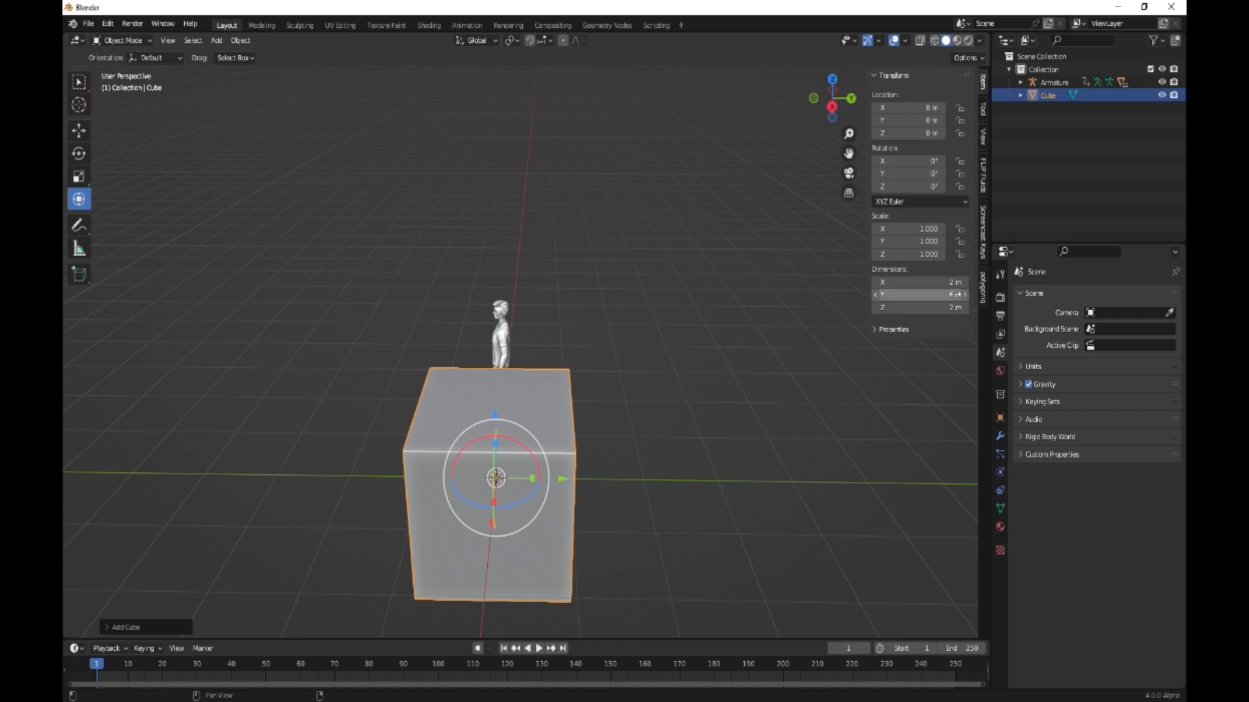
- Set the cube's dimensions to 4 m in X, 4 m in Y and 2.5 m in Z to form the room
click(949, 282)
text(4)
key(Return)
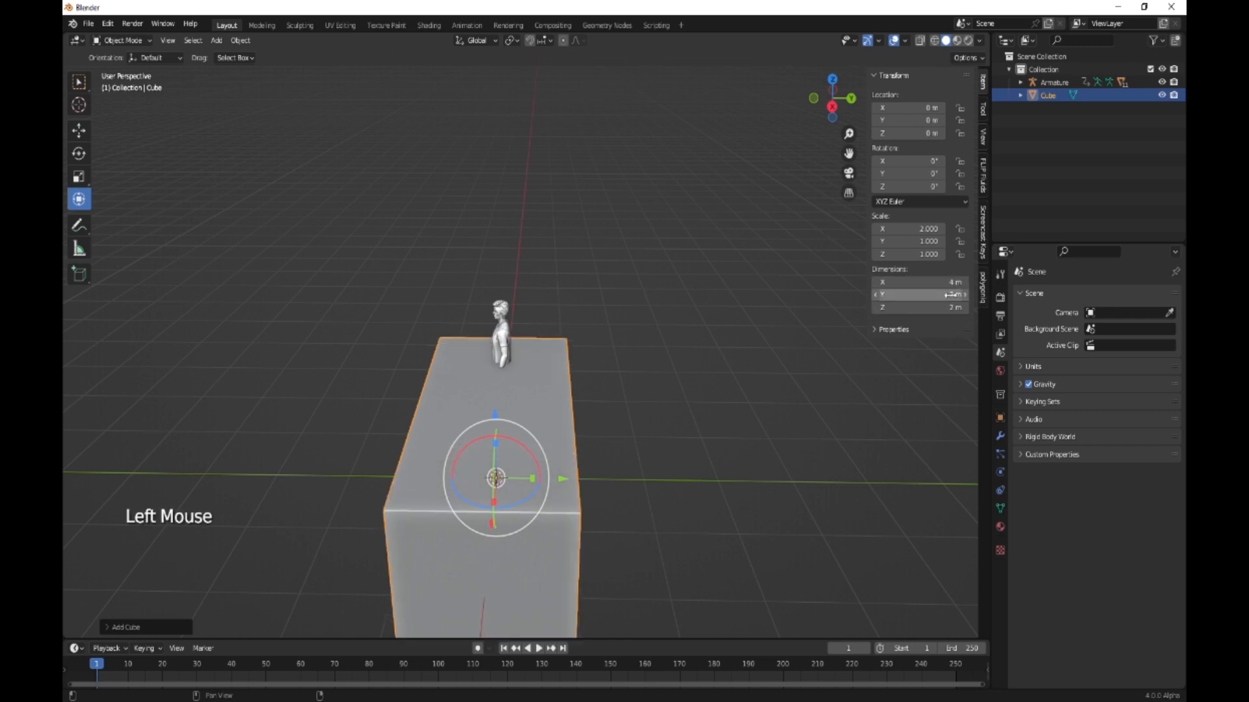
click(950, 294)
click(949, 308)
text(2)
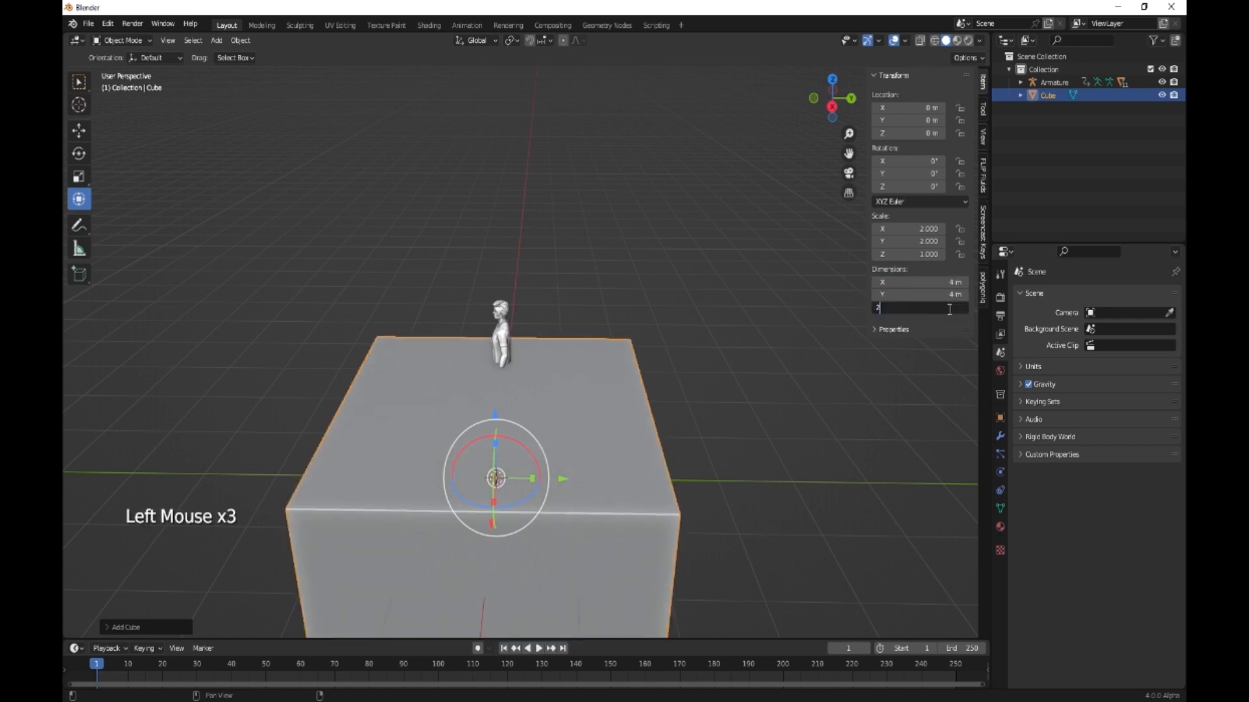
text(.5)
key(Return)
- Raise the room cube along Z to about 1.21 m so its underside sits at the figure's feet
middle_drag(728, 468, 567, 466)
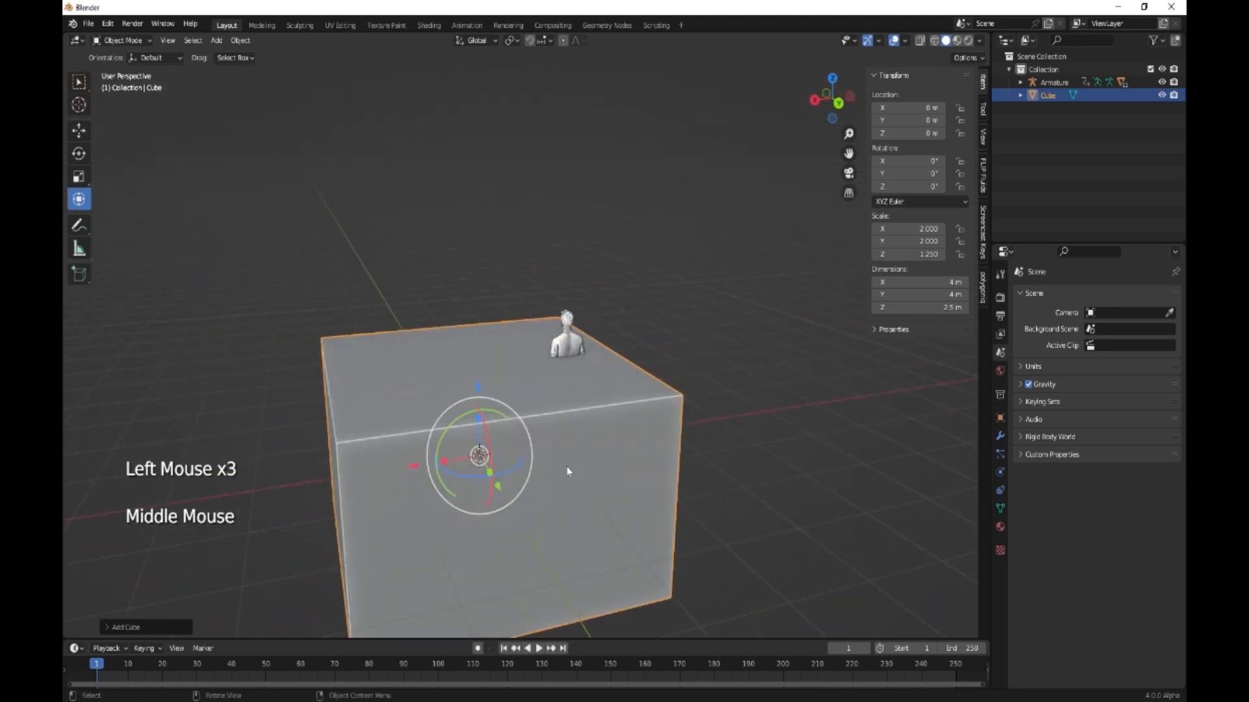
drag(478, 388, 475, 294)
middle_drag(475, 294, 546, 357)
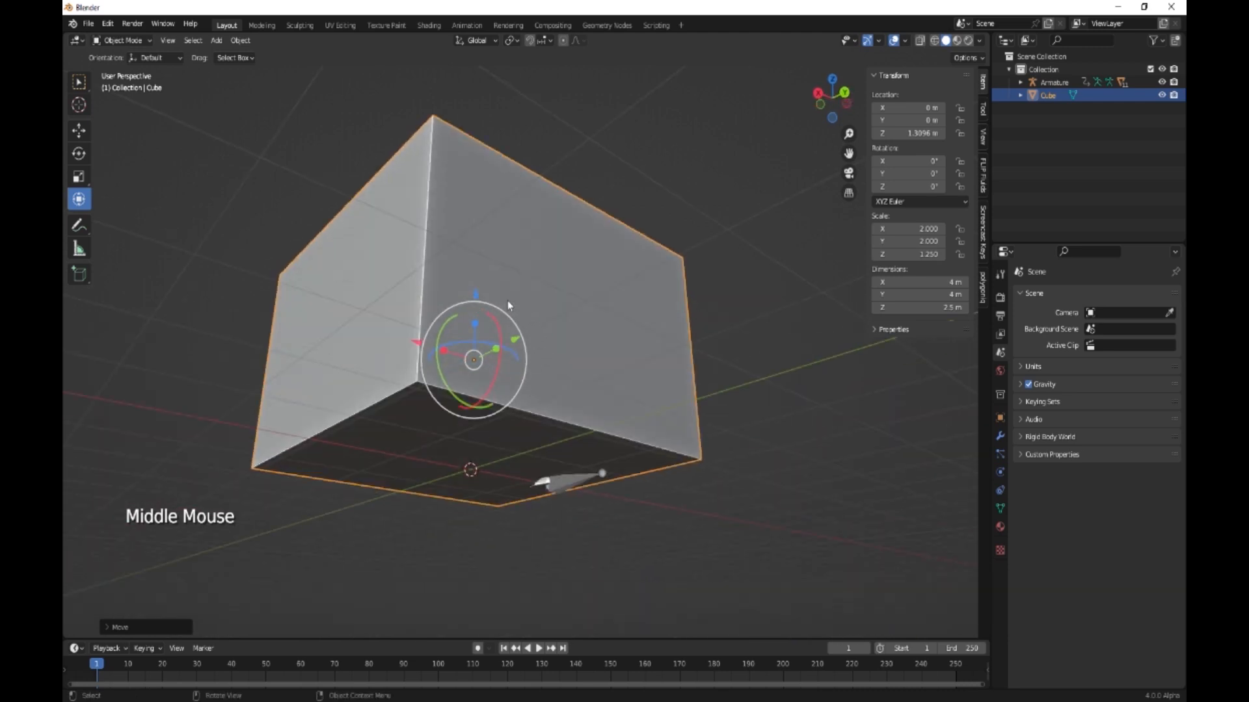
drag(476, 297, 476, 306)
middle_drag(581, 423, 582, 484)
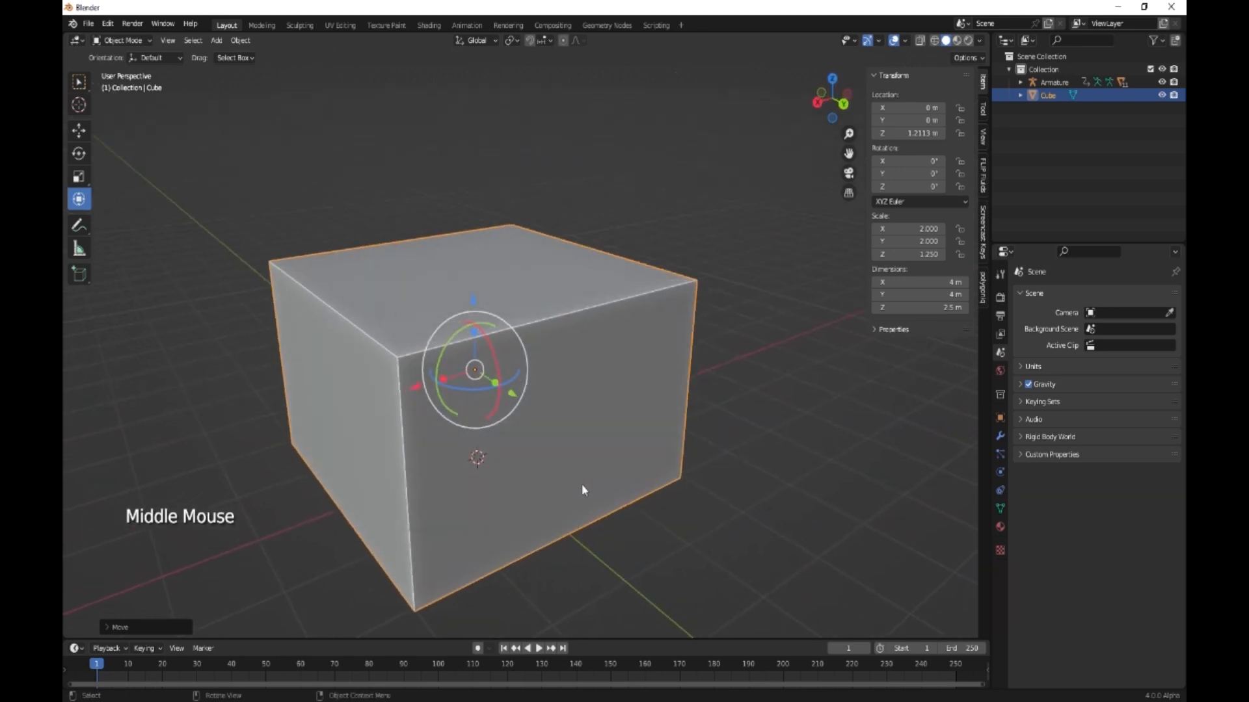
- Add a second cube mesh inside the room beside the human figure
scroll(454, 481, up, 4)
scroll(452, 480, up, 3)
shift+middle_drag(455, 480, 617, 499)
scroll(618, 511, down, 2)
scroll(629, 495, up, 2)
key(shift+a)
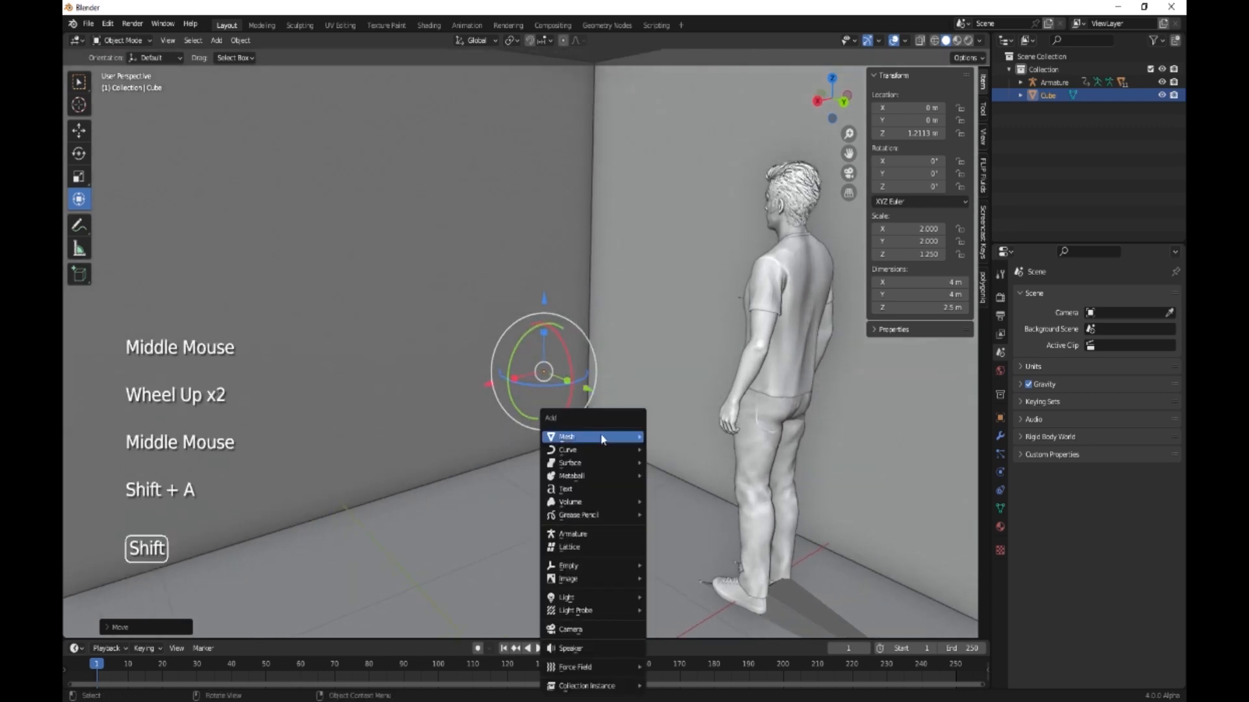
mouse_move(602, 440)
click(668, 454)
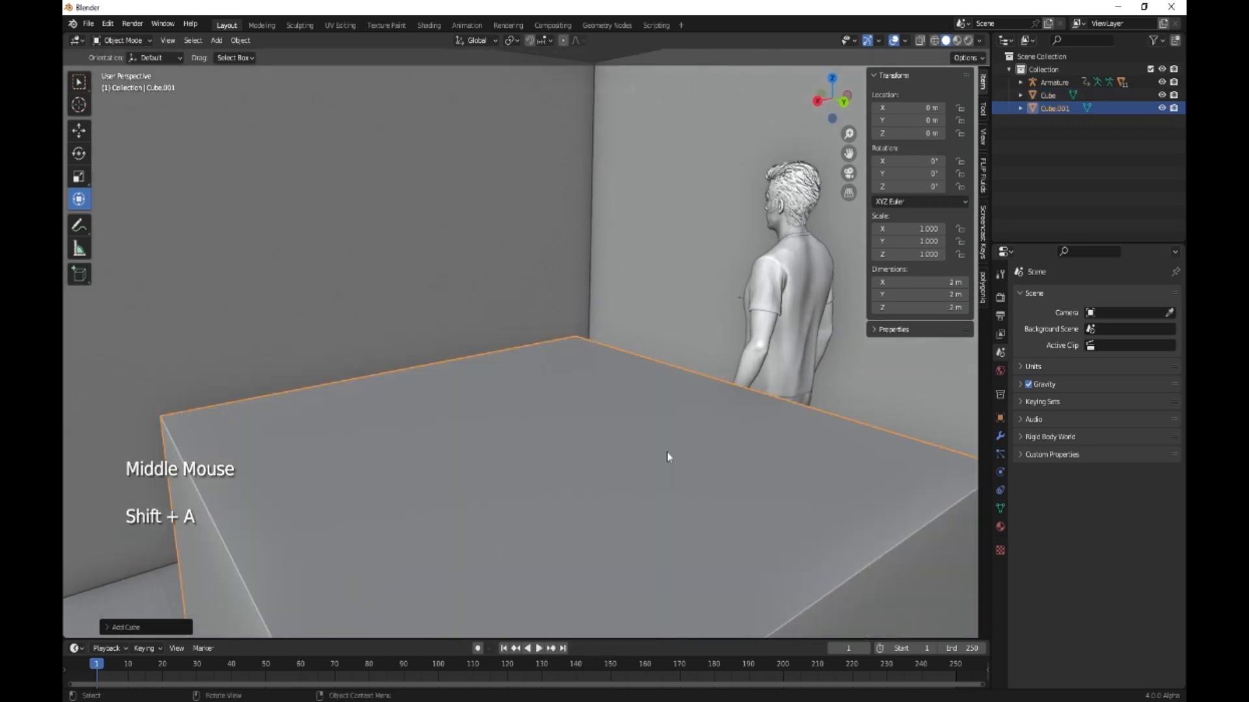
- Set the new cube's dimensions to 0.5 m in X, 0.56 m in Y and 0.72 m in Z
click(948, 309)
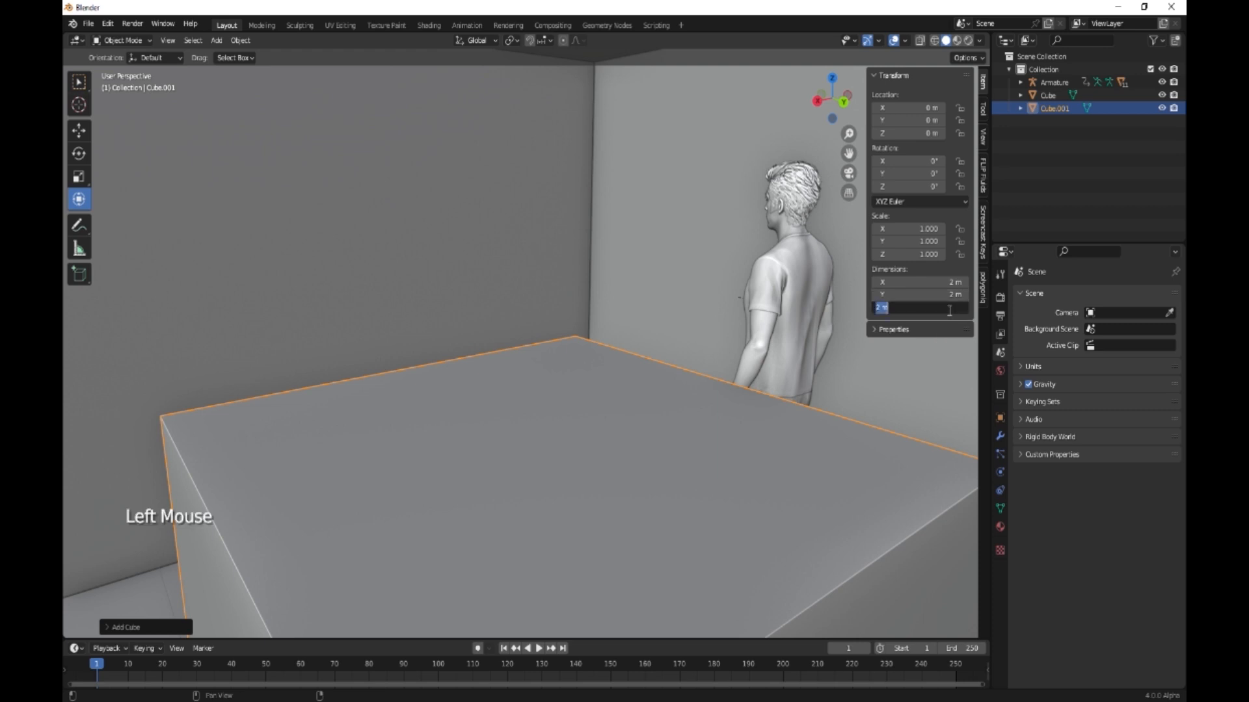
text(0.72)
key(Return)
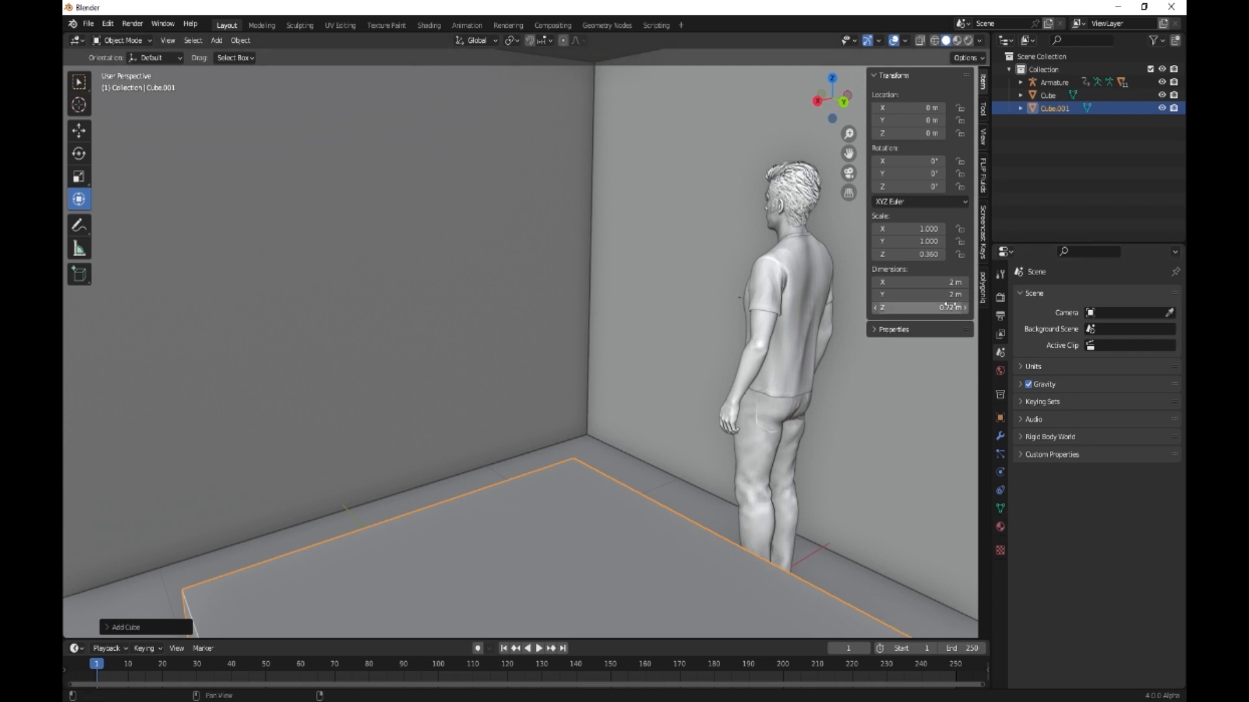
click(955, 283)
text(0)
key(Return)
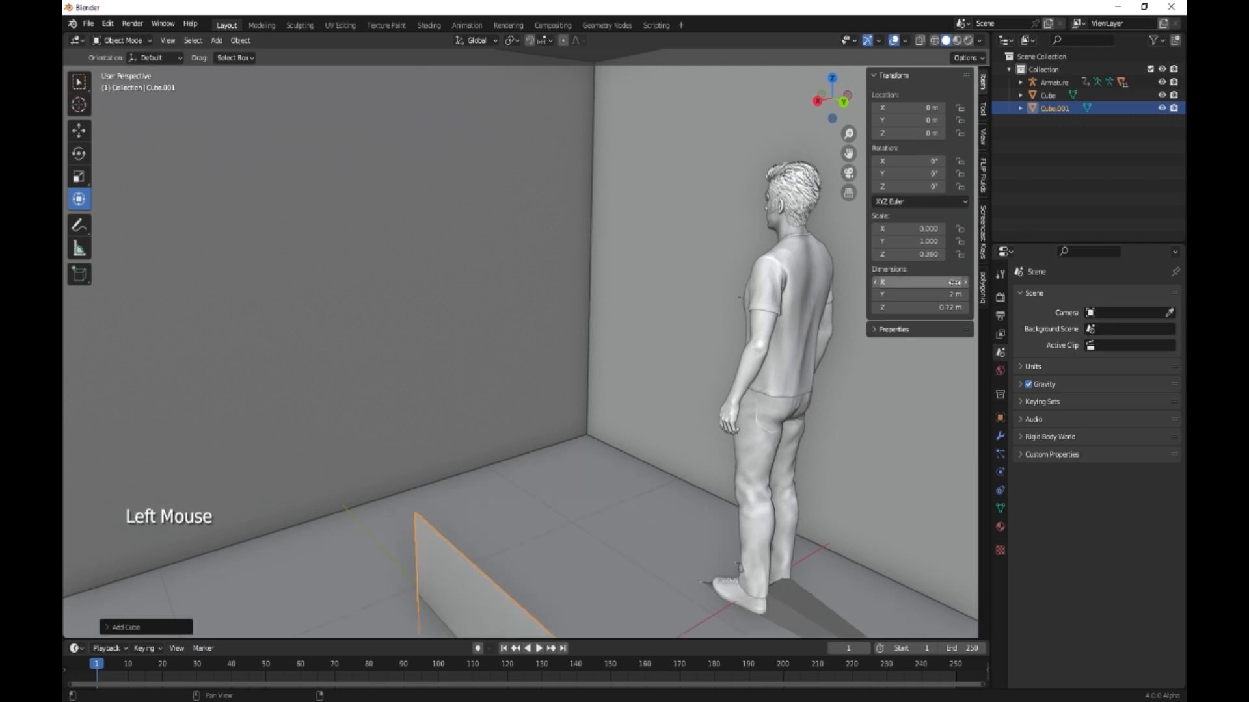
double_click(952, 282)
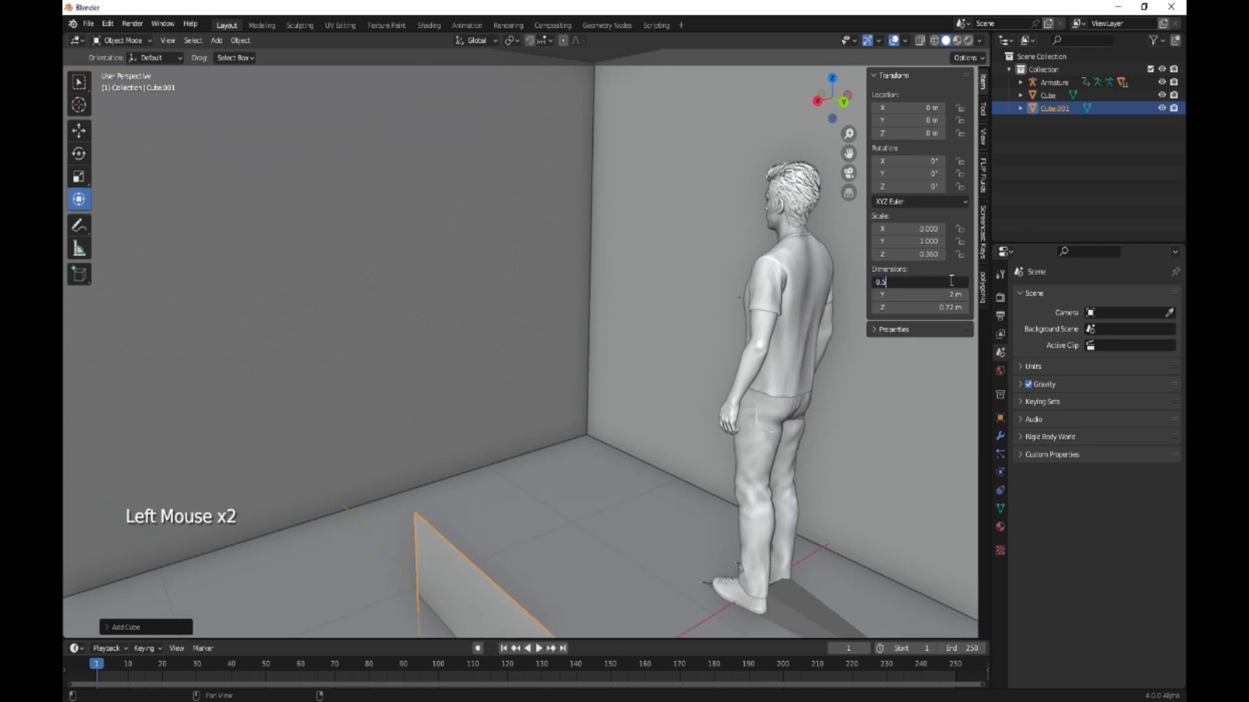
text(0.5)
key(Return)
click(951, 295)
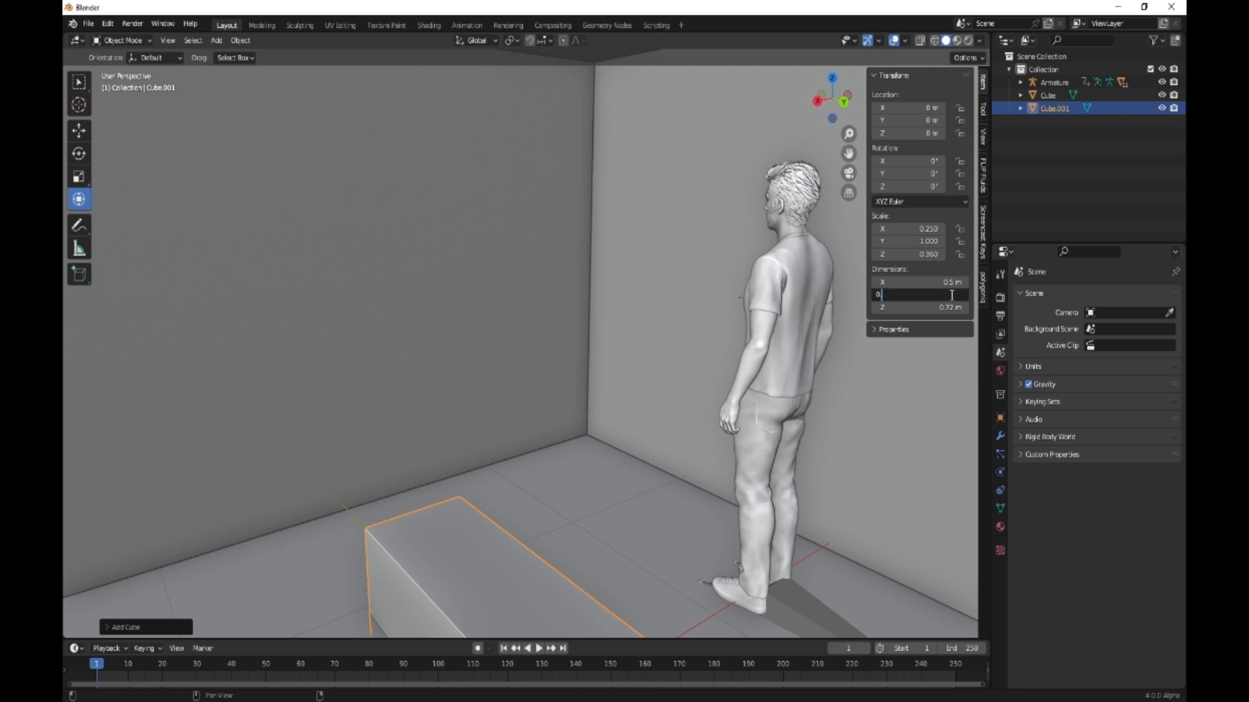
key(Return)
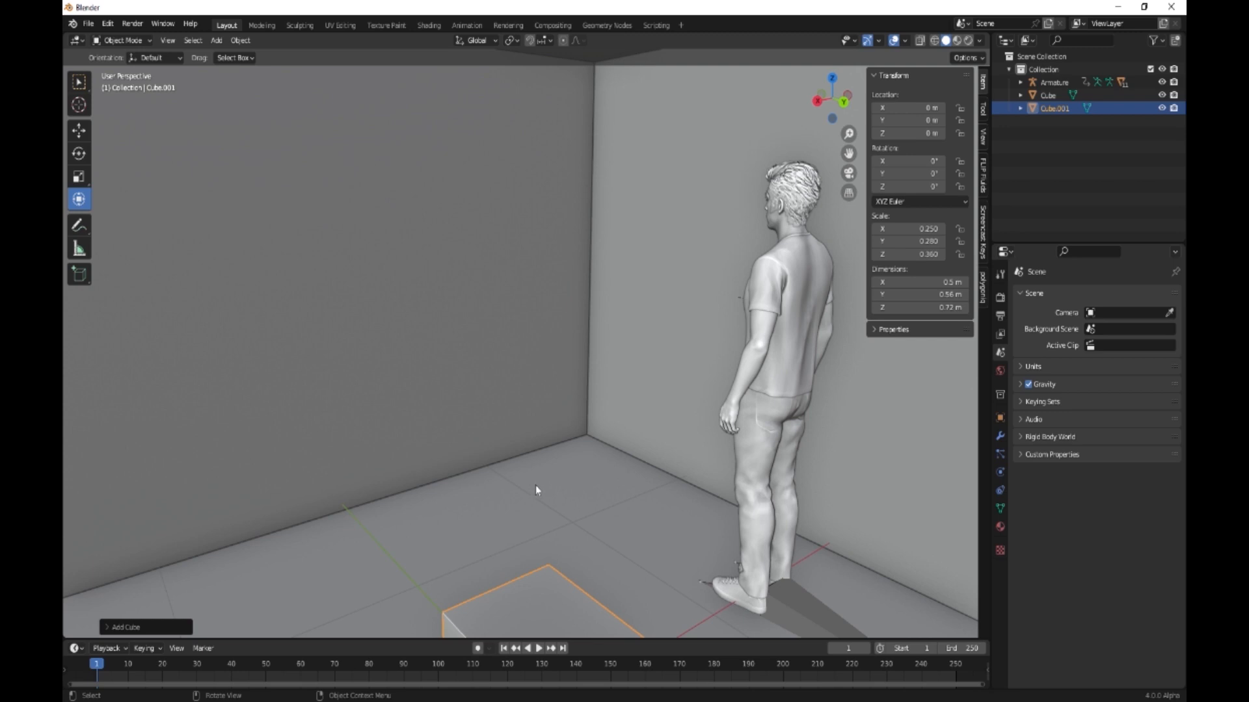
- Move the cabinet box along Y to about -1.74 m against the wall and raise it to about 0.43 m in Z
key(g)
key(y)
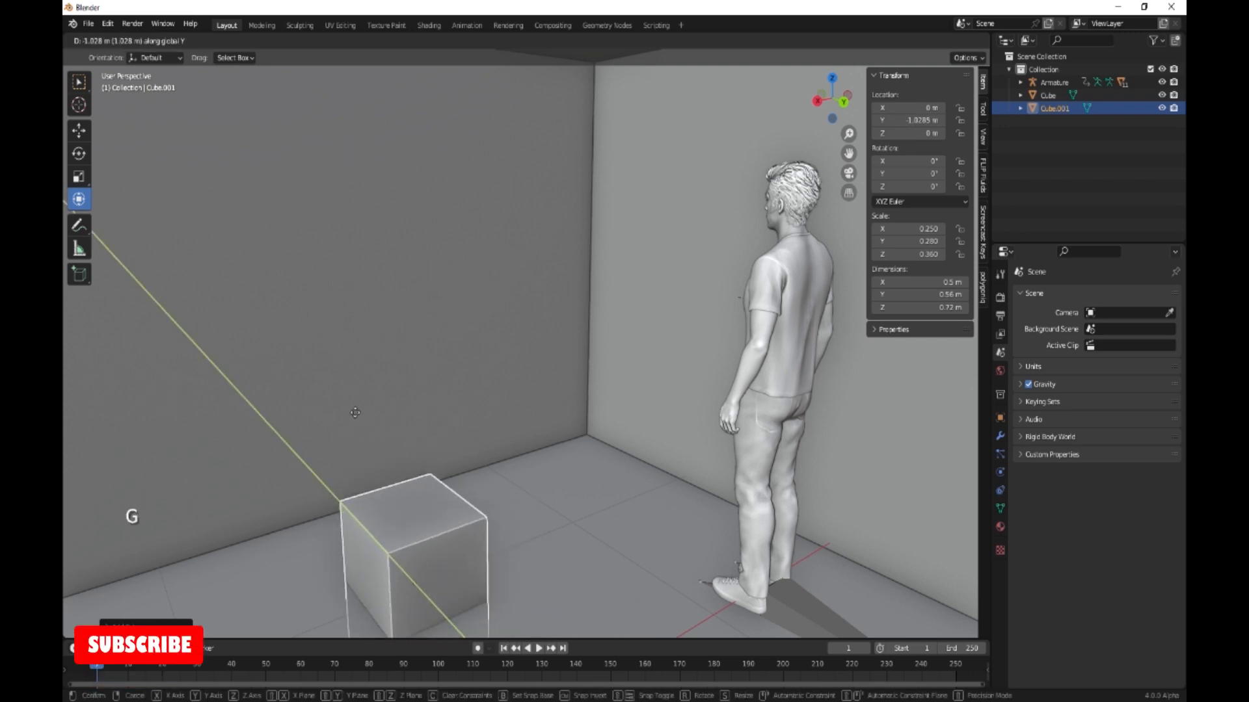
click(293, 355)
drag(352, 455, 372, 435)
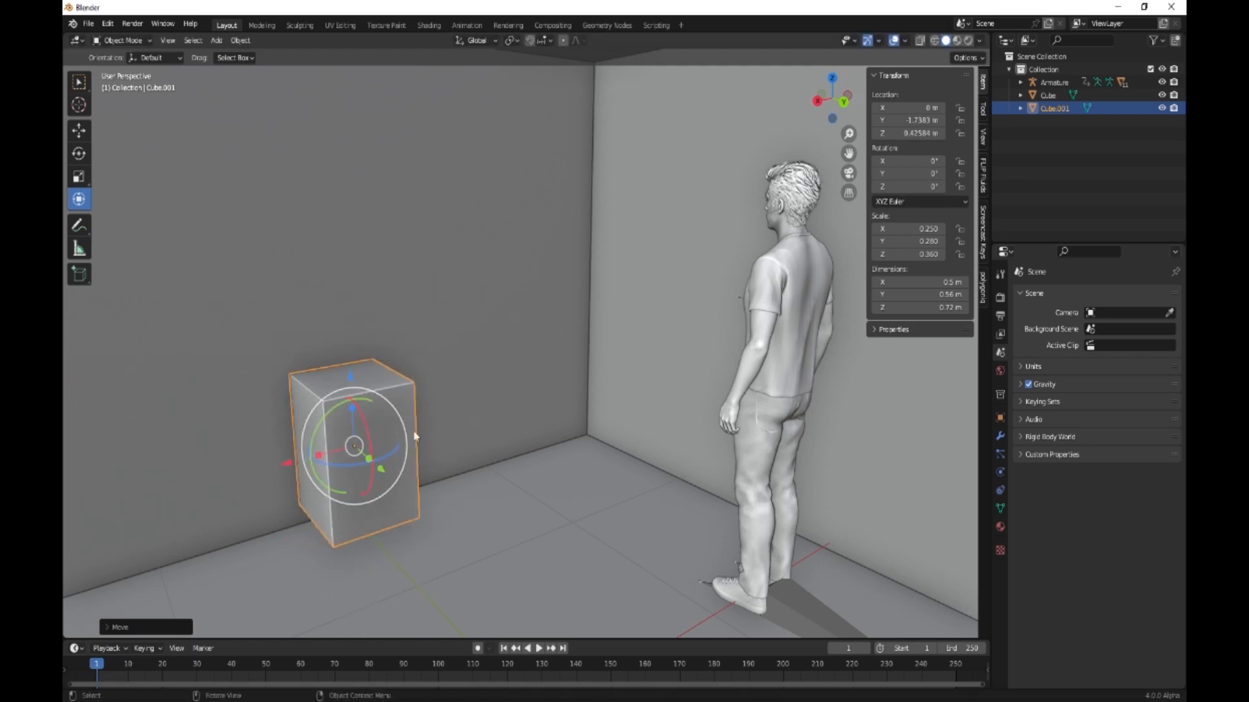
- Duplicate the cabinet box downward along Z and set the copy's height to 0.15 m for a plinth
key(shift)
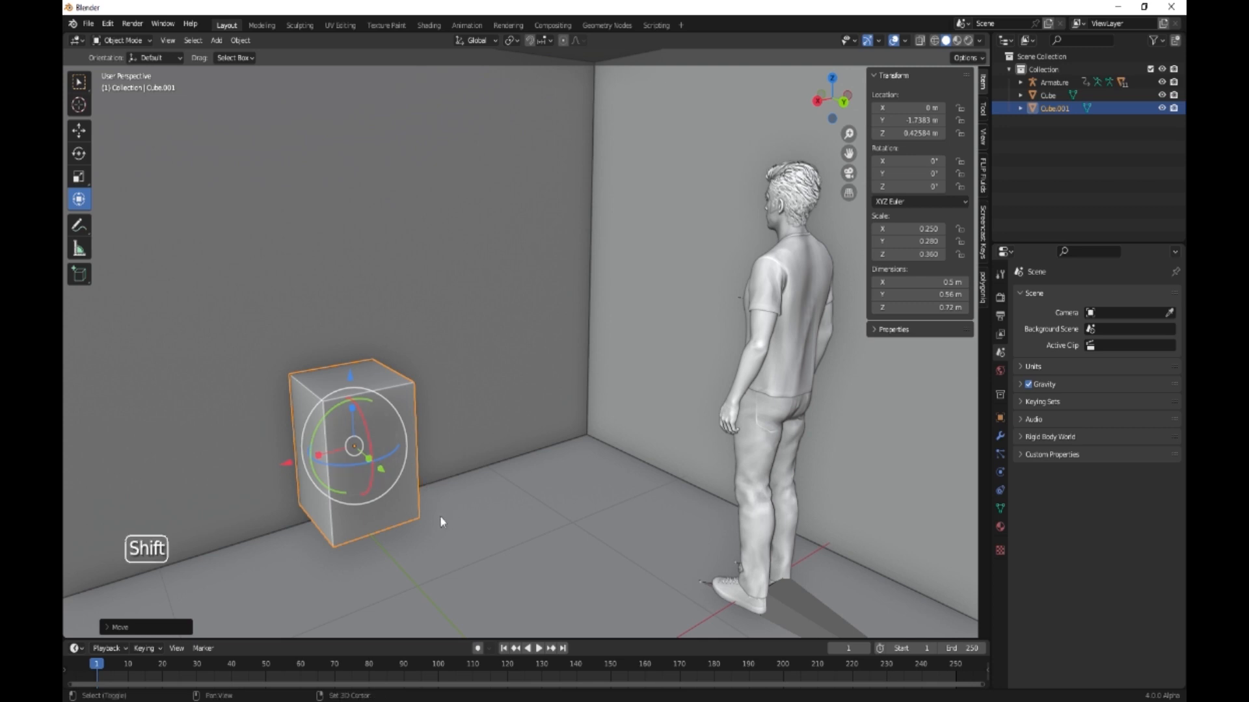
key(shift+d)
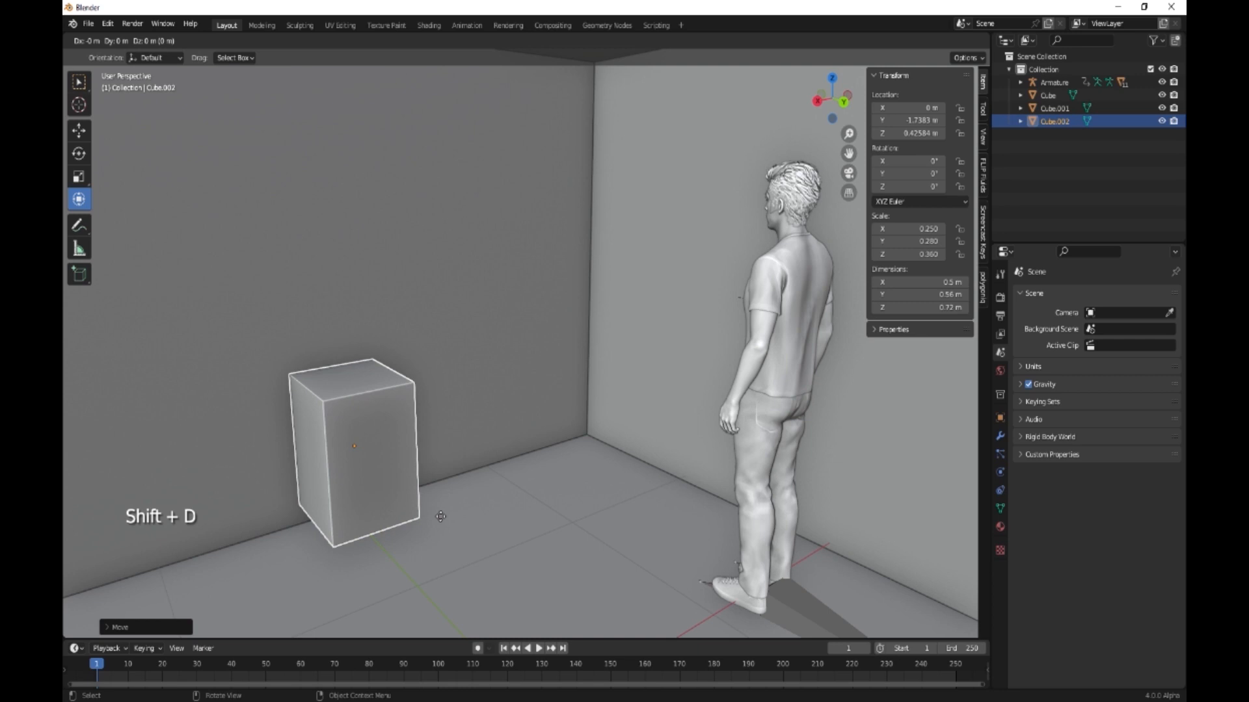
key(z)
click(441, 558)
click(943, 306)
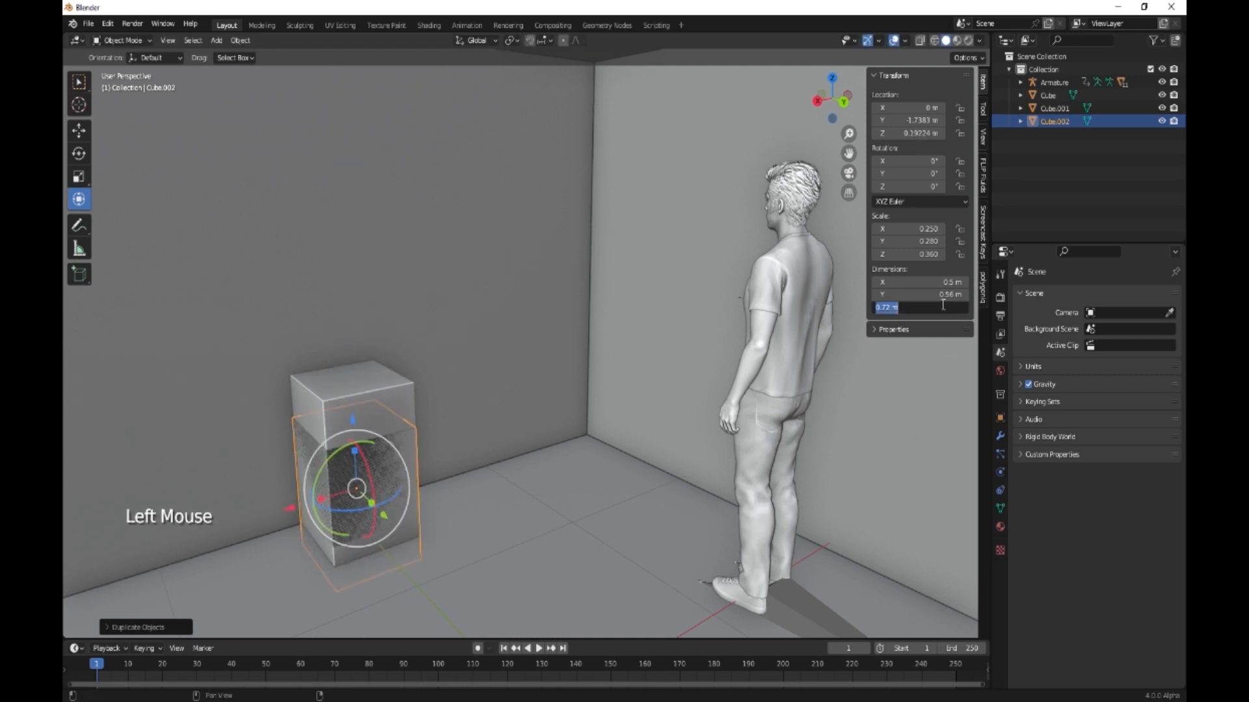
text(0.15)
key(Return)
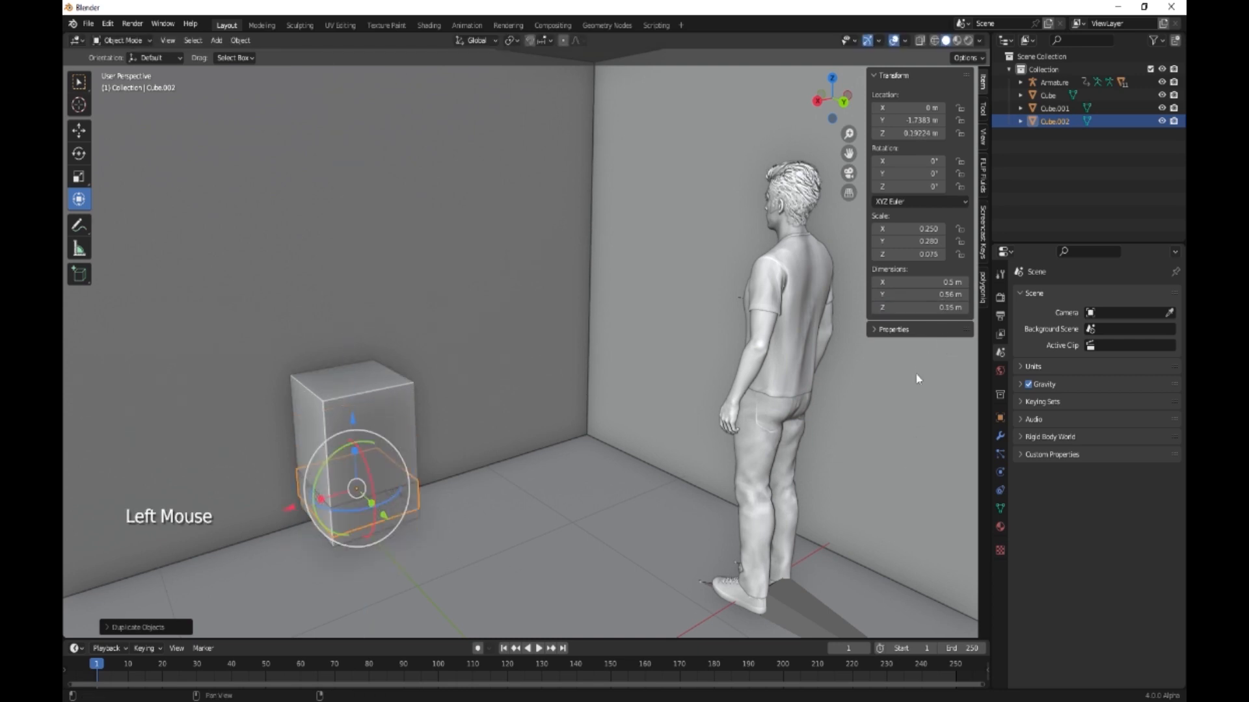
- Lower the plinth to the floor at about 0.03 m in Z and raise the cabinet box above it to about 0.47 m
drag(353, 420, 346, 453)
click(355, 395)
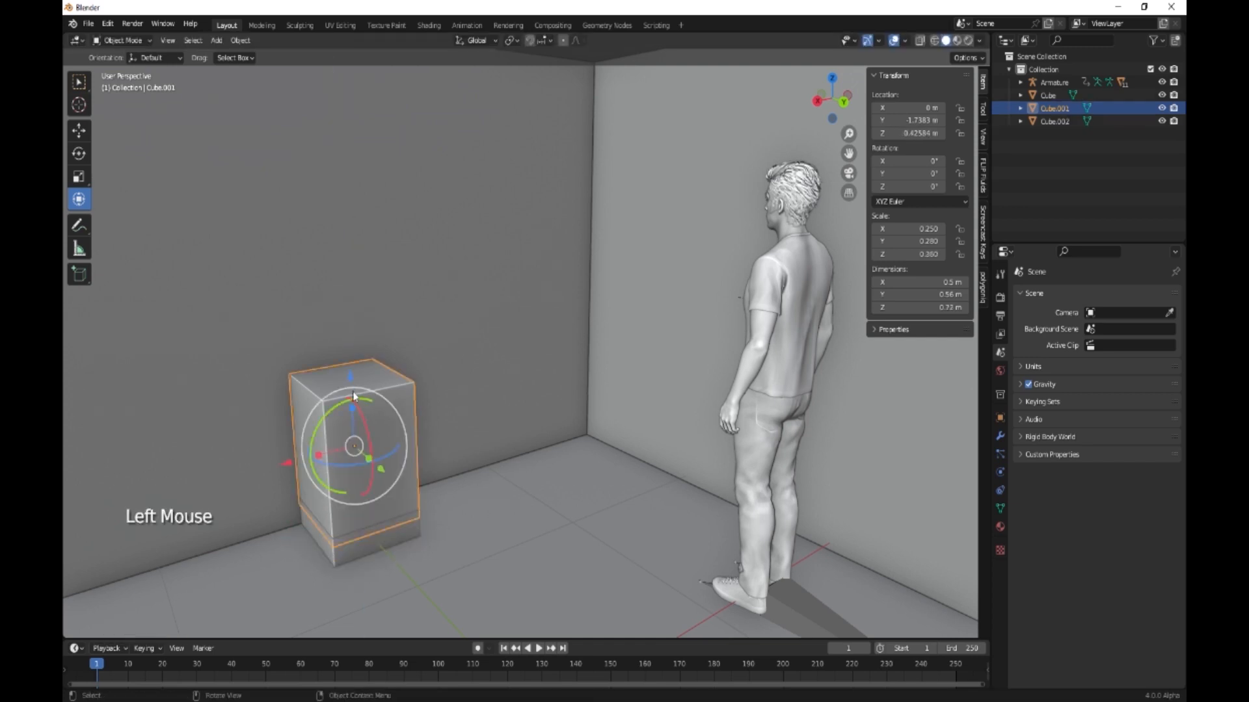
drag(352, 379, 347, 364)
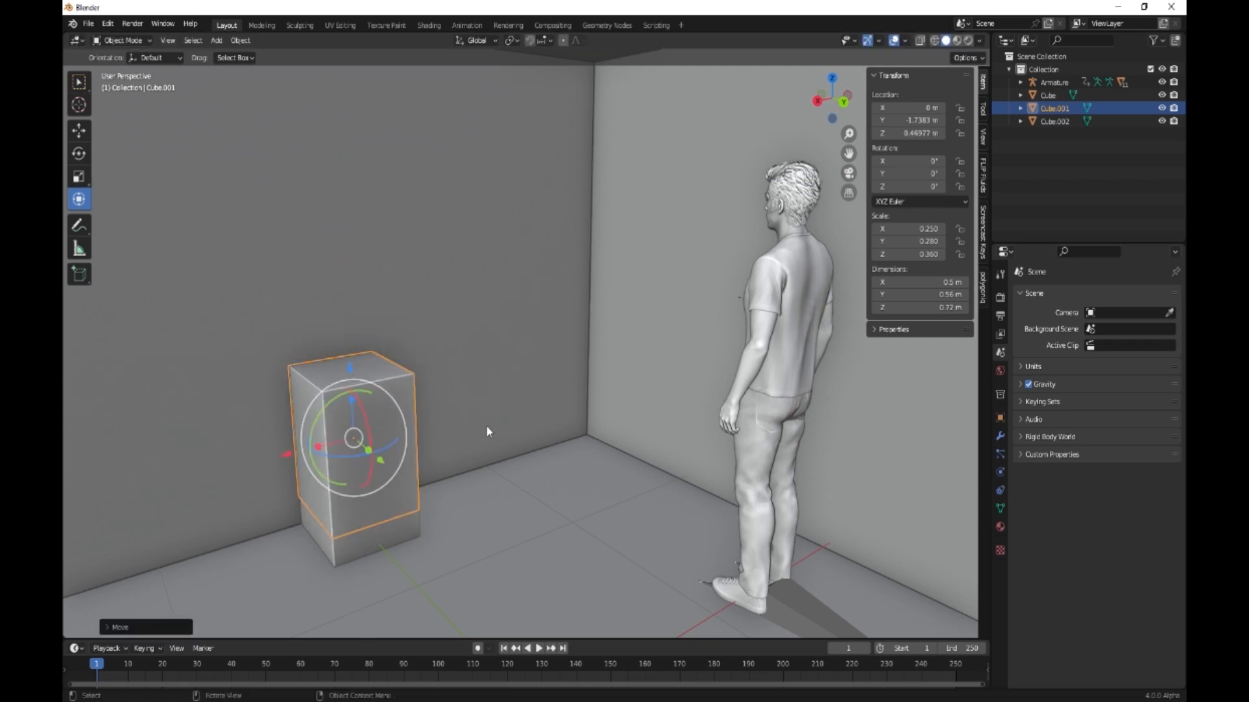
- Move the cabinet box and plinth together toward the room corner, to about X -0.91 m and Y -1.72 m
shift+click(329, 543)
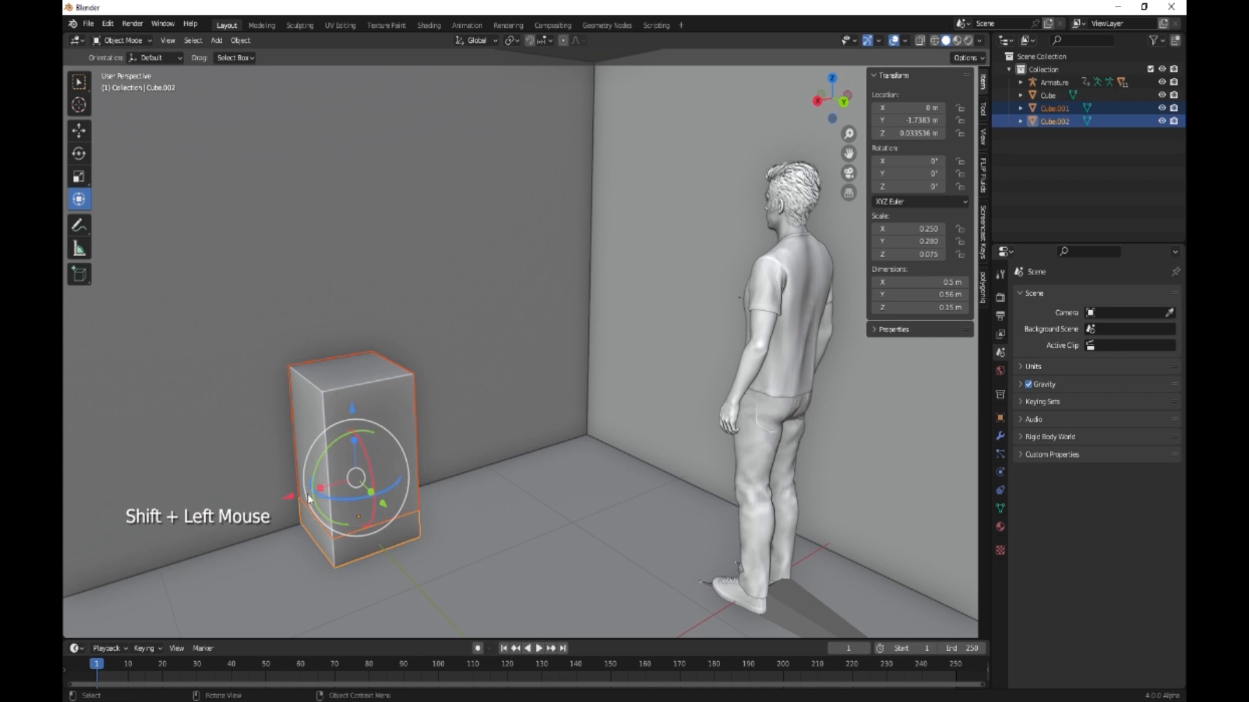
drag(292, 499, 423, 457)
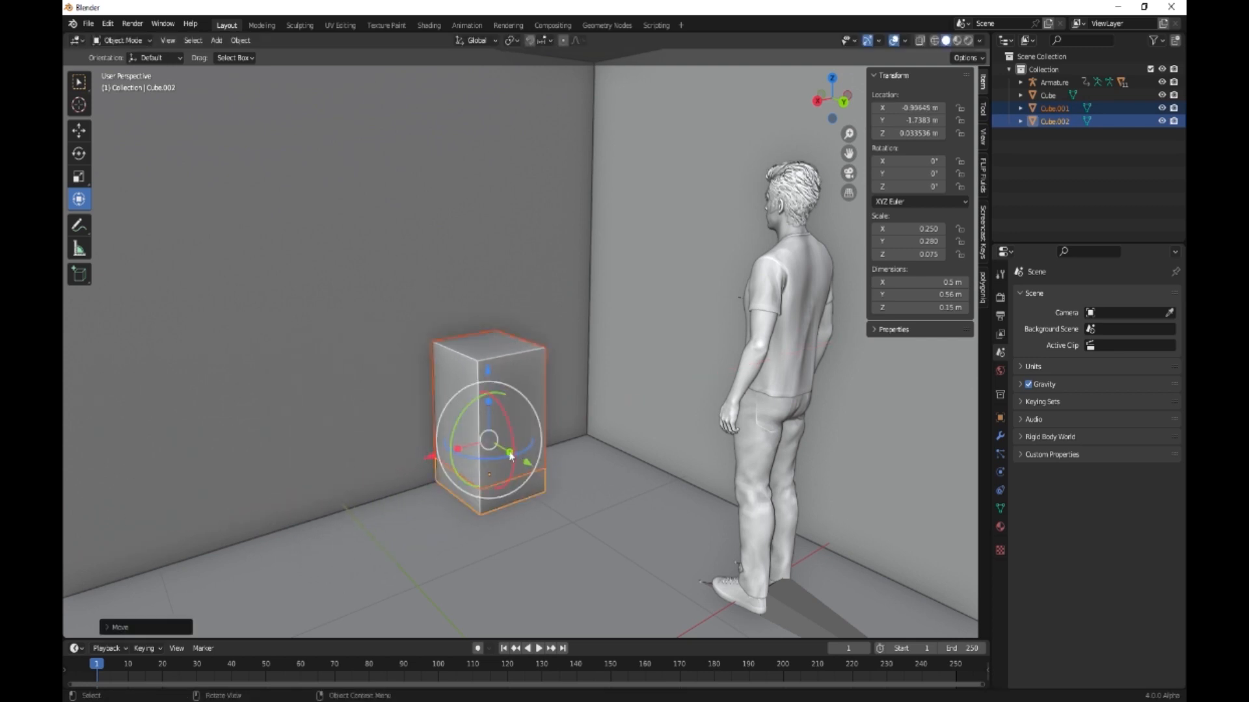
drag(528, 467, 534, 469)
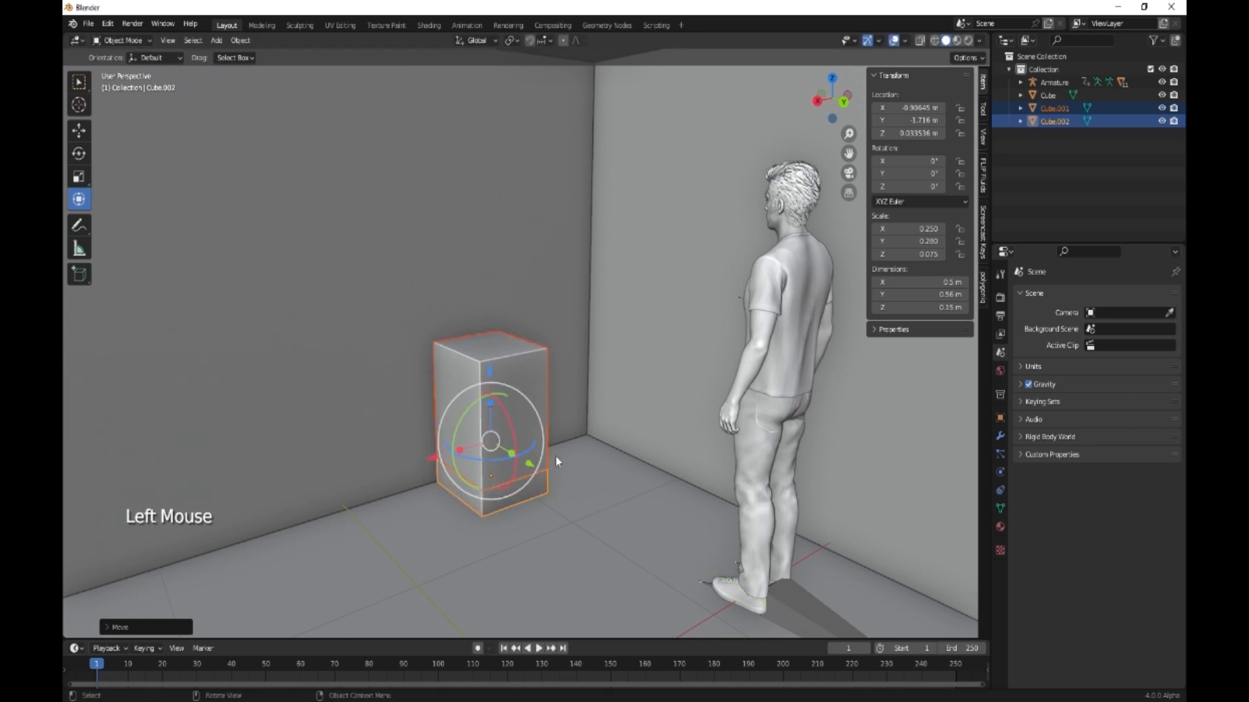
- Duplicate the cabinet box and plinth together about 0.5 m along X, directly beside the originals
key(shift+d)
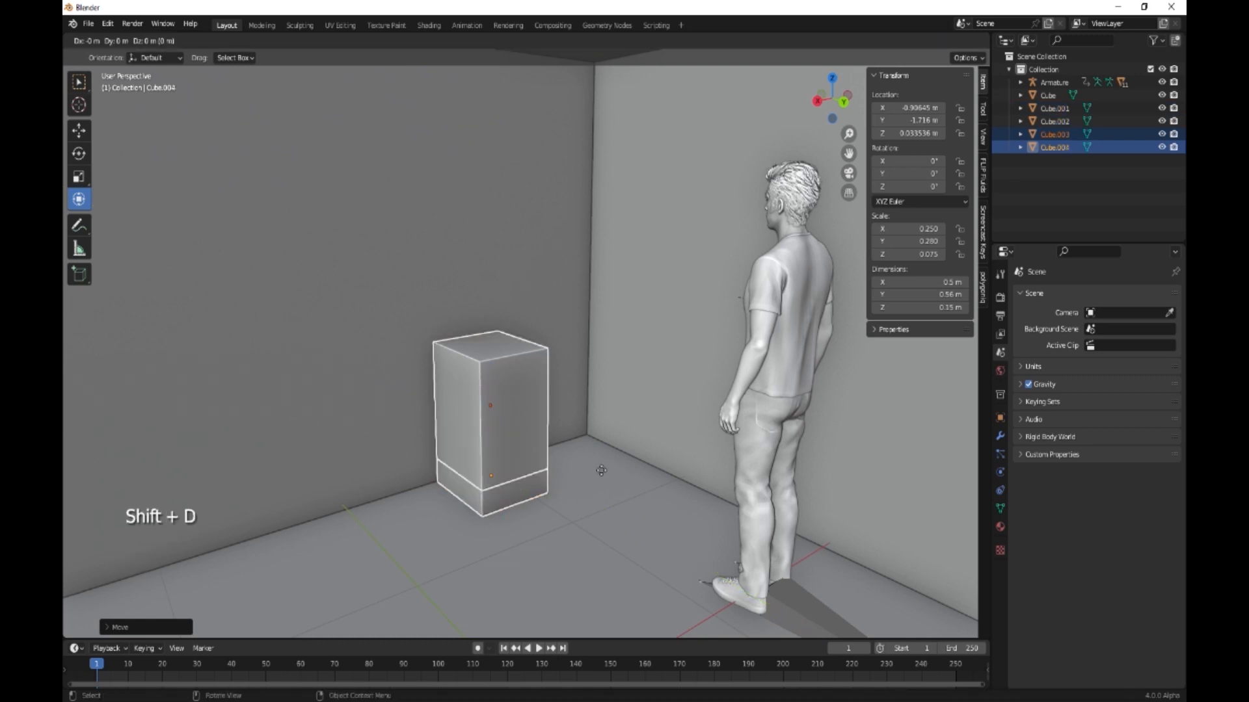
key(x)
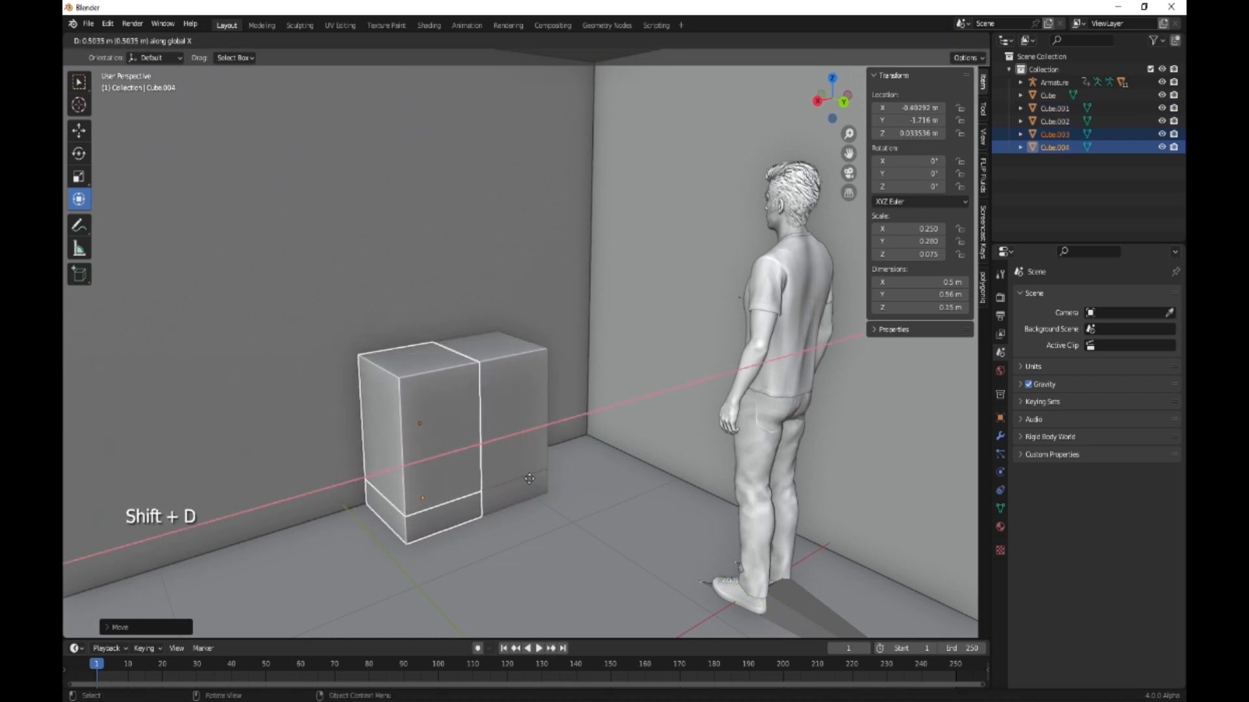
click(528, 480)
- Duplicate the second cabinet box without its plinth twice along X, about 0.5 m apart, to extend the row to four cabinets
click(455, 400)
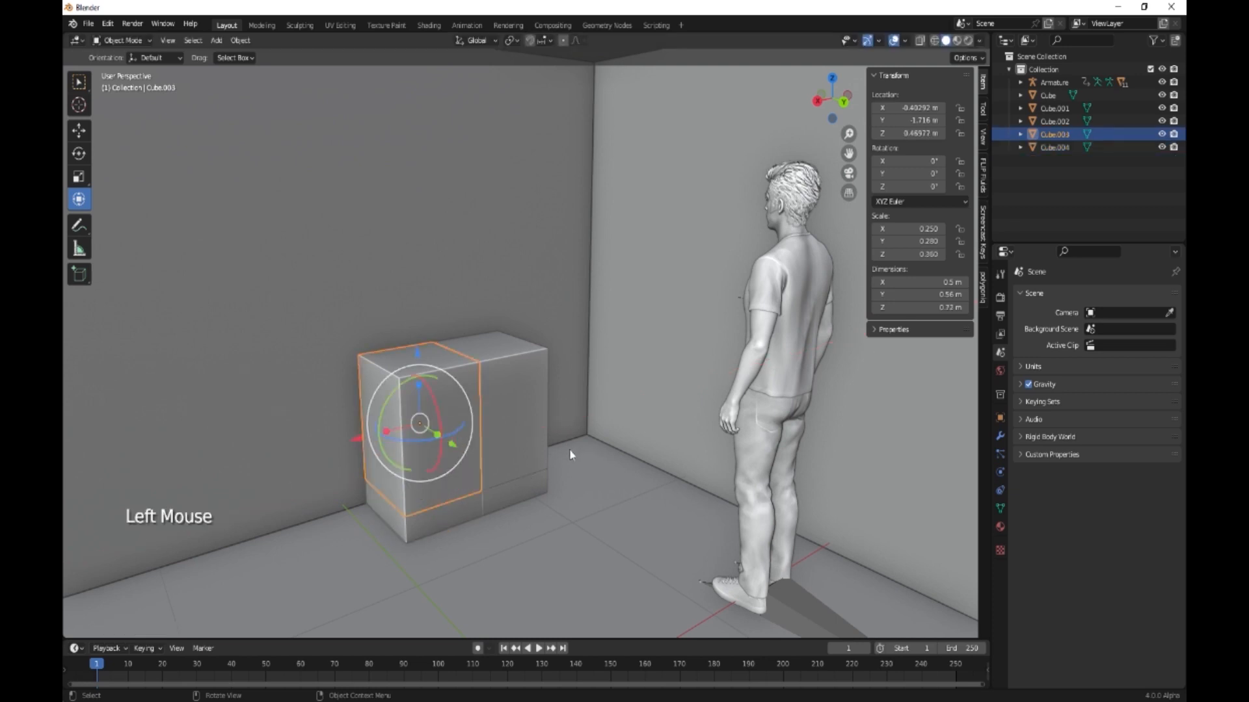
key(shift+d)
key(x)
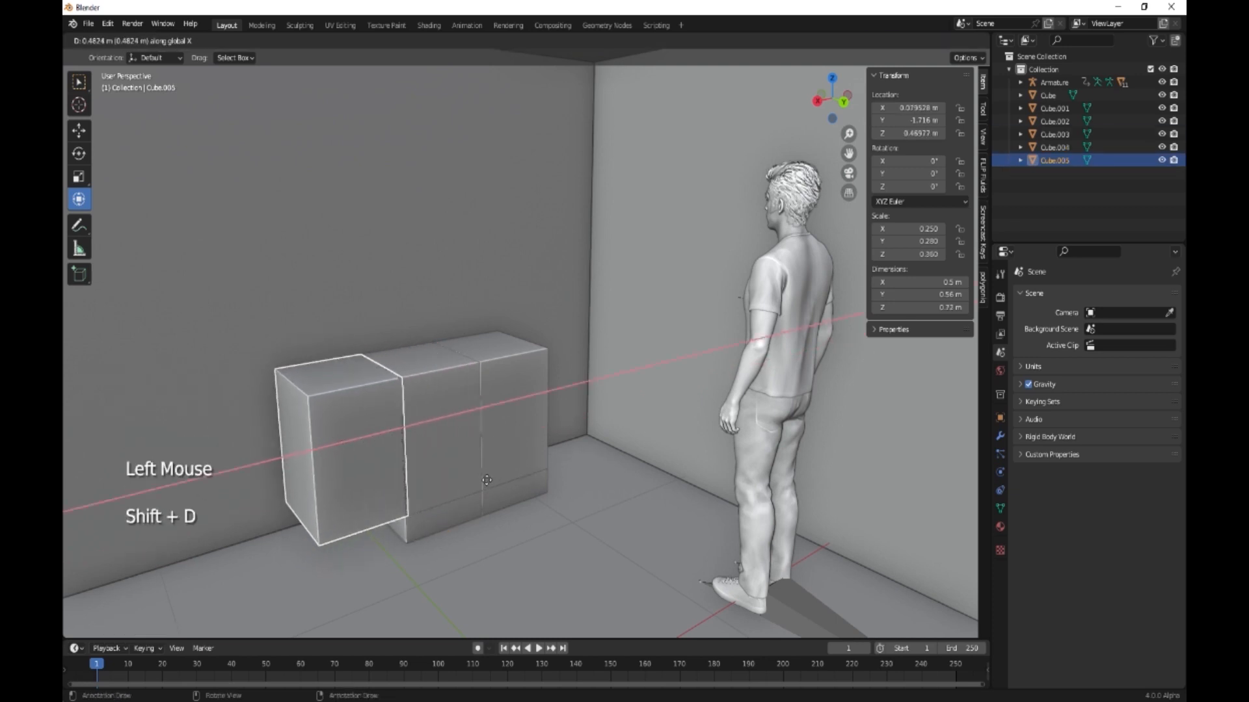
click(485, 478)
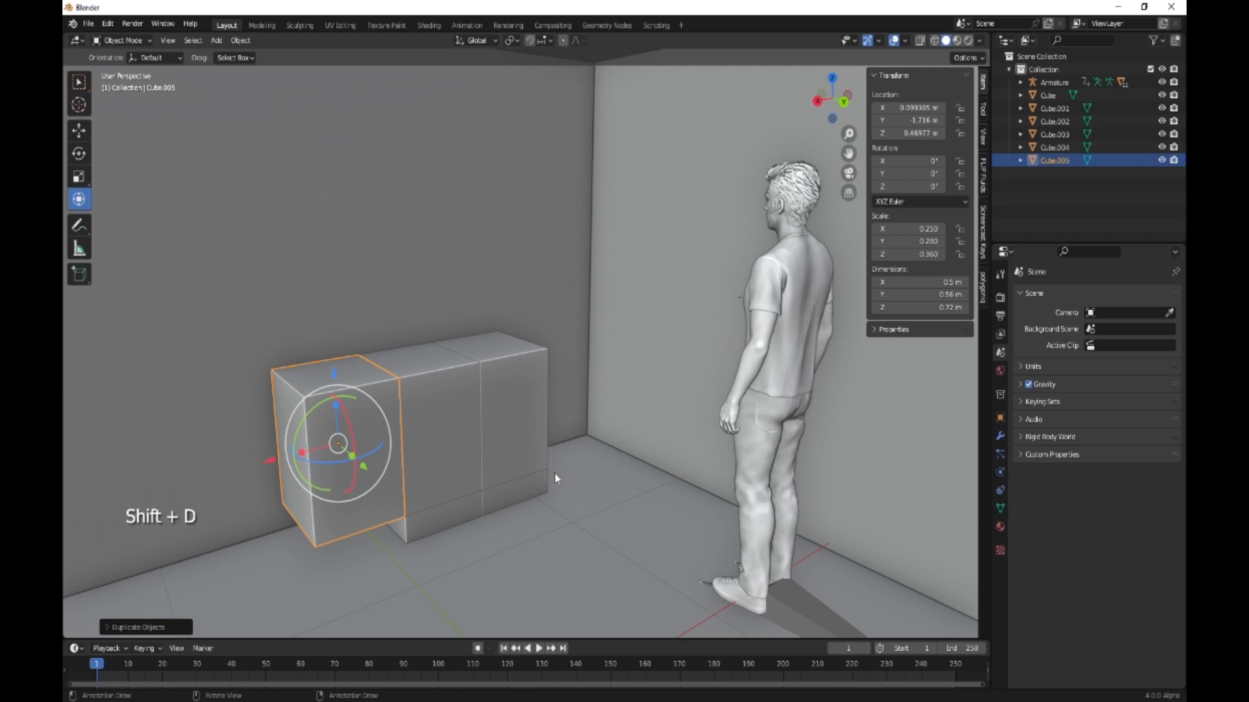
key(shift+d)
key(x)
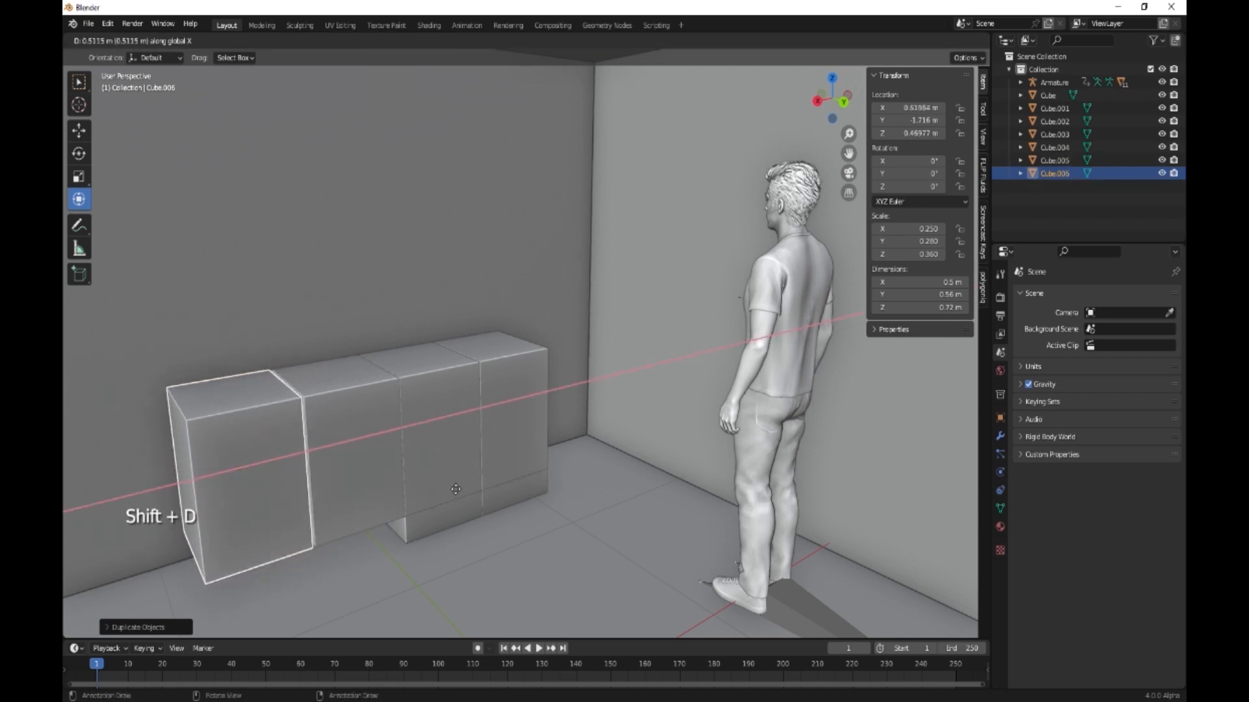
click(465, 484)
- Duplicate the cabinet box nearest the corner about 0.5 m in negative X, into the corner
click(521, 390)
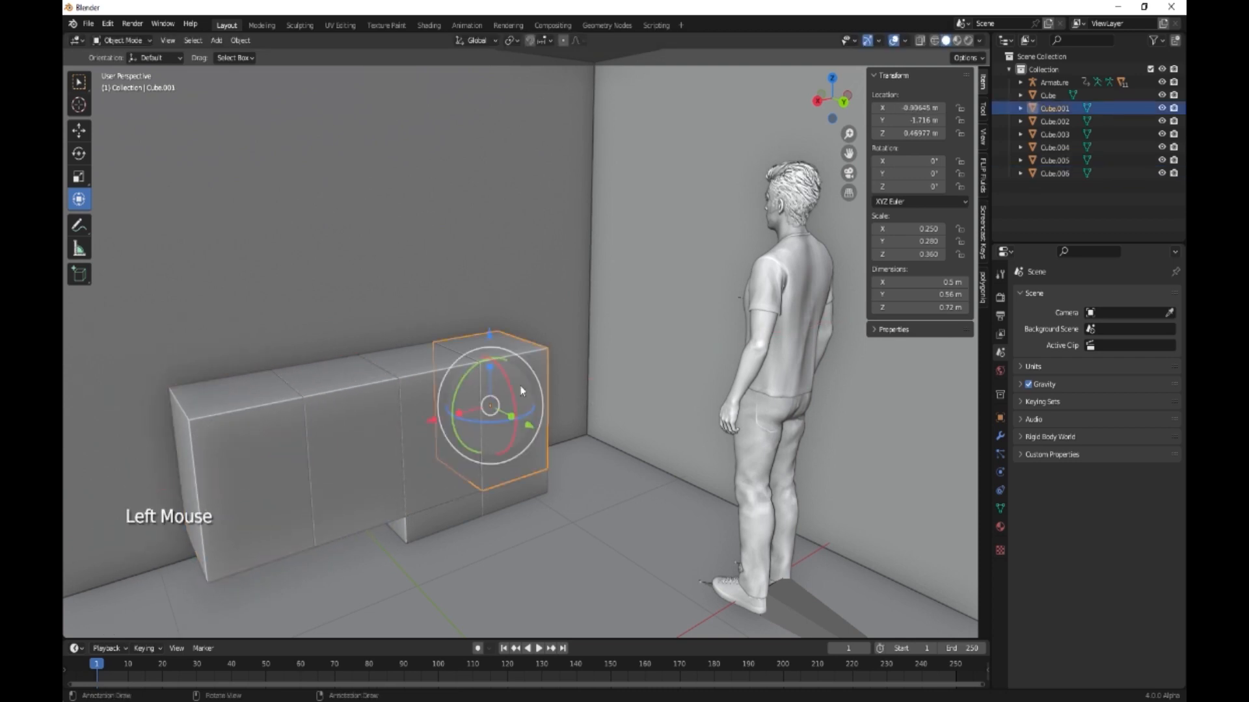
key(shift+d)
key(x)
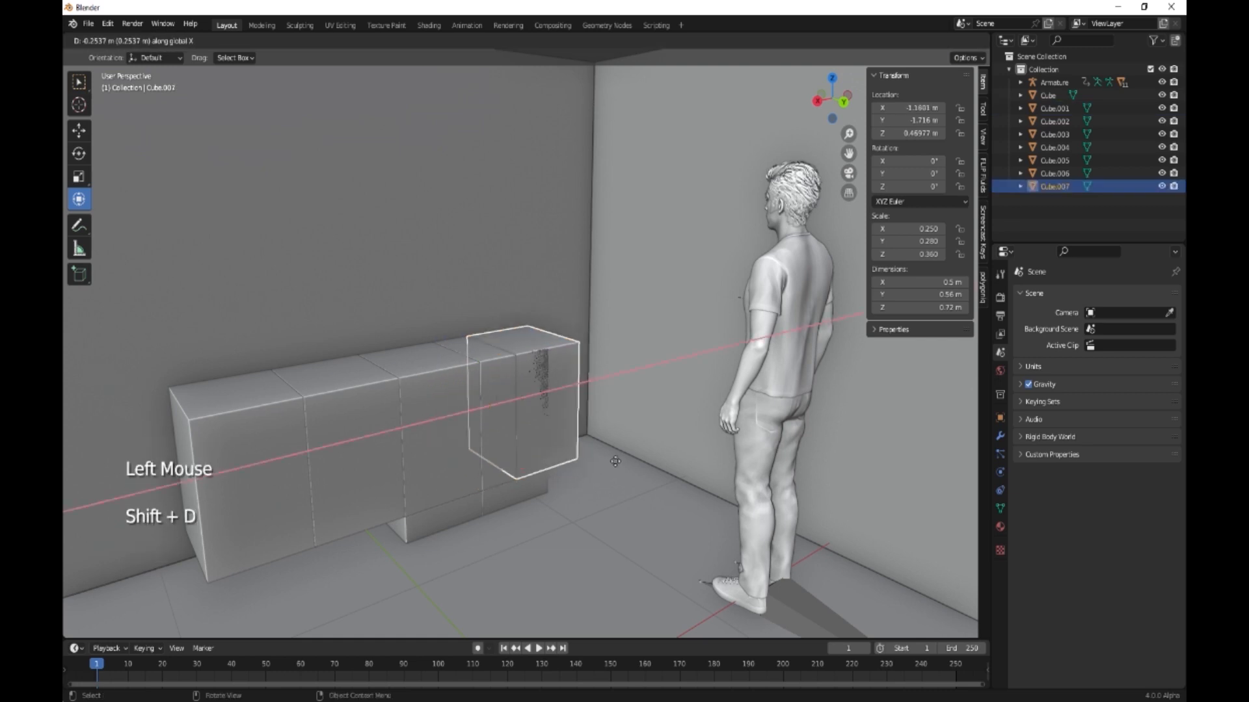
click(636, 454)
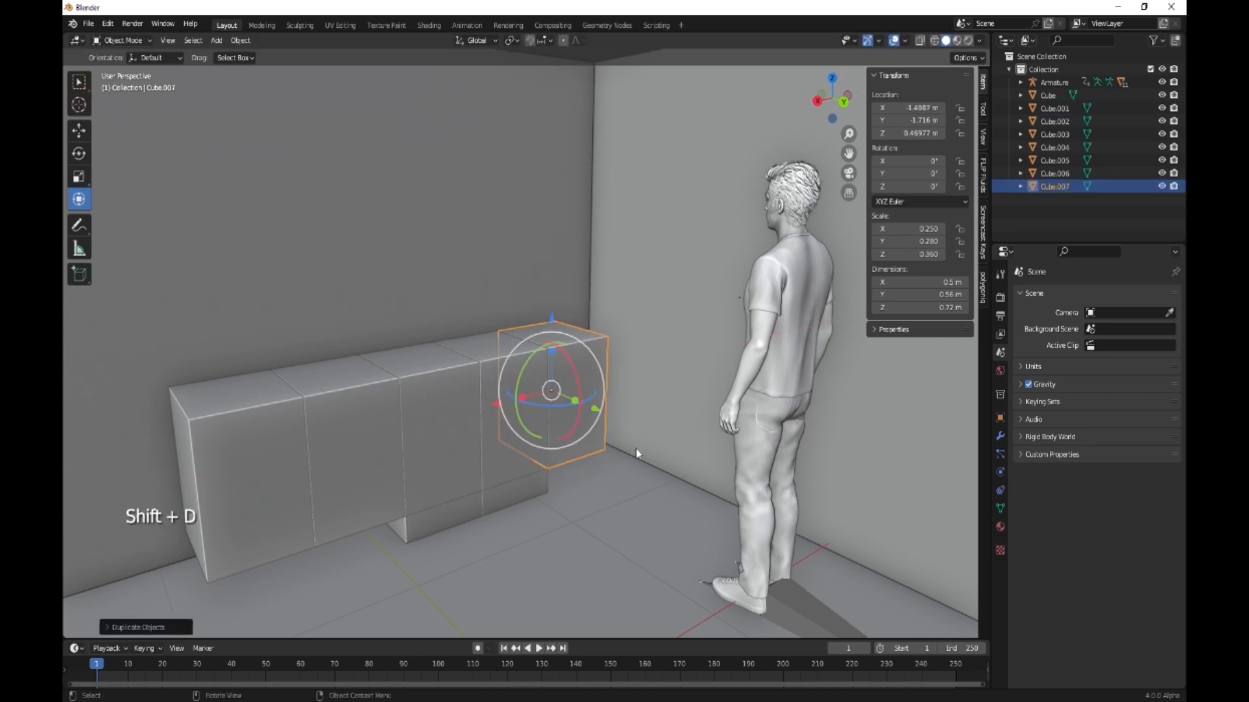
- Rotate the duplicated corner cabinet 90° about Z and move it against the adjacent wall, to about X -1.72 m and Y -1.04 m
key(r)
text(z)
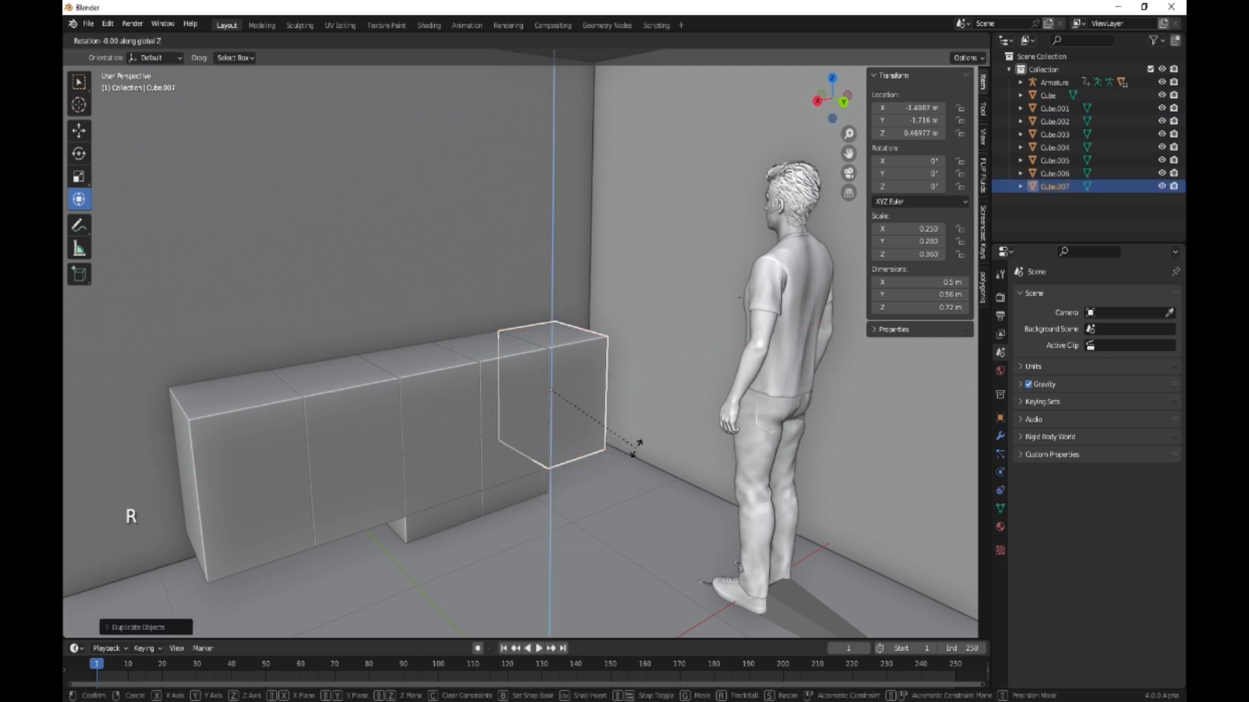
text(90)
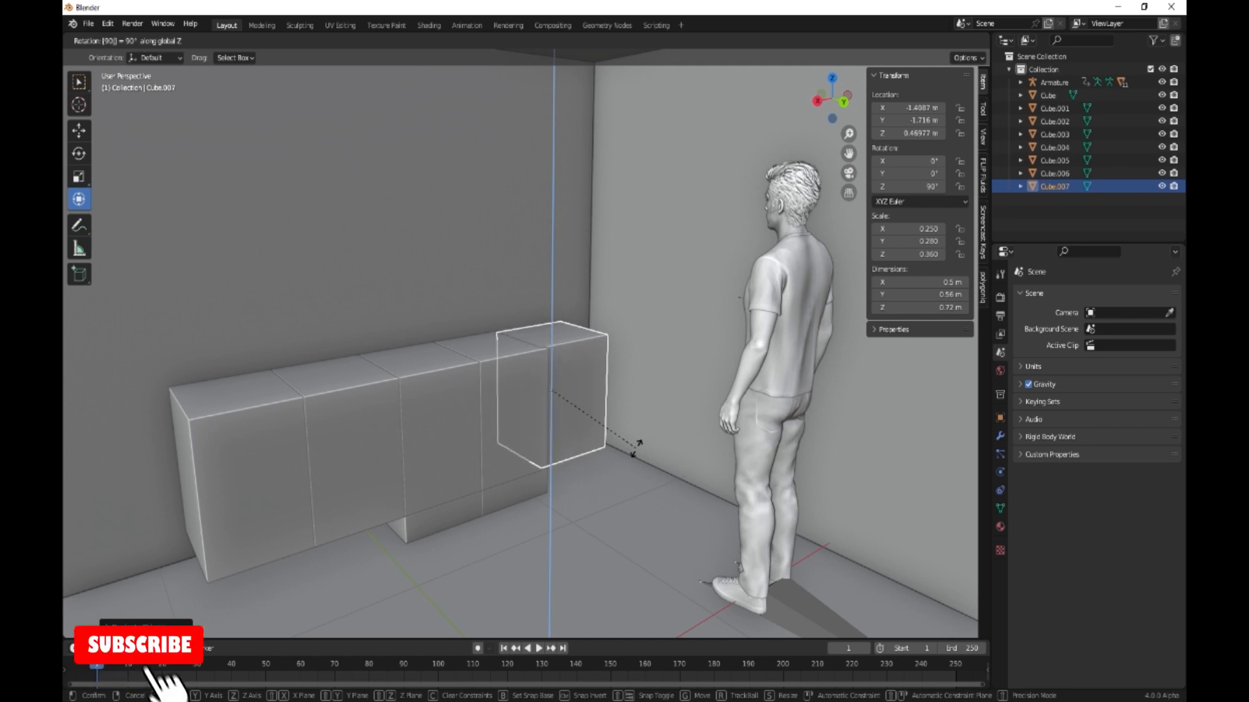
key(Return)
drag(591, 419, 668, 452)
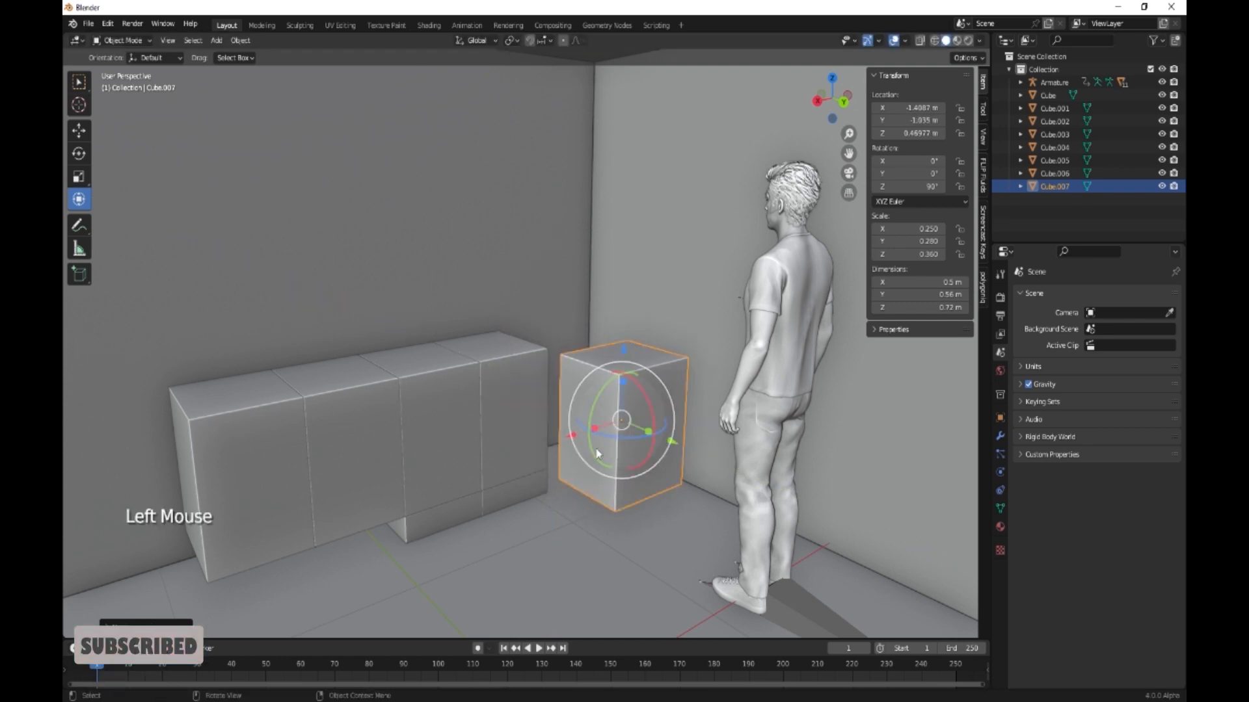
drag(571, 432, 608, 421)
- Move the four cabinet boxes of the first row together in negative X toward the room corner, leaving the plinths in place
click(478, 397)
shift+click(442, 419)
shift+click(365, 429)
shift+click(292, 439)
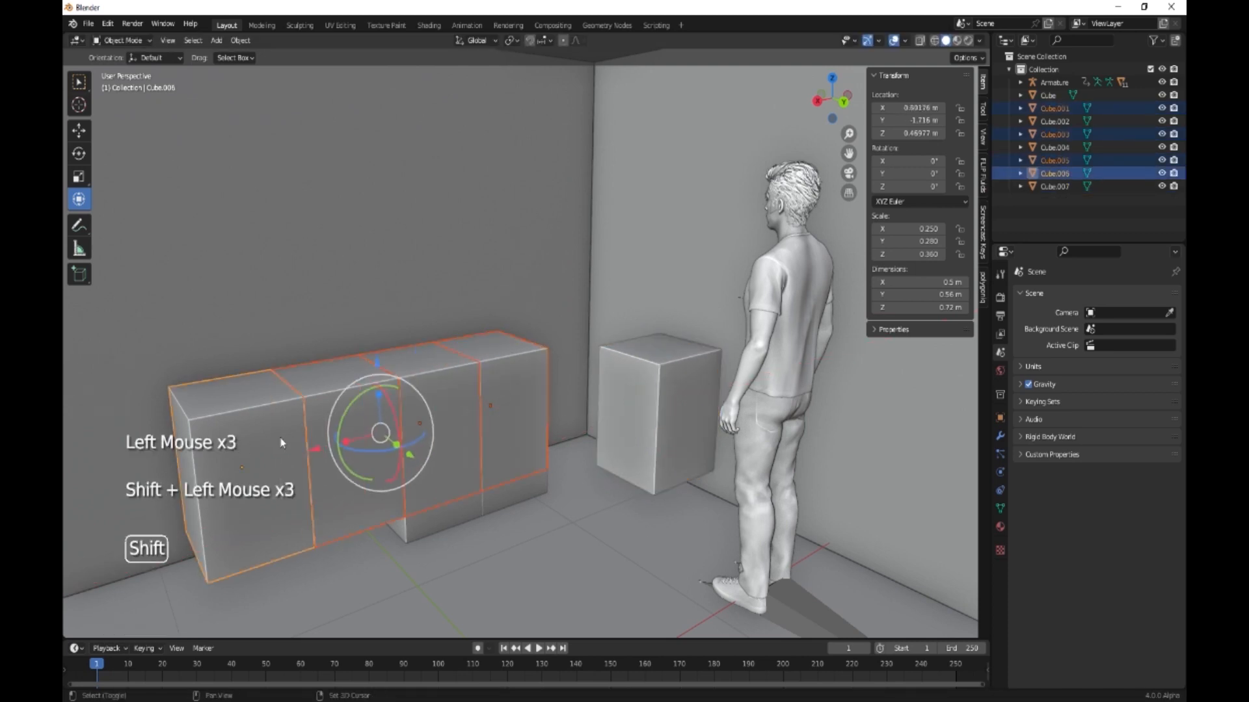
drag(311, 445, 455, 437)
- Move the rotated cabinet along Y to about -1.17 m, flush against the first row
middle_drag(503, 414, 572, 338)
click(605, 302)
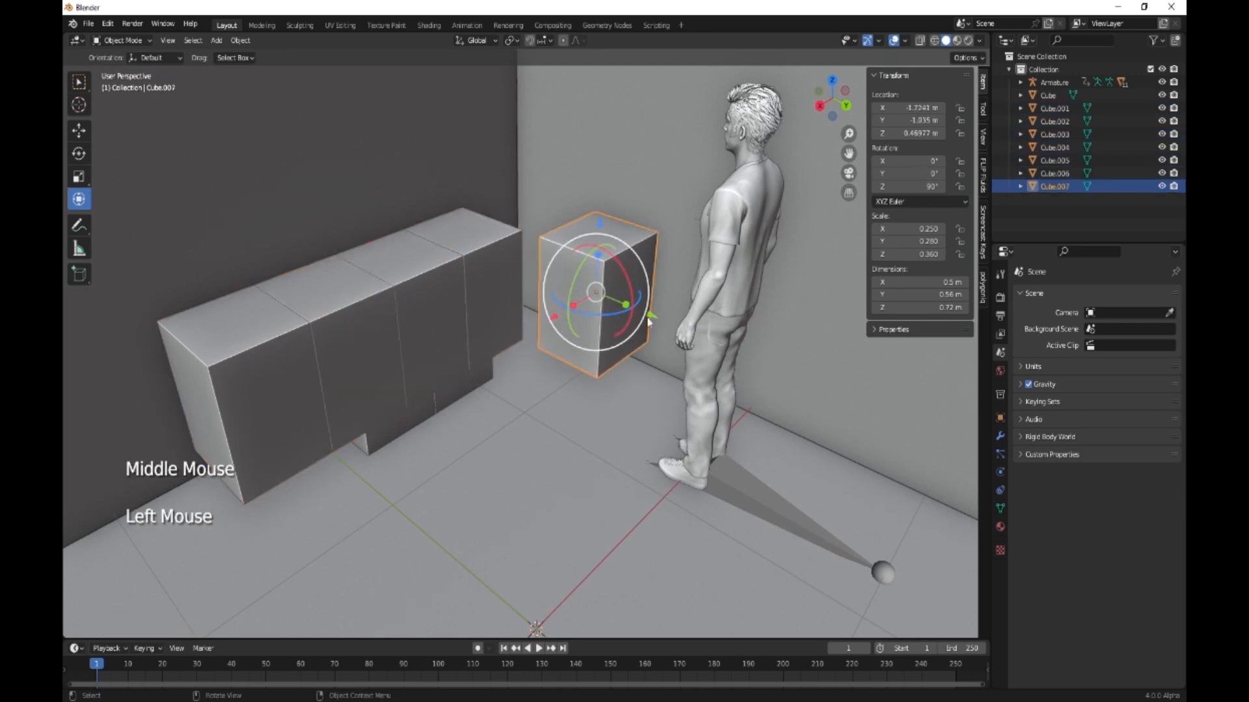
drag(647, 313, 642, 307)
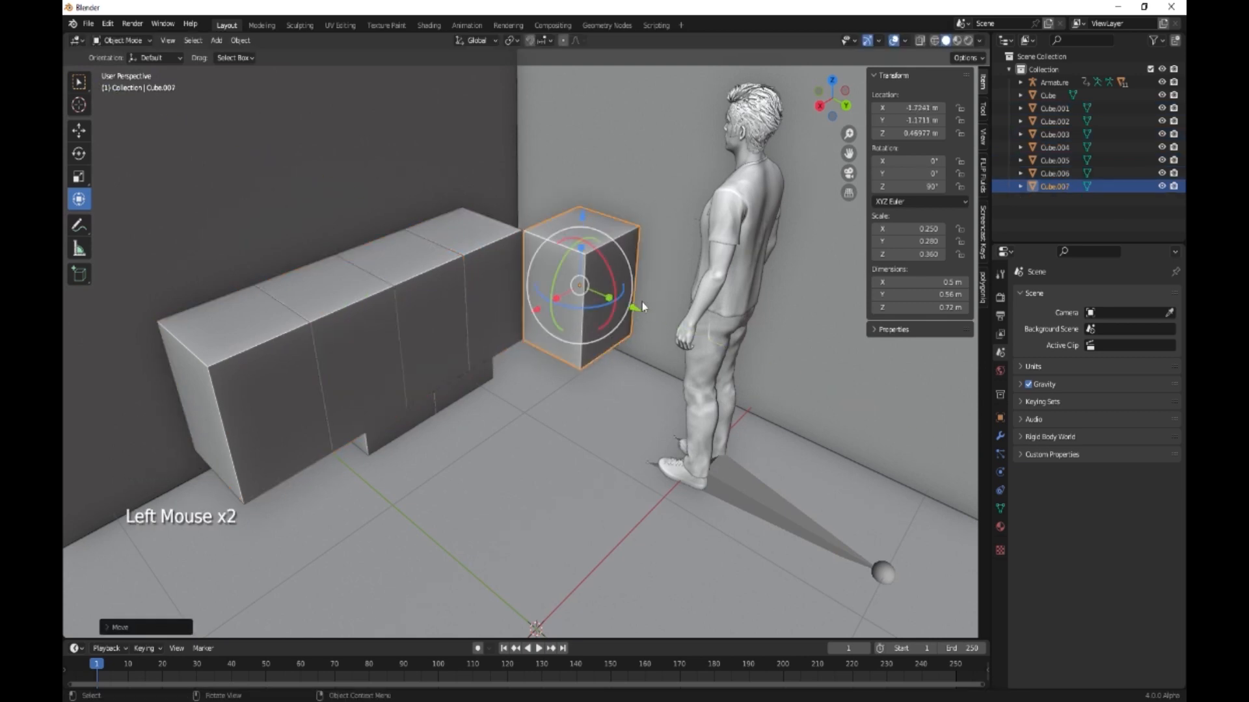
- Duplicate the rotated cabinet four times along Y, about 0.5 m apart, to form a row of five along the second wall
middle_drag(612, 376, 564, 332)
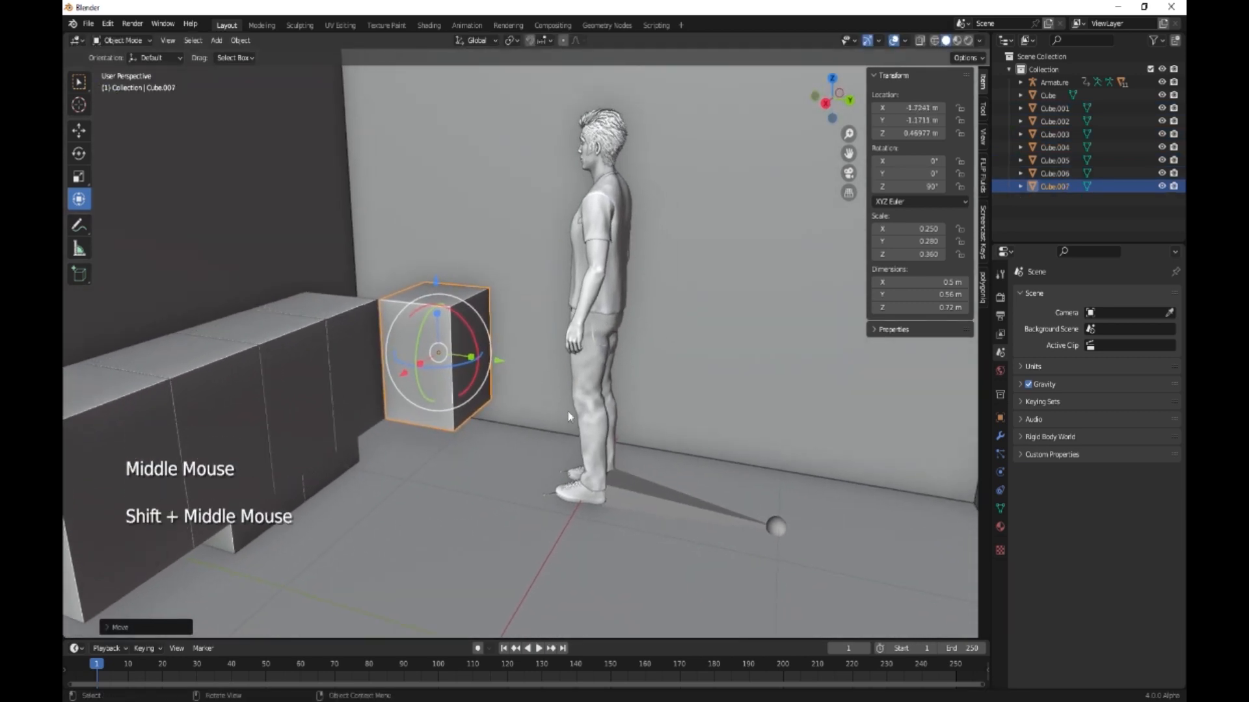
key(shift+d)
key(y)
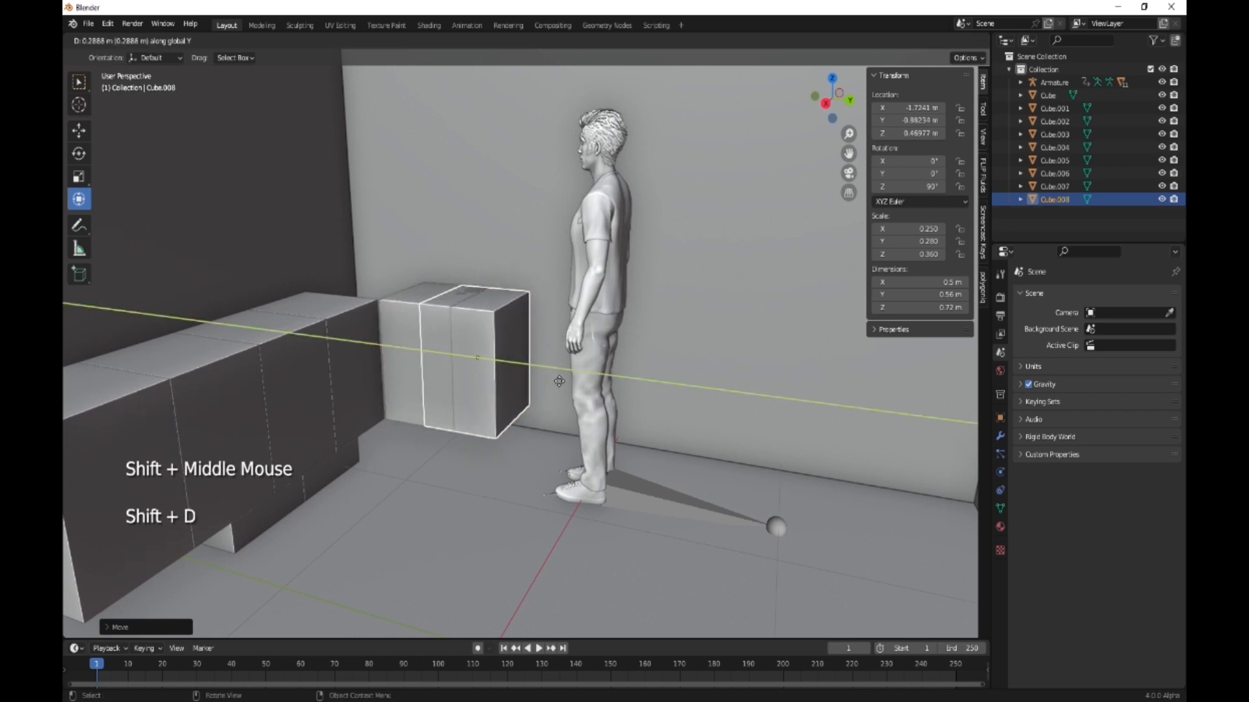
click(583, 389)
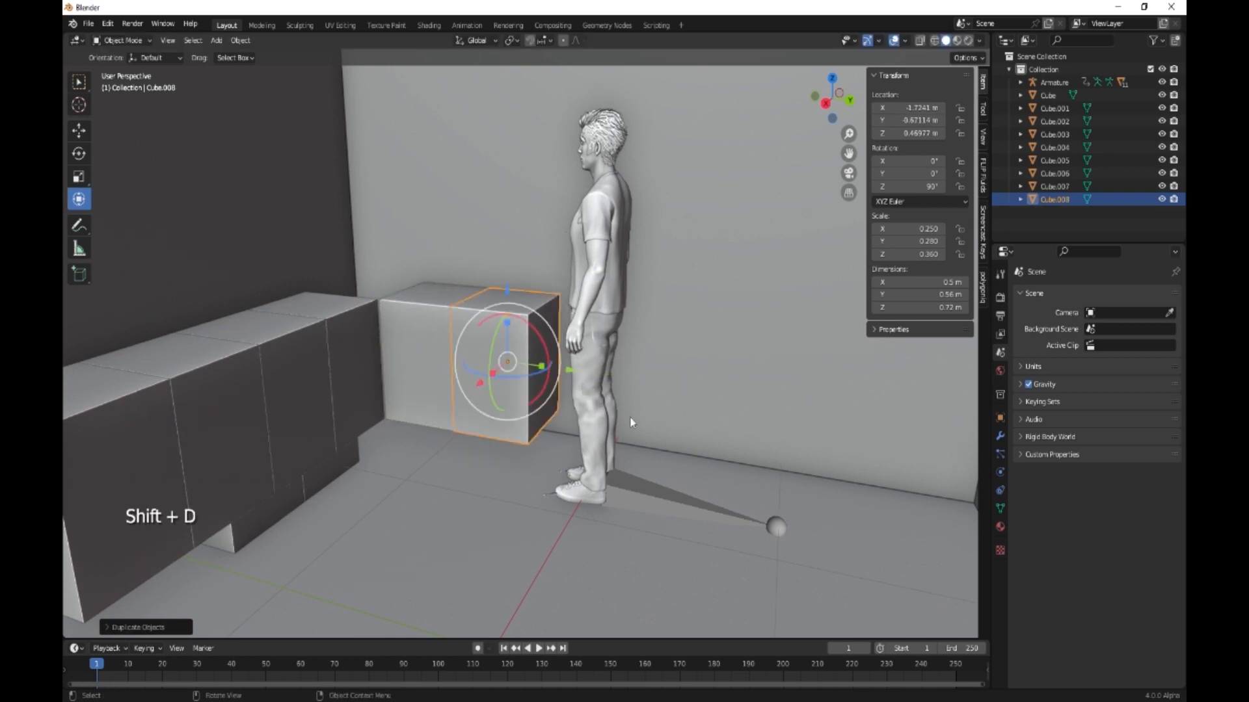
key(shift+d)
key(y)
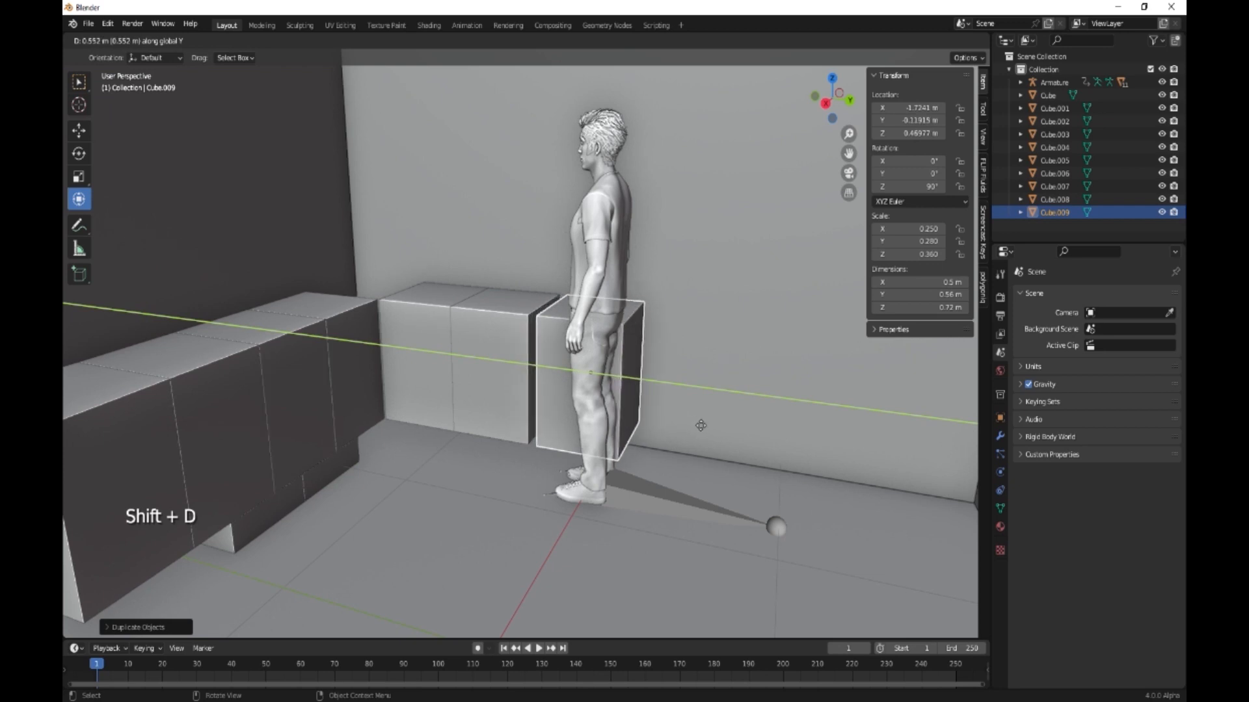
click(689, 431)
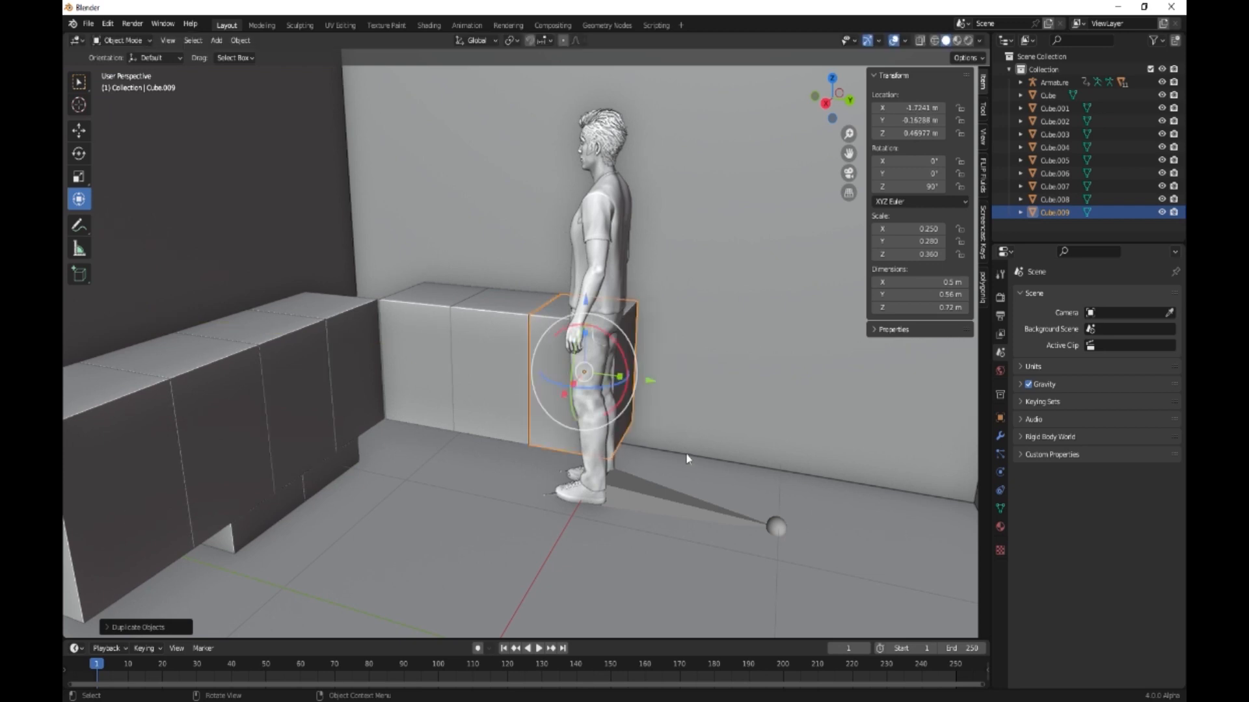
key(shift+d)
key(y)
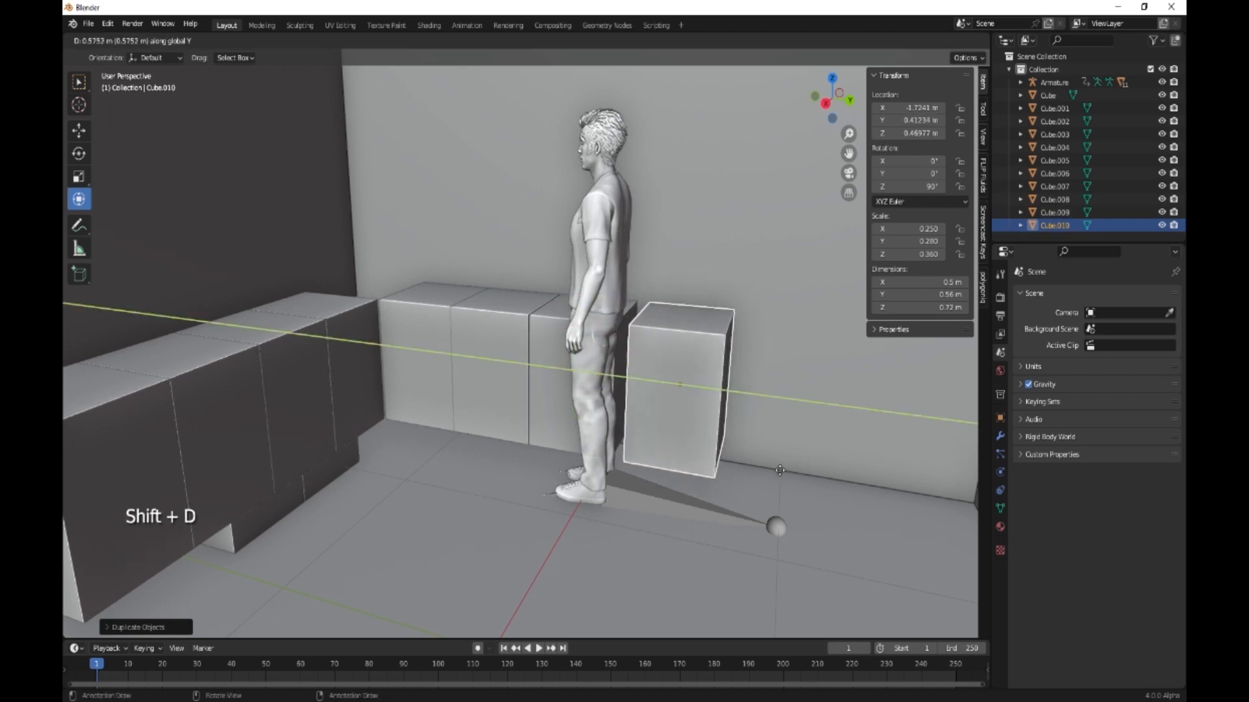
click(770, 469)
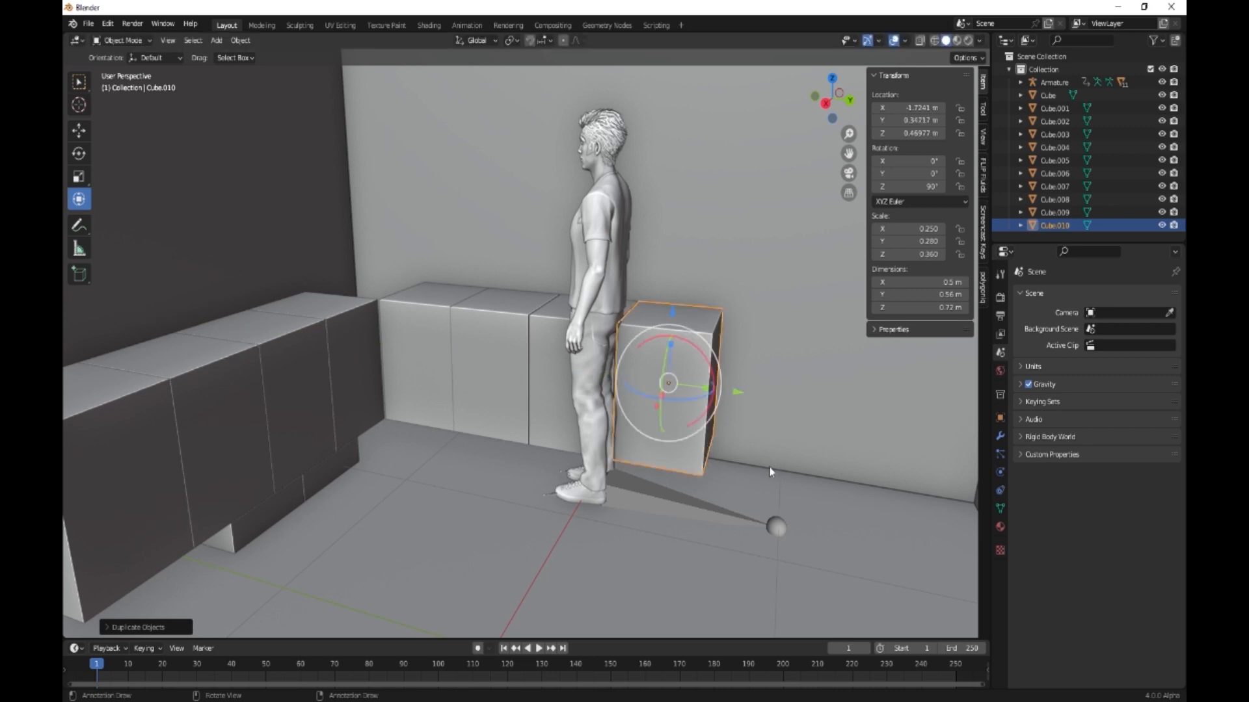
key(shift+d)
key(y)
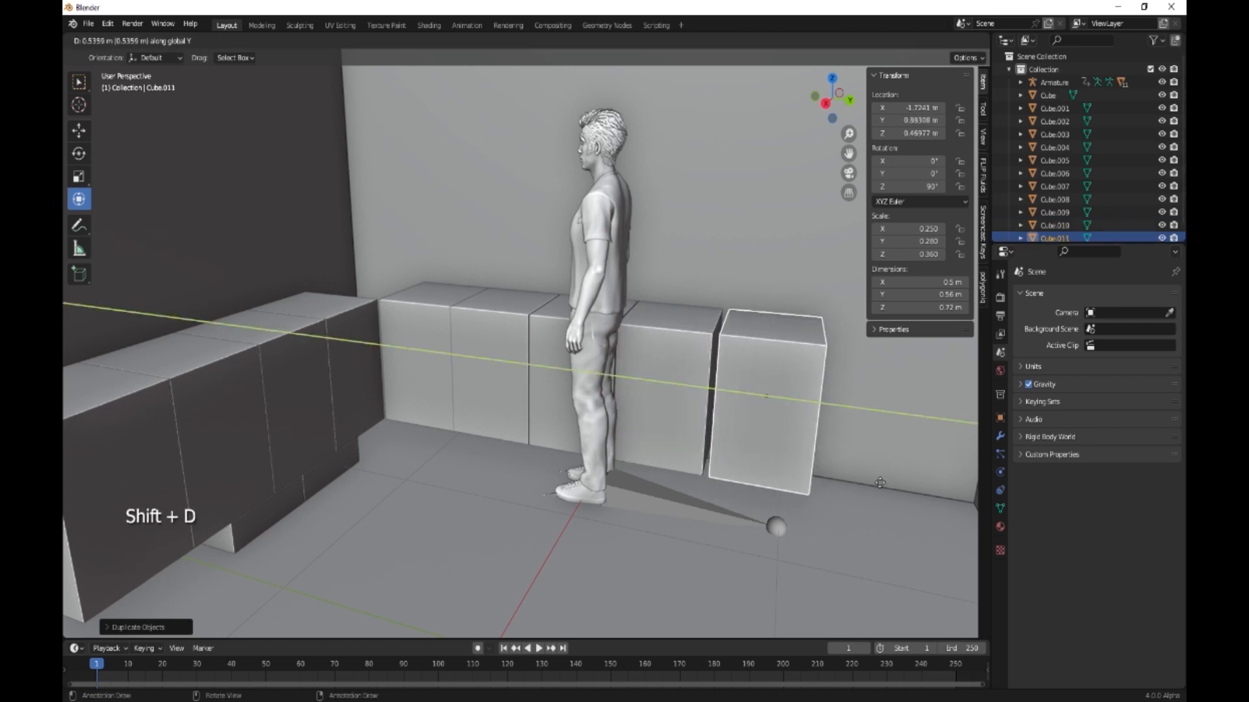
click(876, 486)
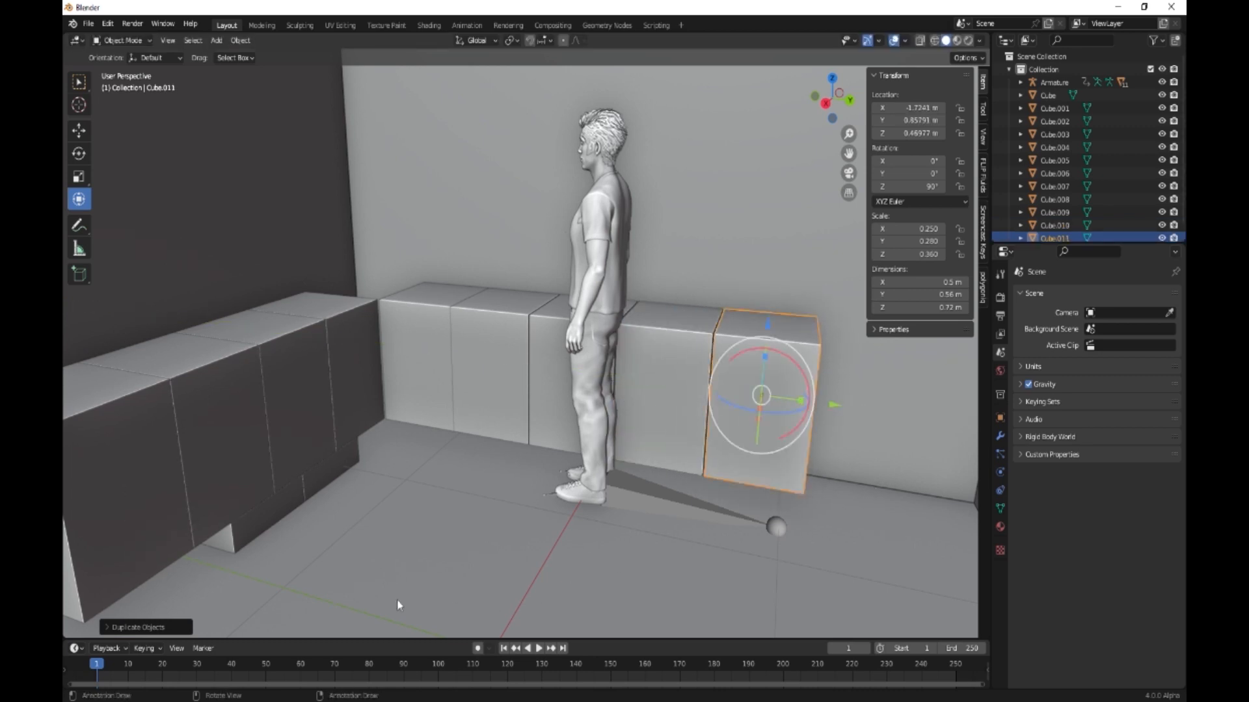
- Duplicate the exposed plinth about 0.86 m up along Z, above the cabinets of the first row
click(258, 535)
key(shift+d)
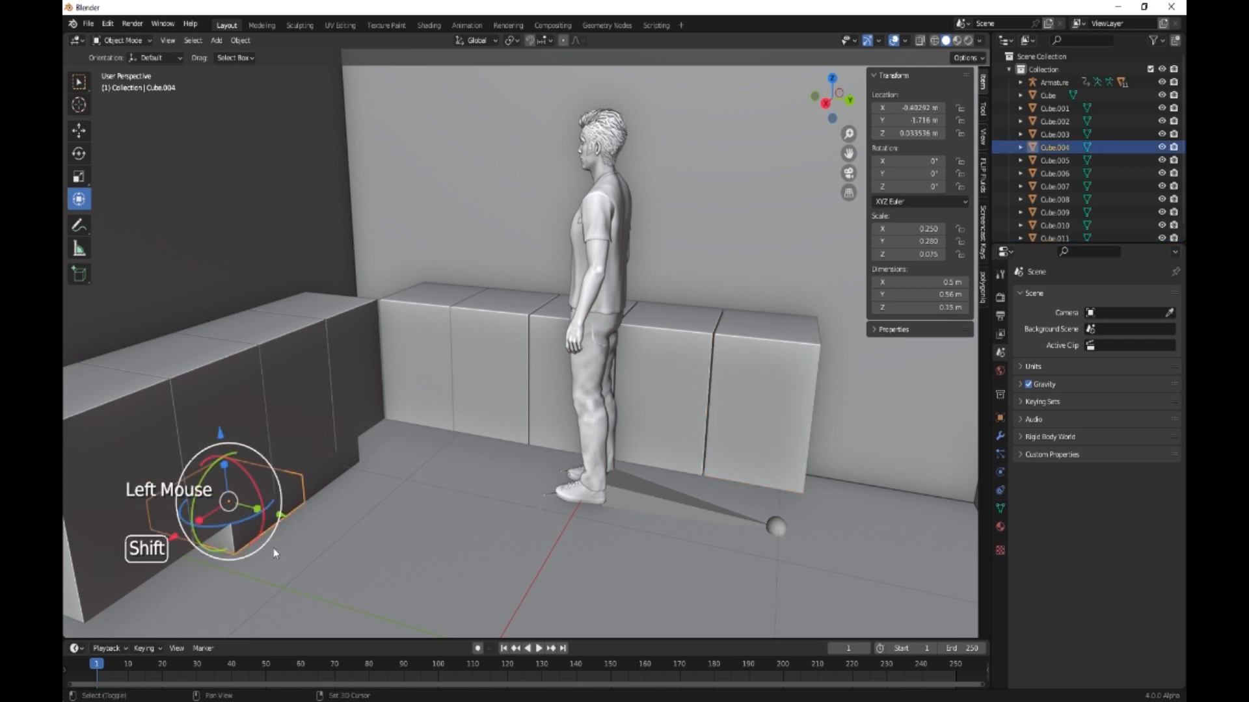
key(z)
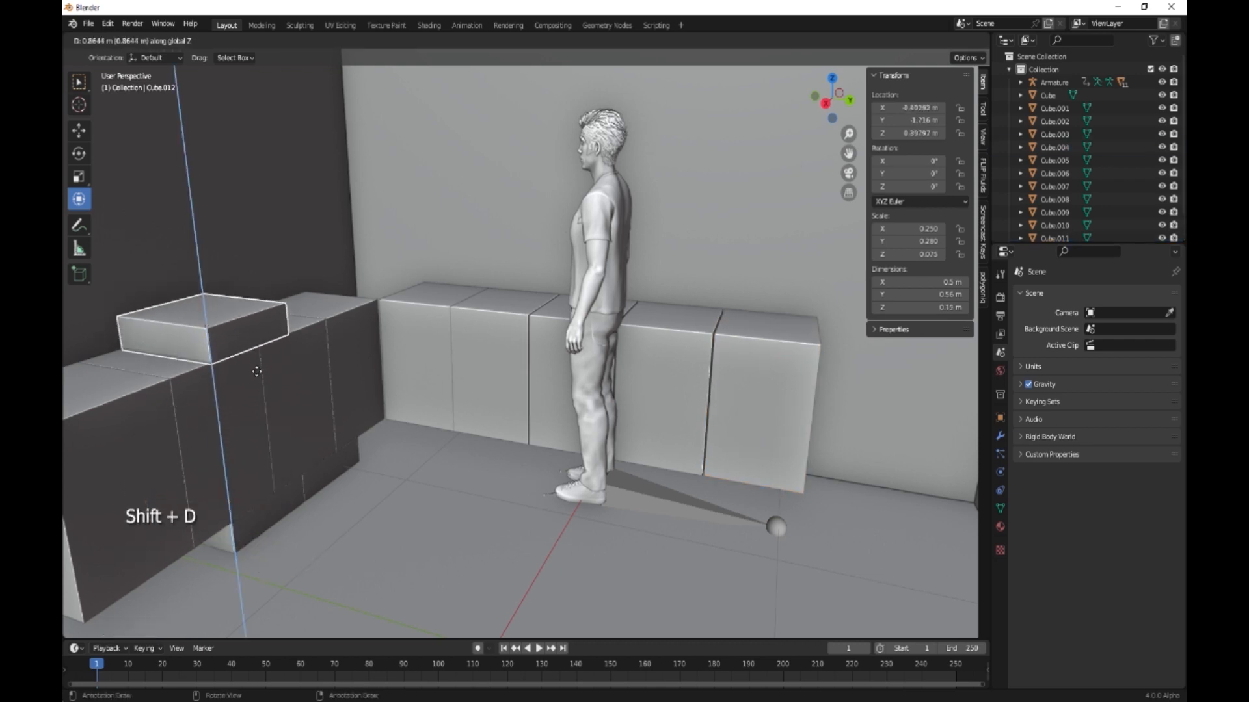
click(256, 371)
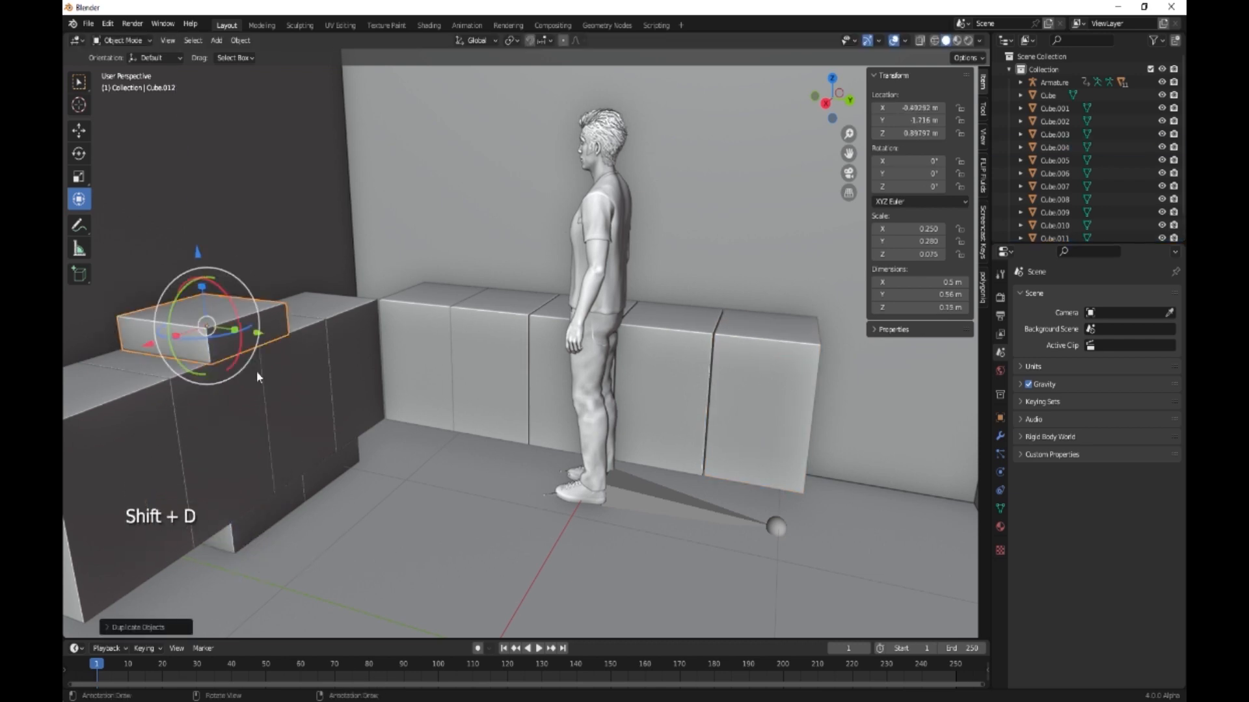
- Set the raised copy's Z dimension to 0.05 m and lower it onto the cabinet tops, to about Z 0.86 m
click(941, 309)
text(0)
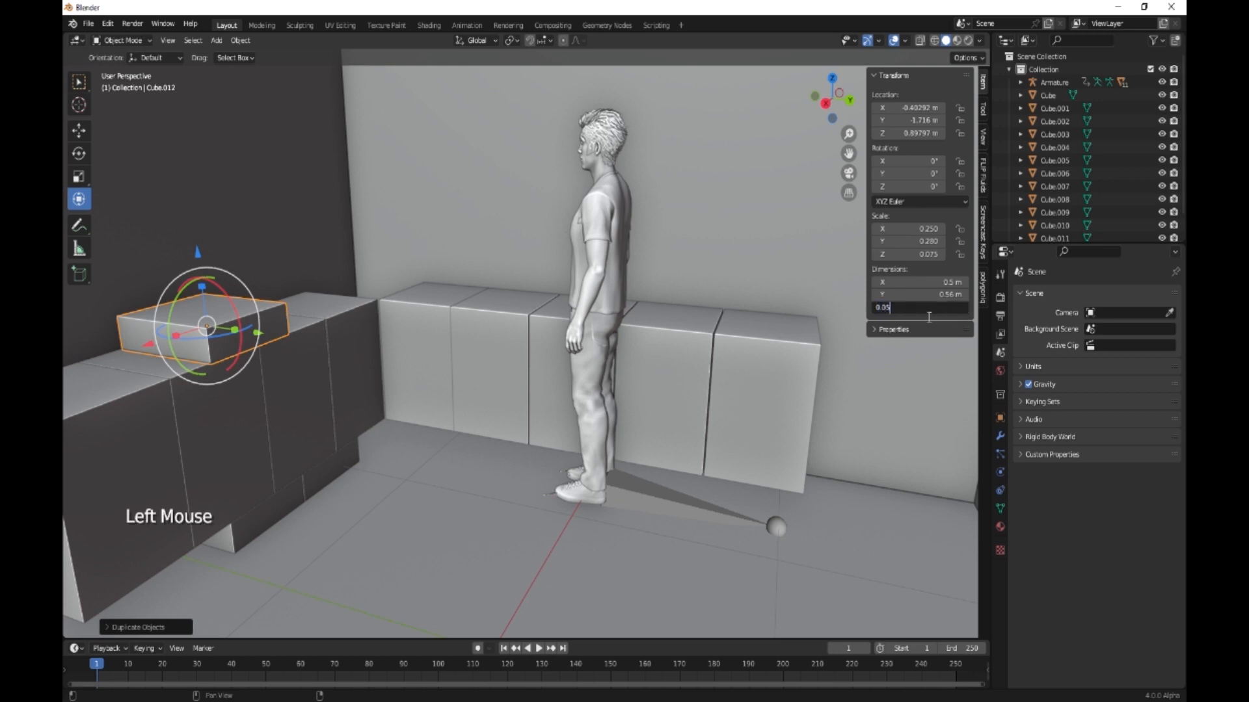
key(Return)
drag(200, 251, 200, 262)
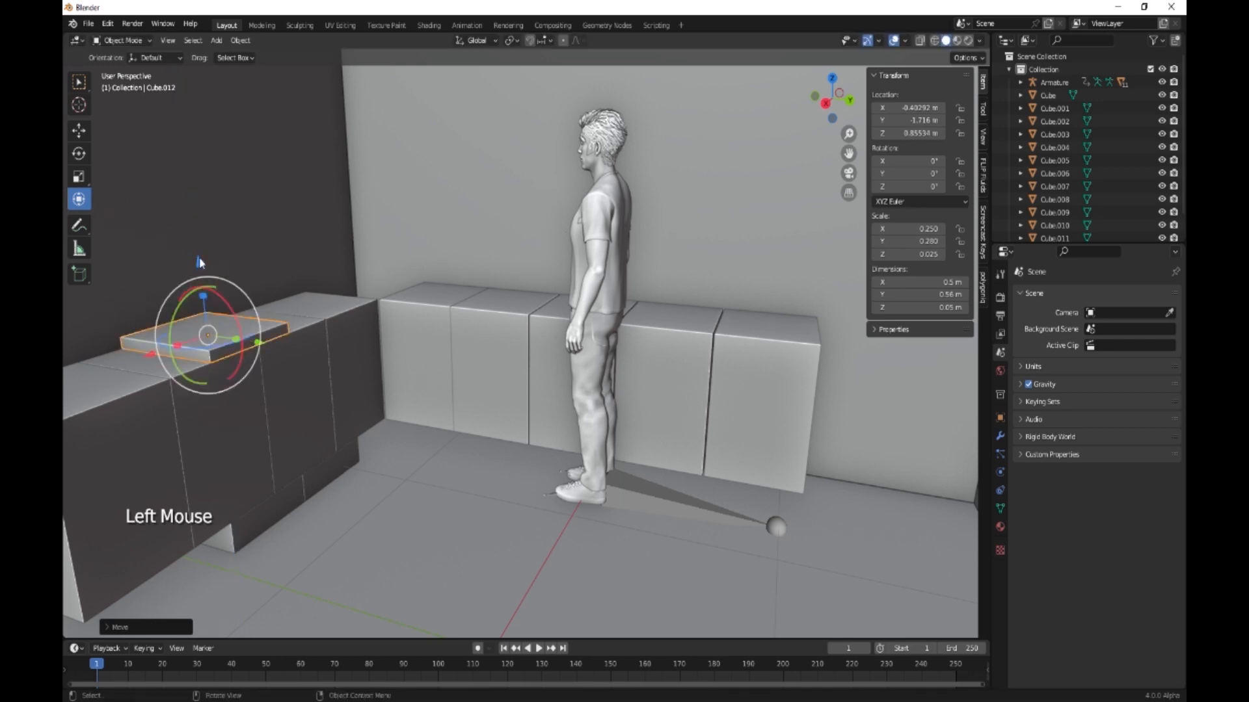
- Duplicate the worktop slab about 1.14 m in negative X, into the corner between the two cabinet rows
key(shift)
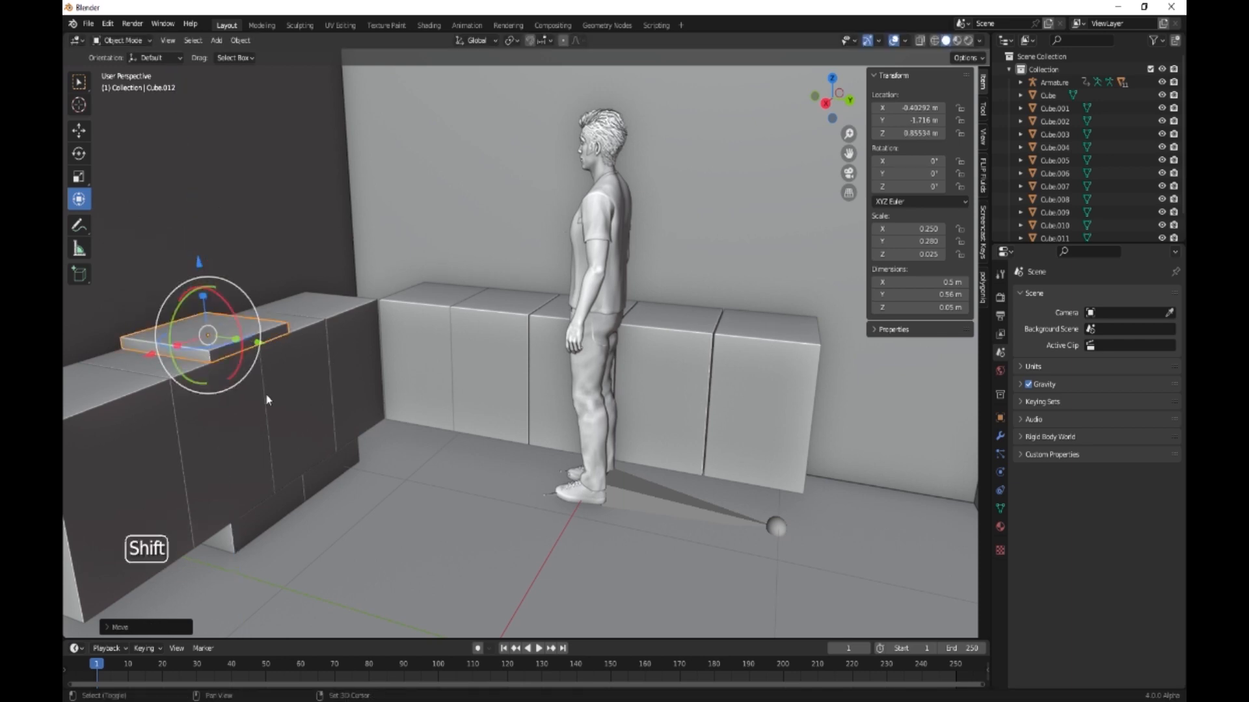
key(shift+d)
key(x)
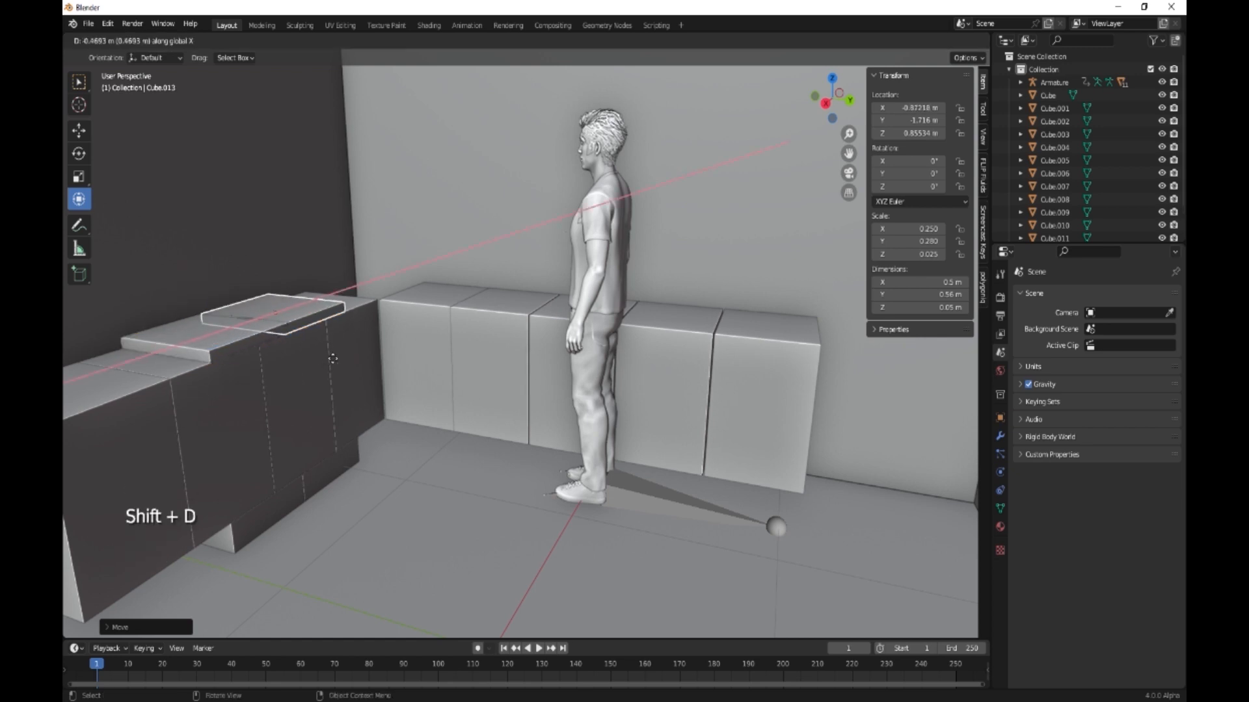
click(381, 318)
- Rotate the copied slab 90° about Z and move it onto the second row's middle cabinet, at about X -1.75 m
key(r)
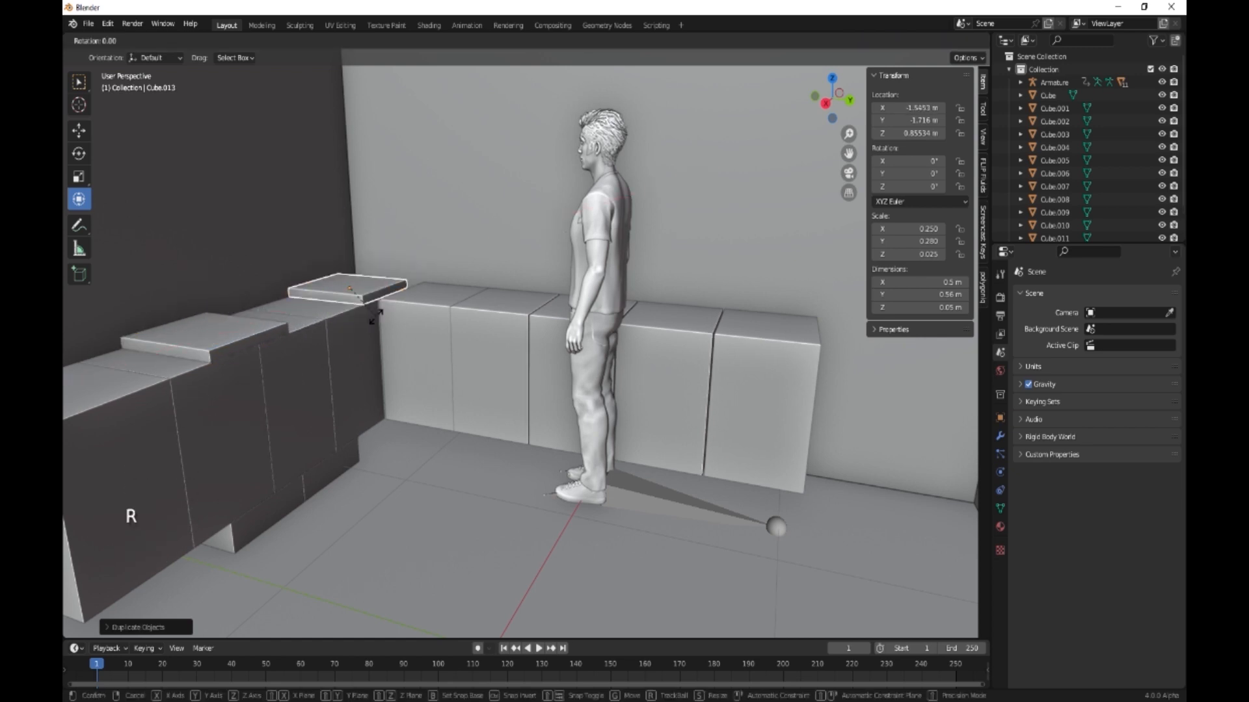
text(z)
text(90)
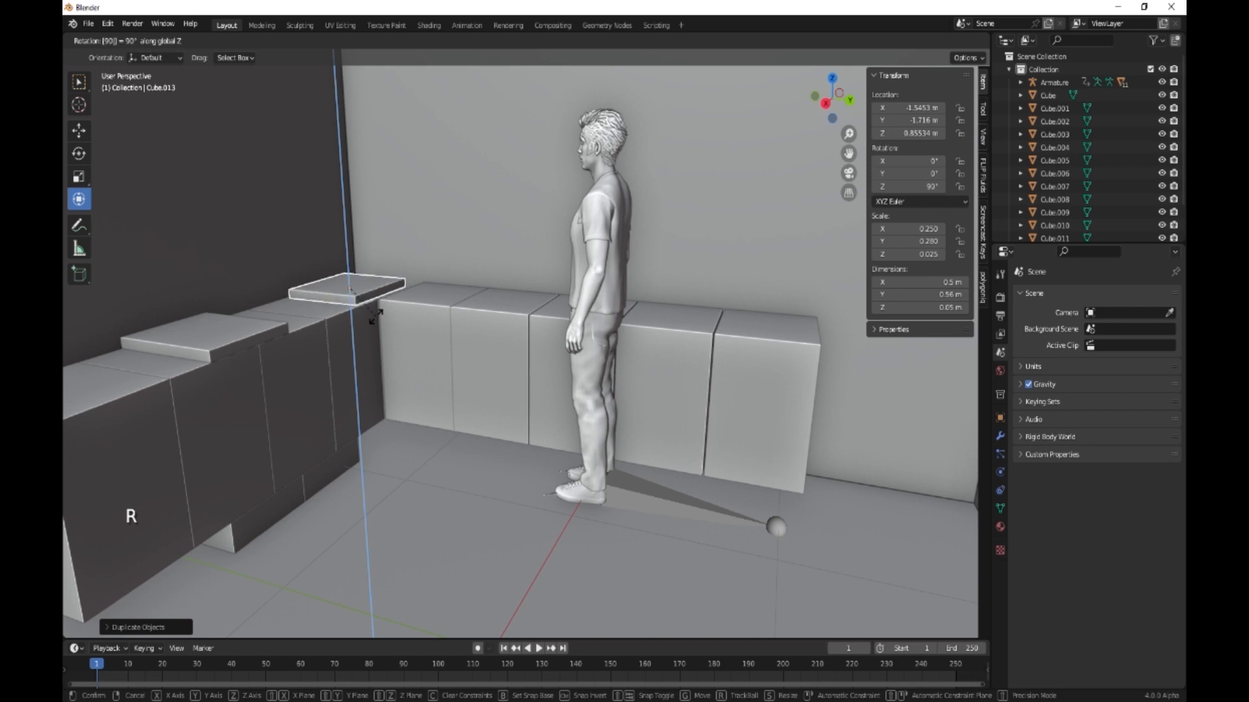
key(Return)
drag(315, 299, 333, 281)
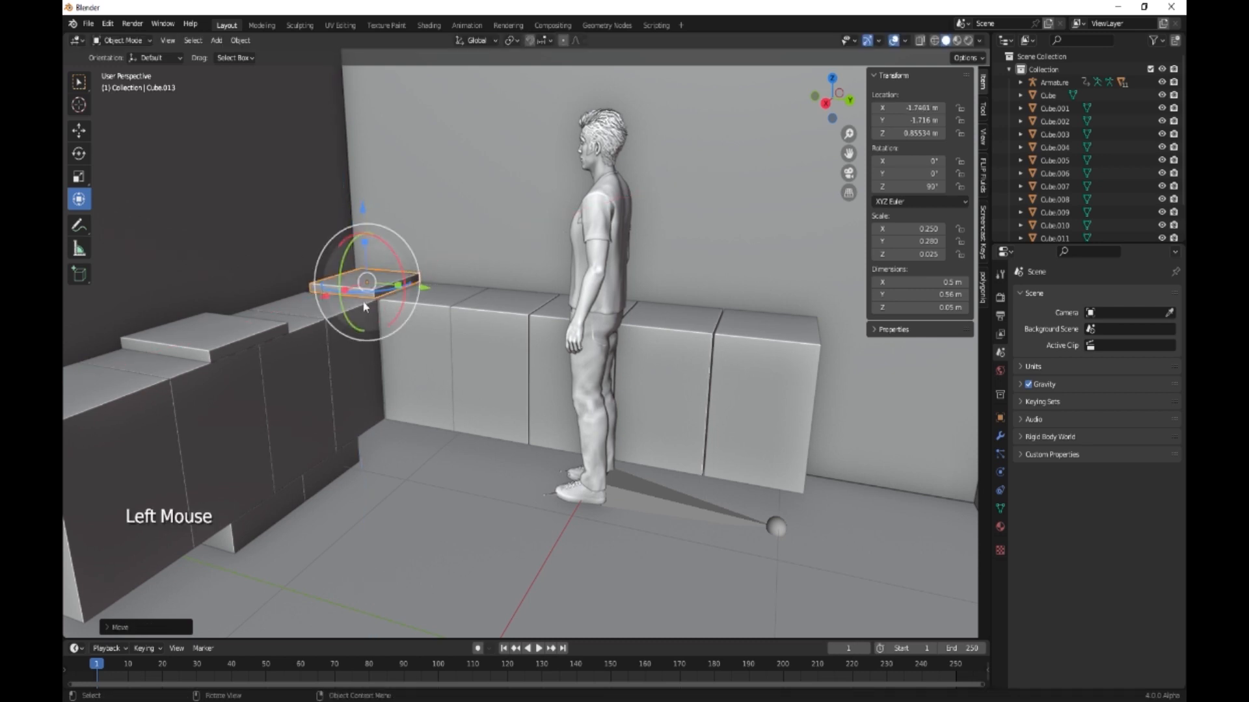
drag(427, 285, 634, 291)
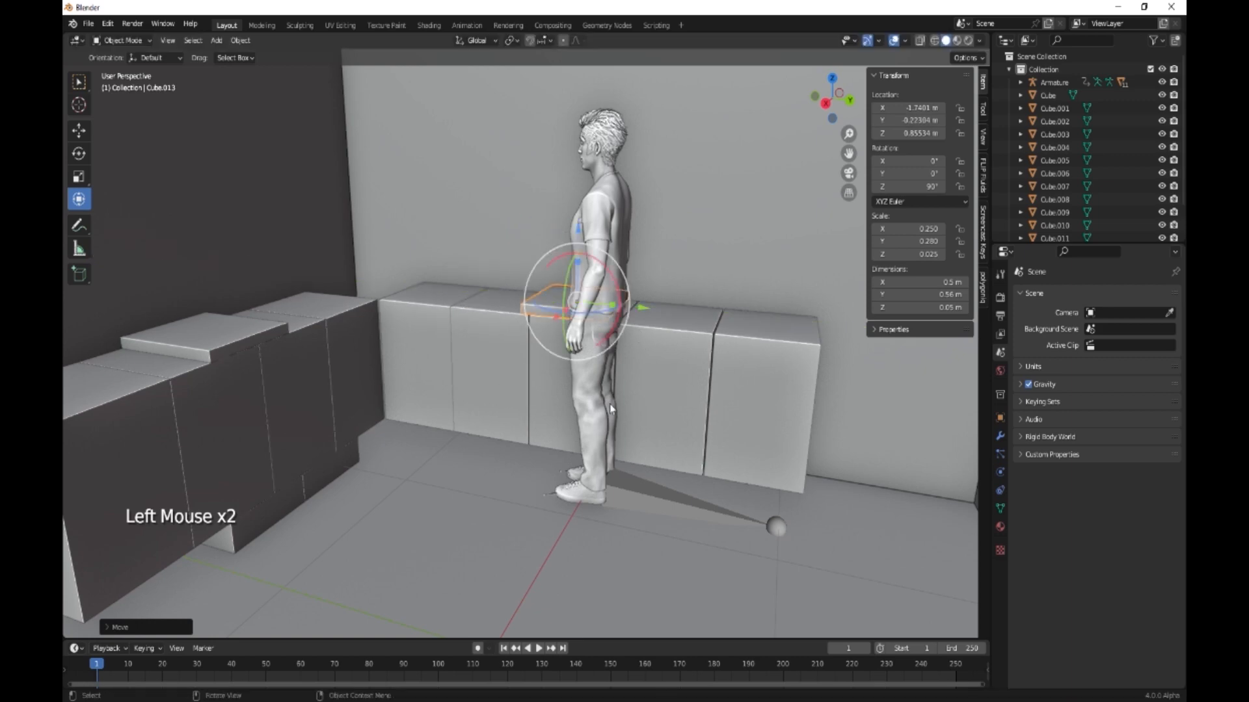
- Add two horizontal loop cuts around the room's walls in Edit Mode and slide them by a factor of -0.28
middle_drag(634, 292, 556, 514)
scroll(633, 401, up, 2)
middle_drag(440, 419, 726, 316)
click(708, 251)
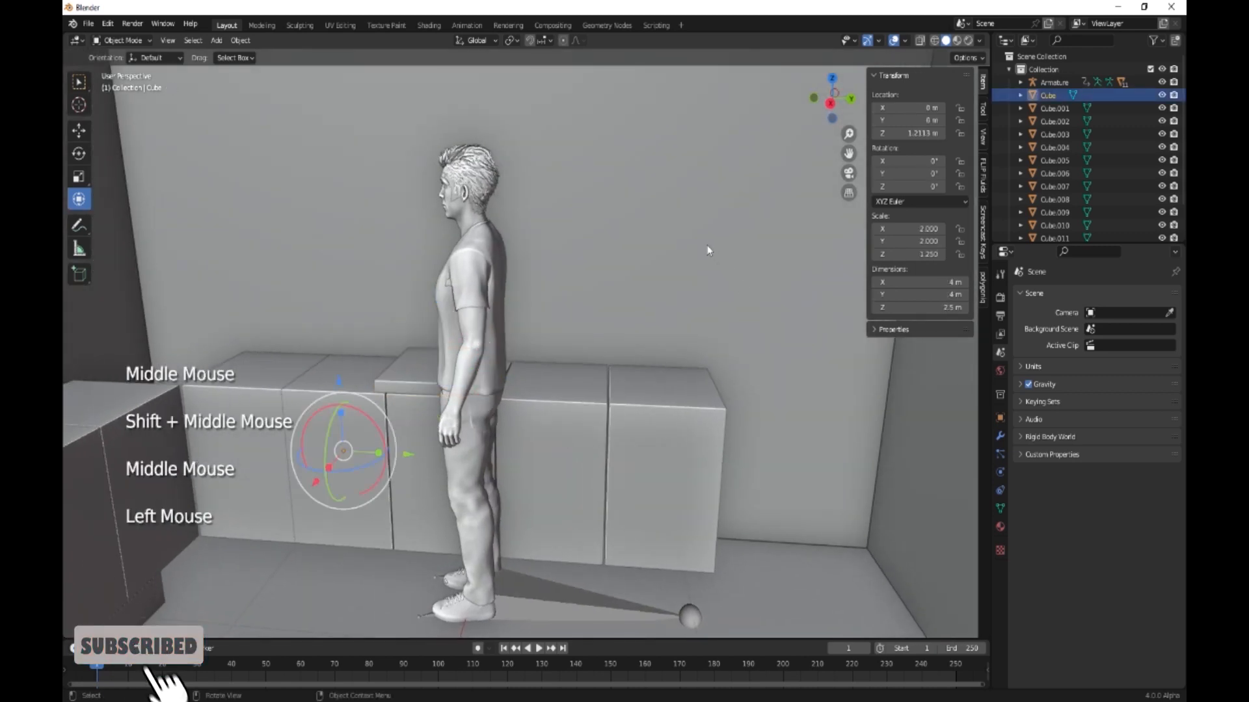
click(708, 307)
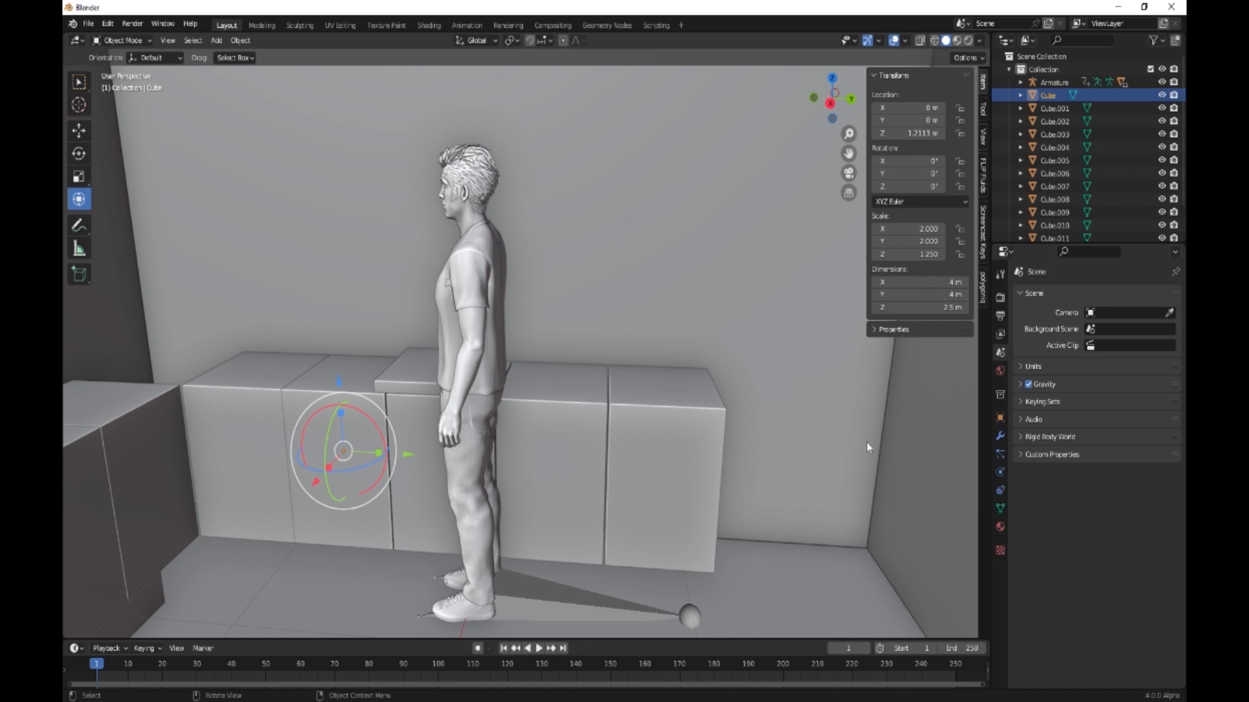
click(877, 478)
key(Tab)
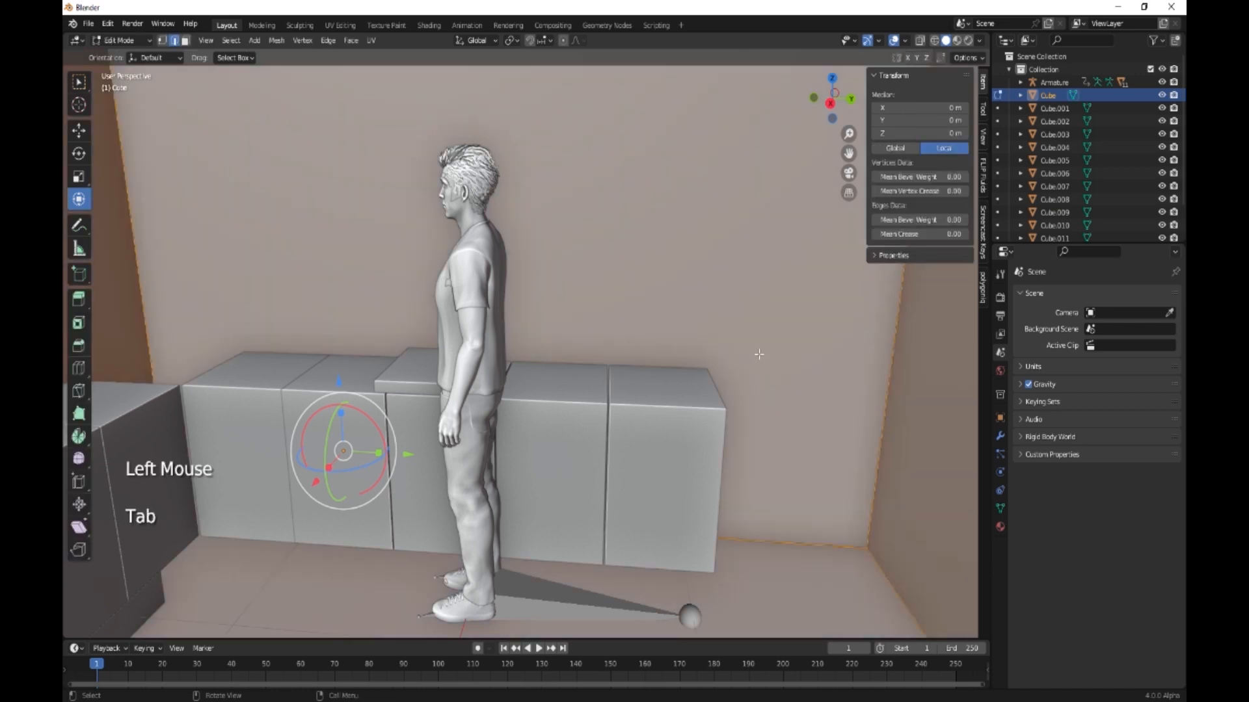
key(ctrl+r)
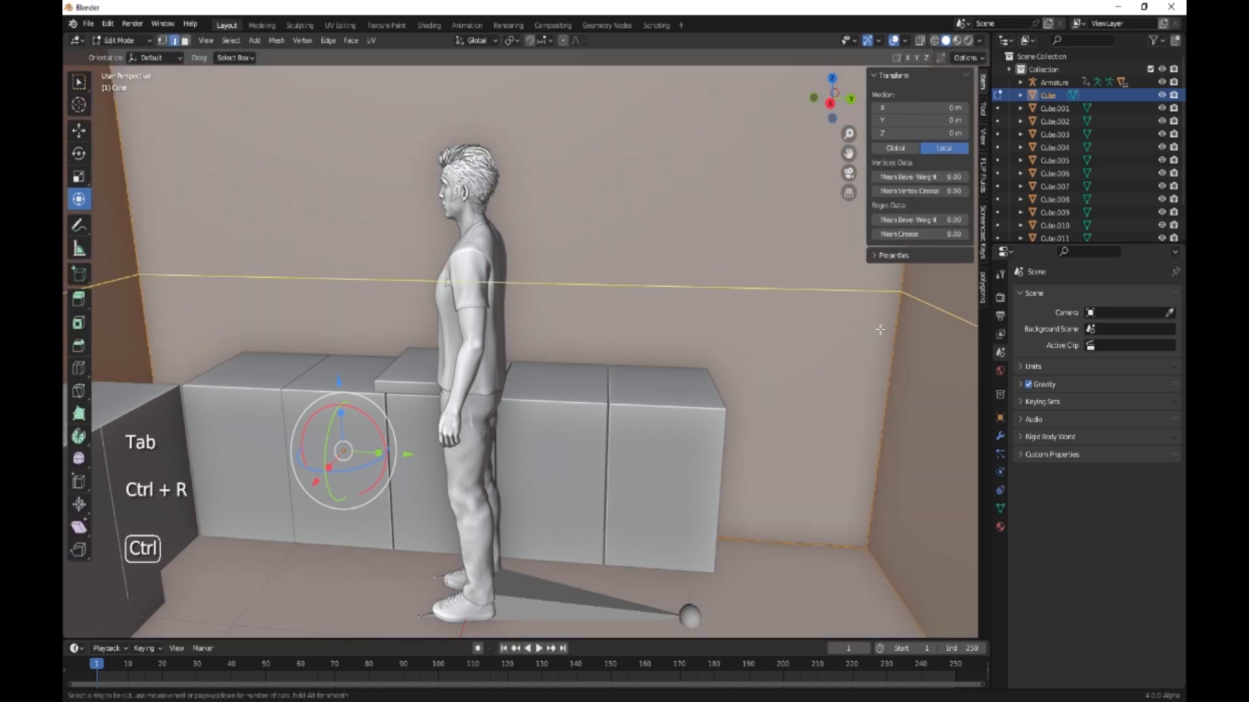
scroll(878, 330, up, 1)
click(878, 331)
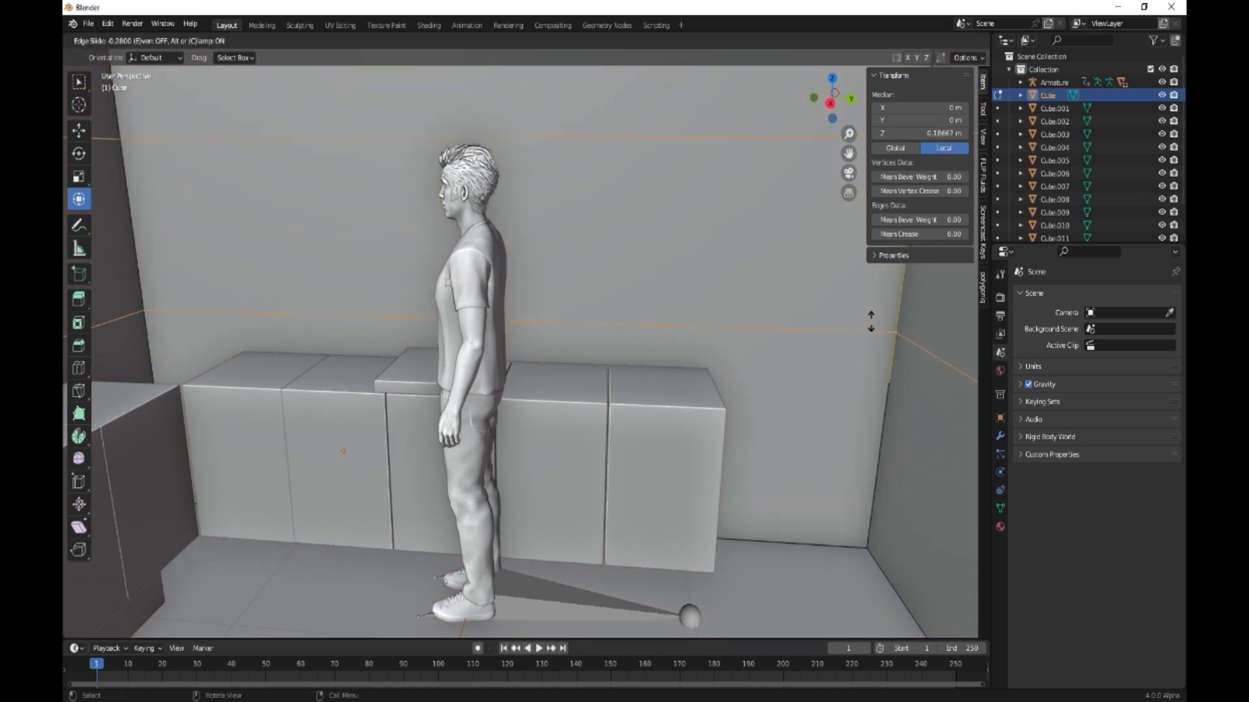
click(871, 321)
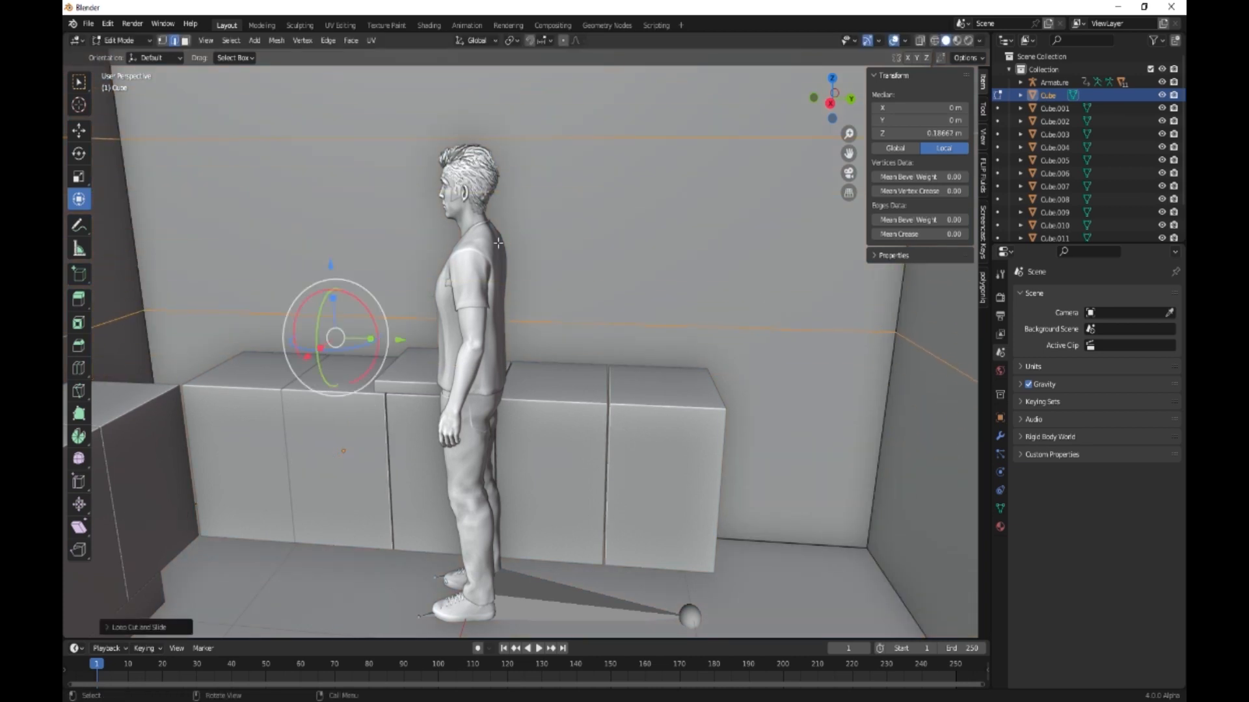
- Add two vertical loop cuts across the wall behind the second cabinet row and slide them by a factor of -0.12
key(ctrl+r)
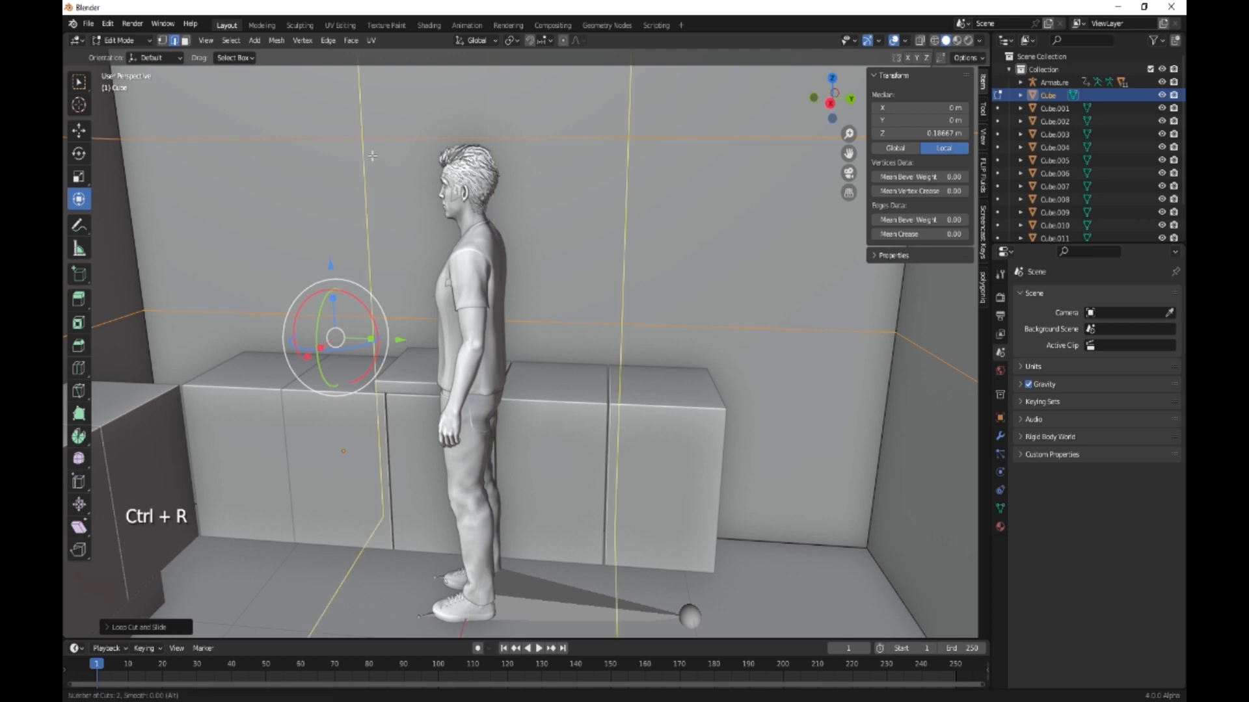
click(371, 155)
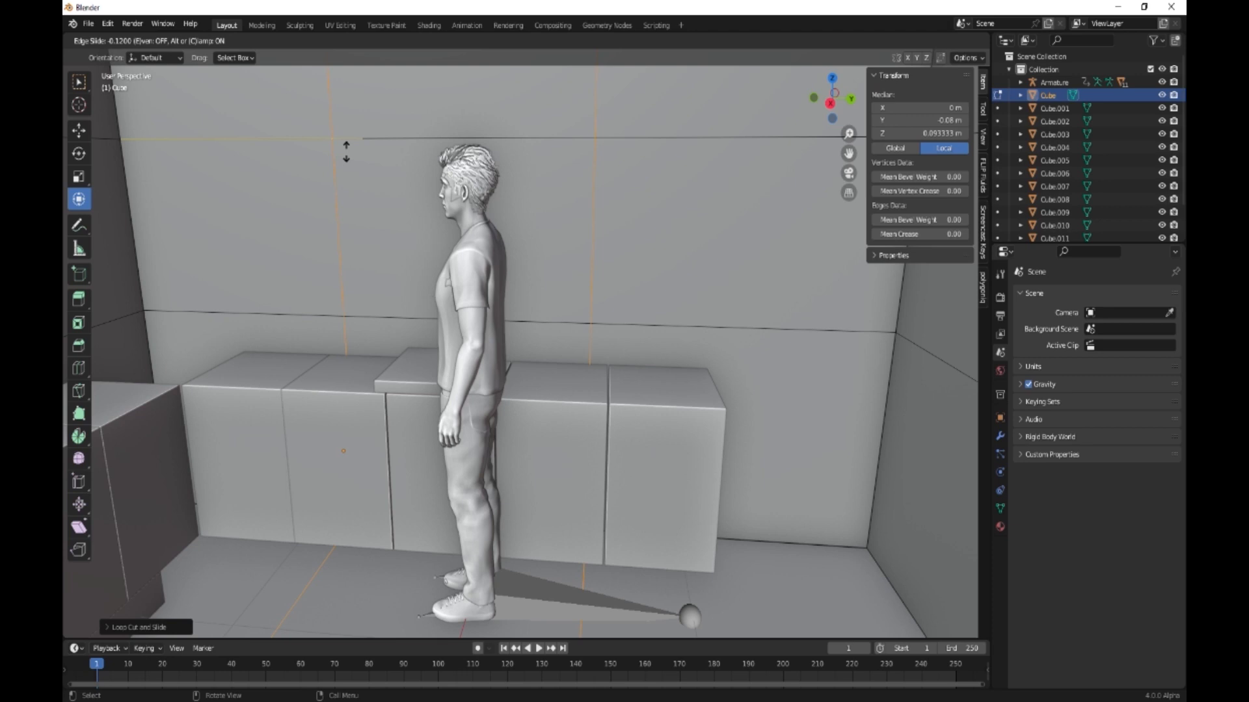
click(346, 154)
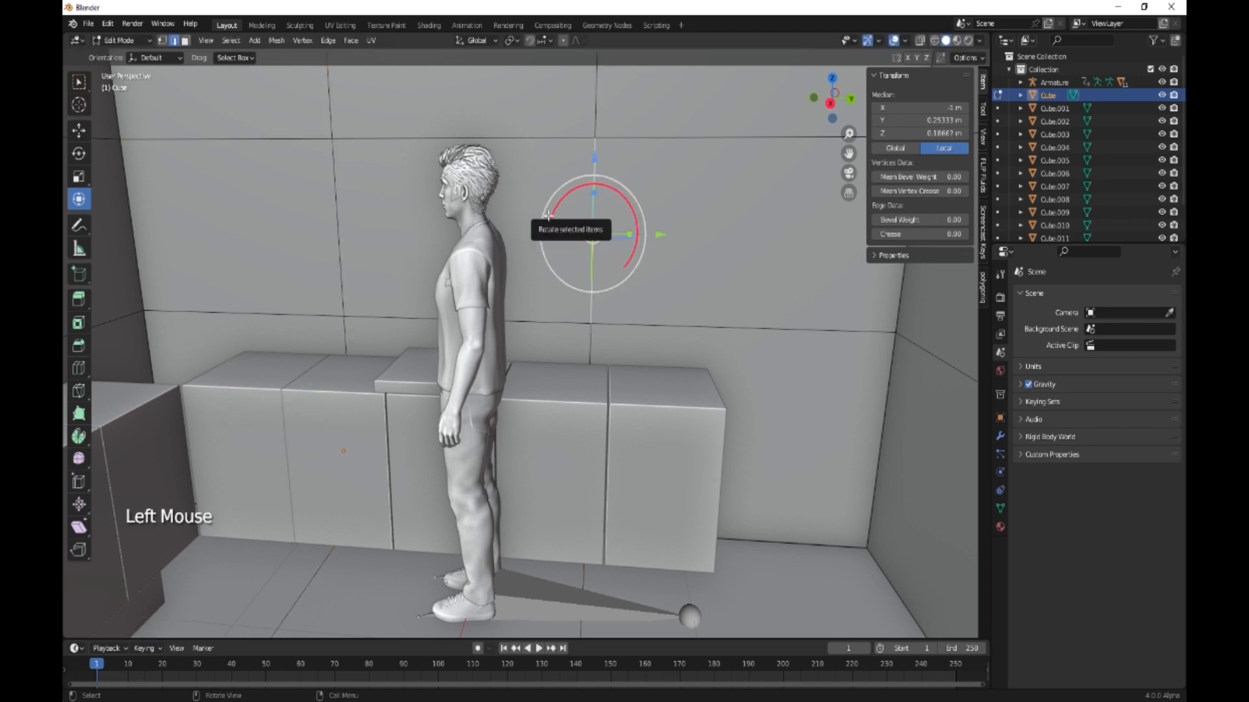
- Delete the central face of the wall behind the second cabinet row to make a window opening
key(3)
click(548, 216)
key(Delete)
click(549, 216)
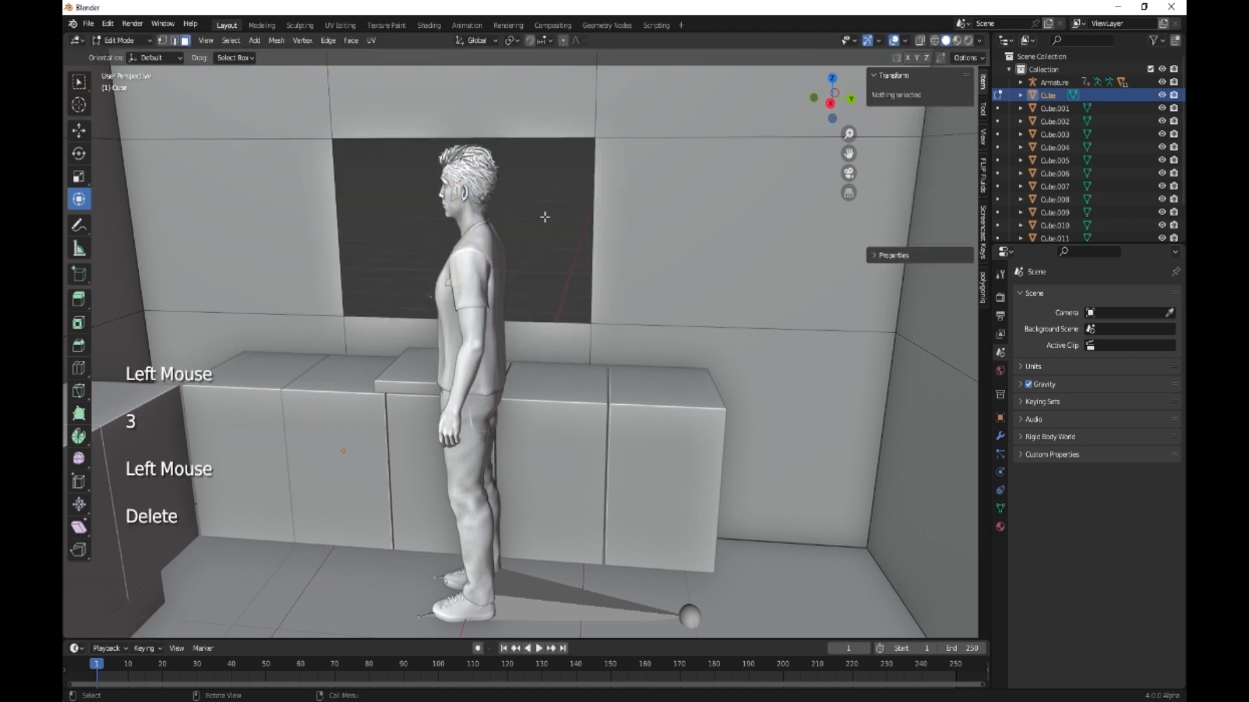
- Extrude the window opening's four border edges about 0.18 m in negative X to give the wall depth, and return to Object Mode
key(2)
click(556, 319)
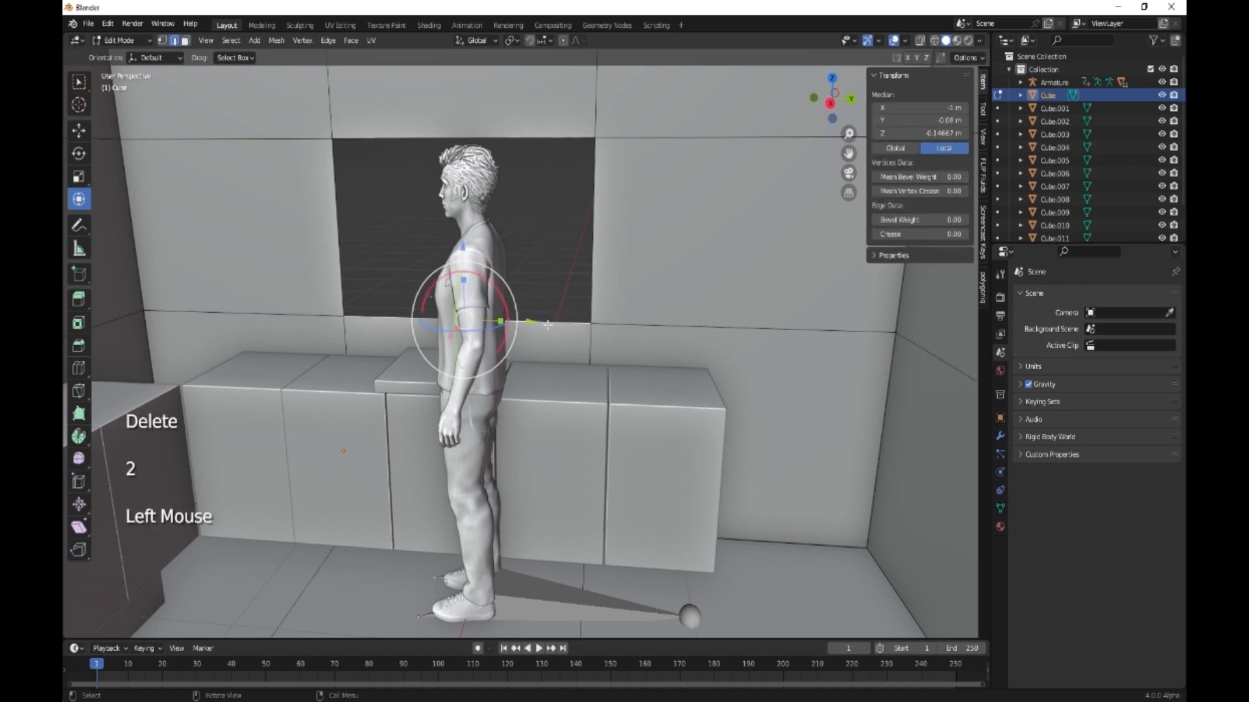
shift+click(339, 198)
shift+click(361, 140)
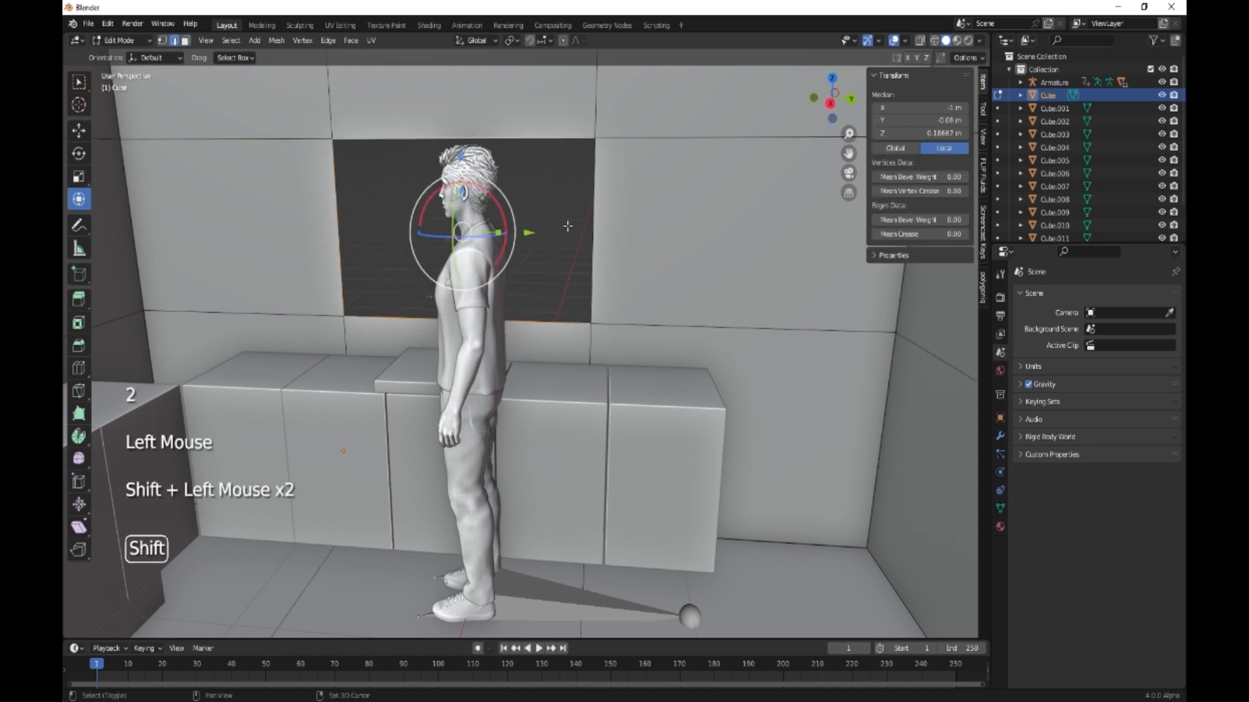
shift+click(592, 230)
middle_drag(617, 334, 594, 347)
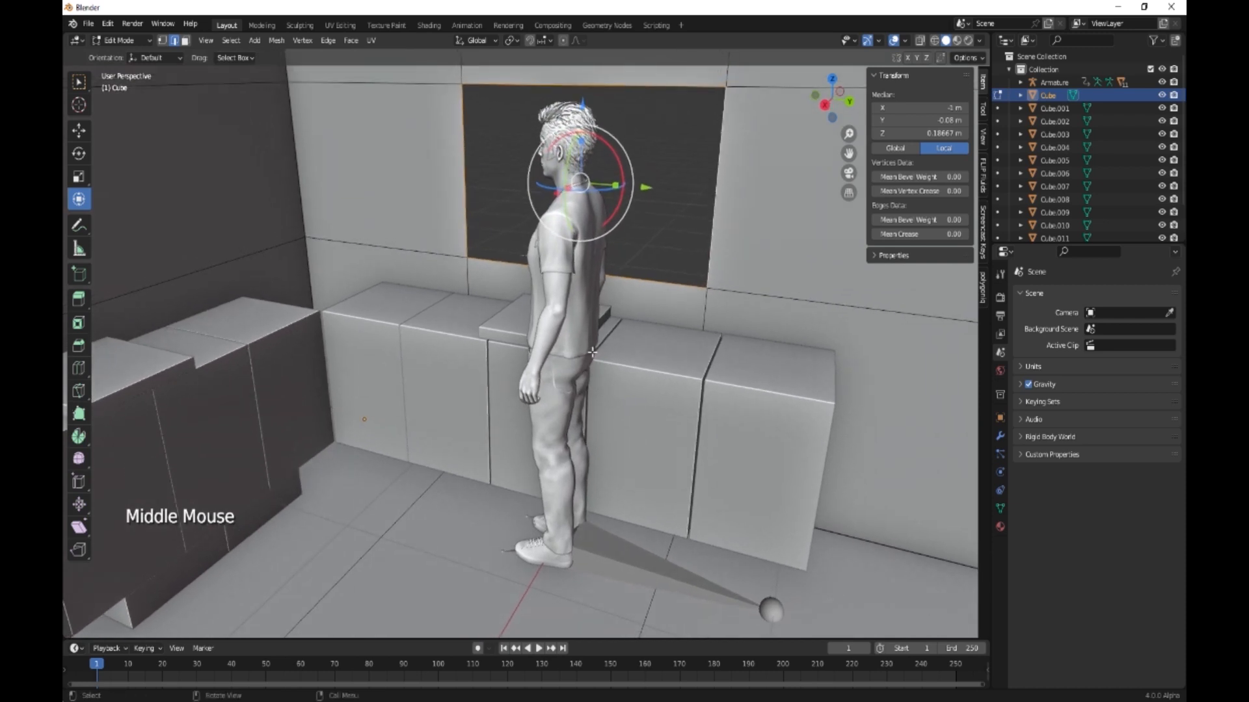
key(e)
key(x)
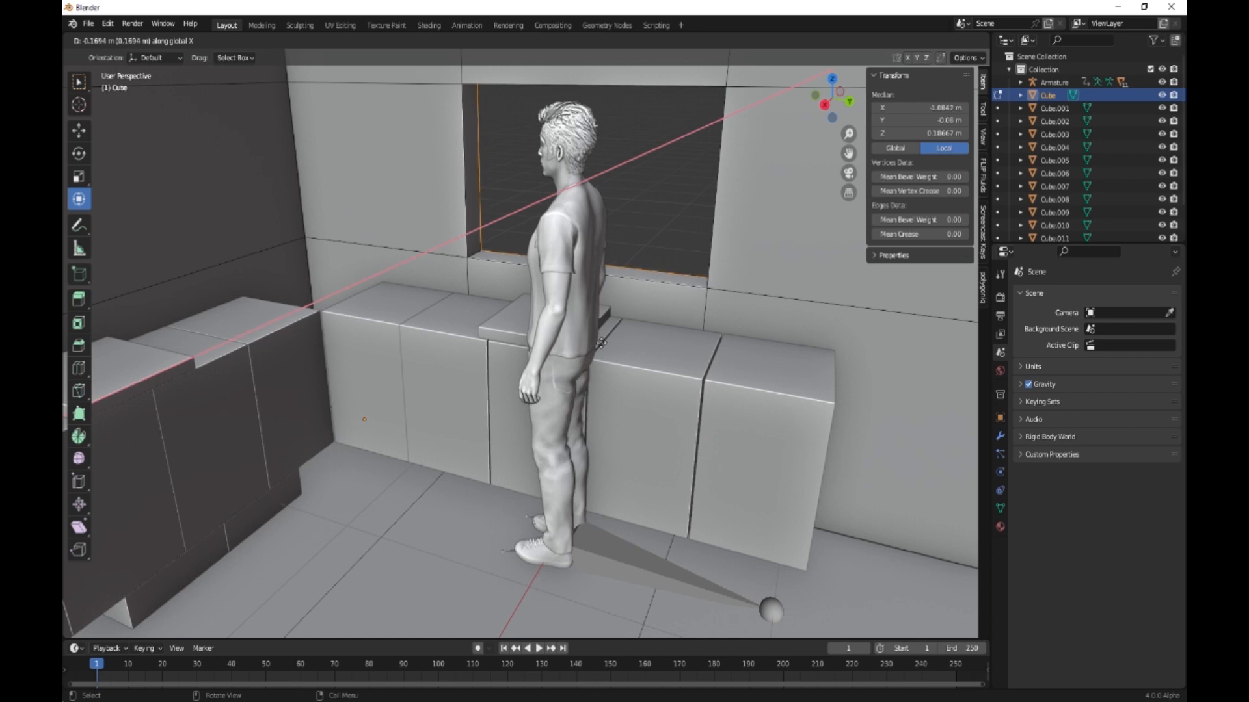
click(602, 342)
middle_drag(644, 461, 665, 442)
key(Tab)
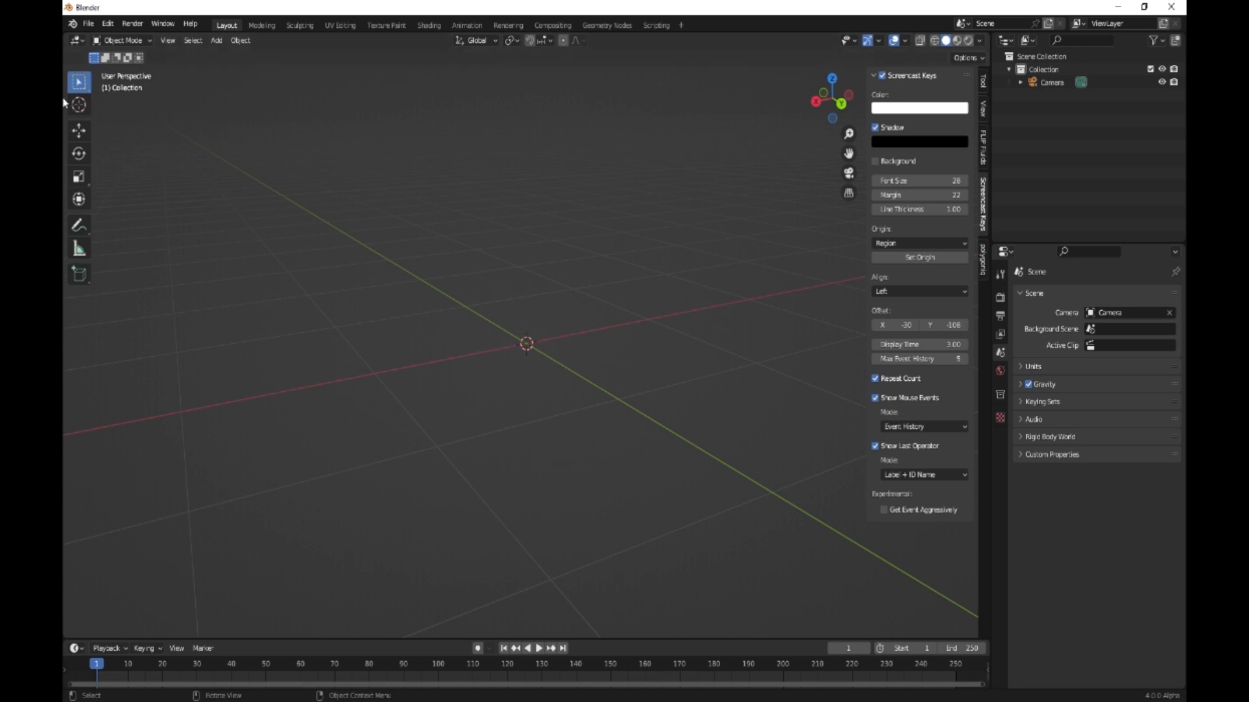
- Open the list of recently used files
click(88, 23)
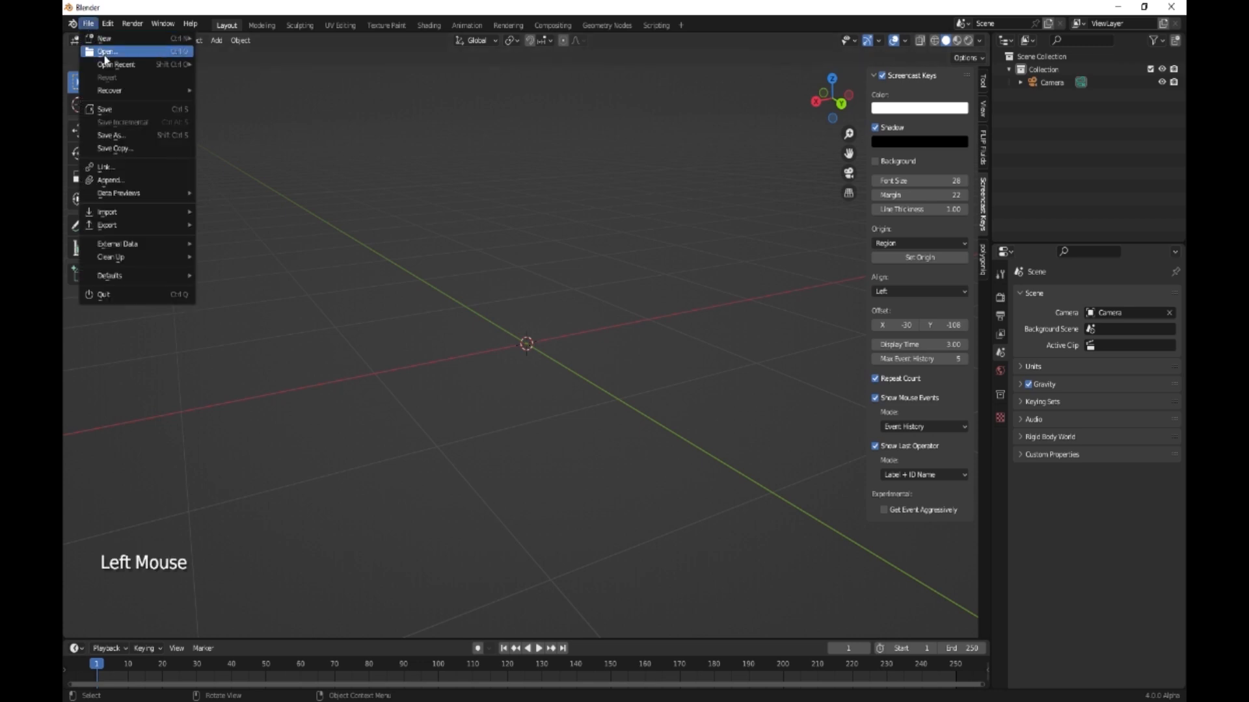
mouse_move(109, 69)
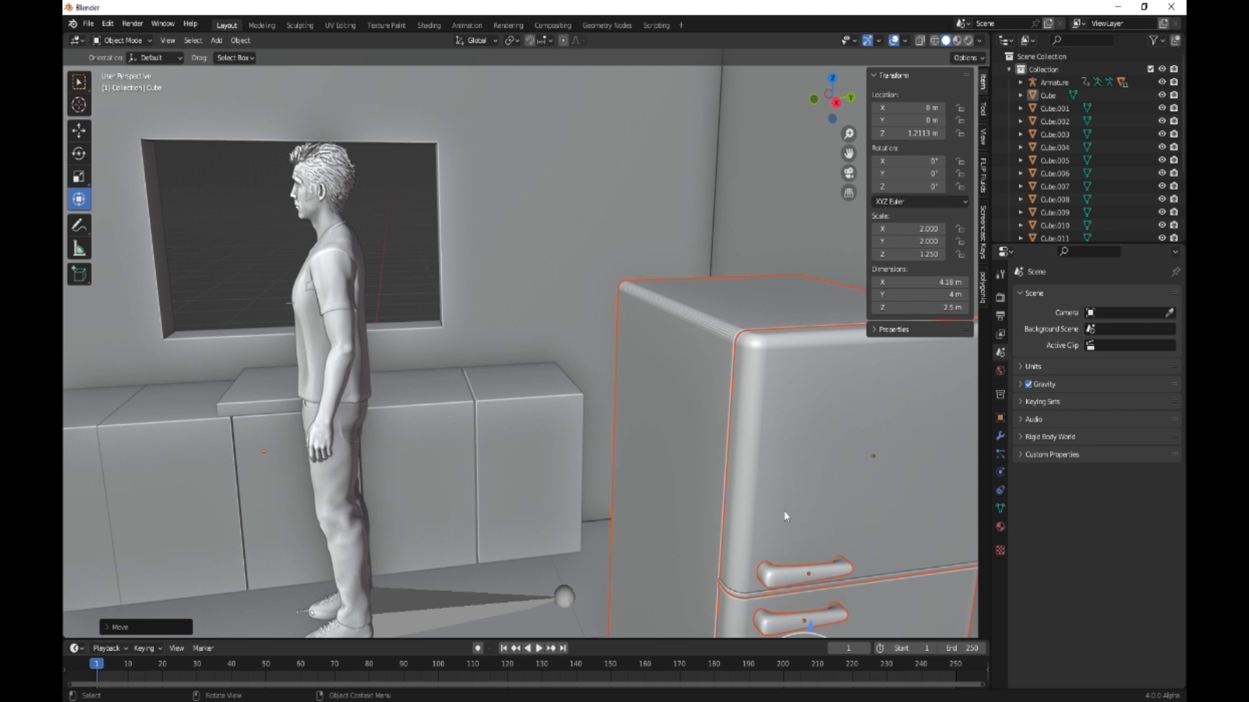
- Move the fridge about 1.74 m in negative X, shift it along Y beside the end of the second cabinet row, and lower it slightly
key(g)
key(x)
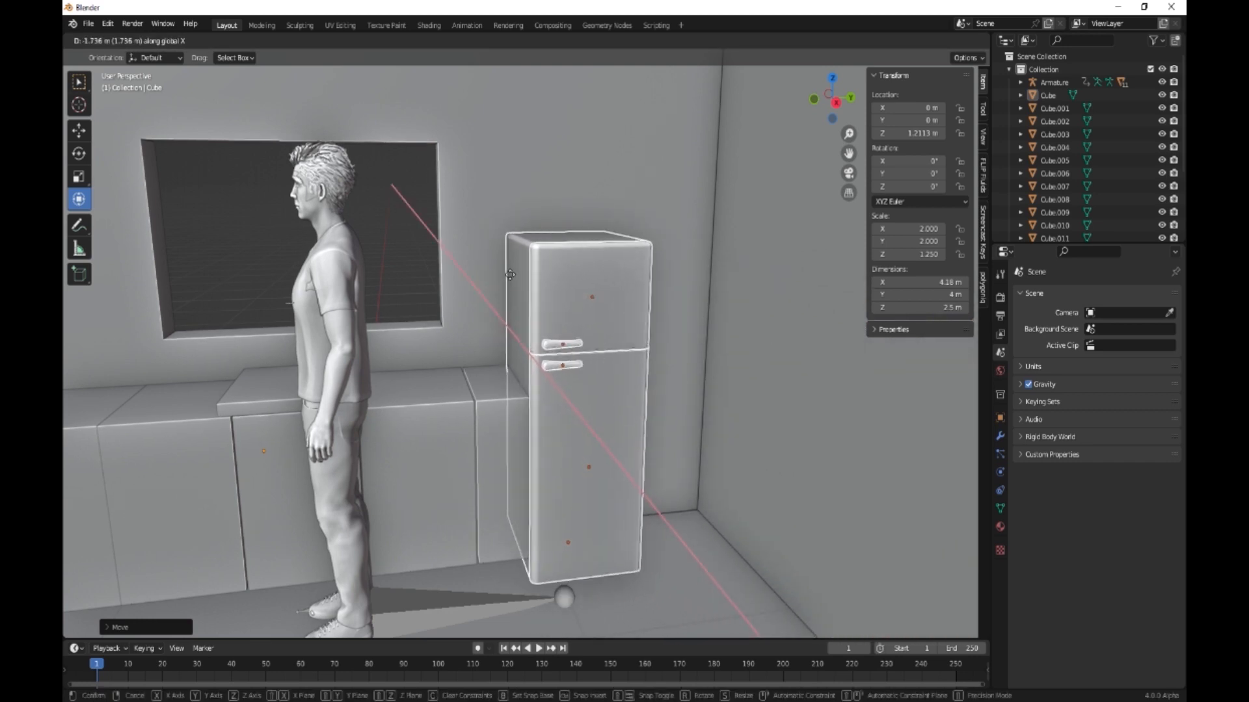
click(511, 277)
drag(640, 411, 737, 398)
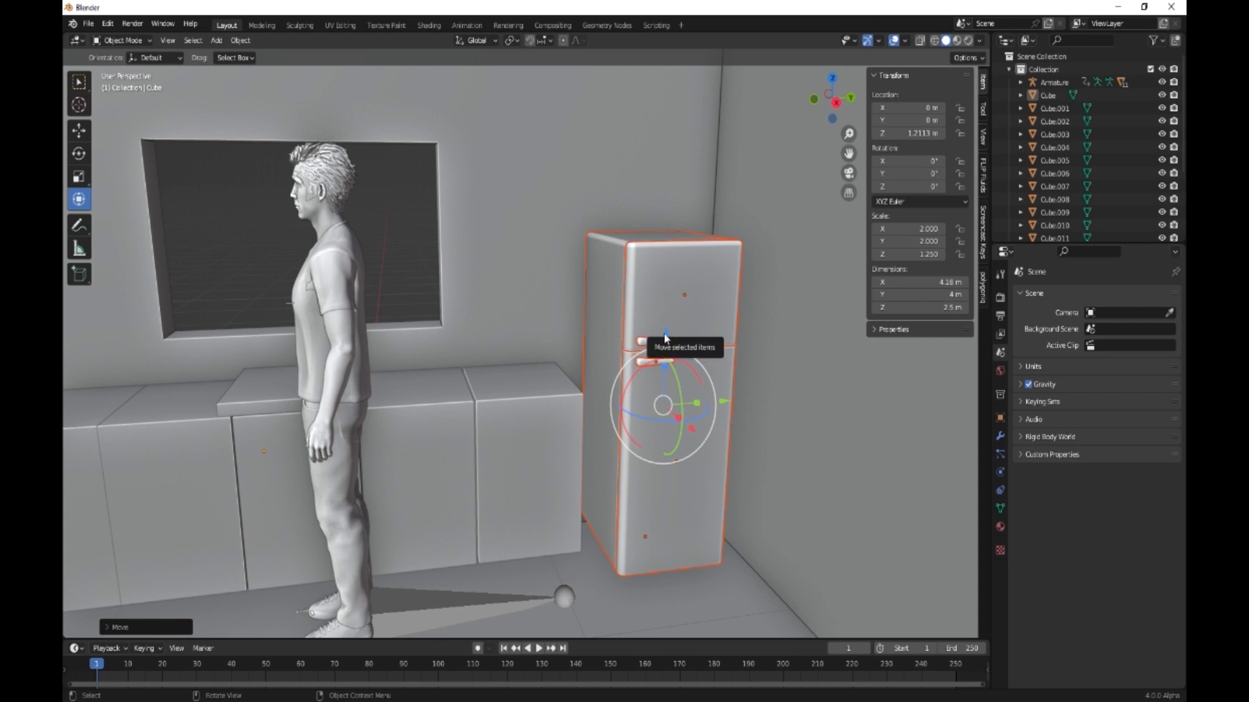
drag(664, 345, 664, 351)
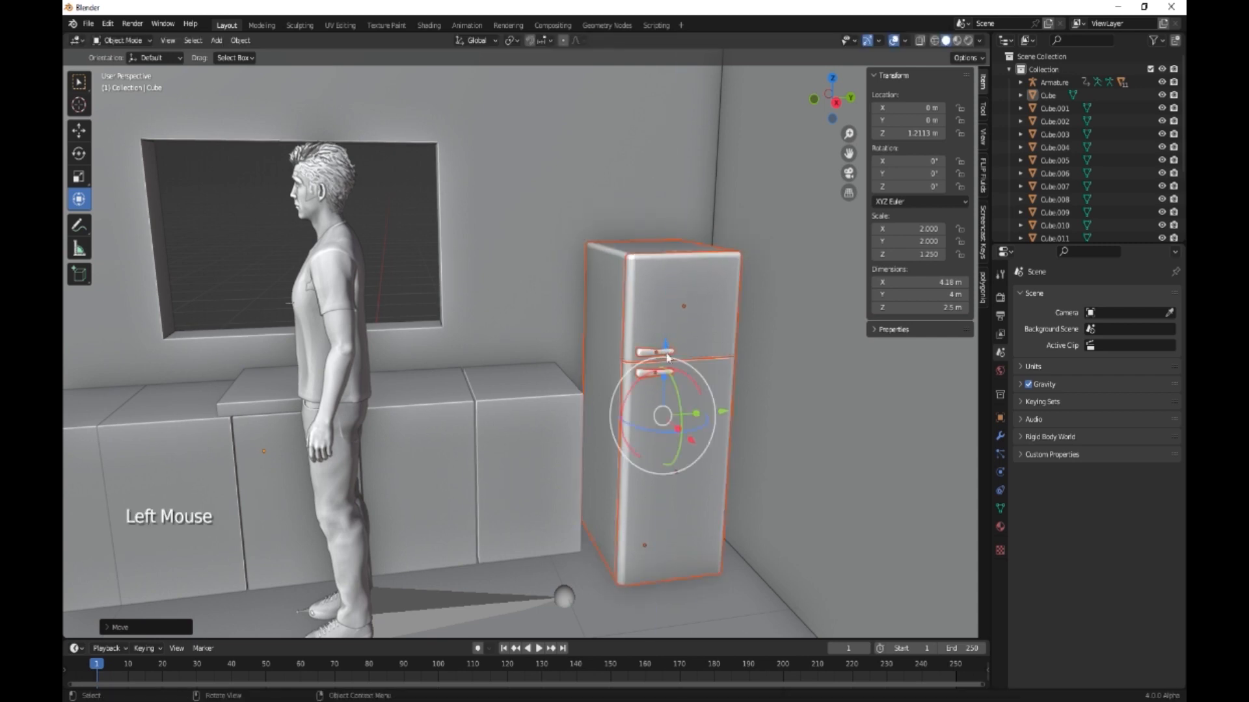
mouse_move(664, 351)
middle_down()
mouse_move(669, 409)
mouse_move(655, 336)
middle_up()
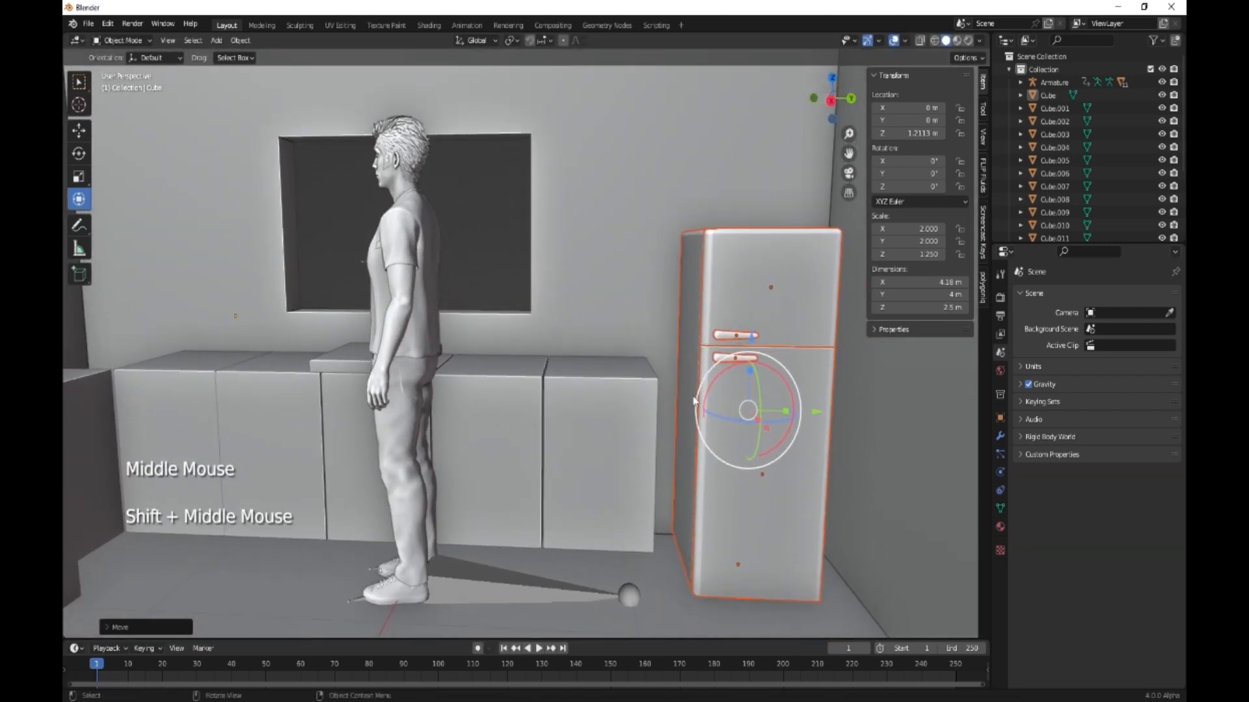
- Scale the fridge uniformly by about 1.2 and raise it so its base rests on the floor
middle_drag(754, 518, 720, 521)
key(s)
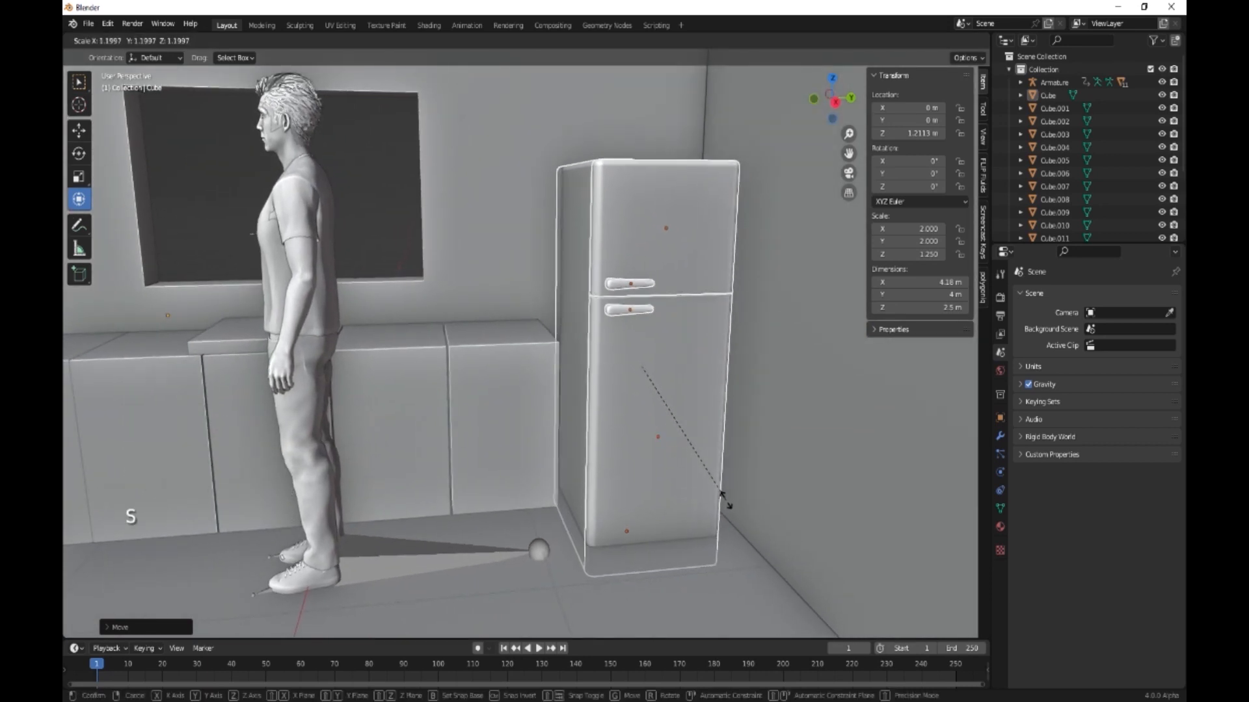
click(723, 502)
drag(655, 335, 641, 250)
middle_drag(697, 446, 770, 523)
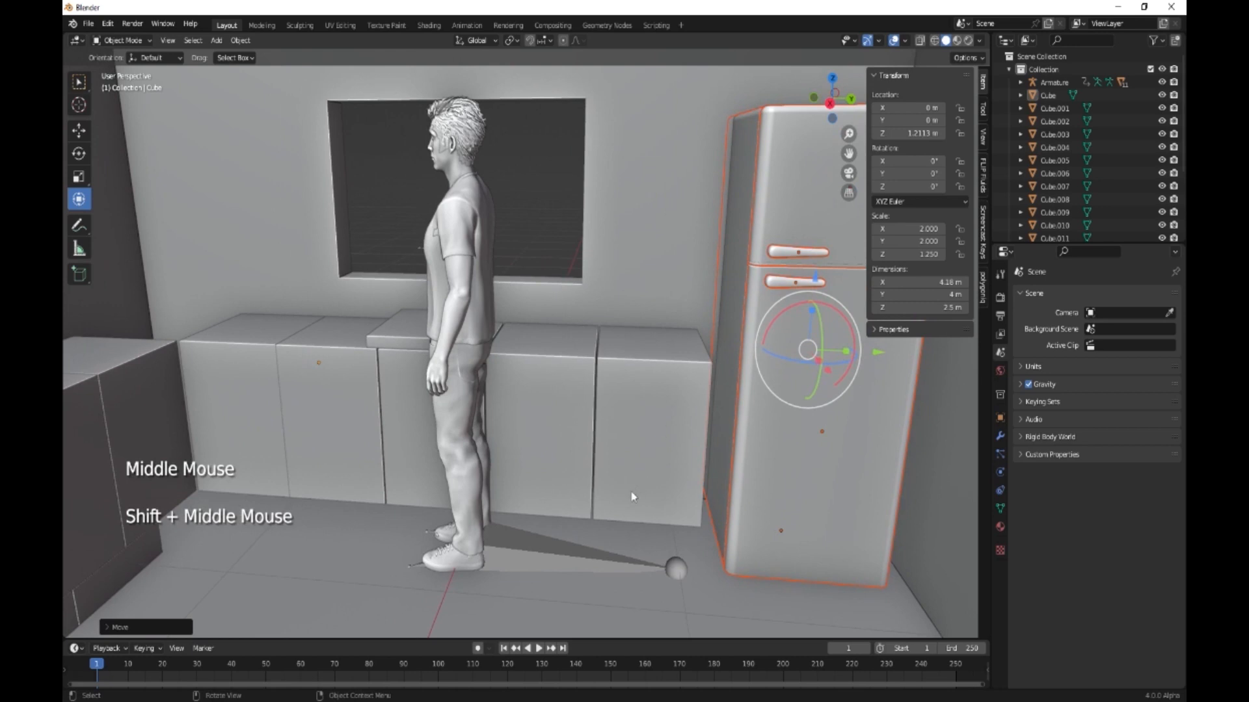
- Move the plinth block Cube.004 along X to about -1.69 m in the corner and rotate it 90° about Z
scroll(630, 484, down, 2)
middle_drag(629, 484, 646, 508)
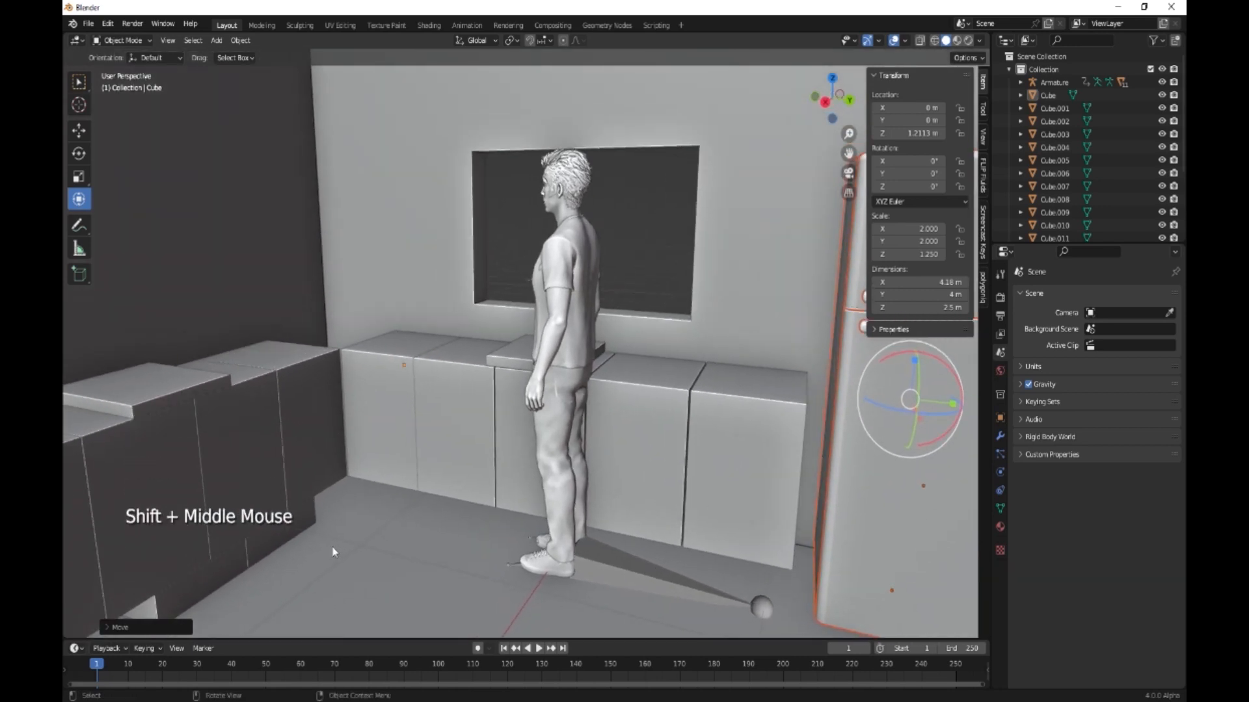
click(226, 567)
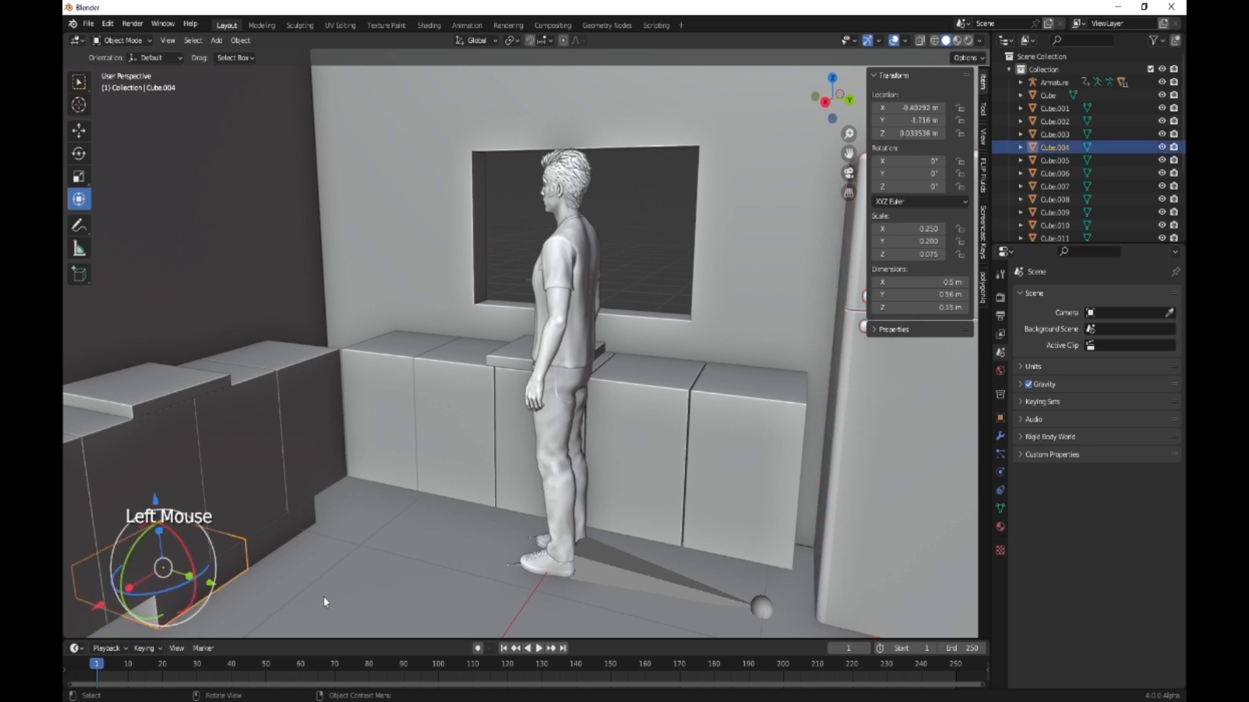
drag(101, 606, 287, 541)
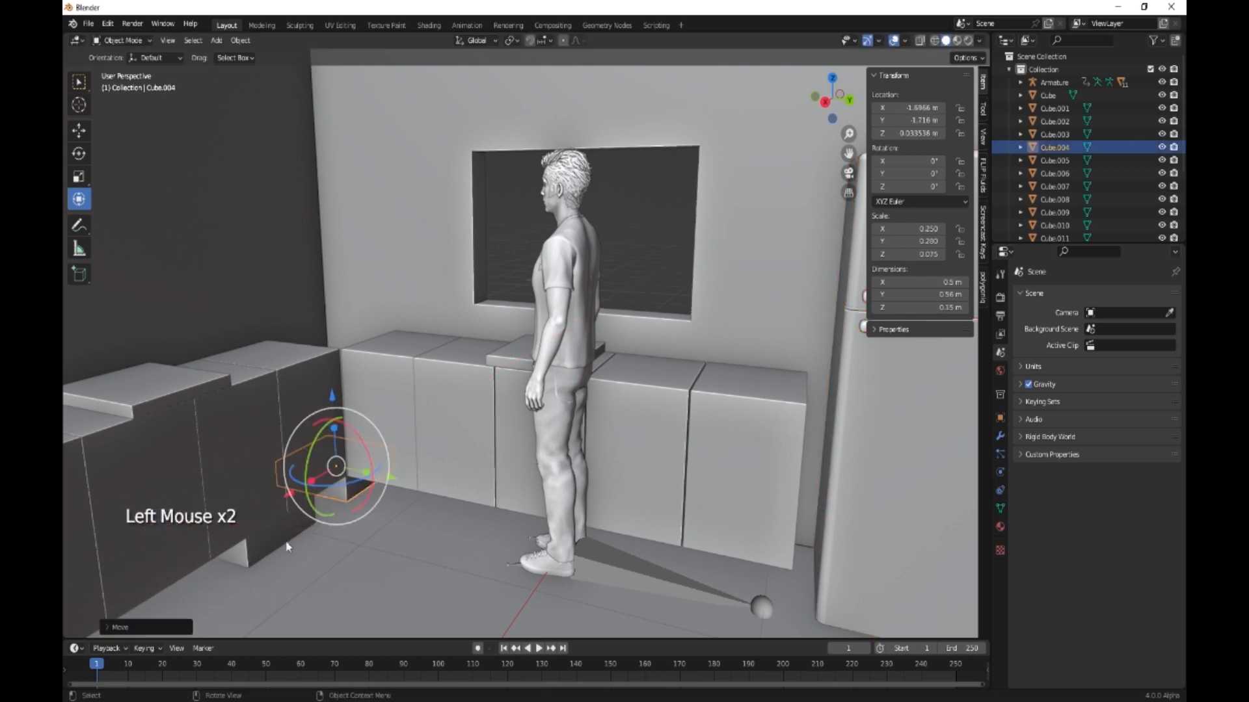
text(rz90)
key(Return)
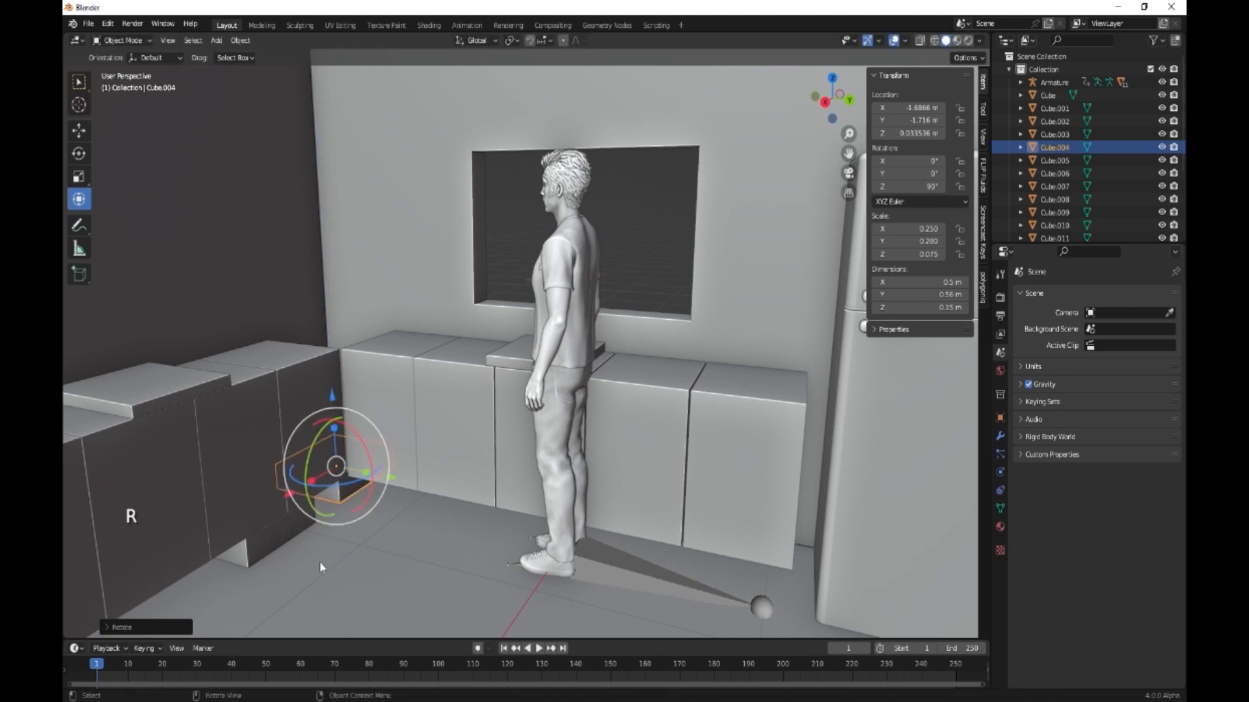
- Stretch the rotated plinth under the whole second cabinet row and the plinth block Cube.002 along the first row
drag(390, 479, 724, 539)
drag(600, 522, 618, 524)
click(229, 515)
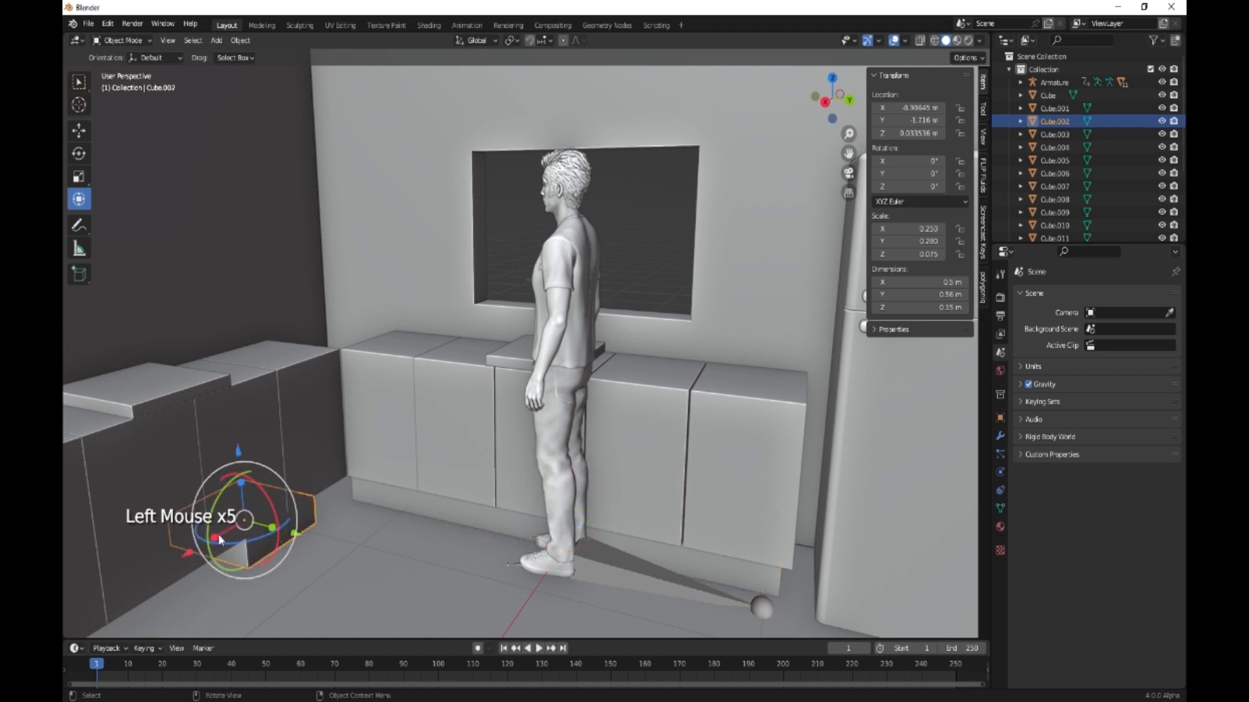
drag(214, 539, 135, 586)
- Stretch the first row's worktop to about 2.8 m and the second row's to about 2.59 m, aligning the latter over its cabinets
click(150, 398)
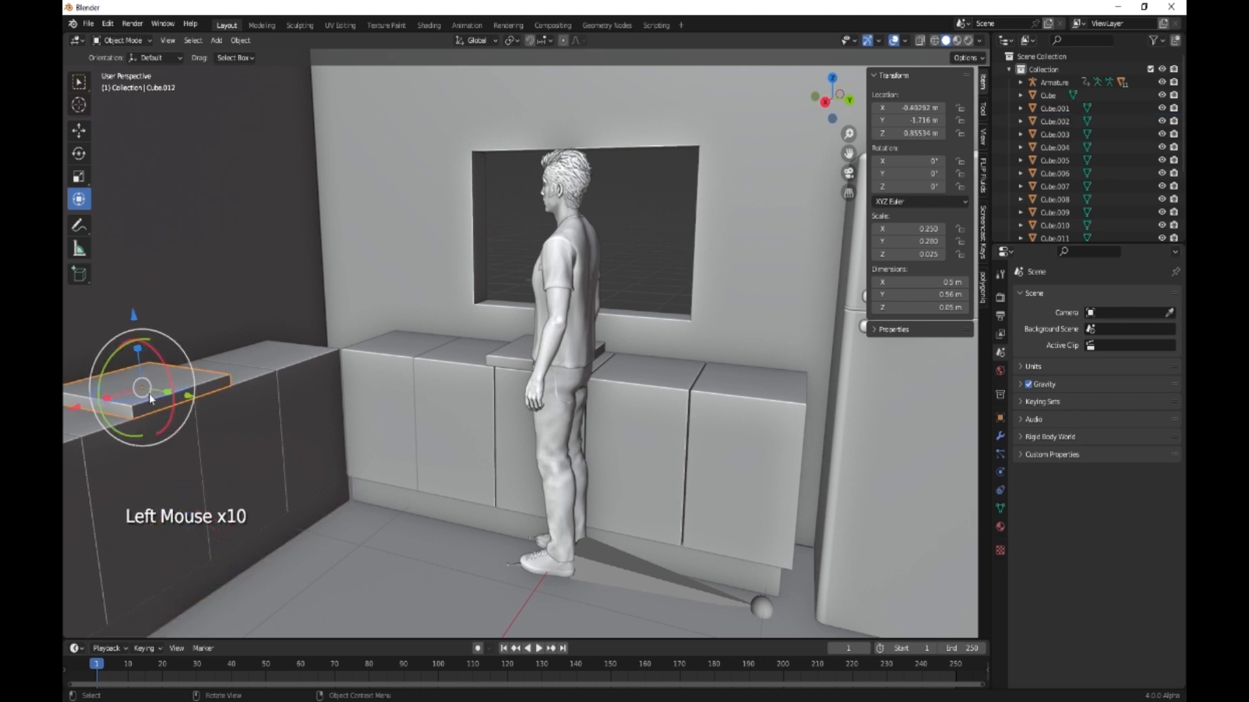
drag(112, 401, 857, 454)
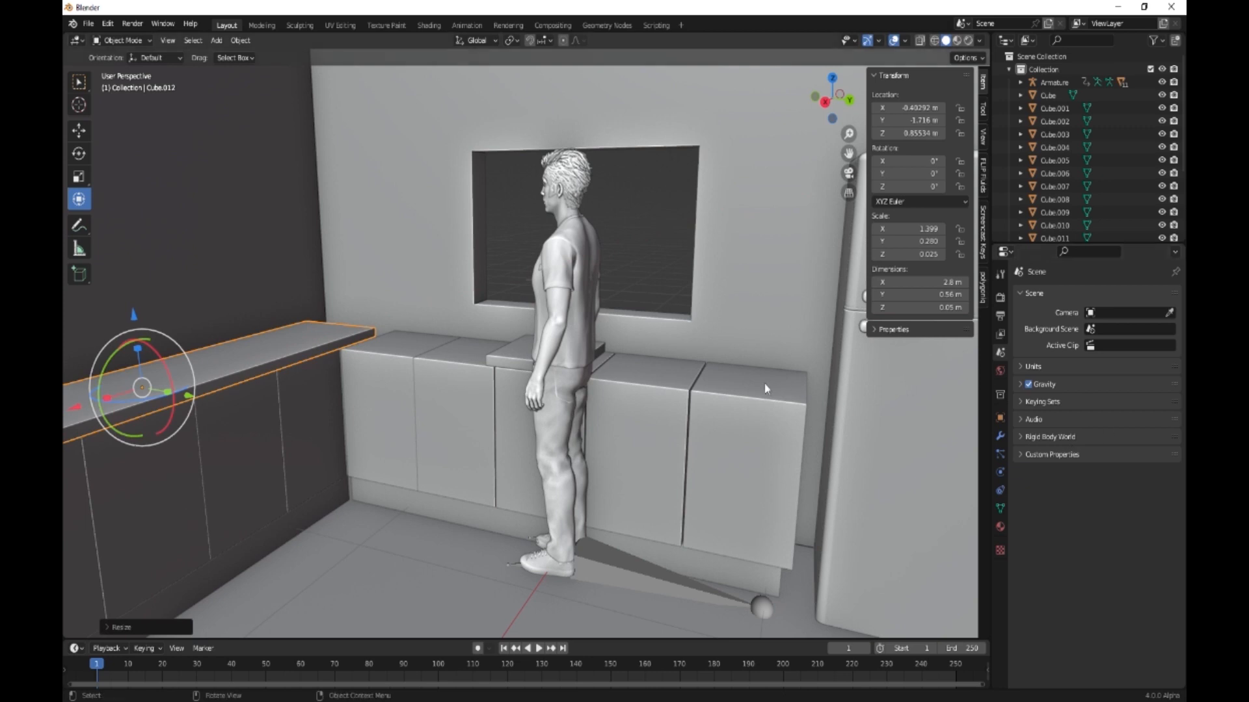
click(524, 378)
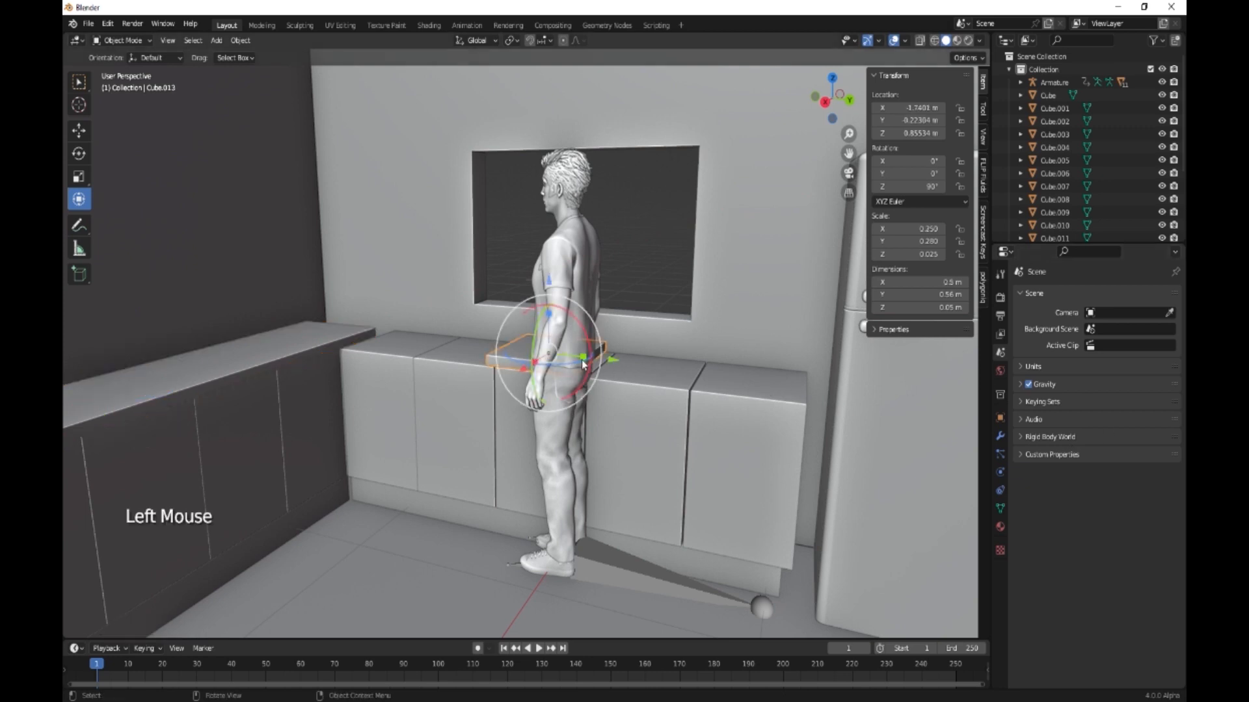
drag(583, 365, 730, 427)
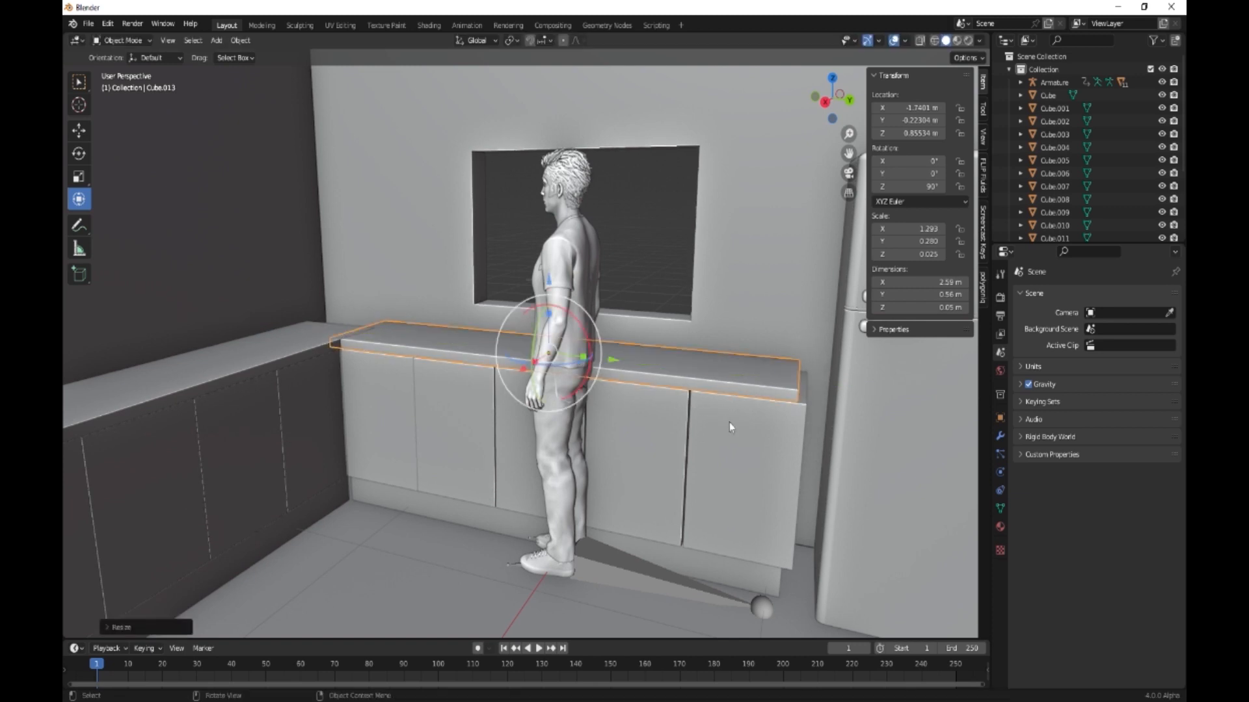
drag(624, 362, 619, 360)
- Move the first row's worktop along X to about -0.65 m, towards the corner
click(305, 330)
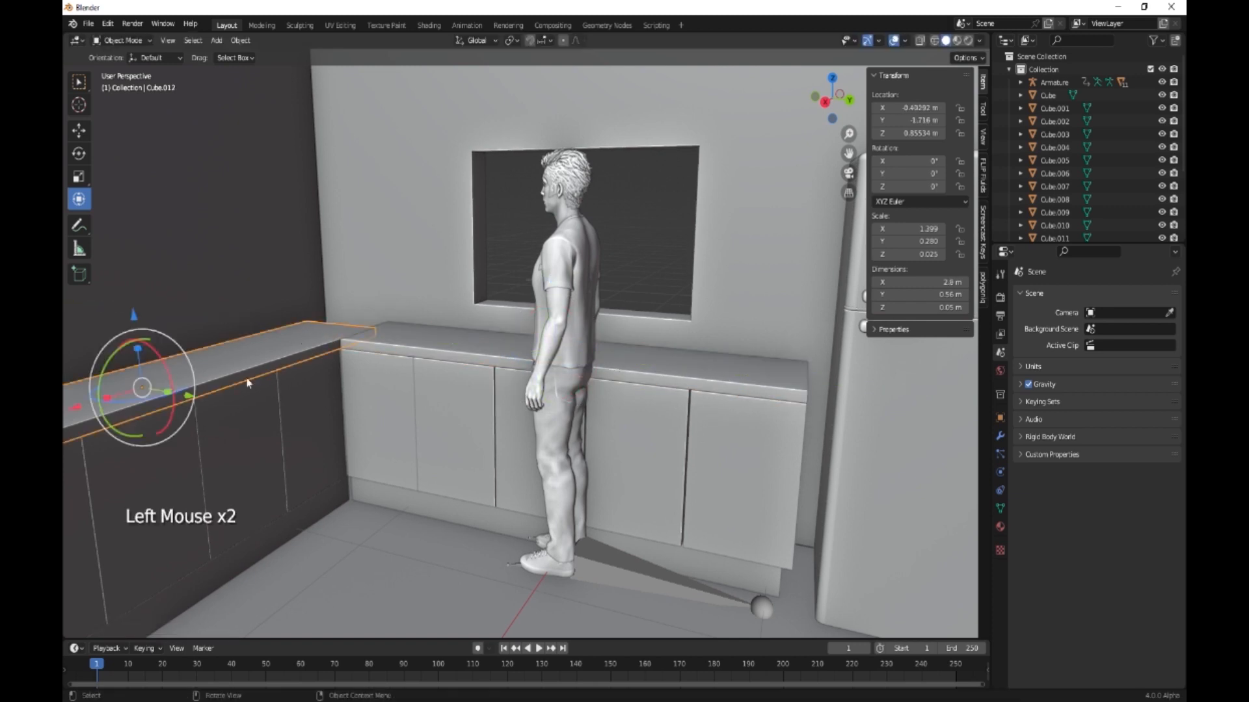
drag(69, 409, 120, 385)
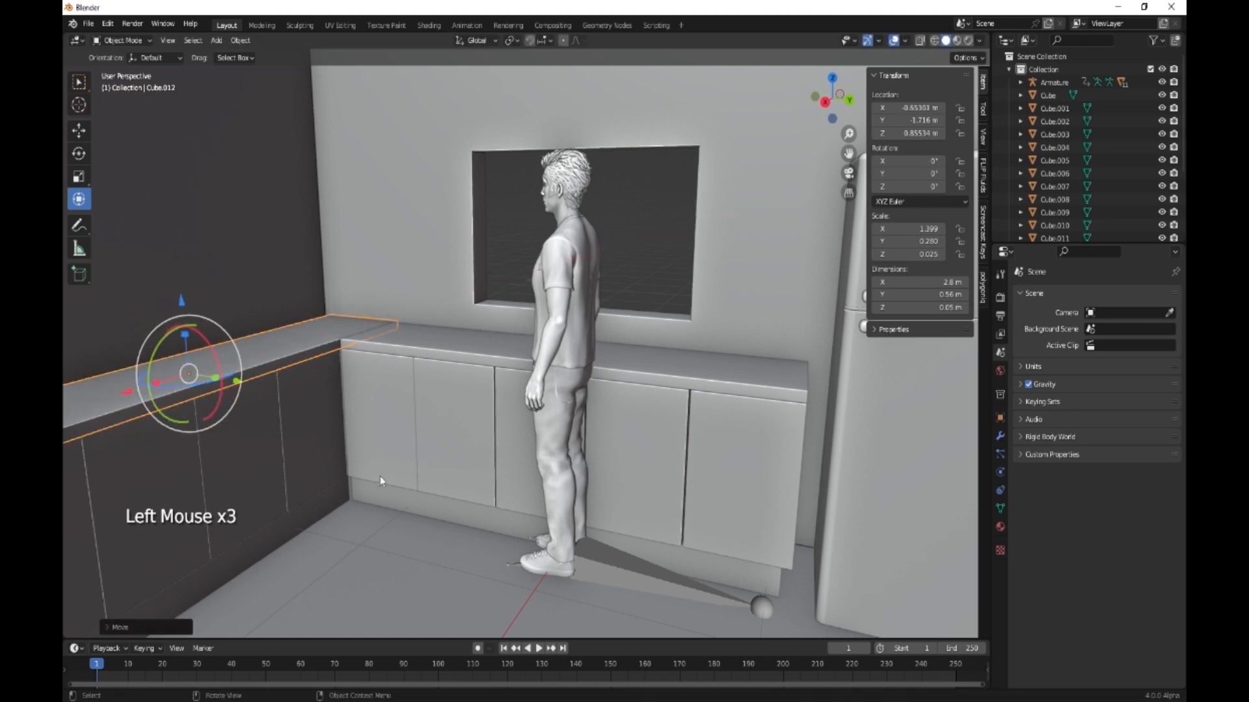
- Duplicate the first row's base cabinet Cube.005, raise the copy to Z about 1.98 m, and move it to X about -1.18 m near the corner
mouse_move(419, 474)
middle_down()
mouse_move(433, 460)
mouse_move(516, 488)
mouse_move(417, 480)
middle_up()
click(413, 480)
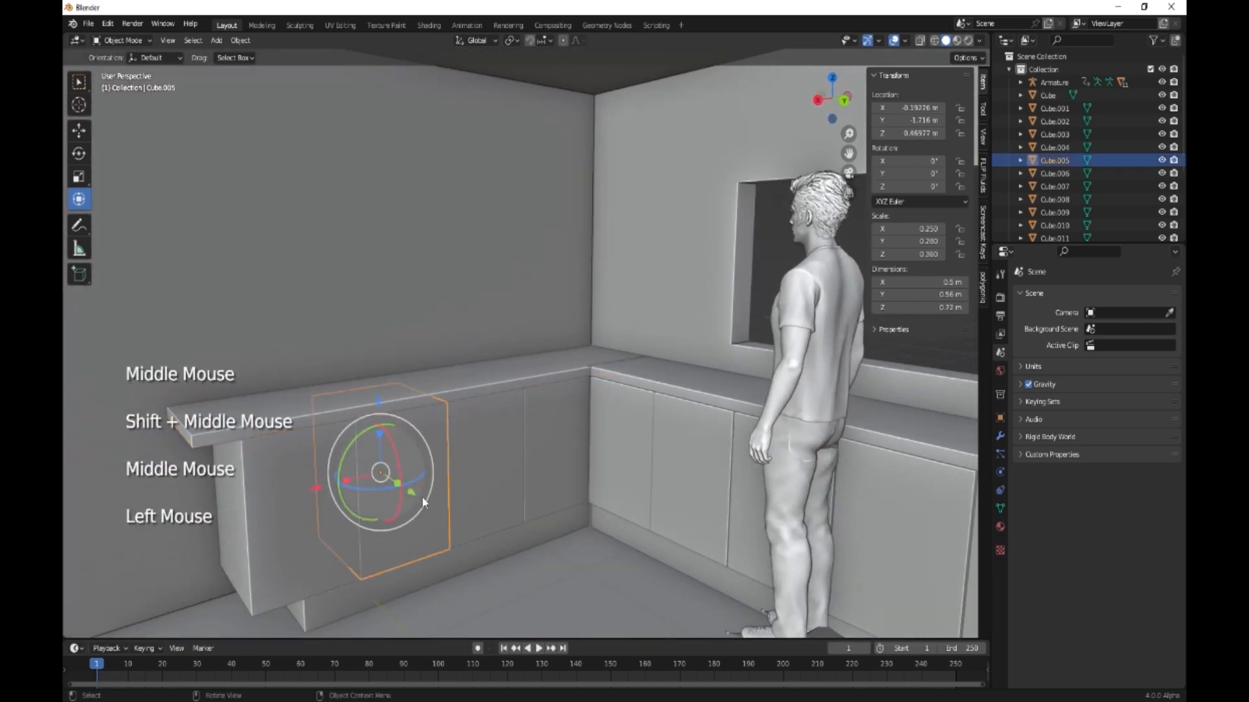
key(shift)
key(shift+d)
key(x)
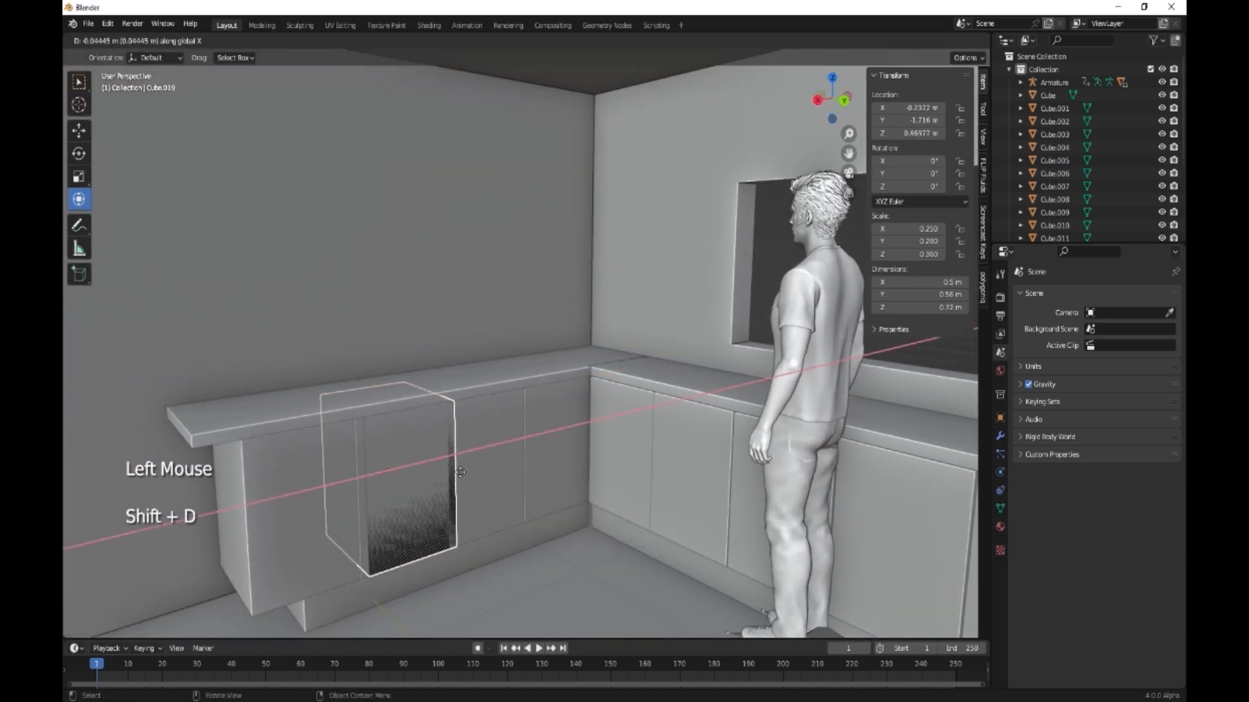
key(z)
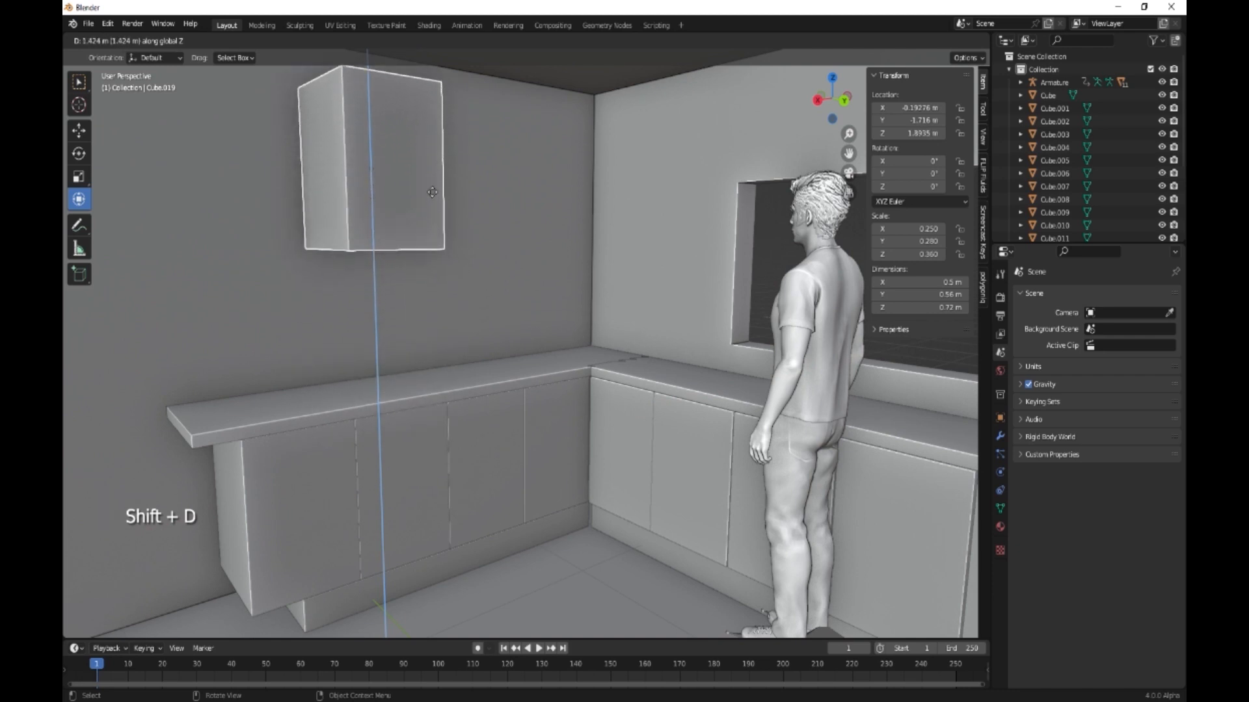
click(419, 205)
shift+middle_drag(418, 205, 505, 352)
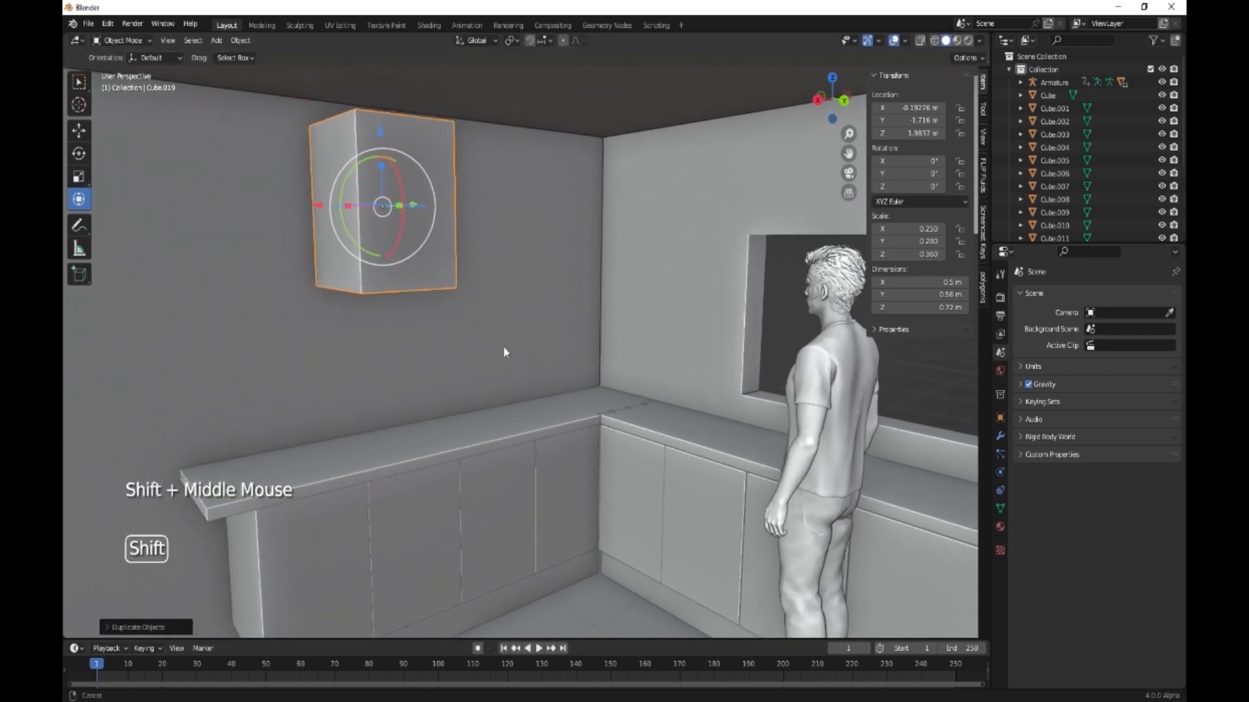
drag(317, 208, 473, 177)
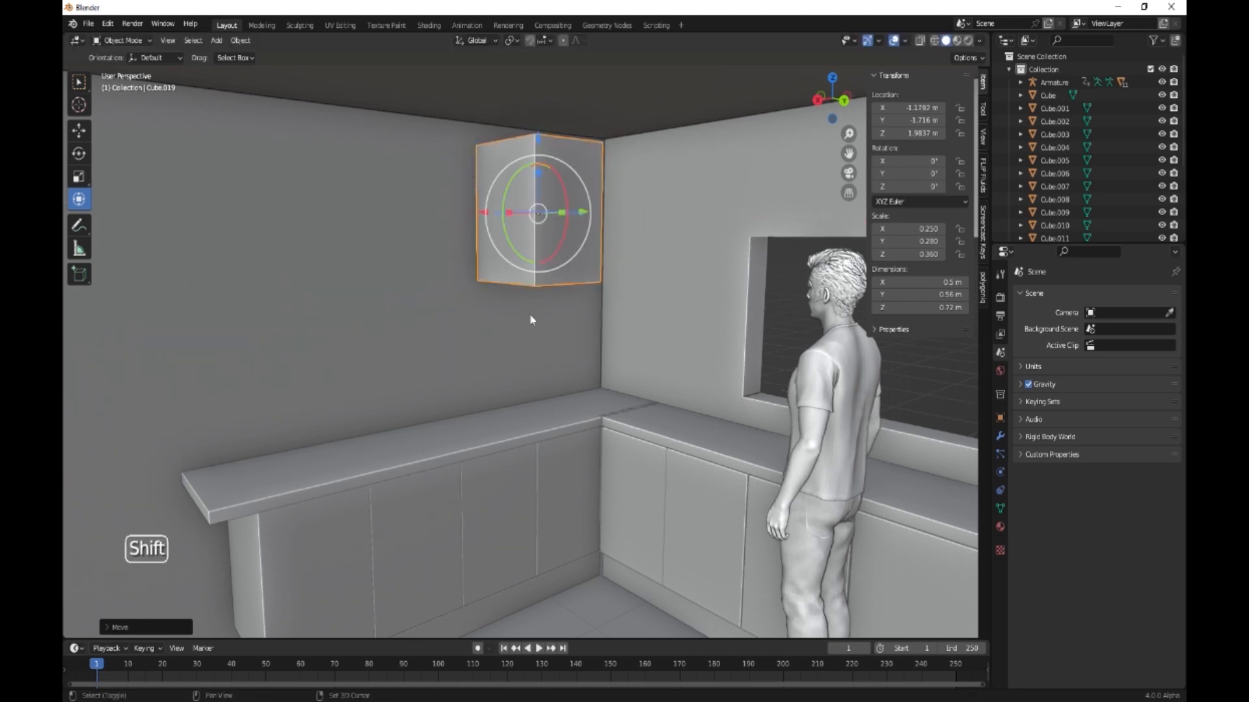
- Duplicate the wall cabinet three times along positive X at about 0.5 m spacing, ending at X about 0.35 m
key(shift+d)
key(x)
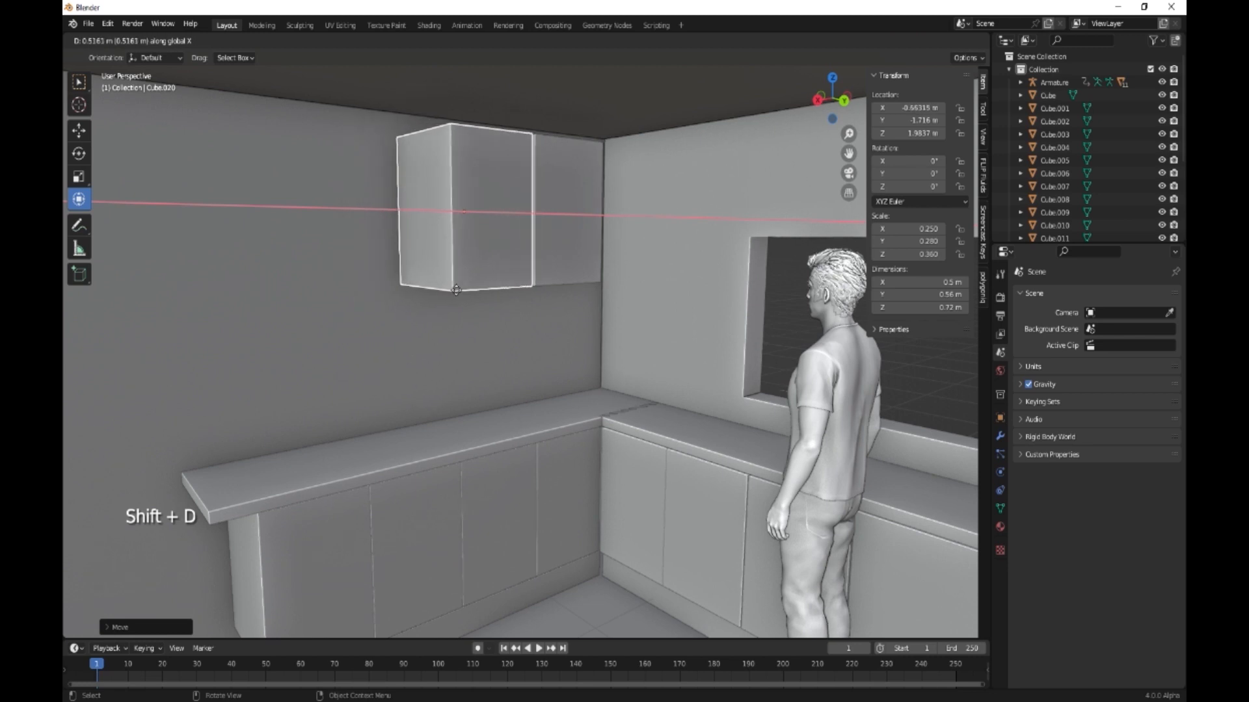
click(456, 292)
key(shift+d)
key(x)
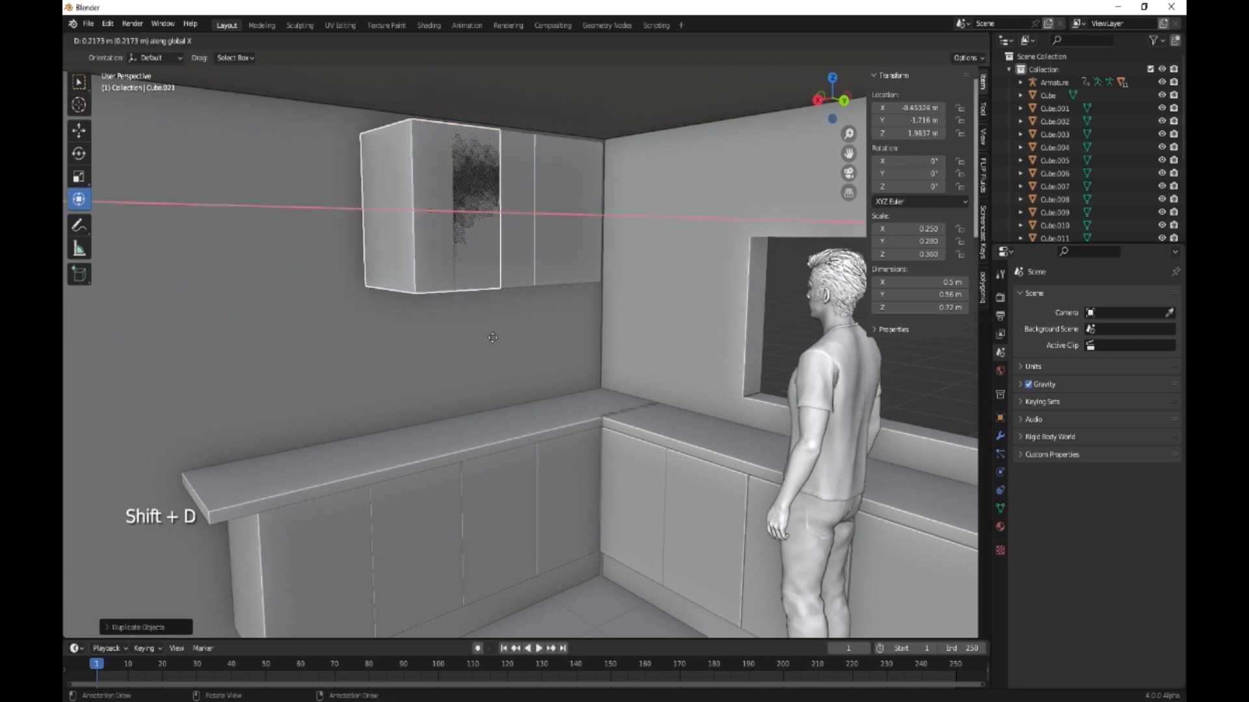
click(454, 330)
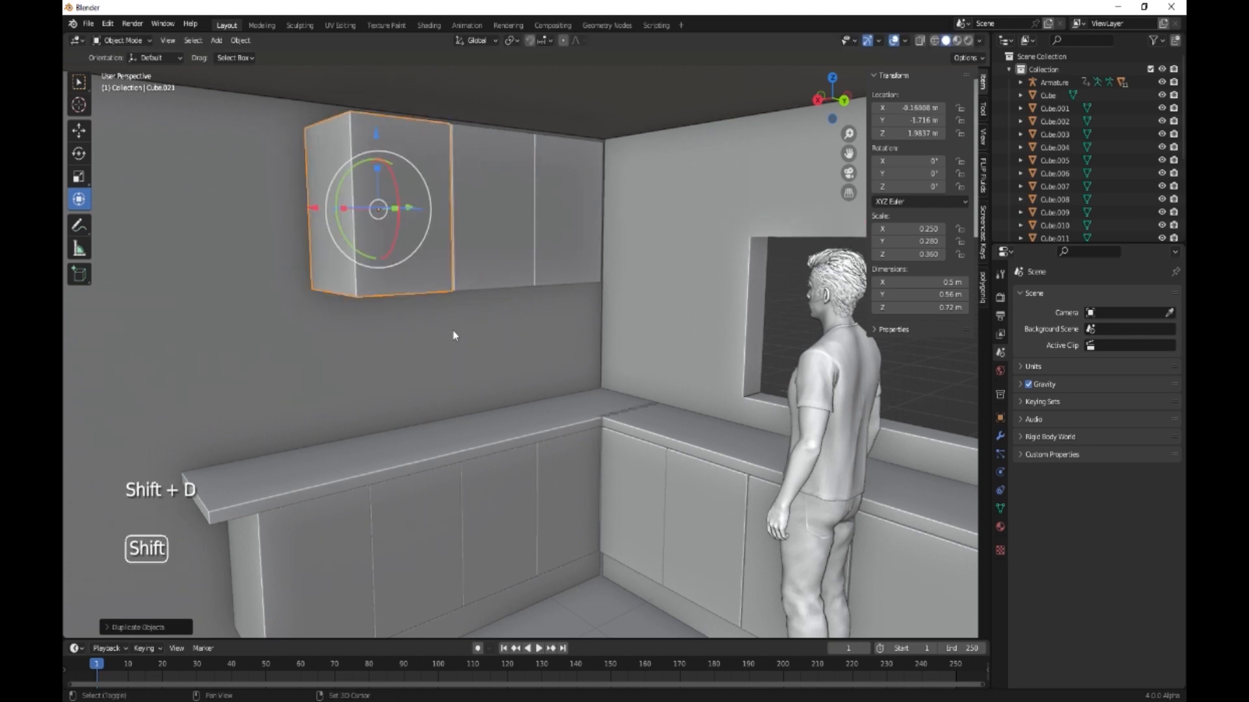
key(shift+d)
key(x)
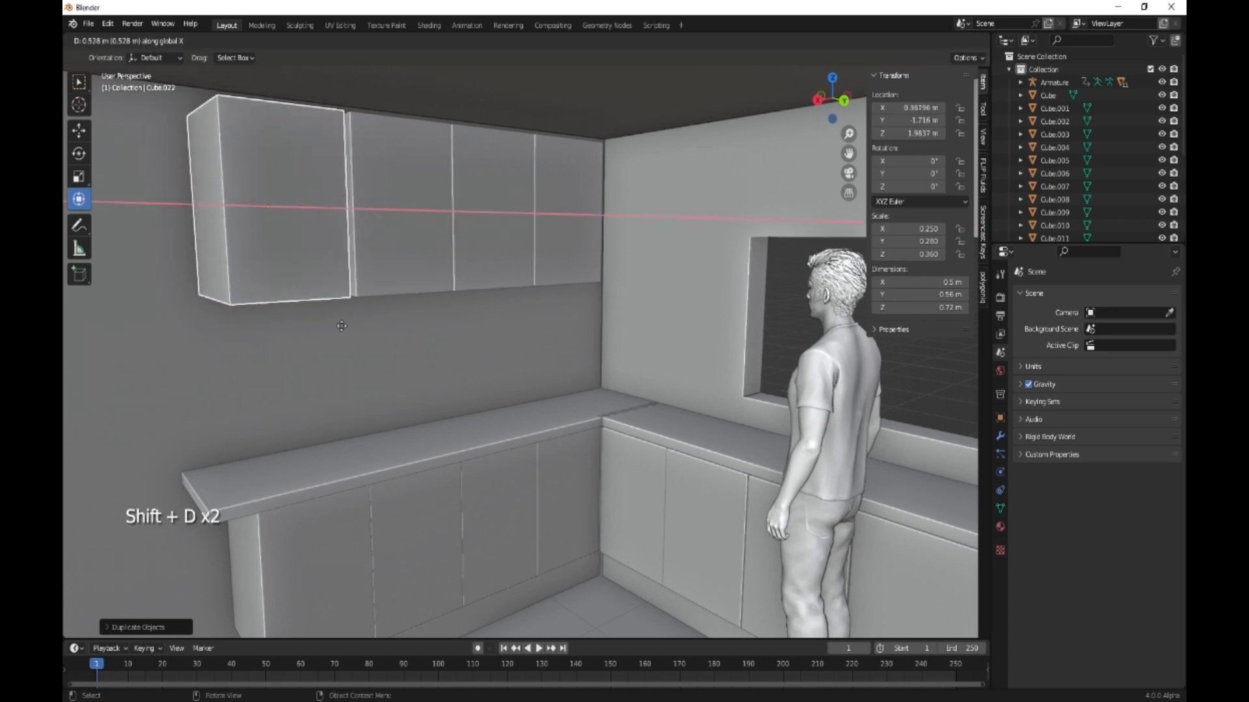
click(345, 324)
middle_drag(441, 437, 503, 495)
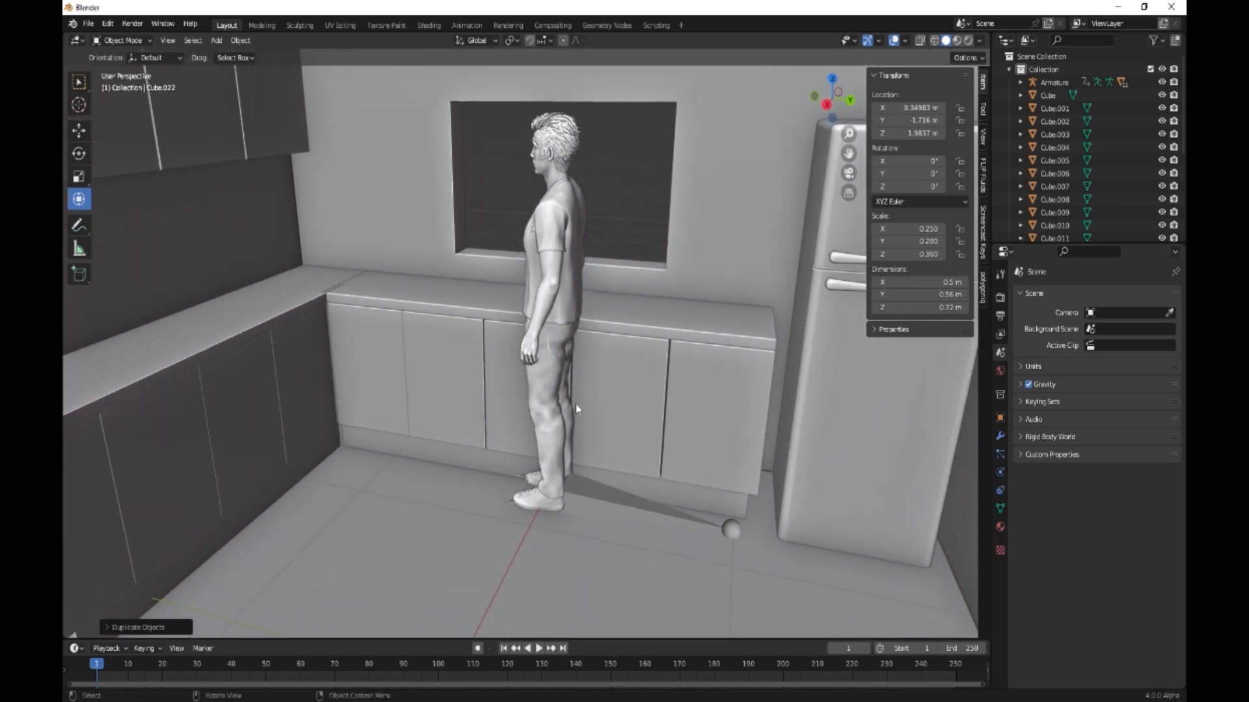
- Pull the overhanging end face of the first row's worktop back along X, level with the end cabinet's side
middle_drag(576, 404, 477, 440)
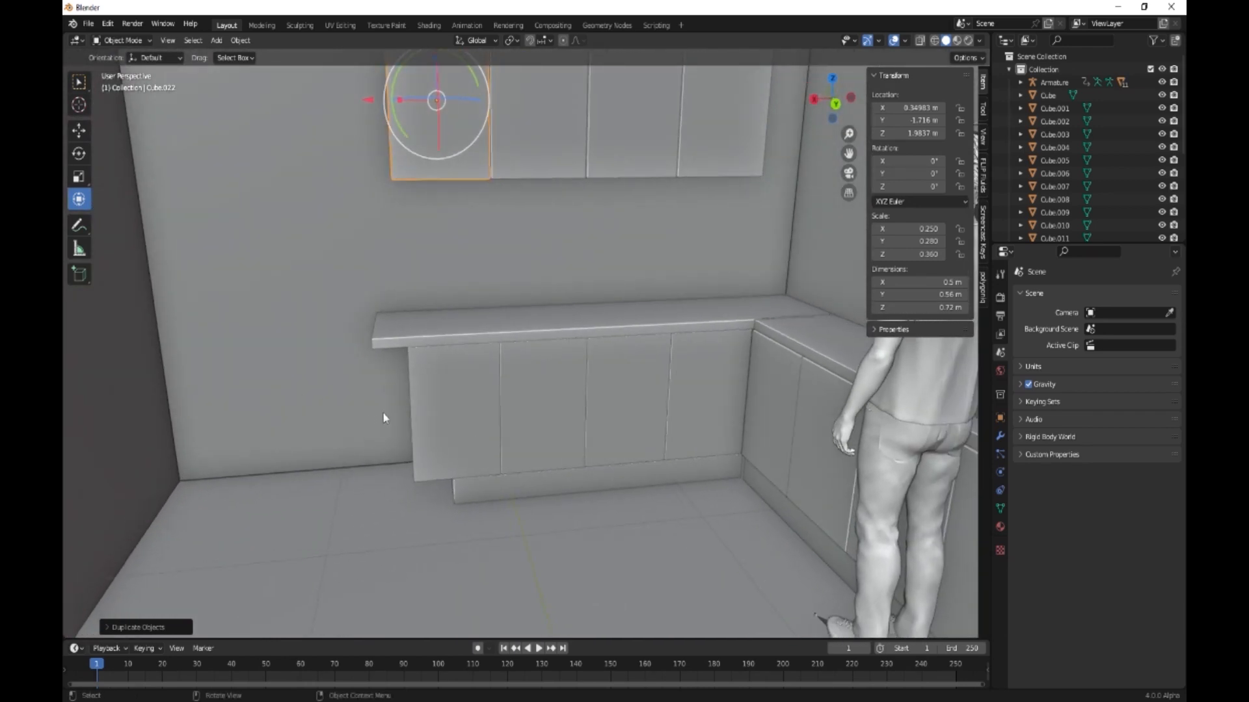
click(391, 342)
middle_drag(391, 342, 419, 392)
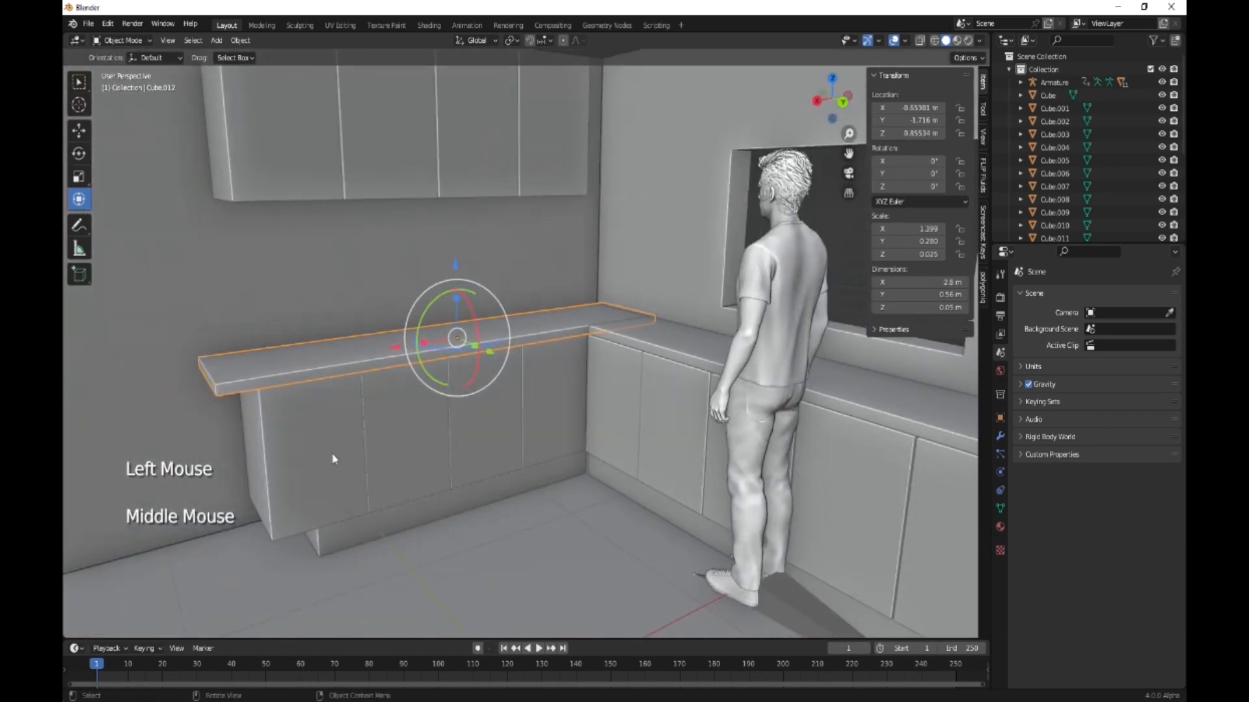
shift+middle_drag(333, 459, 396, 468)
key(Tab)
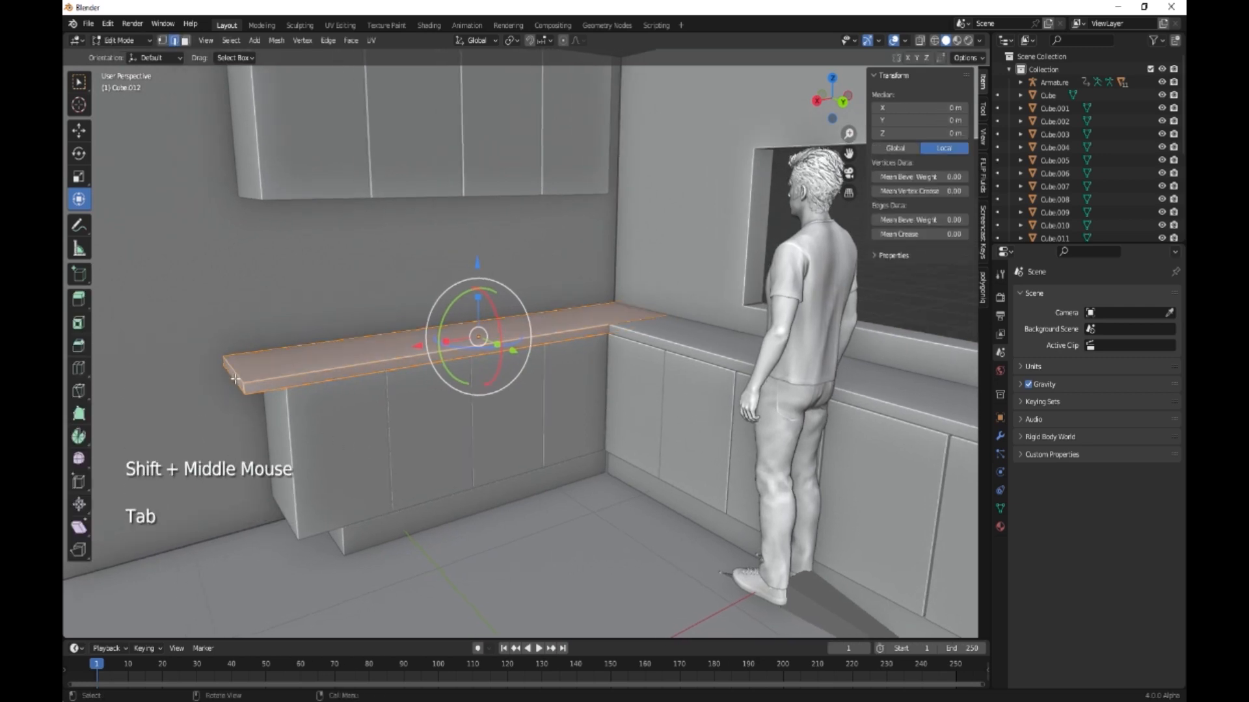
key(3)
click(235, 380)
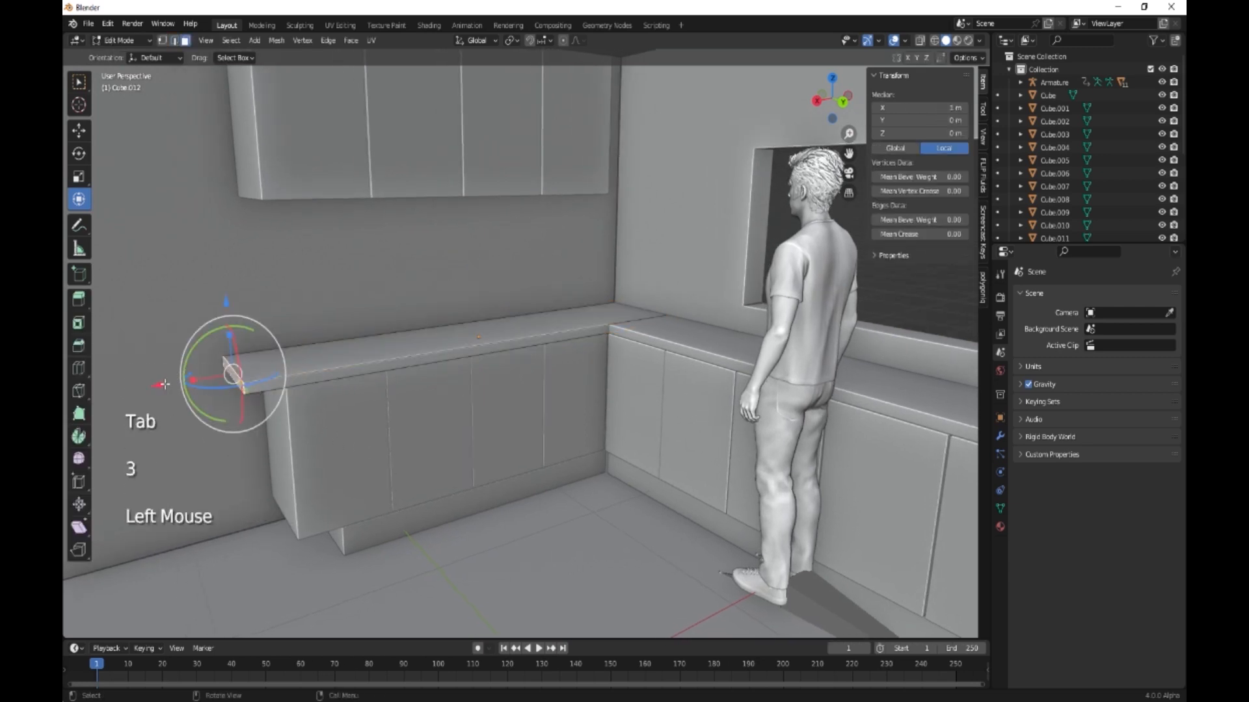
drag(163, 383, 205, 372)
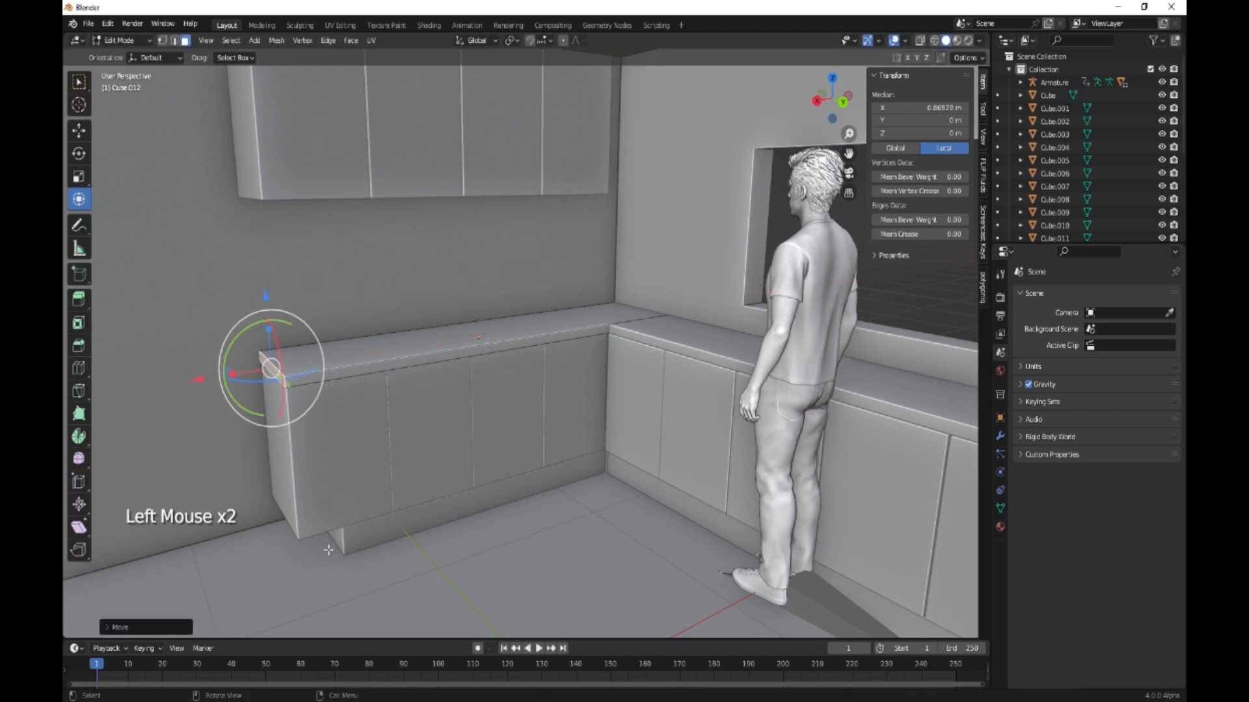
key(Tab)
- Extend the first row's plinth along X by moving its end face out to the end cabinet's side
click(356, 542)
key(Tab)
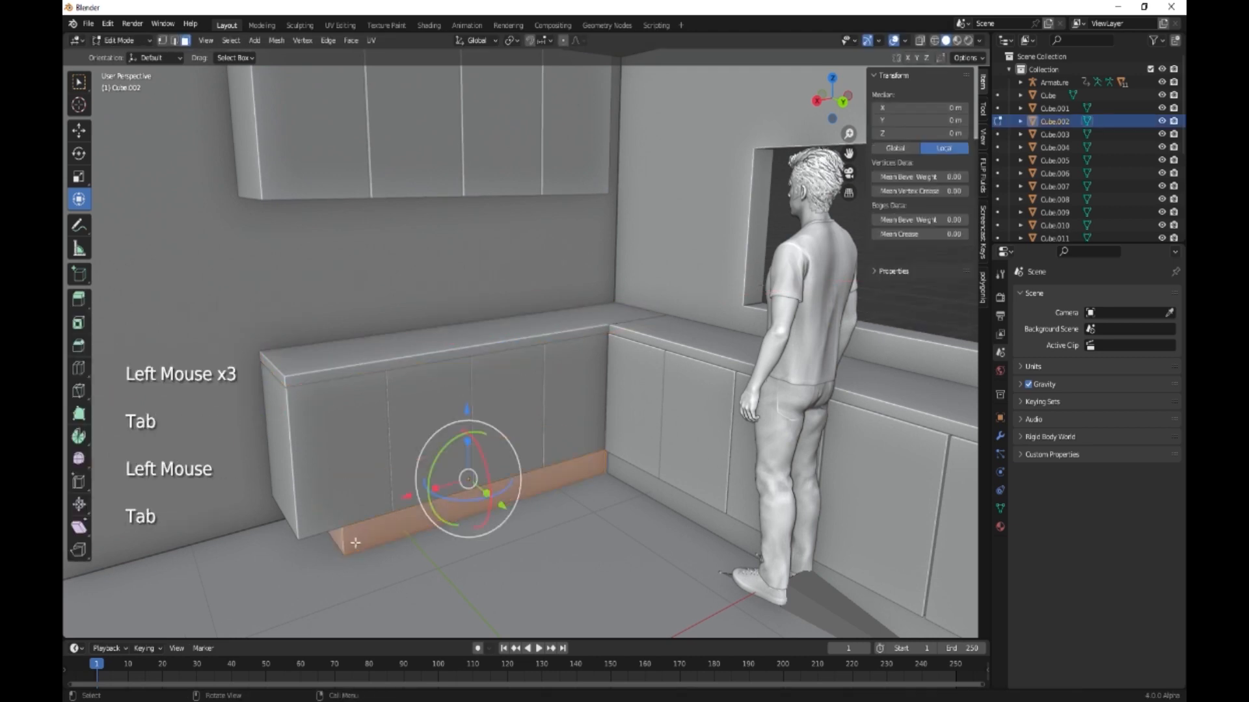
click(338, 541)
drag(248, 536, 222, 550)
click(357, 463)
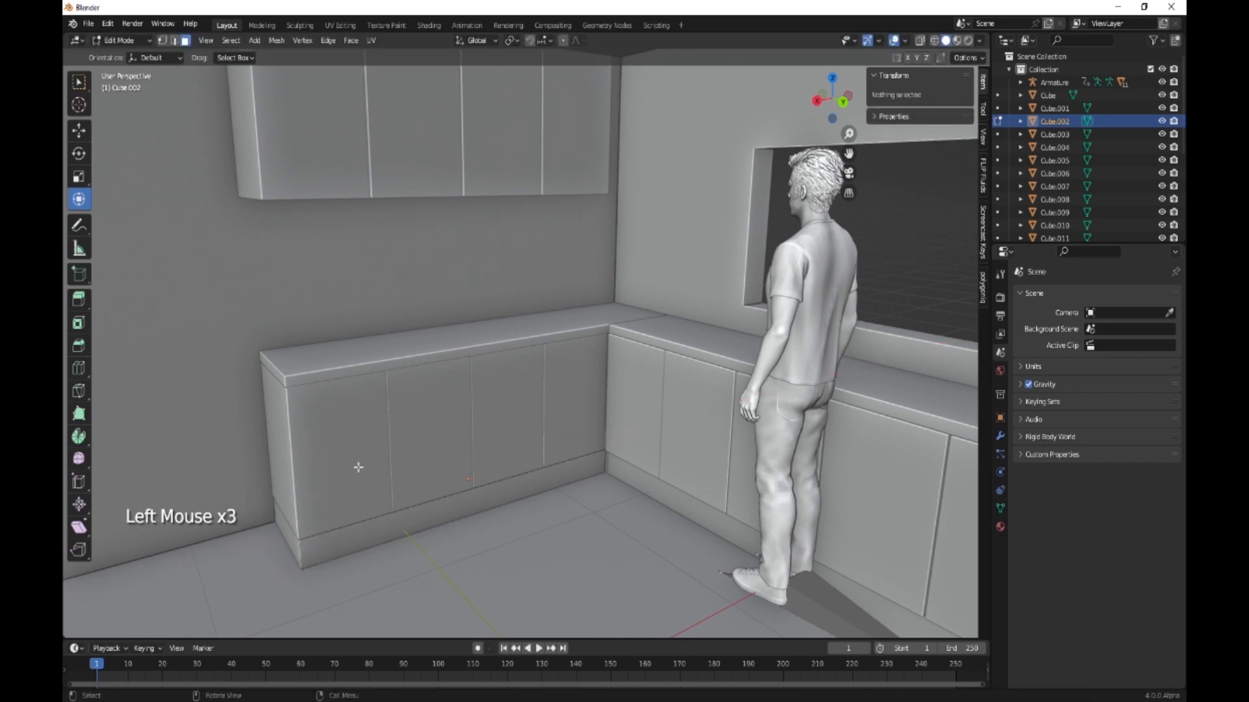
key(Tab)
click(351, 475)
middle_drag(351, 475, 436, 506)
middle_drag(499, 545, 587, 563)
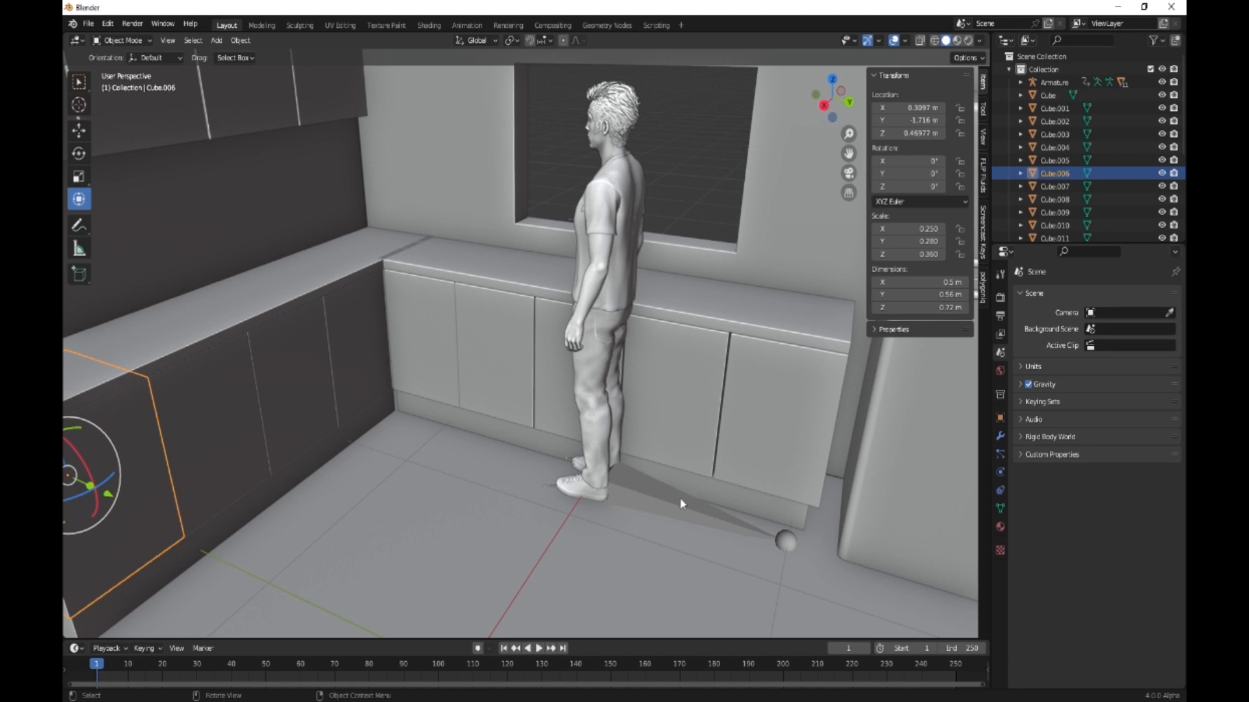
click(691, 376)
middle_drag(685, 455, 559, 459)
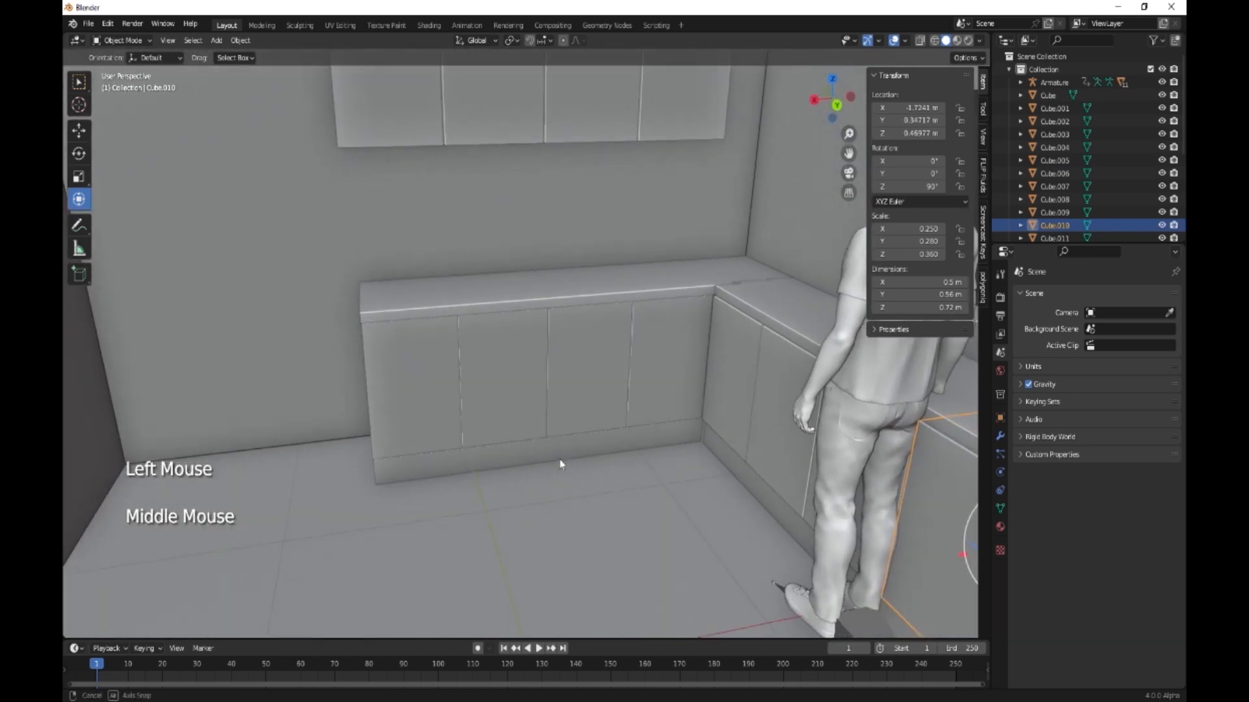
click(313, 446)
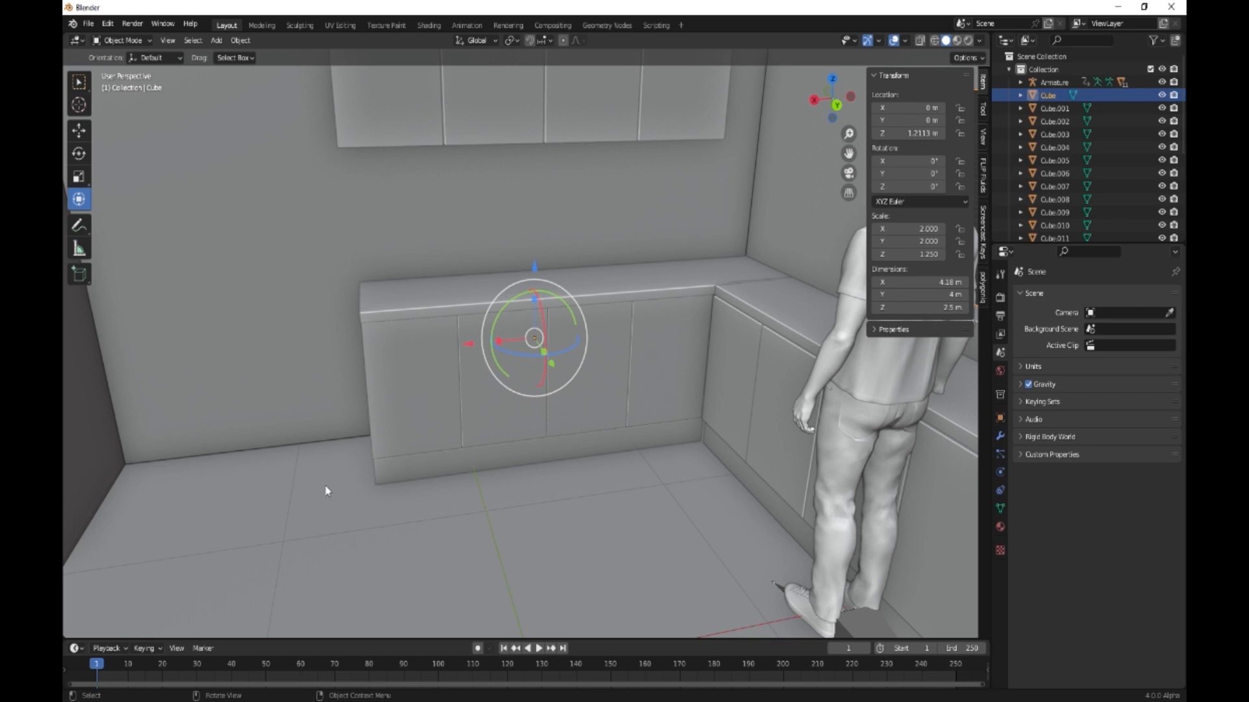
key(shift)
- Duplicate the first row's end base cabinet and place the copy about 0.5 m further along X, beside the row
click(411, 389)
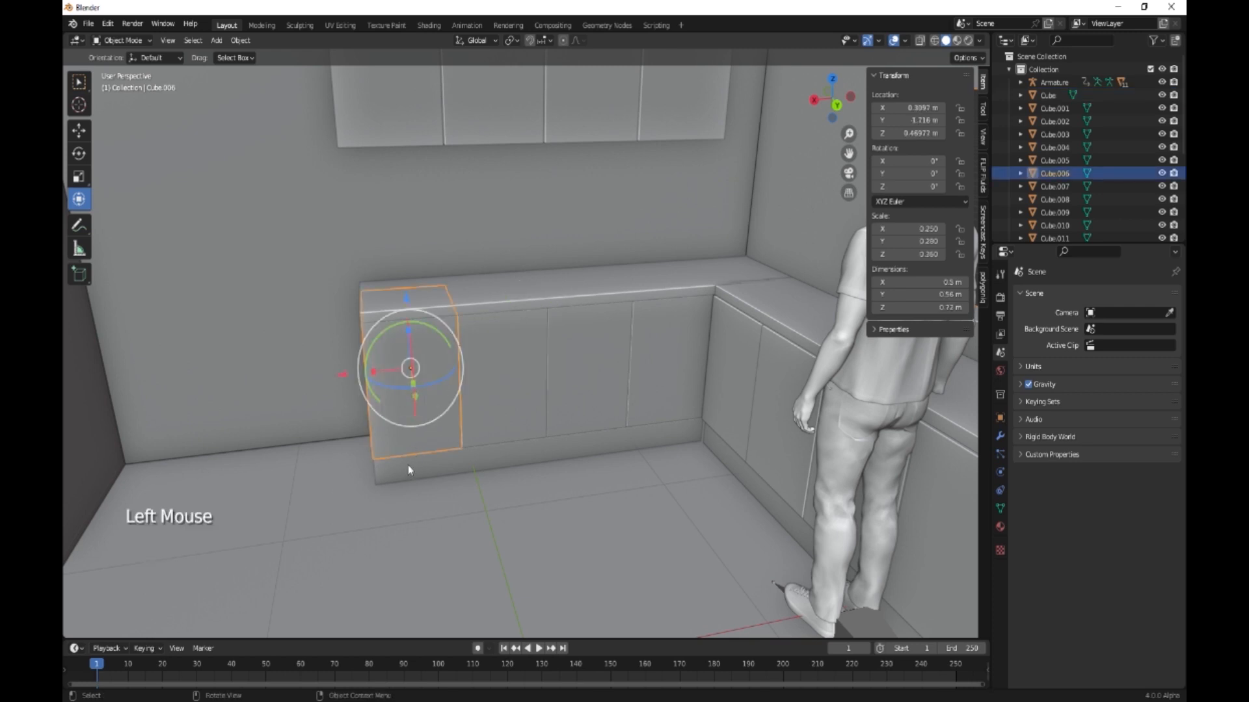
key(shift+d)
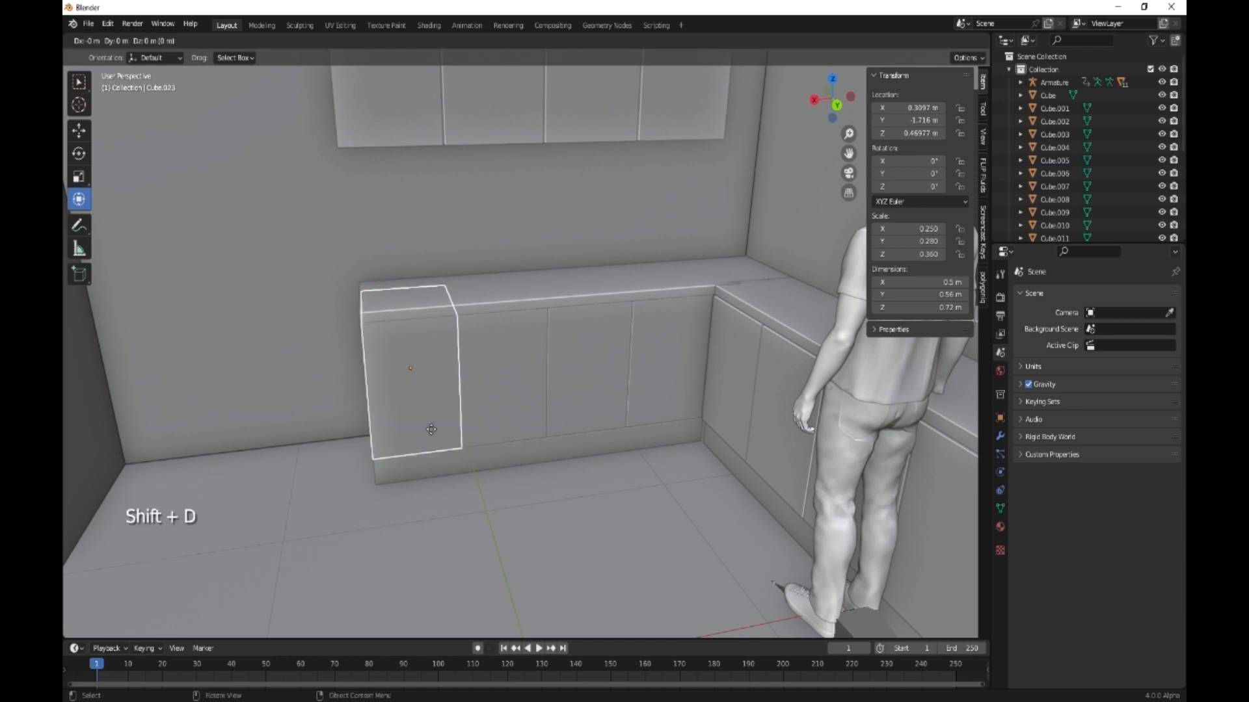
key(x)
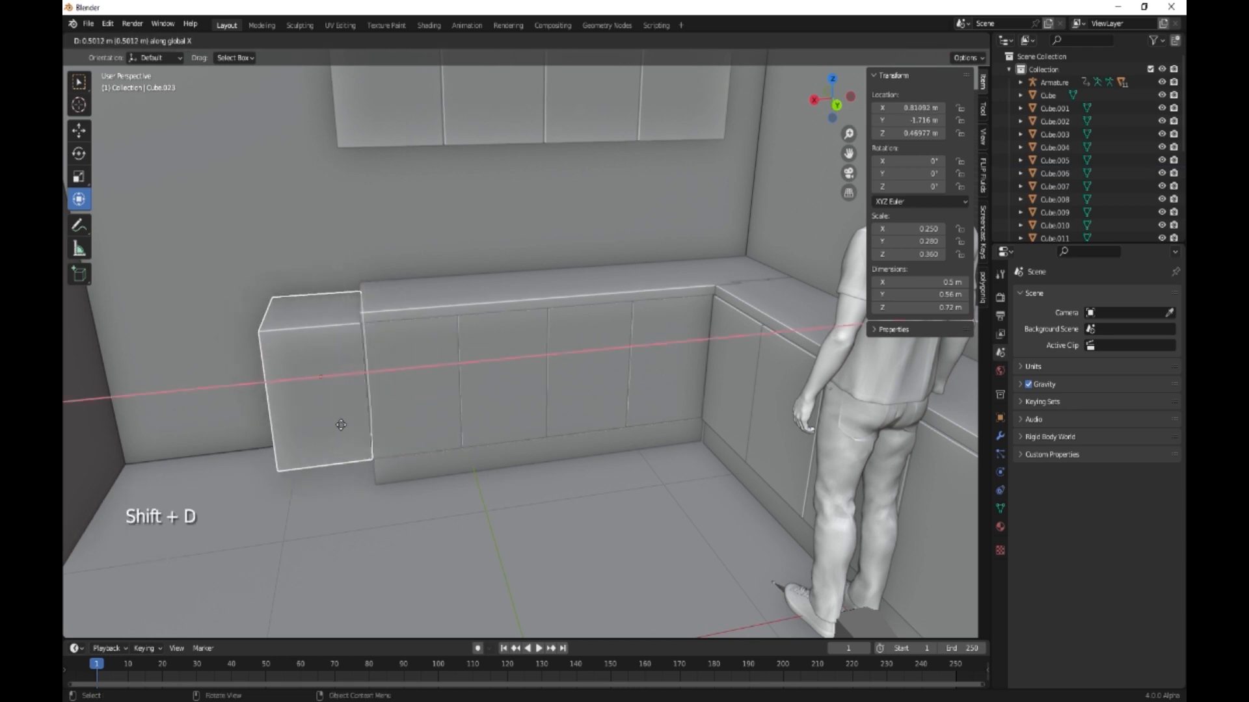
click(340, 425)
- Add one vertical loop cut down the middle of the new cabinet's front
middle_drag(345, 454, 396, 452)
shift+middle_drag(396, 453, 445, 450)
scroll(354, 426, up, 2)
shift+middle_drag(353, 425, 428, 430)
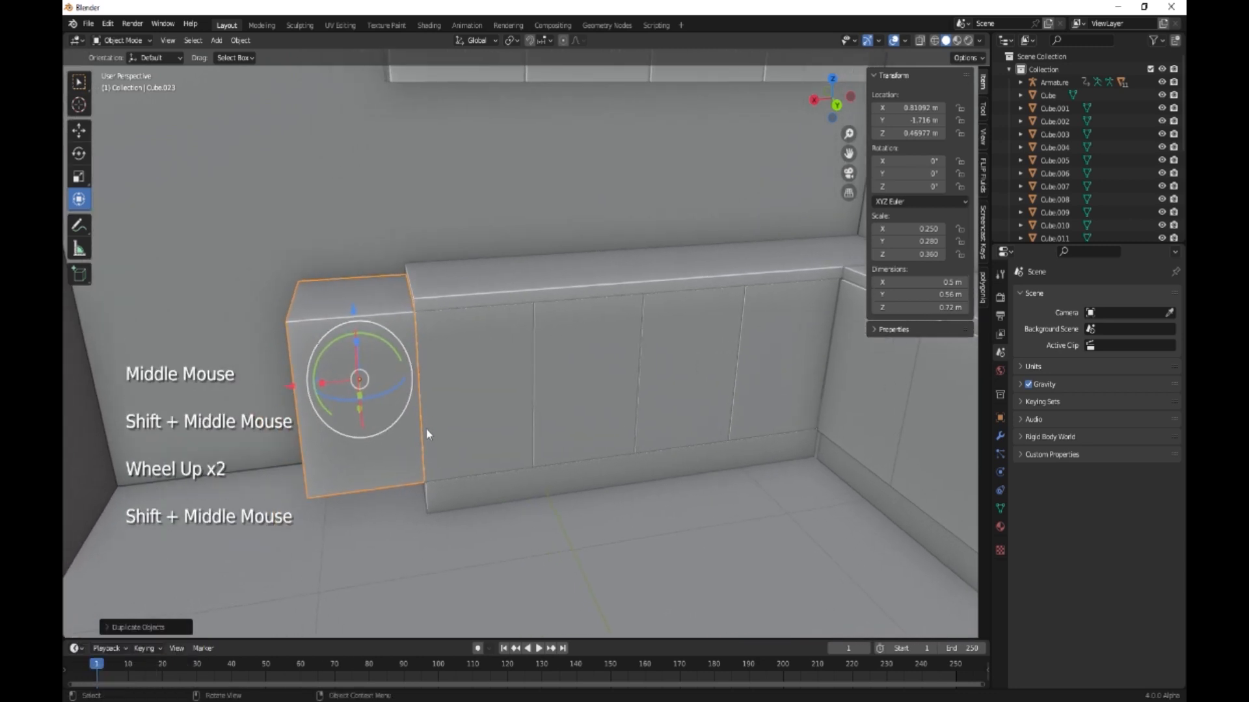
key(KP_Decimal)
middle_drag(432, 479, 498, 482)
scroll(498, 481, down, 2)
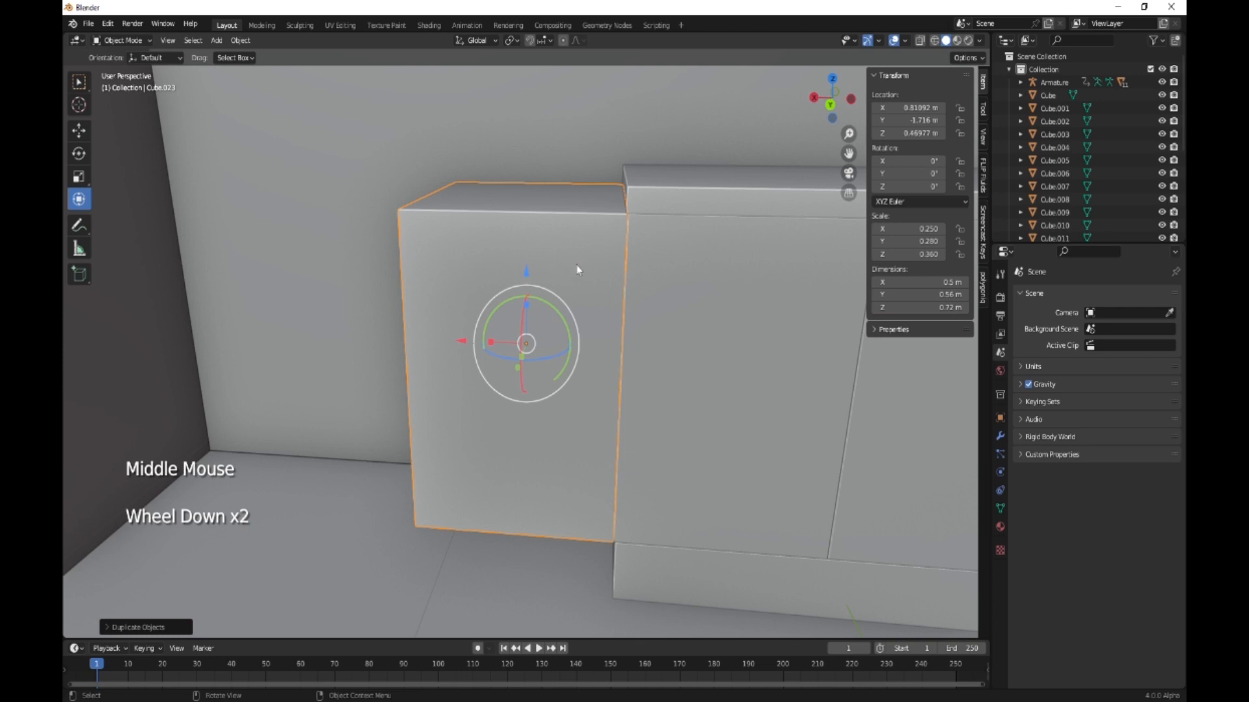
key(Tab)
key(ctrl+r)
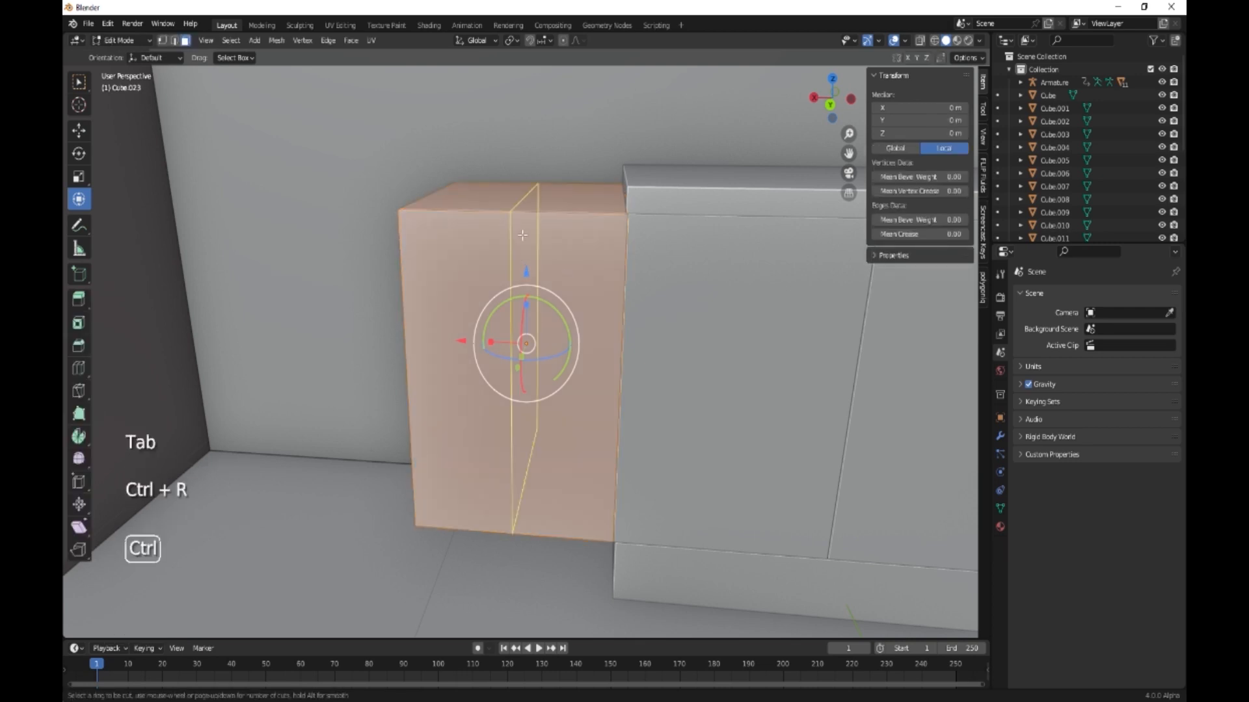
click(519, 228)
click(518, 226)
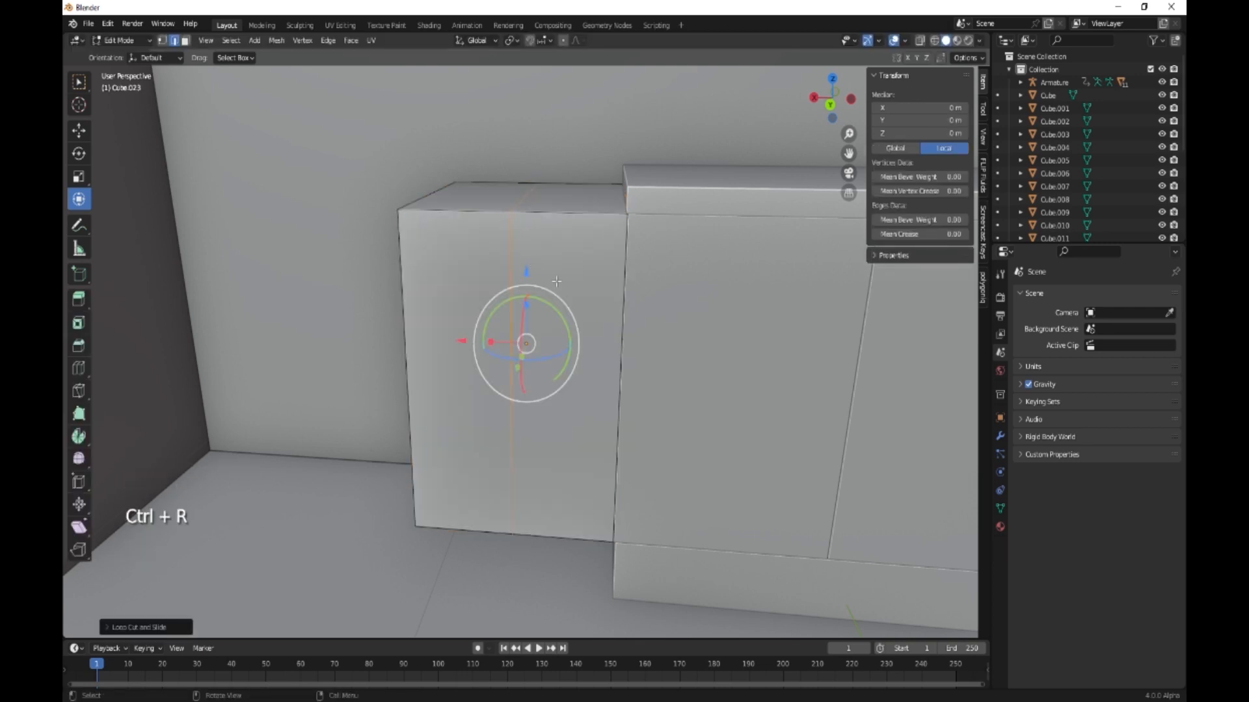
- Add six evenly spaced horizontal loop cuts to the new cabinet, dividing it into seven levels
key(ctrl+r)
scroll(518, 331, up, 2)
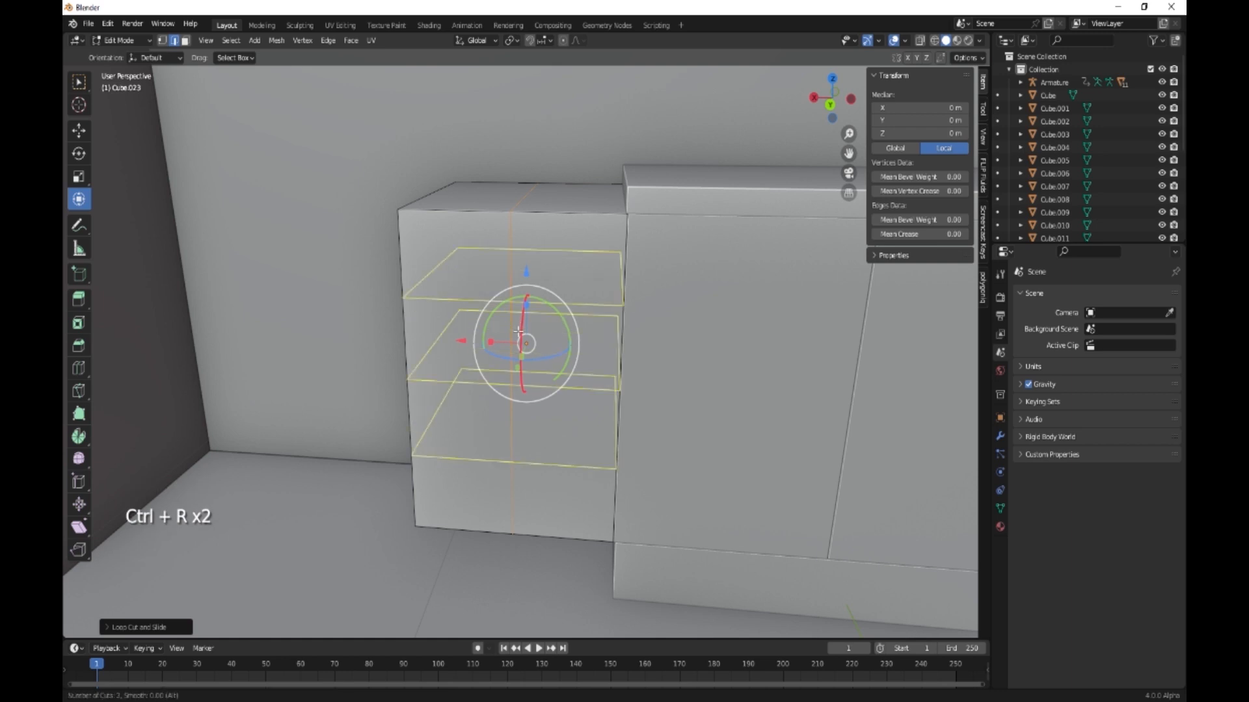
scroll(518, 332, up, 2)
scroll(518, 332, up, 1)
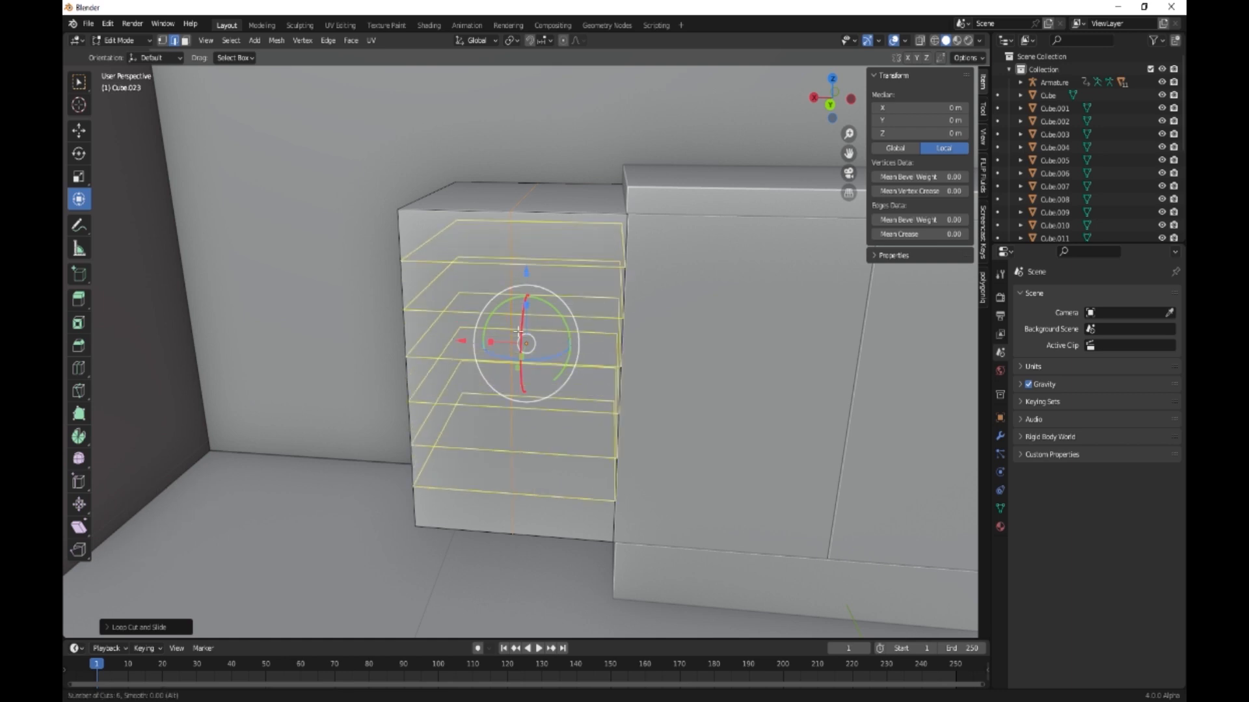
click(519, 332)
right_click(519, 332)
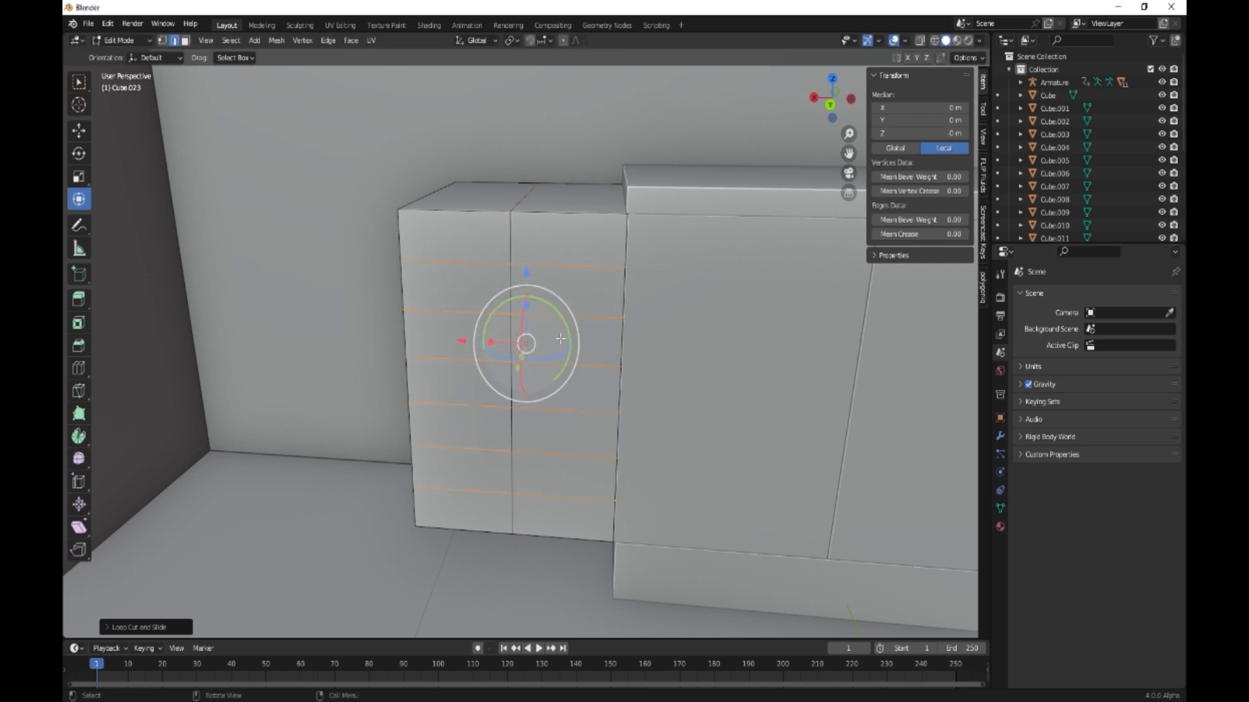
- Narrow the new cabinet along X to about 0.26 m wide
key(Tab)
drag(466, 342, 497, 340)
key(Tab)
key(ctrl+z)
key(Tab)
key(Tab)
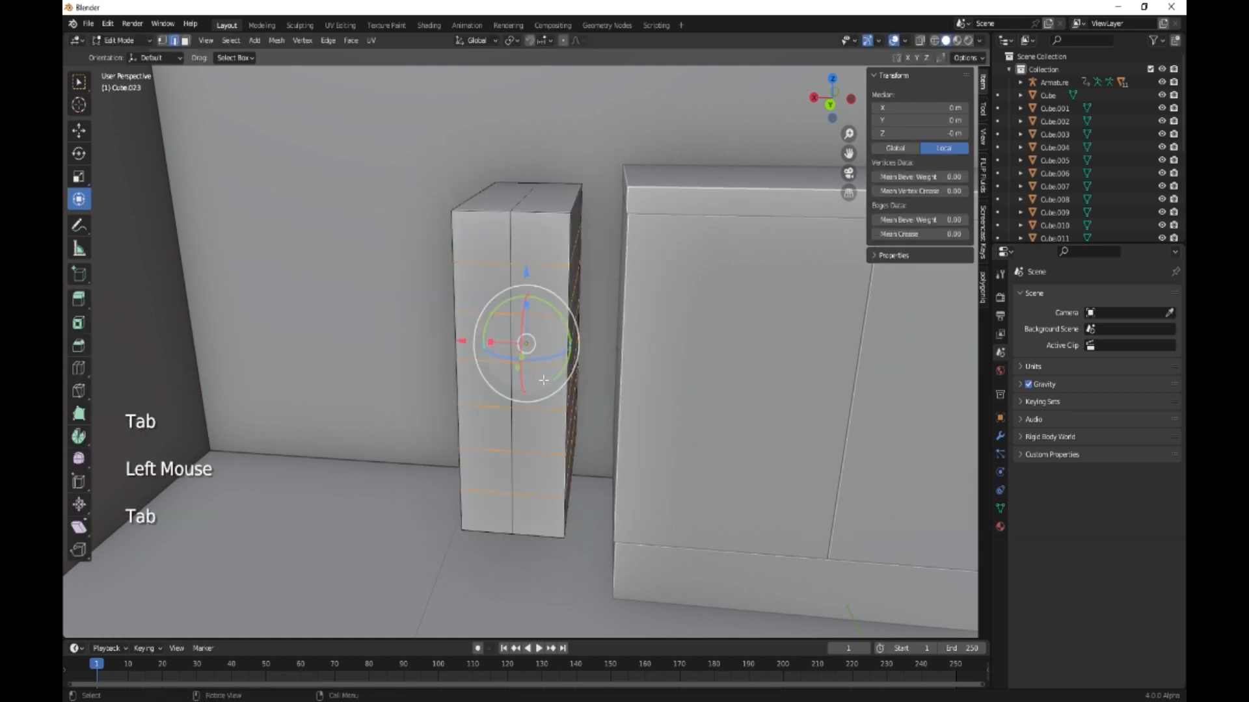
- Try insetting the uppermost front face nearest the cabinet row by about 0.025 m and undo the inset
middle_drag(539, 367, 568, 265)
click(568, 265)
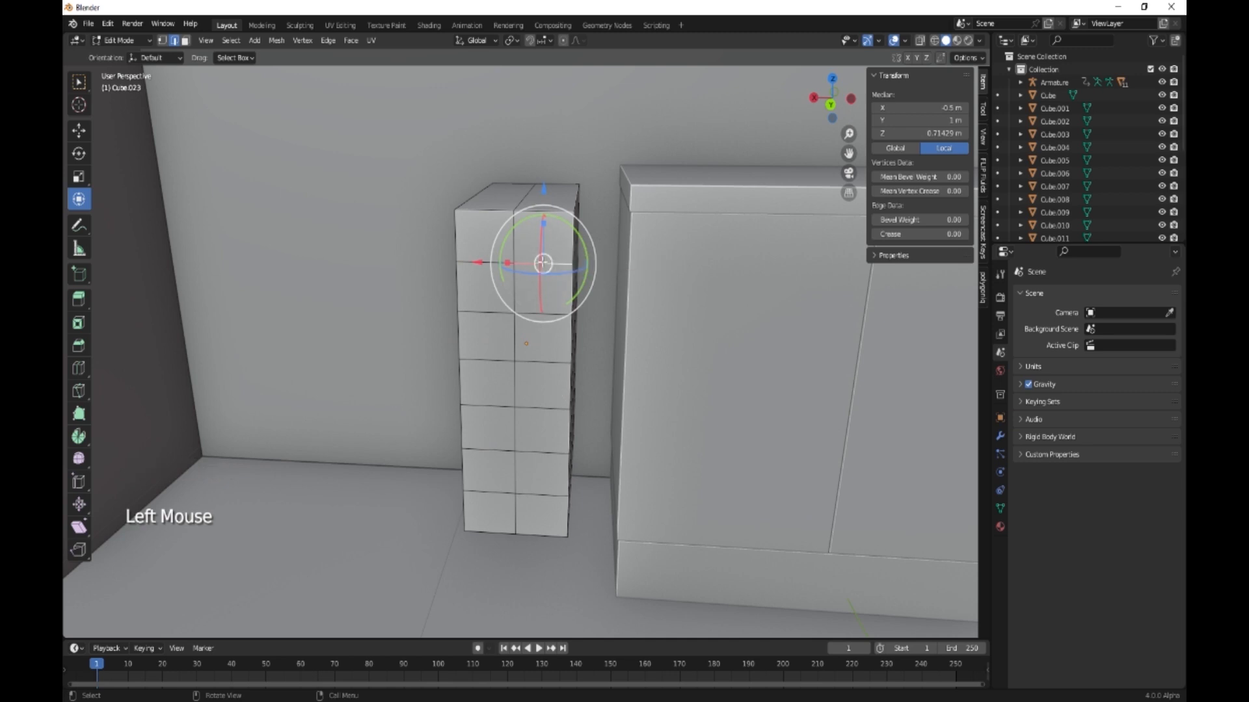
key(3)
click(546, 242)
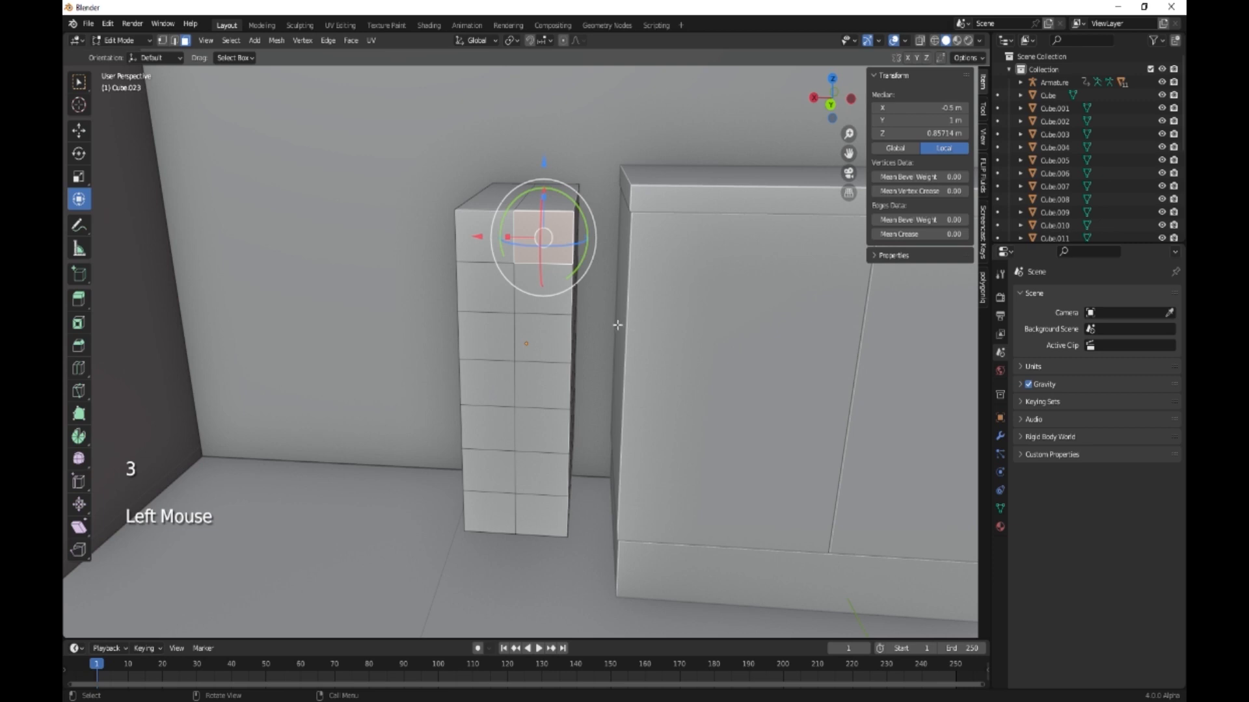
key(i)
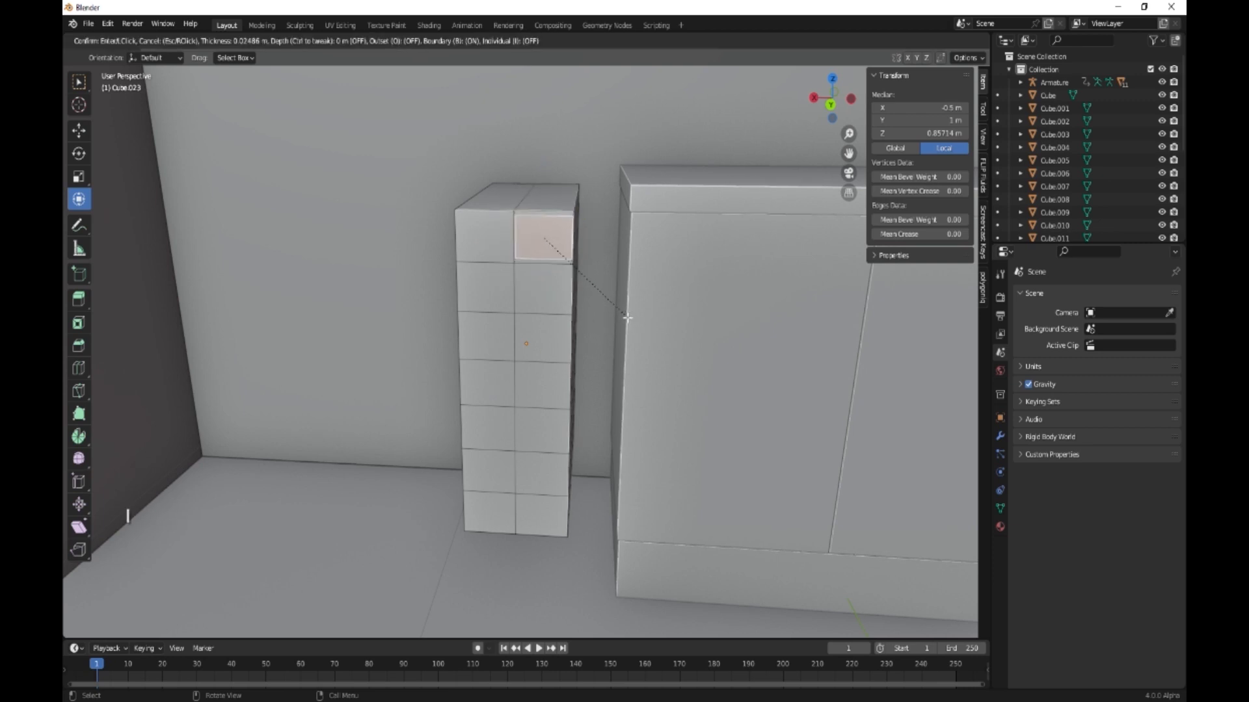
click(626, 316)
key(ctrl+z)
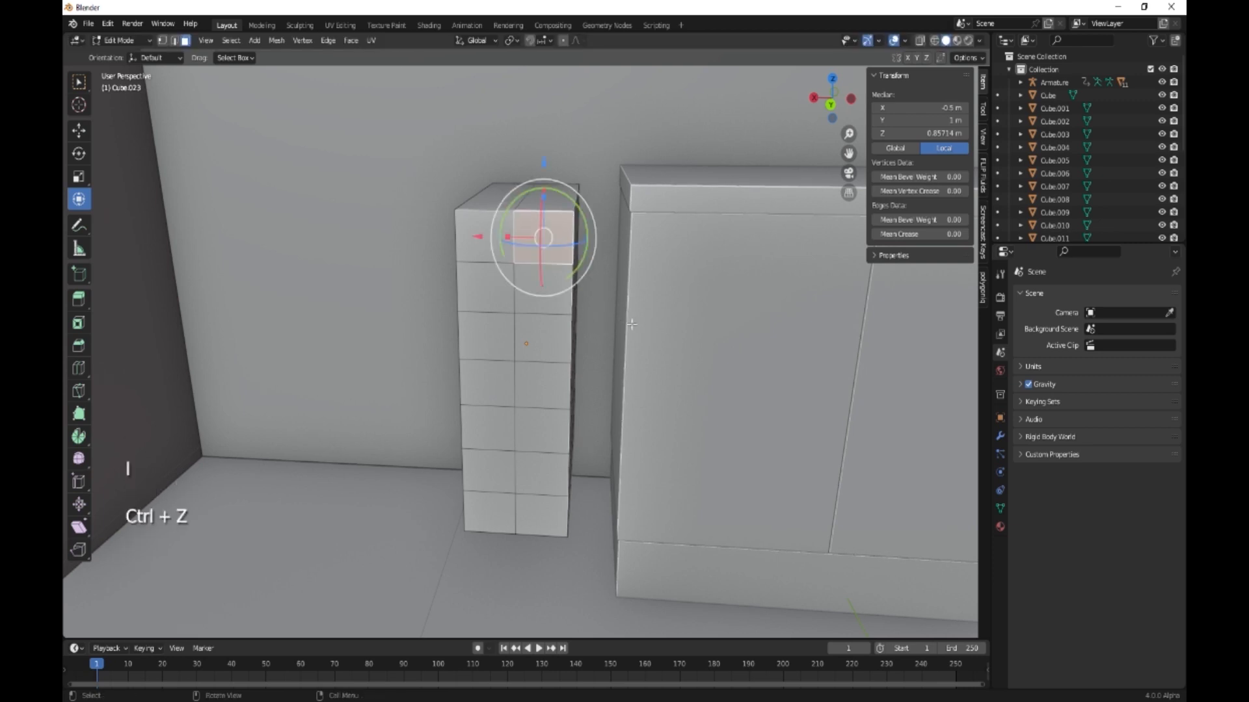
- Apply all transforms to the narrowed cabinet
key(Tab)
key(ctrl+a)
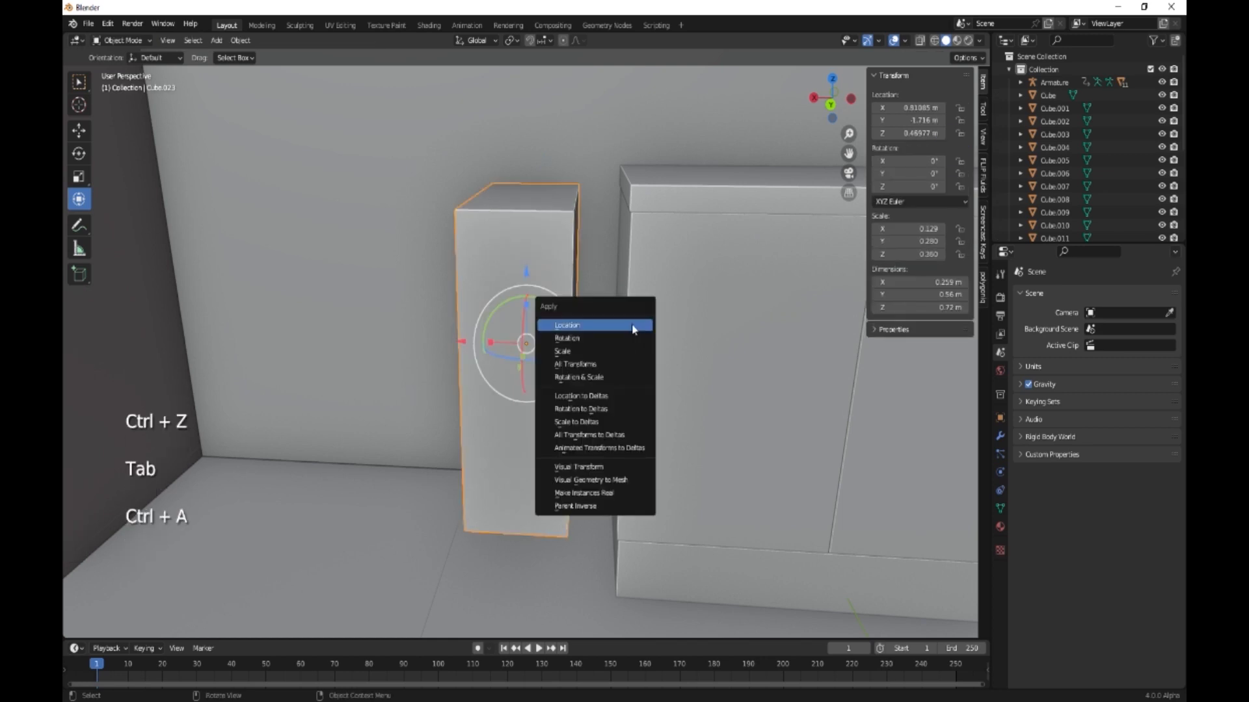
click(593, 353)
- Inset the uppermost front face nearest the cabinet row by about 0.012 m and scale the inner face up slightly
key(Tab)
click(543, 237)
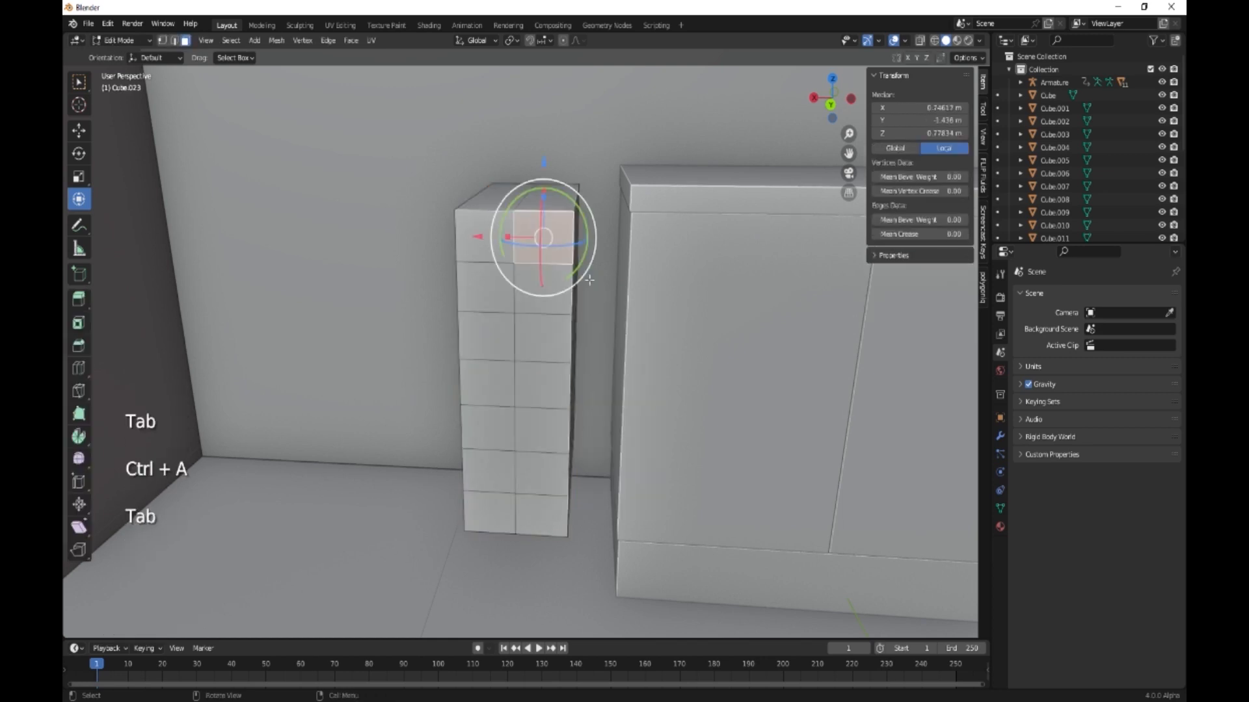
key(i)
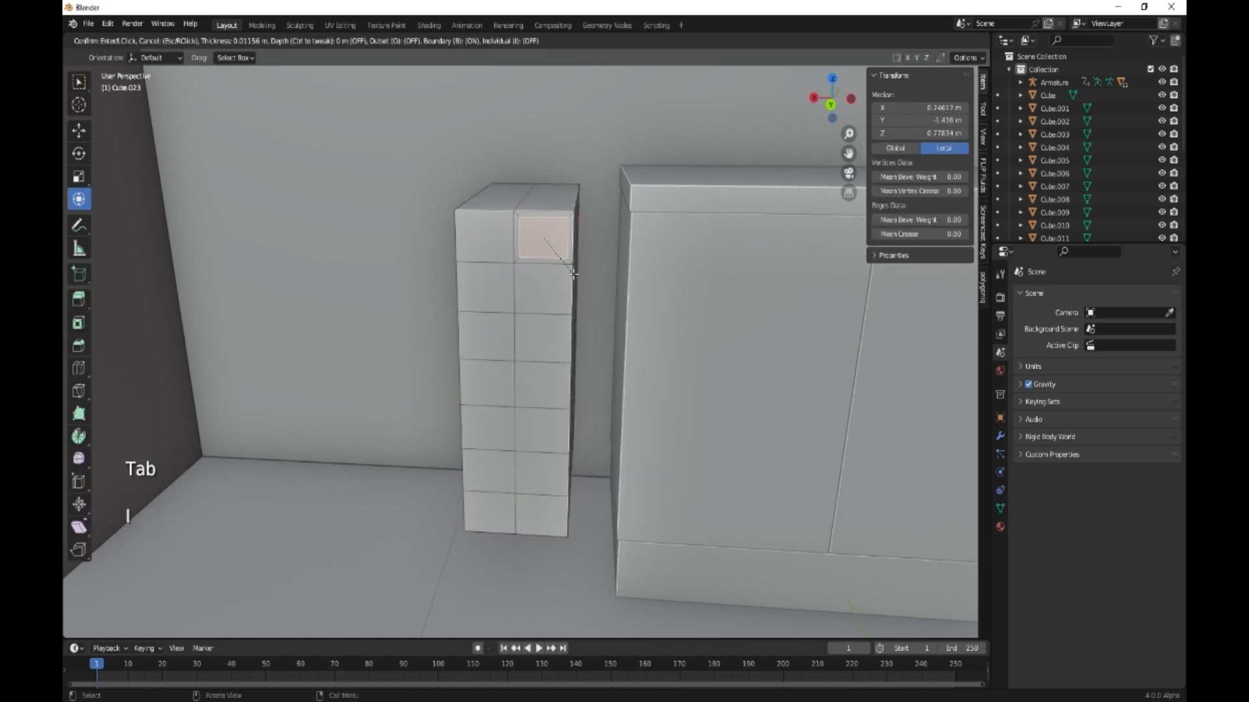
click(573, 273)
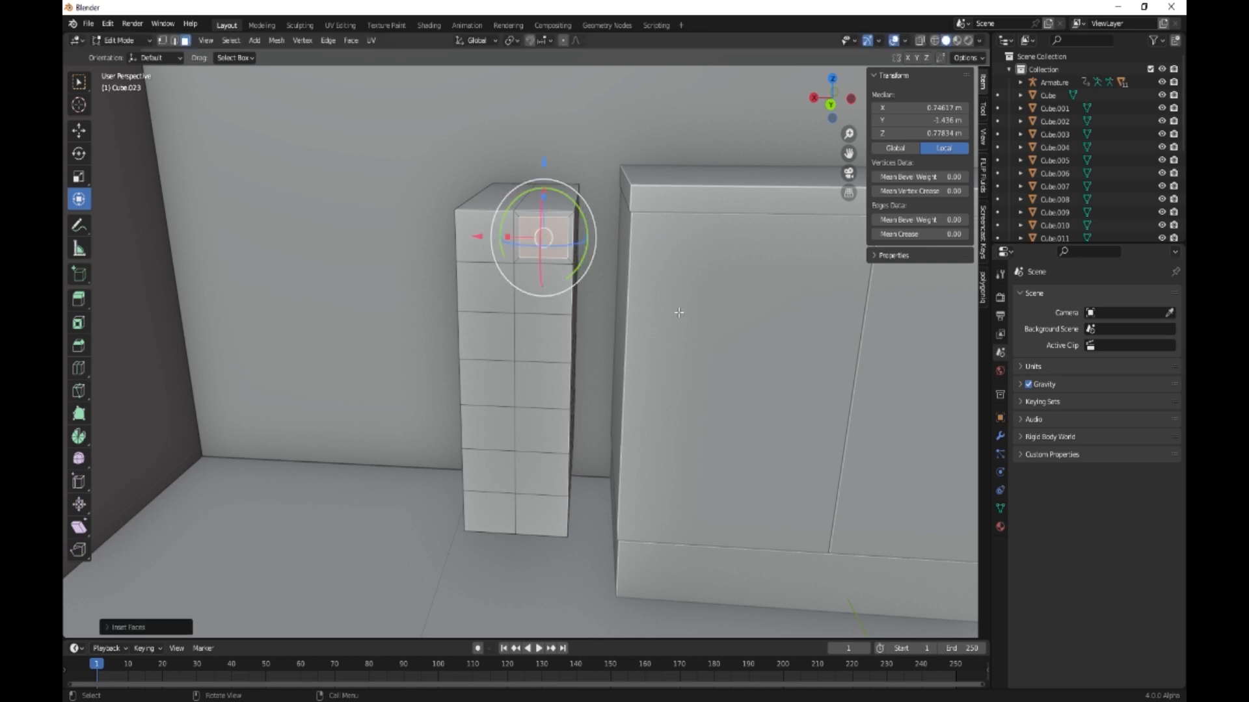
key(s)
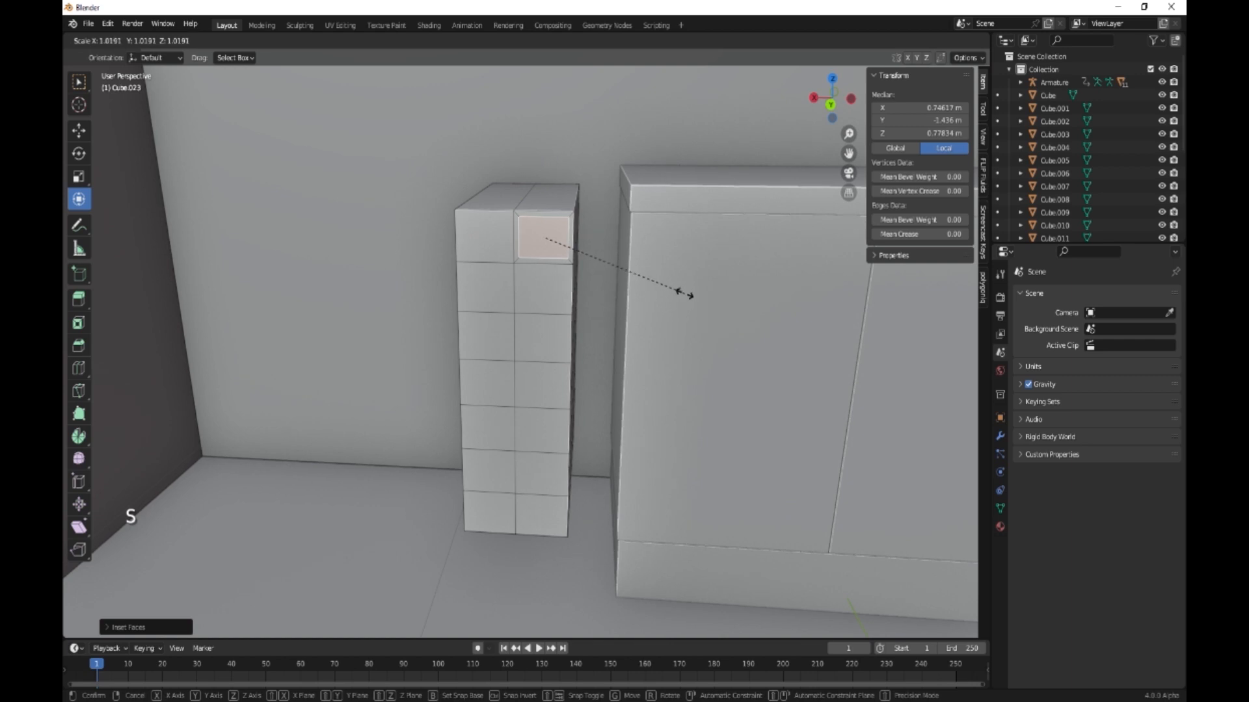
click(691, 291)
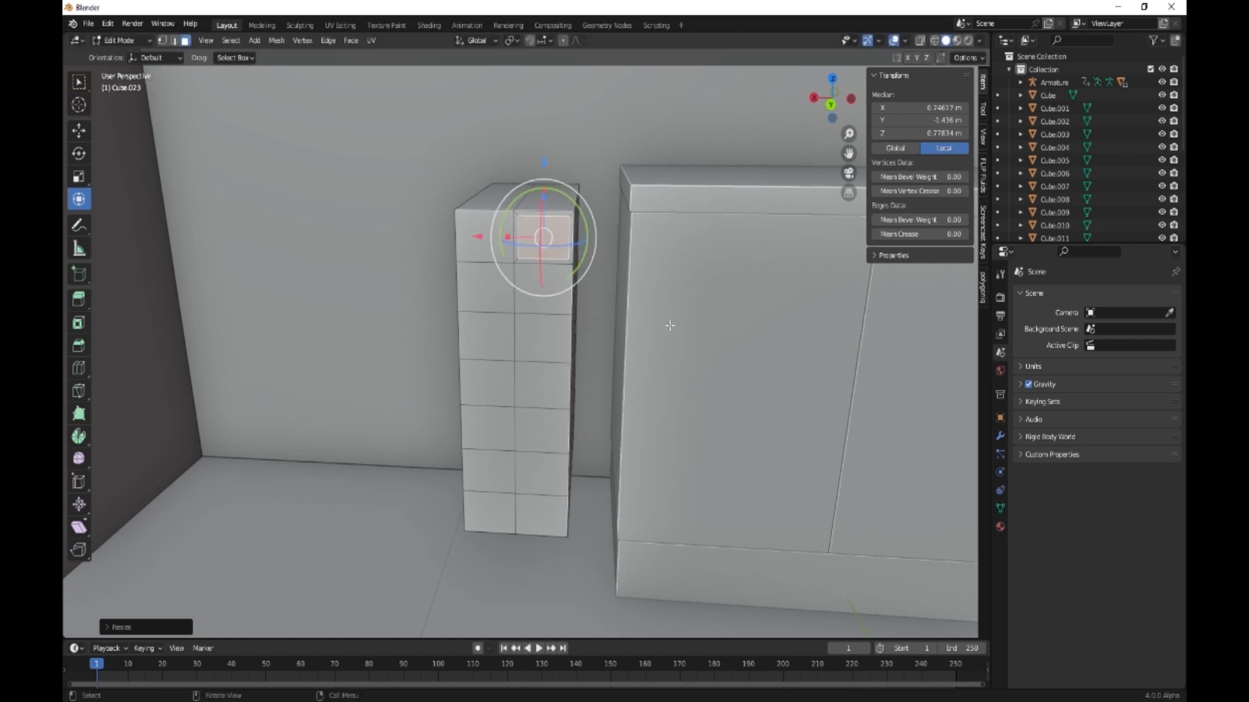
- Extrude the inset face about 0.25 m into the cabinet to form an open compartment
key(e)
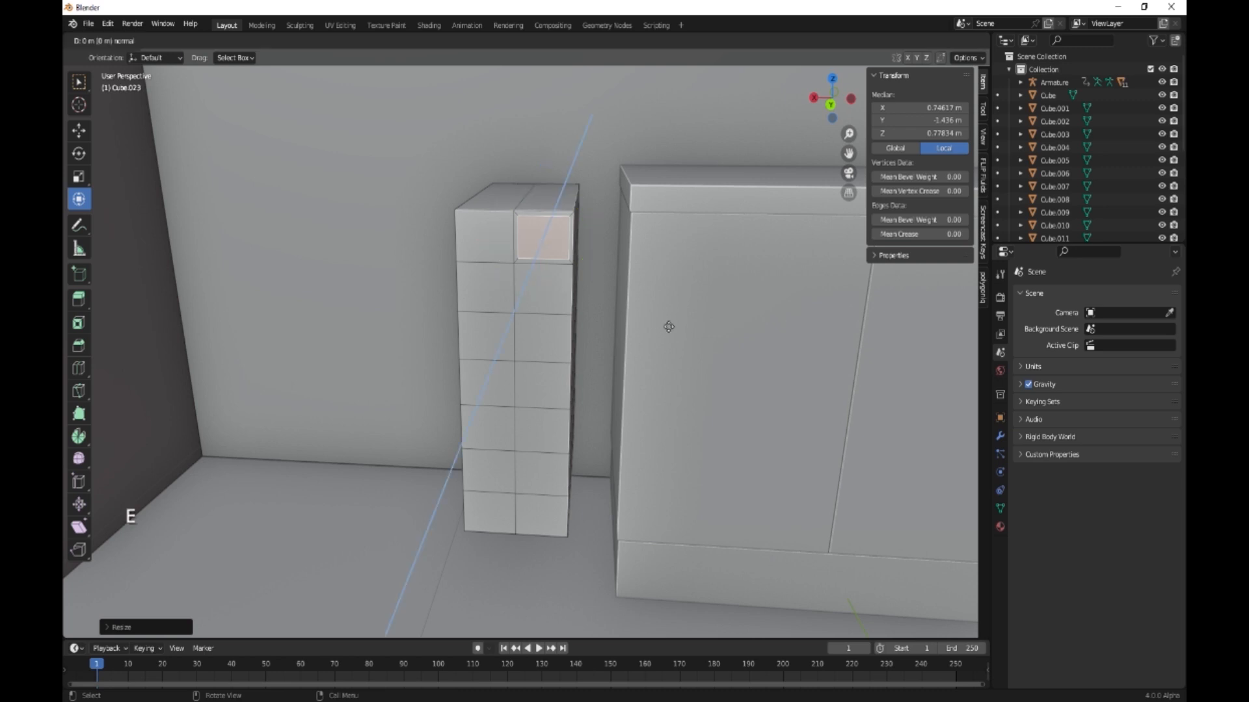
click(678, 310)
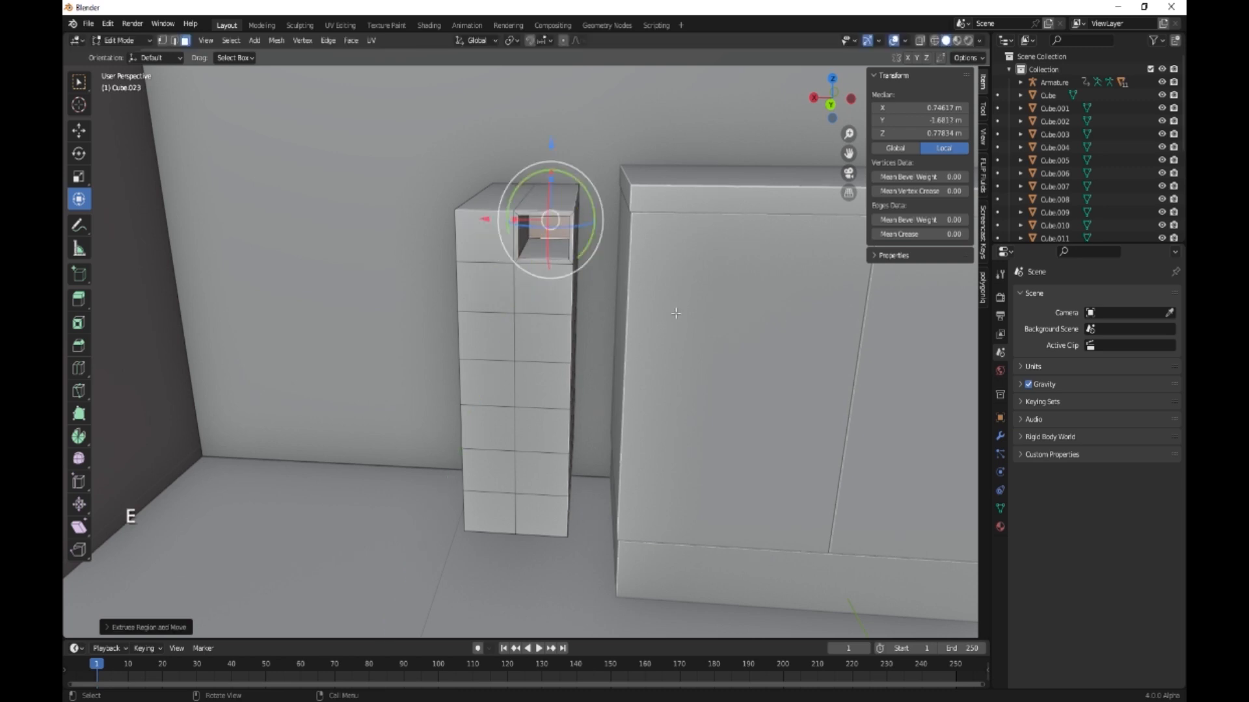
key(Tab)
middle_drag(657, 406, 663, 393)
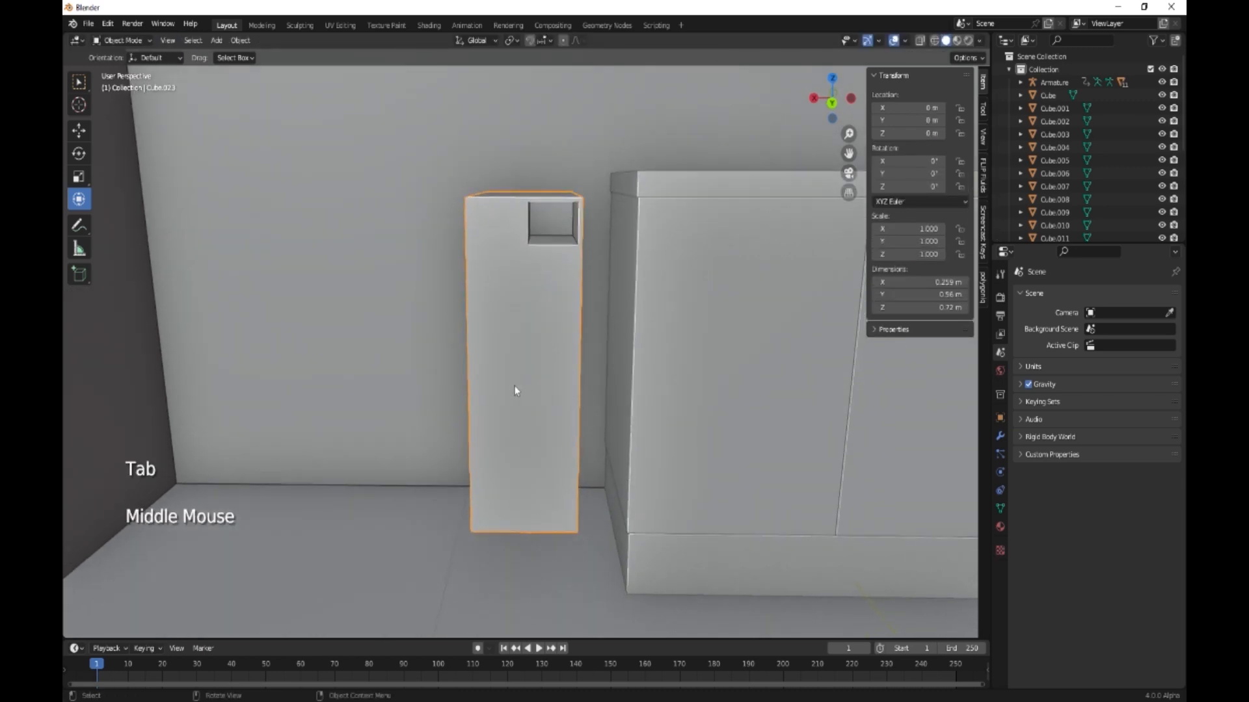
click(534, 392)
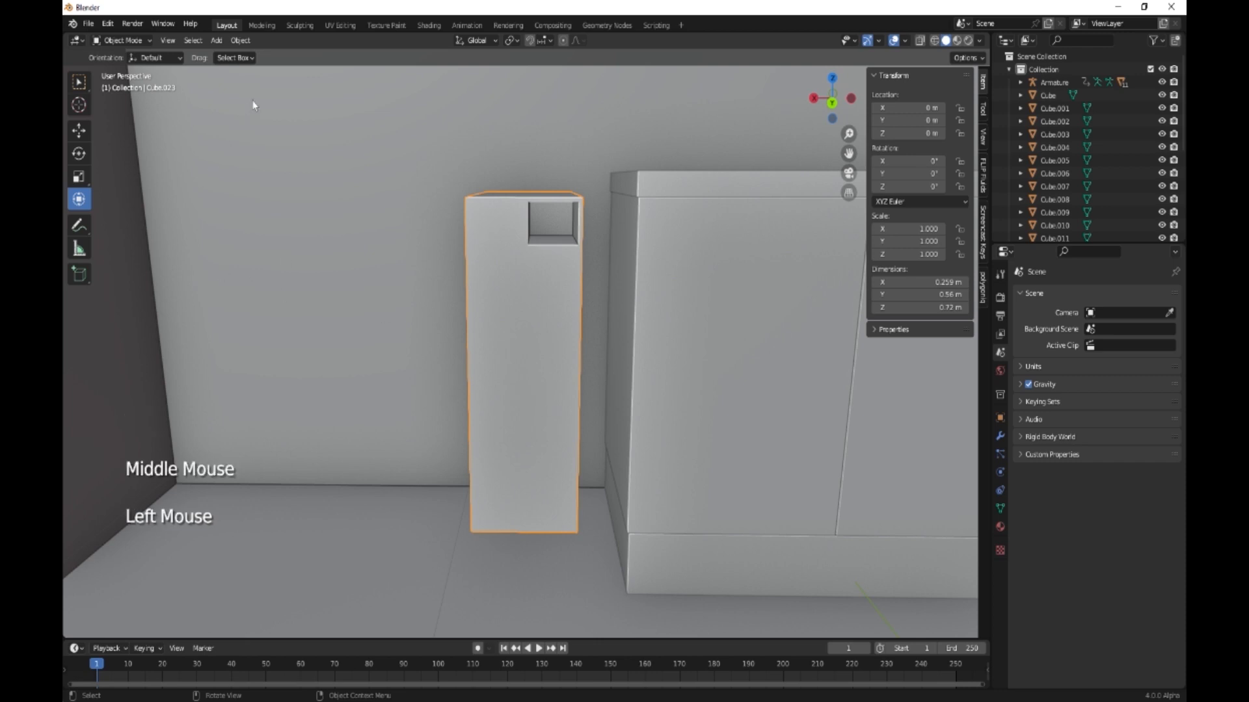
- Set the rack cabinet's origin to its geometry and move the cabinet along X against the end of the base cabinet row
click(240, 41)
mouse_move(262, 69)
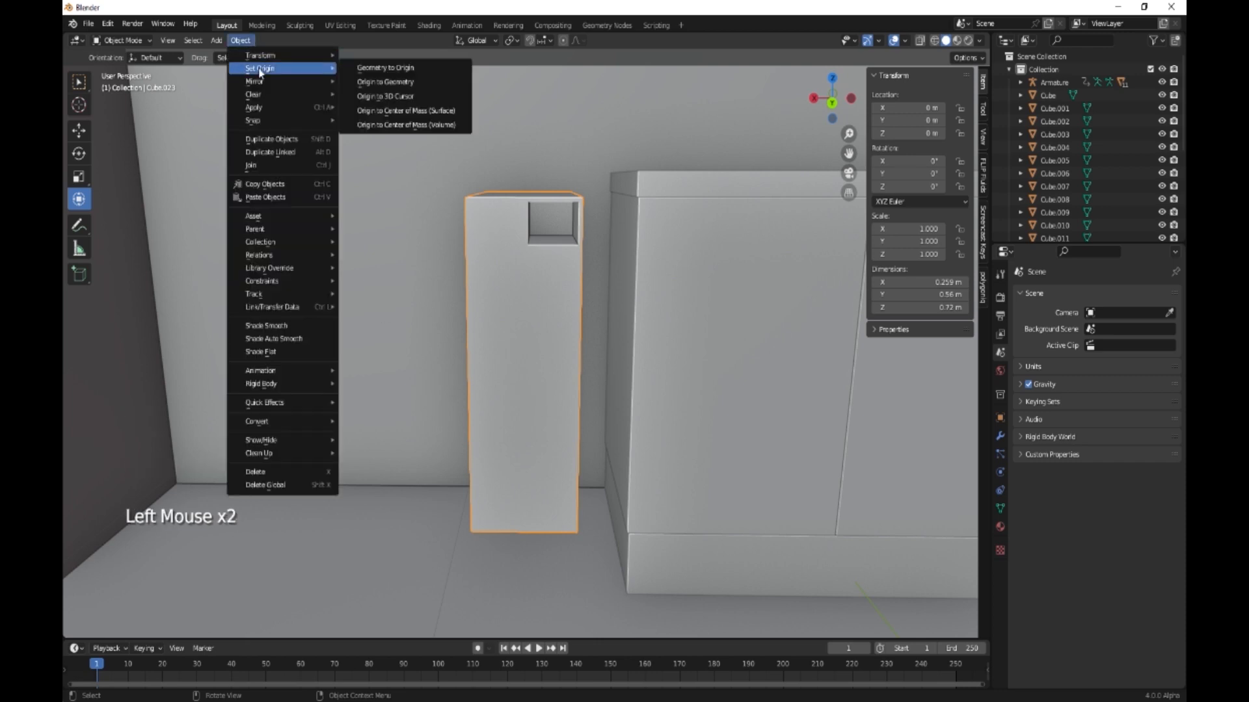
click(381, 83)
drag(487, 334, 529, 333)
- Move the worktop's end face outward along X to cover the rack cabinet, making the worktop about 2.87 m long
click(641, 177)
key(Tab)
click(618, 183)
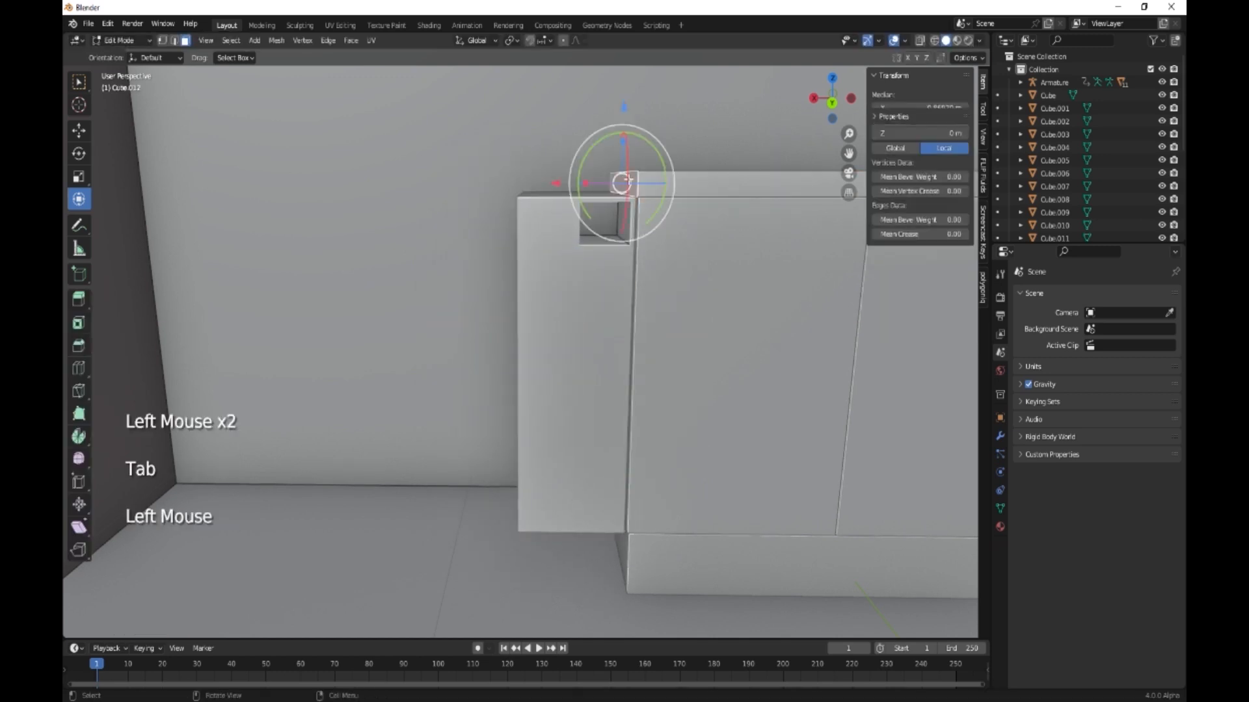
drag(561, 184, 459, 182)
click(459, 181)
key(Tab)
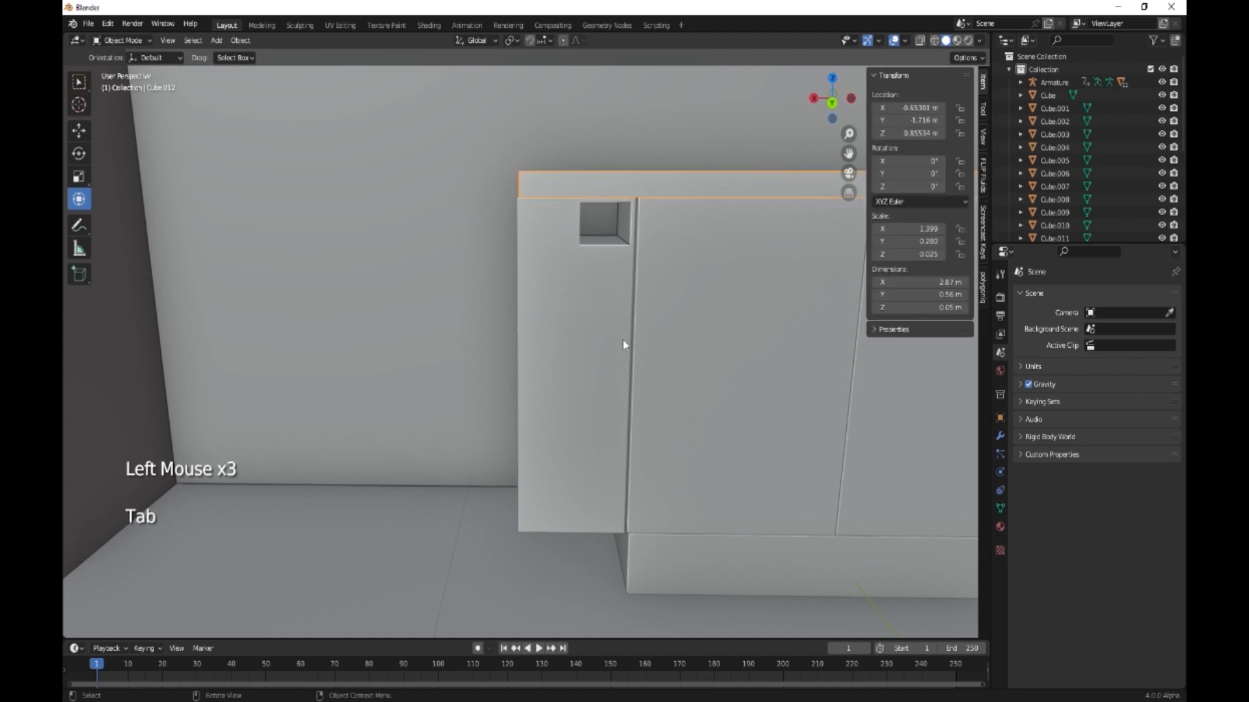
- Move the plinth's end face outward along X to the rack cabinet's outer side, making the plinth about 2.28 m long
scroll(625, 342, down, 2)
middle_drag(630, 344, 564, 481)
click(562, 484)
key(Tab)
click(541, 486)
click(543, 487)
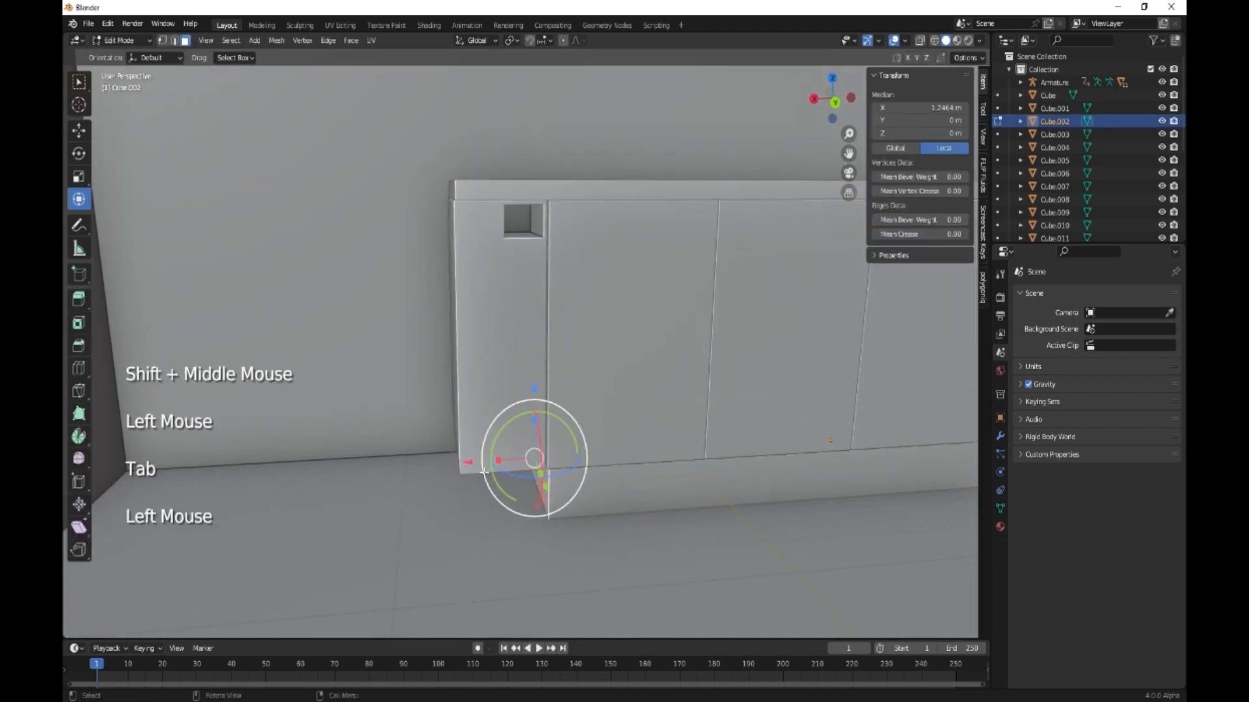
drag(481, 459, 446, 460)
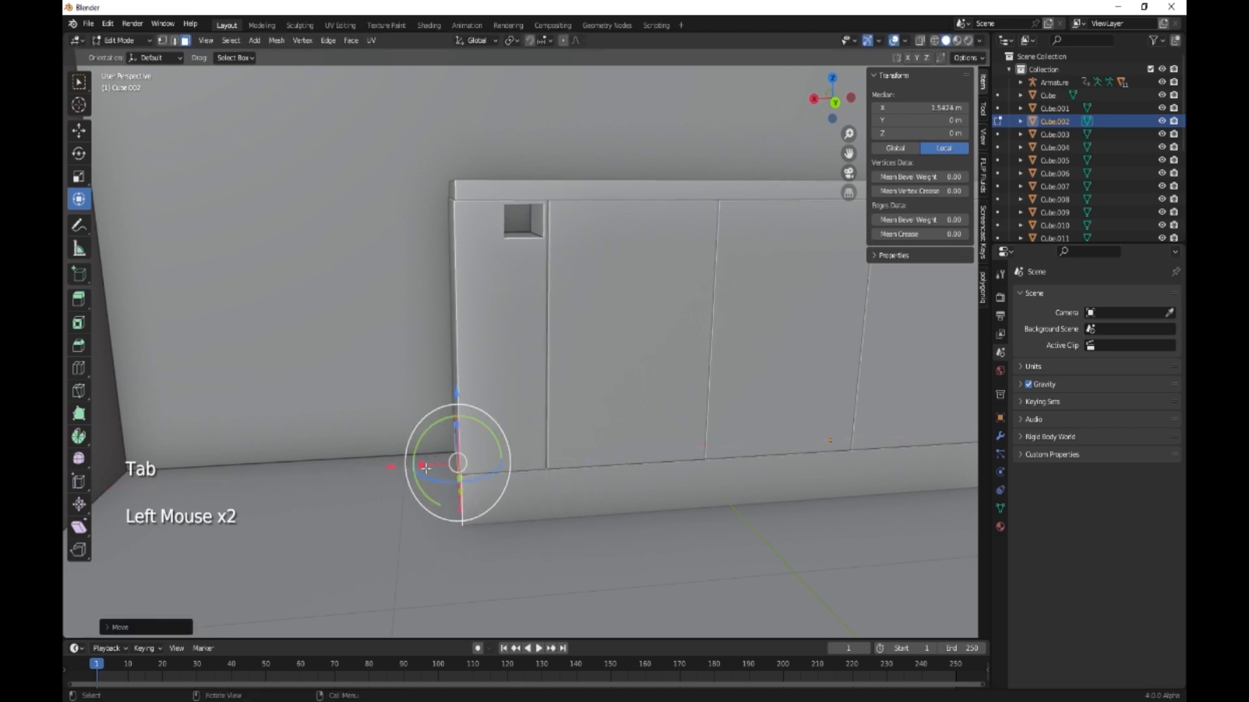
key(Tab)
- Select the Armature's whole hierarchy and move the human figure to about X 1.4 m, Y -1.07 m, clear of the cabinets
middle_drag(559, 441, 461, 447)
scroll(606, 430, down, 1)
shift+middle_drag(606, 430, 548, 437)
scroll(533, 450, down, 2)
scroll(522, 445, up, 1)
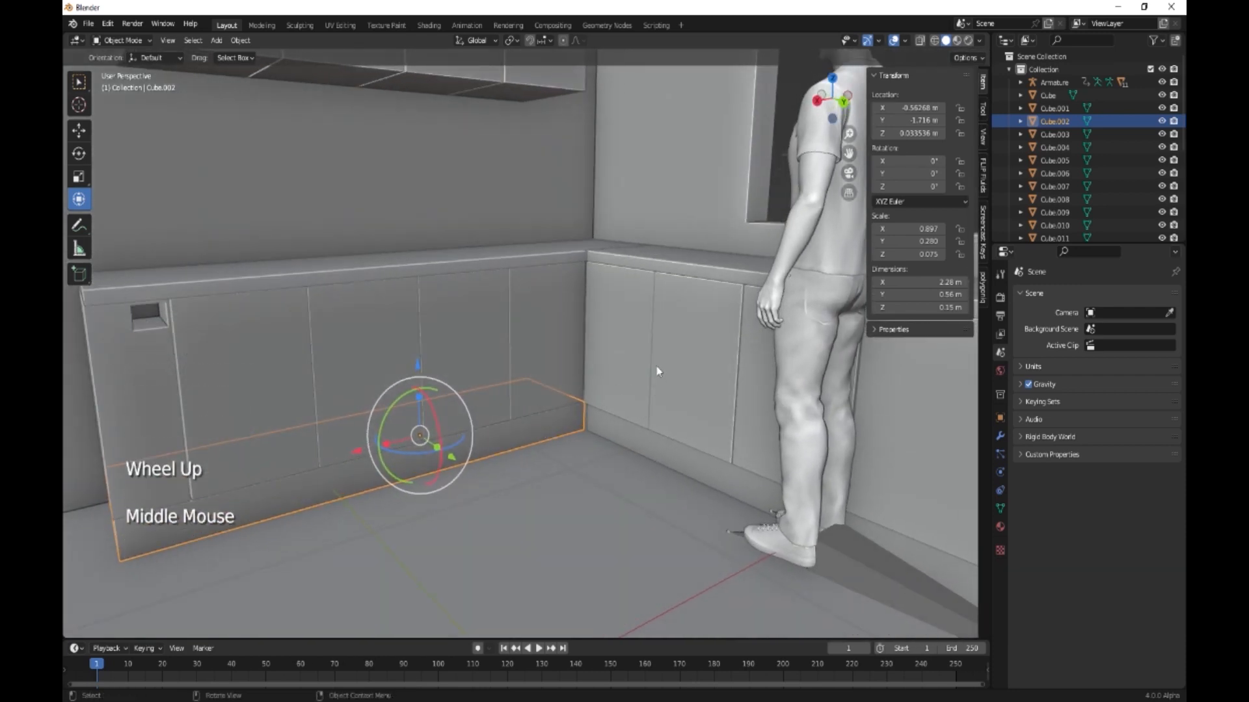
middle_drag(677, 412, 720, 407)
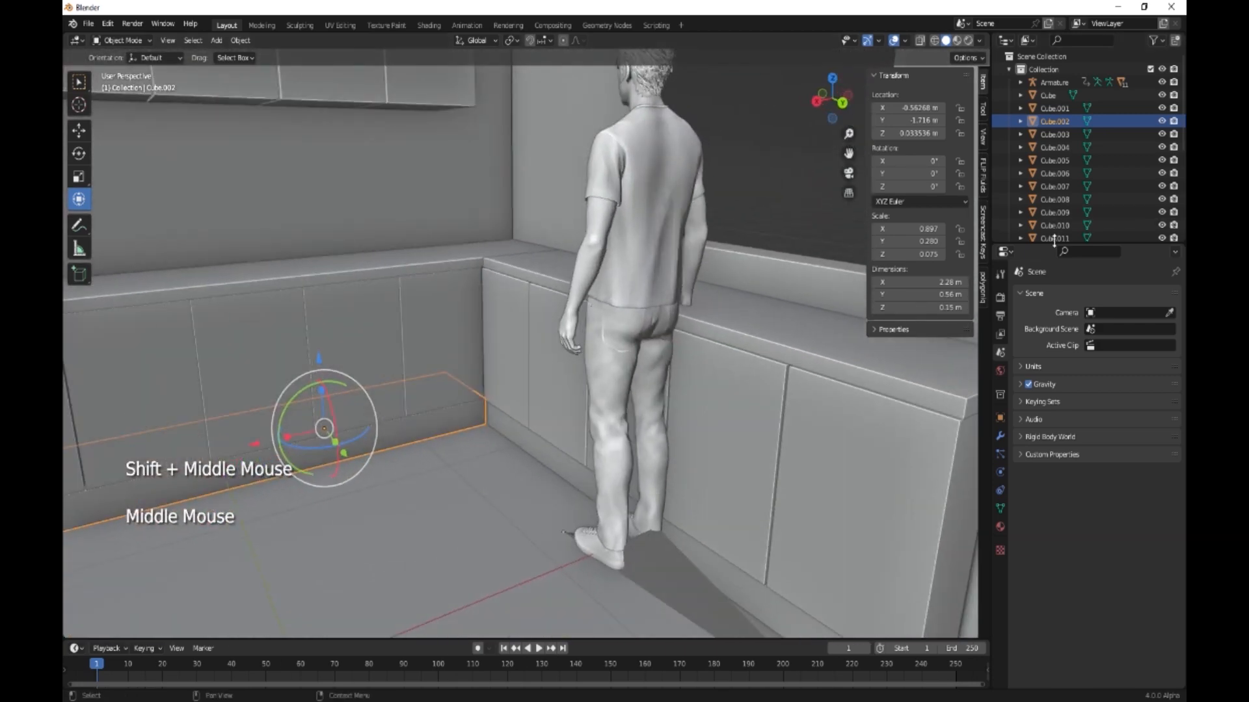
right_click(1053, 82)
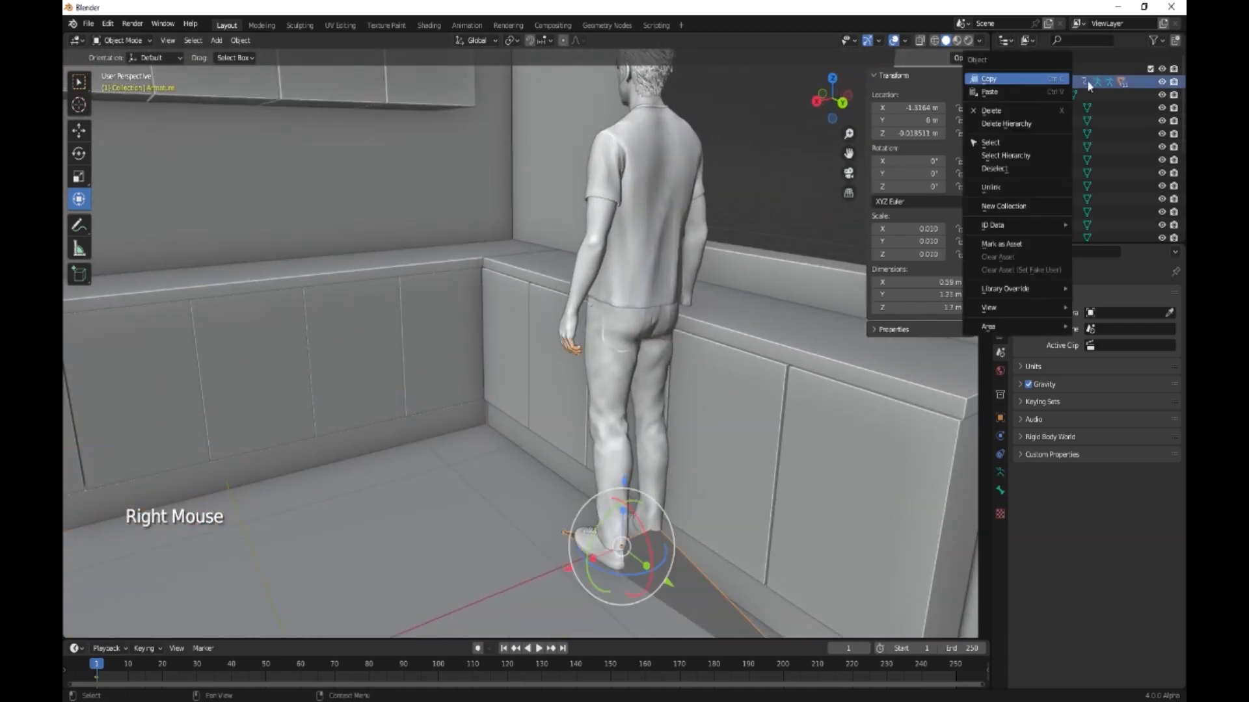
right_click(1061, 85)
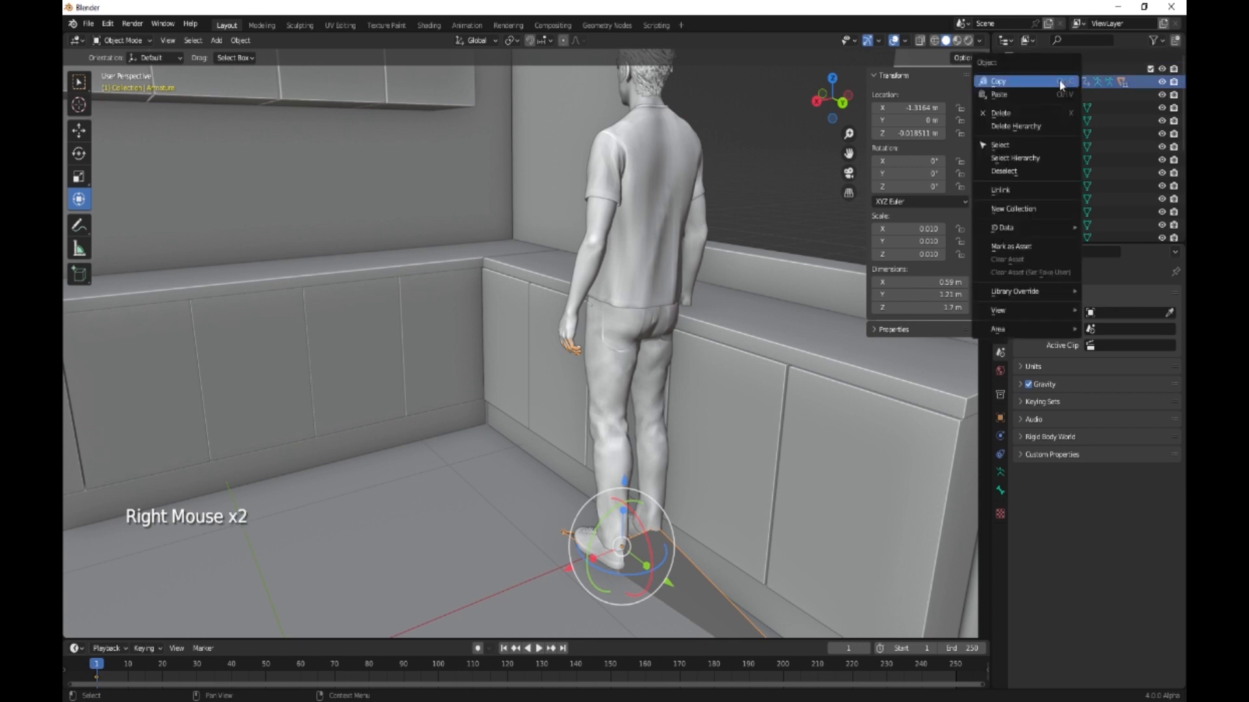
click(1029, 162)
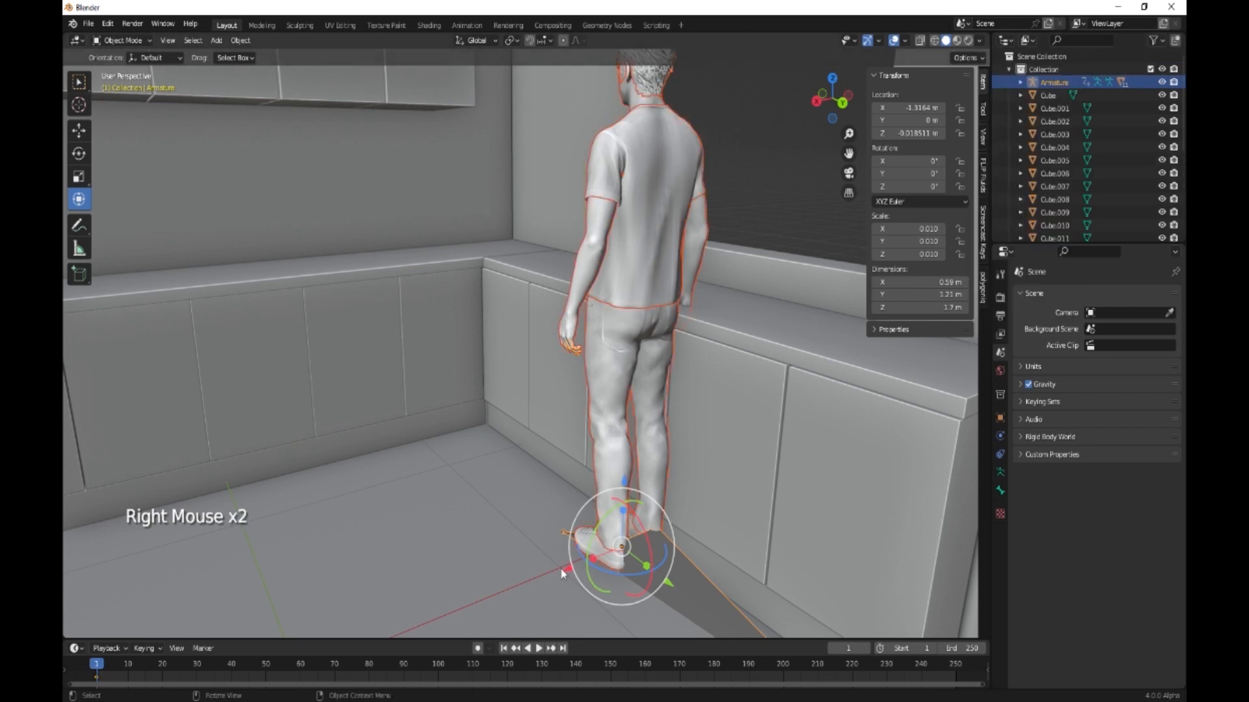
drag(563, 573, 313, 648)
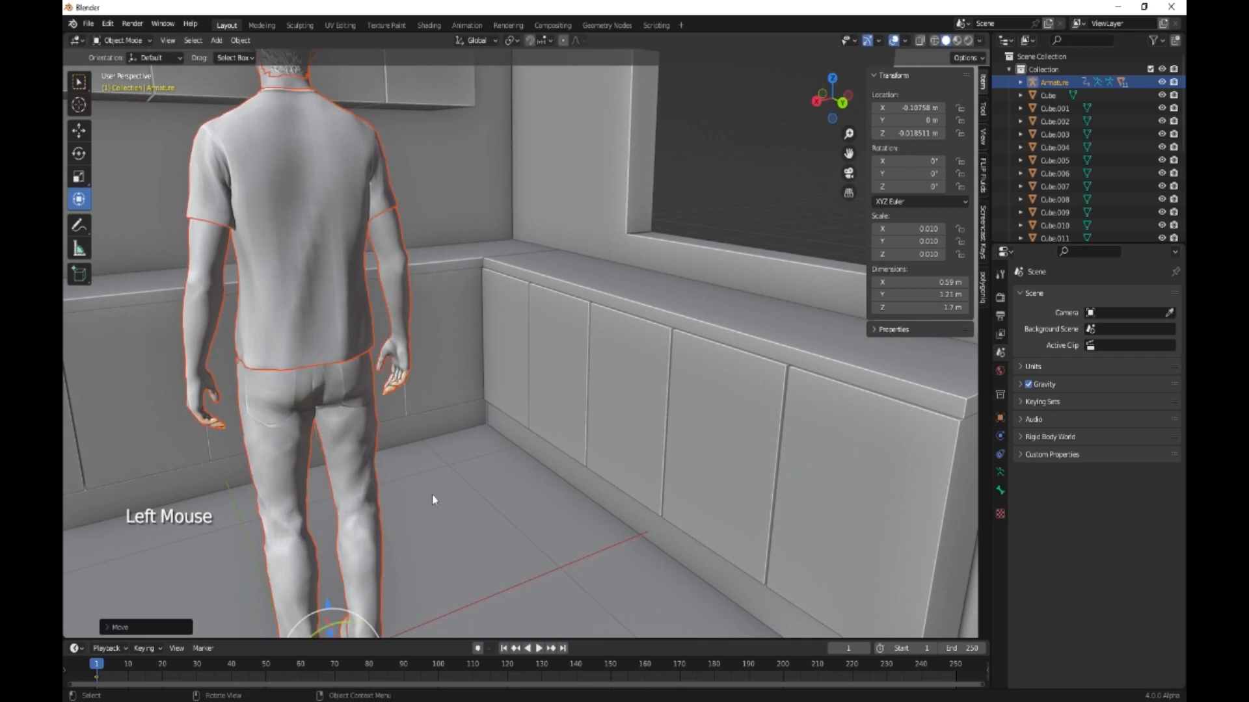
scroll(431, 499, down, 2)
scroll(430, 505, up, 2)
shift+middle_drag(392, 513, 594, 431)
drag(653, 581, 481, 479)
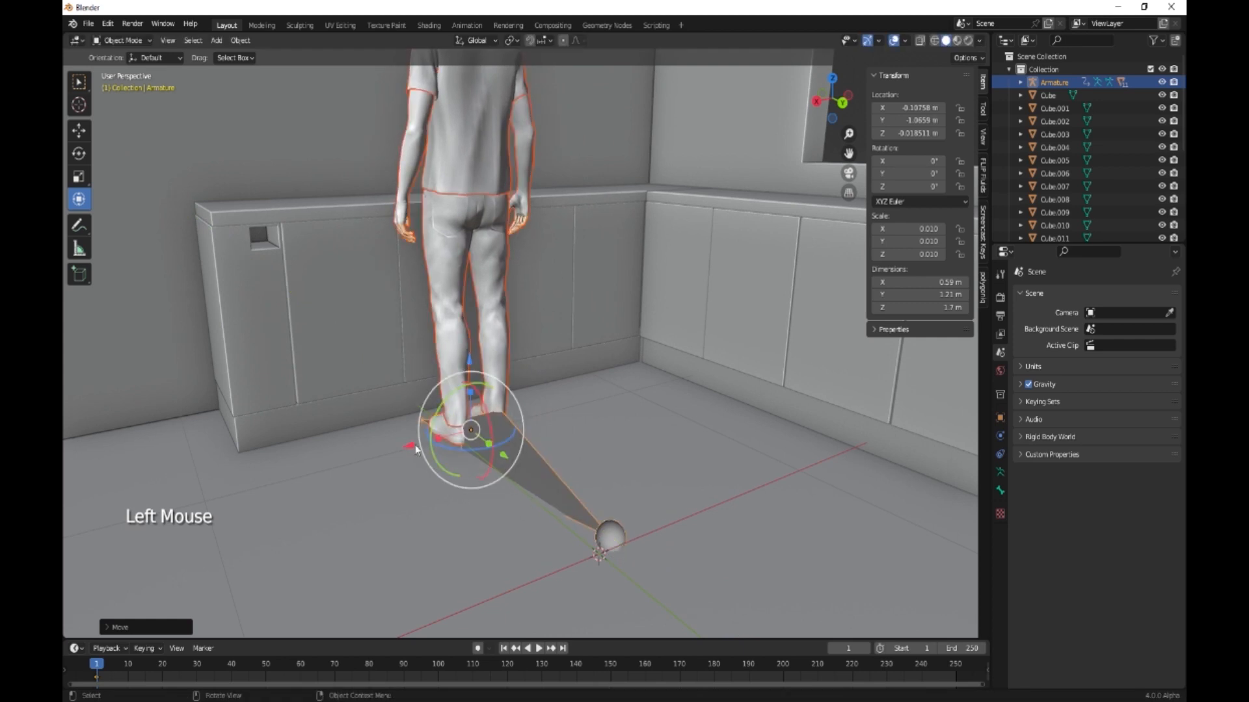
drag(416, 449, 65, 541)
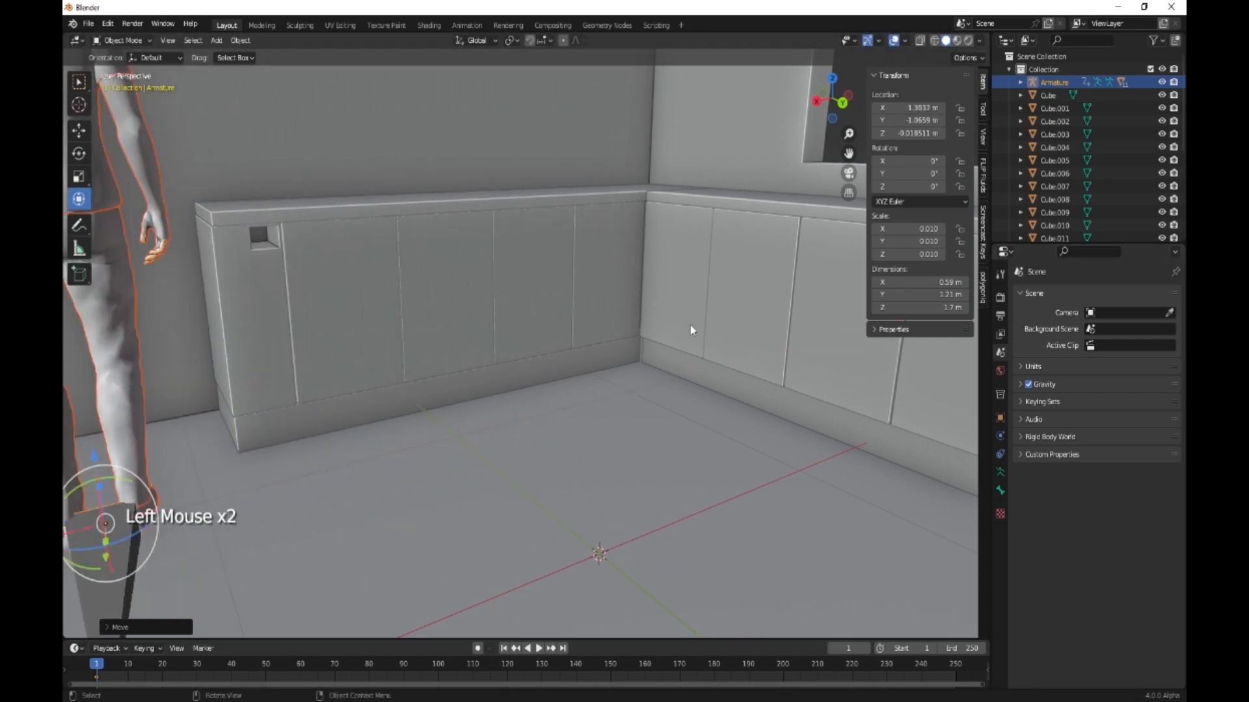
- Duplicate the middle base cabinet under the window, raise the copy about 0.41 m, and scale it uniformly to about 0.38 × 0.43 × 0.55 m
middle_drag(689, 329, 640, 347)
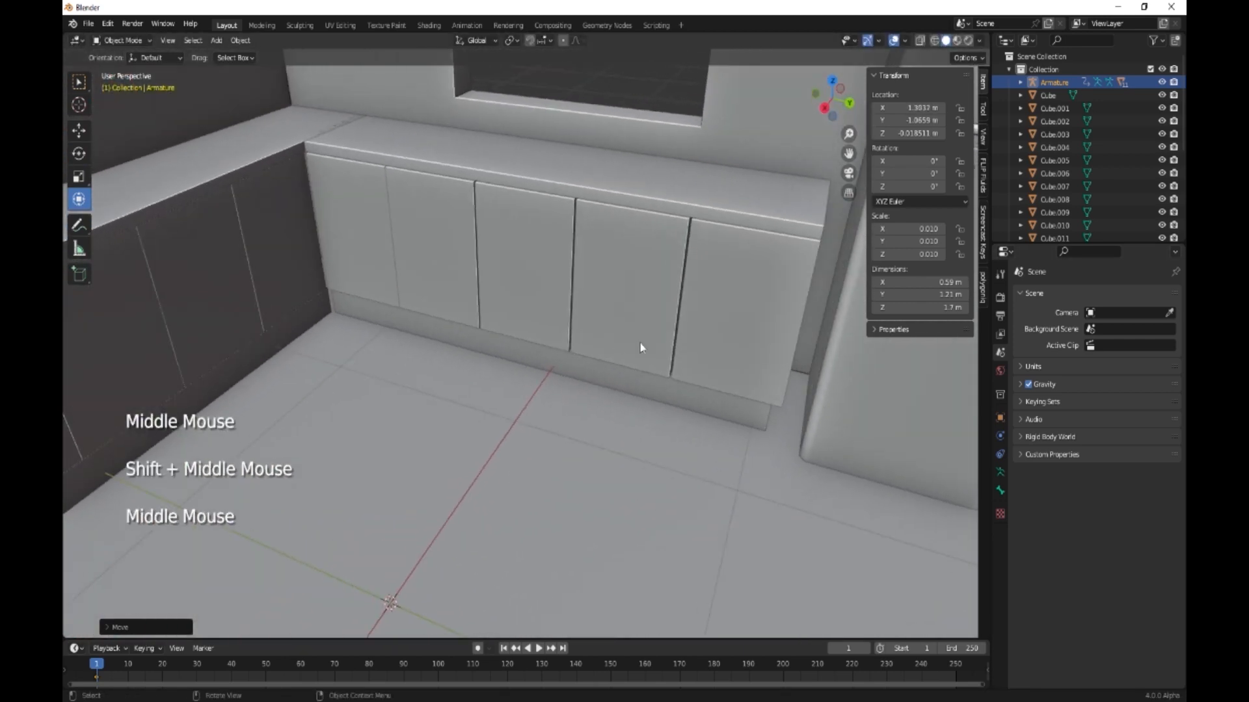
click(537, 242)
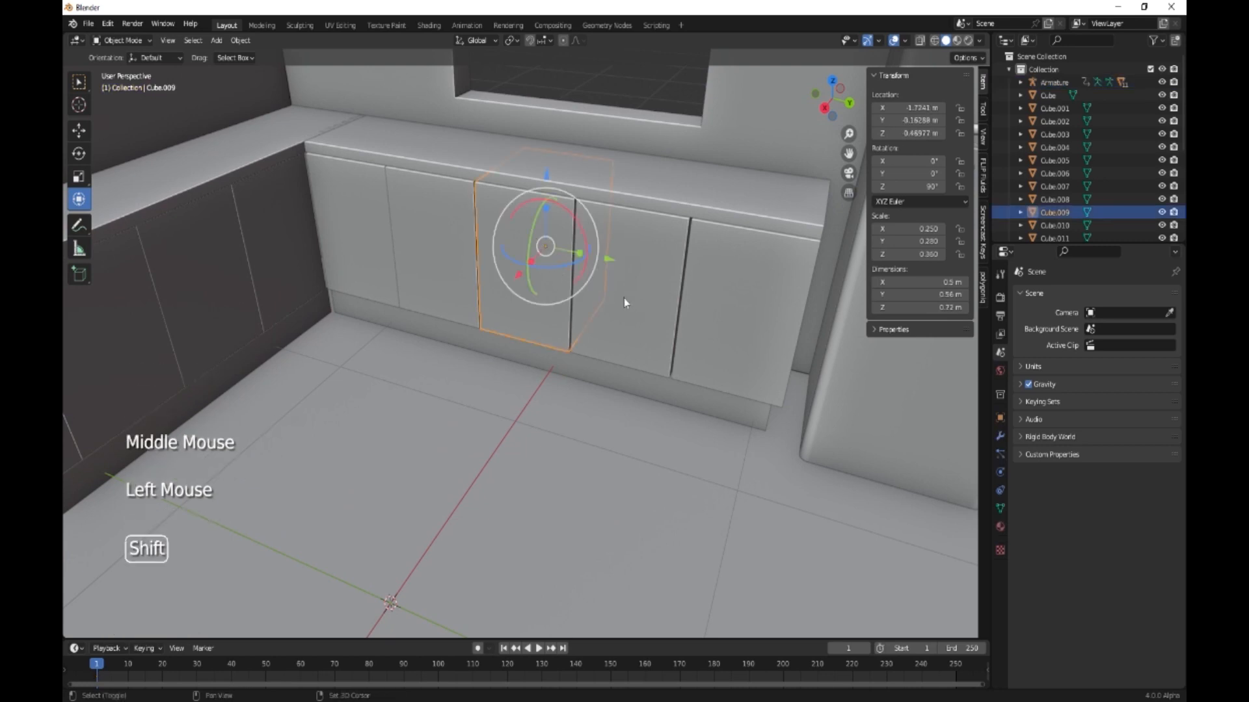
key(shift+d)
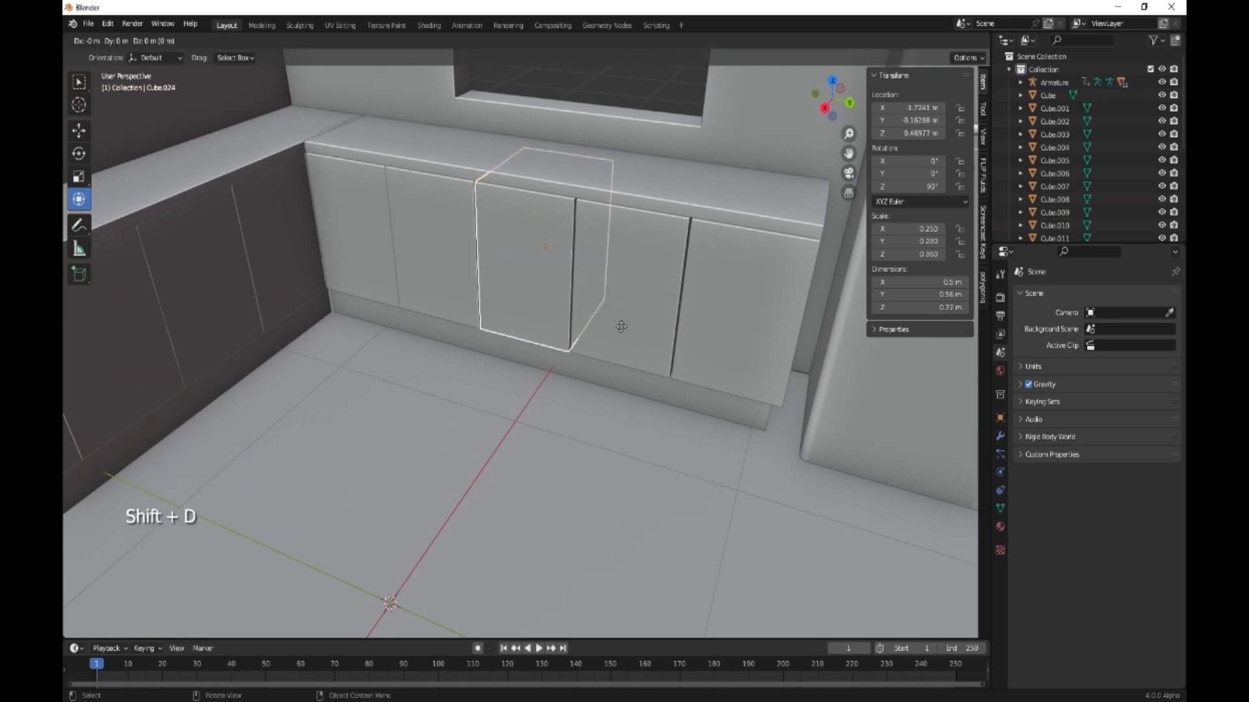
key(z)
click(686, 254)
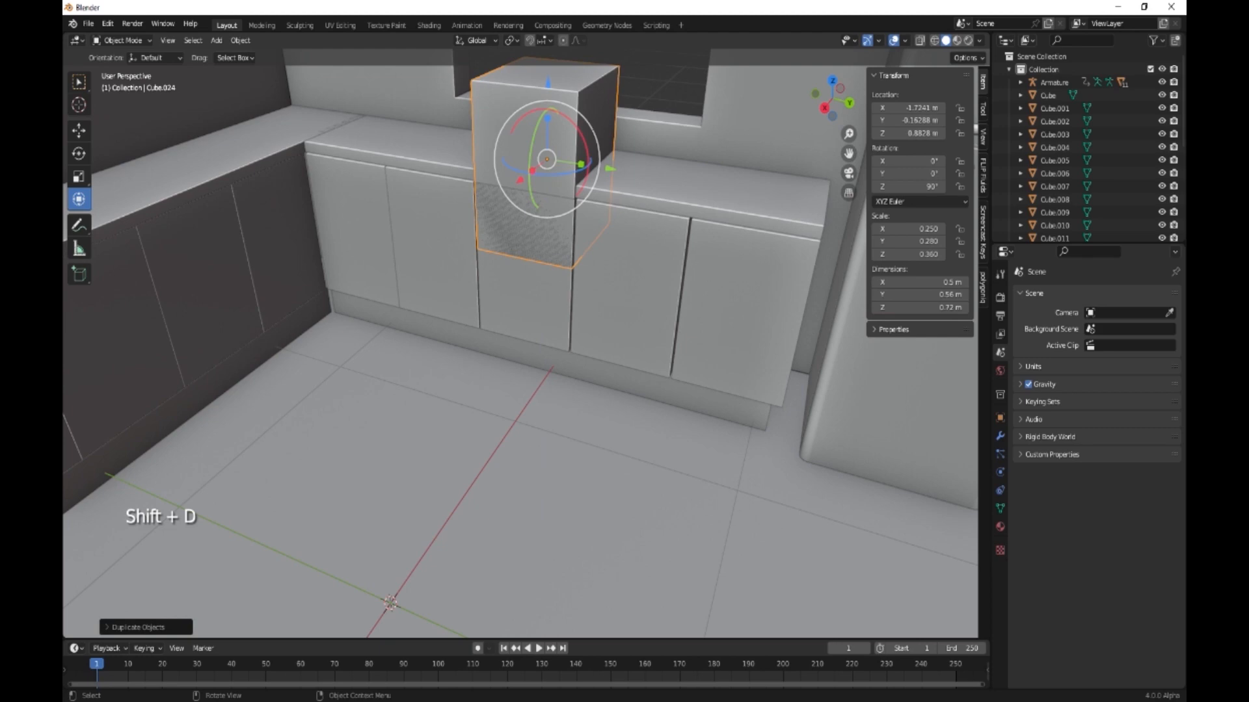
key(s)
click(660, 247)
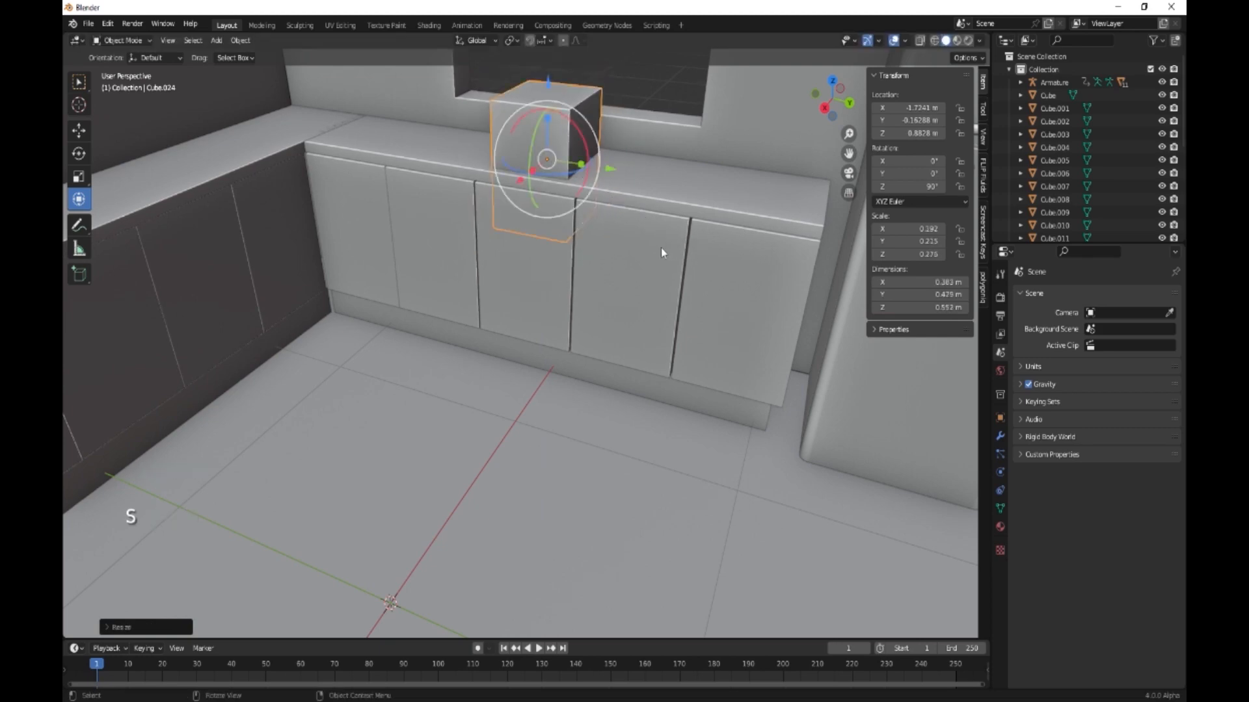
- Widen the duplicated box to about 0.478 m and slide it along the worktop to about Y -0.448 m
middle_drag(660, 248, 635, 223)
scroll(607, 189, up, 2)
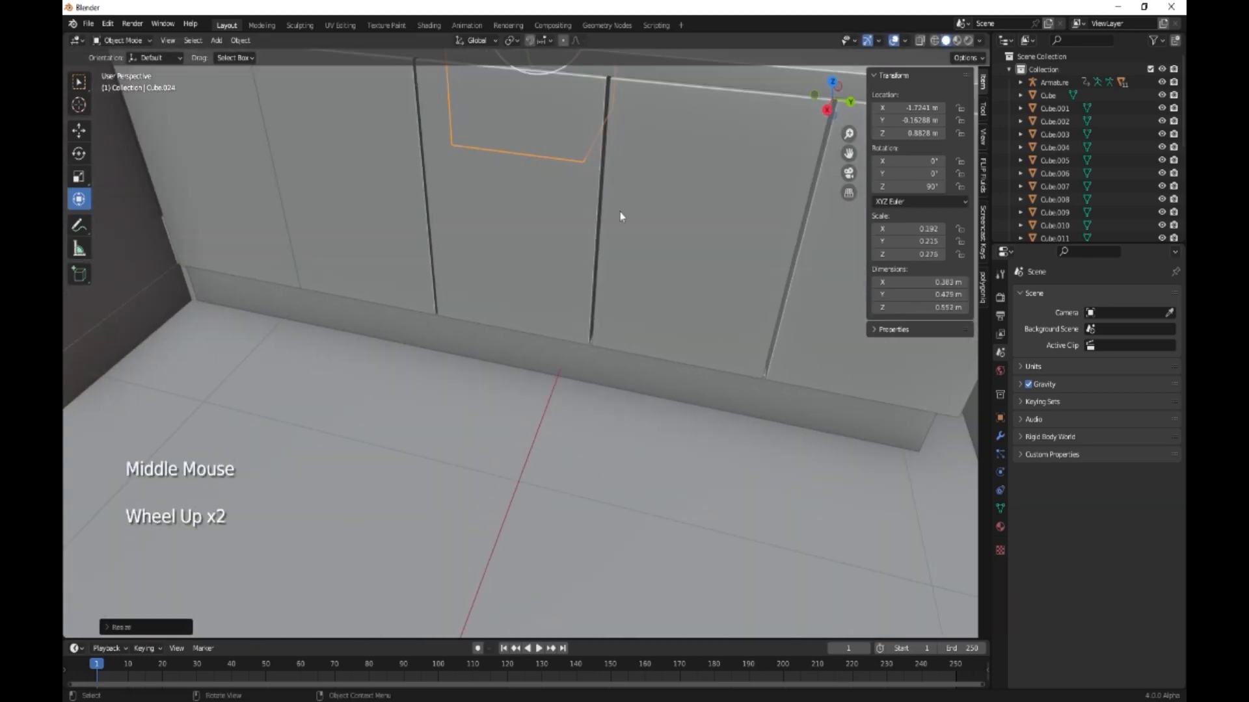
key(KP_Decimal)
middle_drag(718, 348, 585, 362)
scroll(708, 351, down, 2)
drag(557, 361, 493, 333)
middle_drag(608, 370, 638, 357)
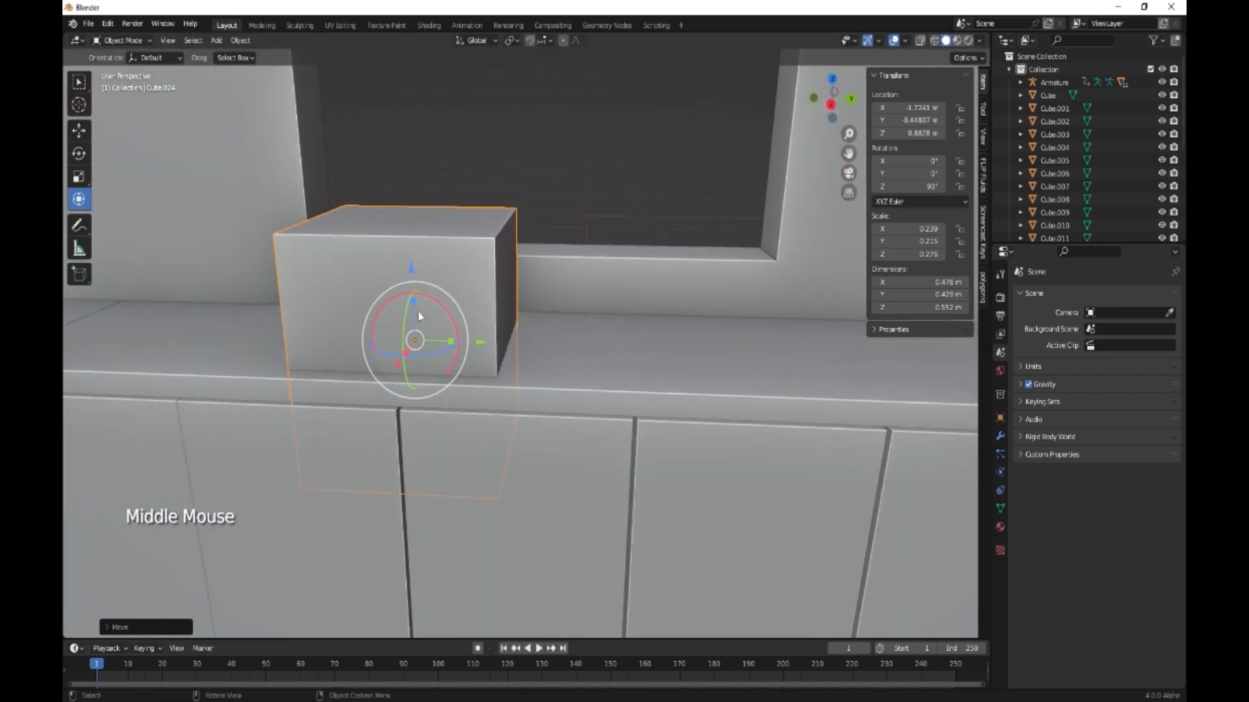
- Flatten the box to about 0.144 m high and lower it into the worktop at about Z 0.826 m, as a thin slab
drag(417, 307, 419, 336)
drag(410, 273, 412, 299)
middle_drag(535, 351, 423, 325)
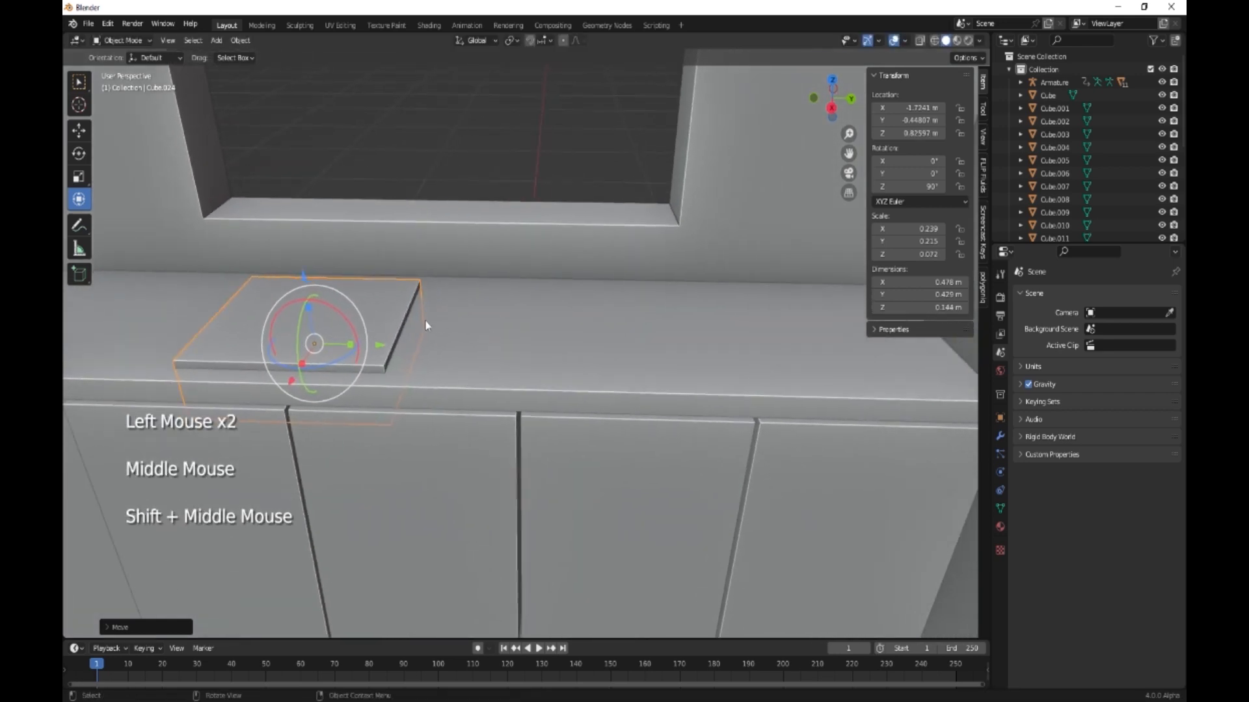
- Paste the copied toaster model into the scene and scale it down in two passes, by about 0.28 and 0.23
scroll(514, 386, down, 2)
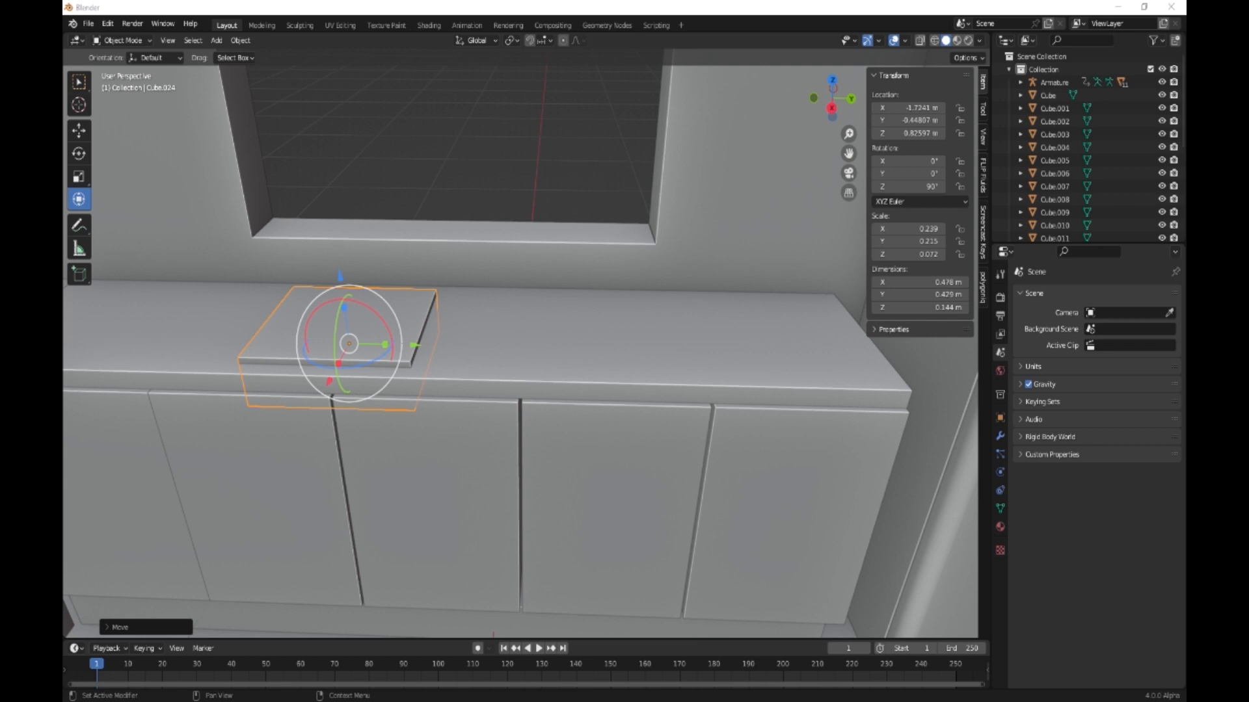
click(642, 326)
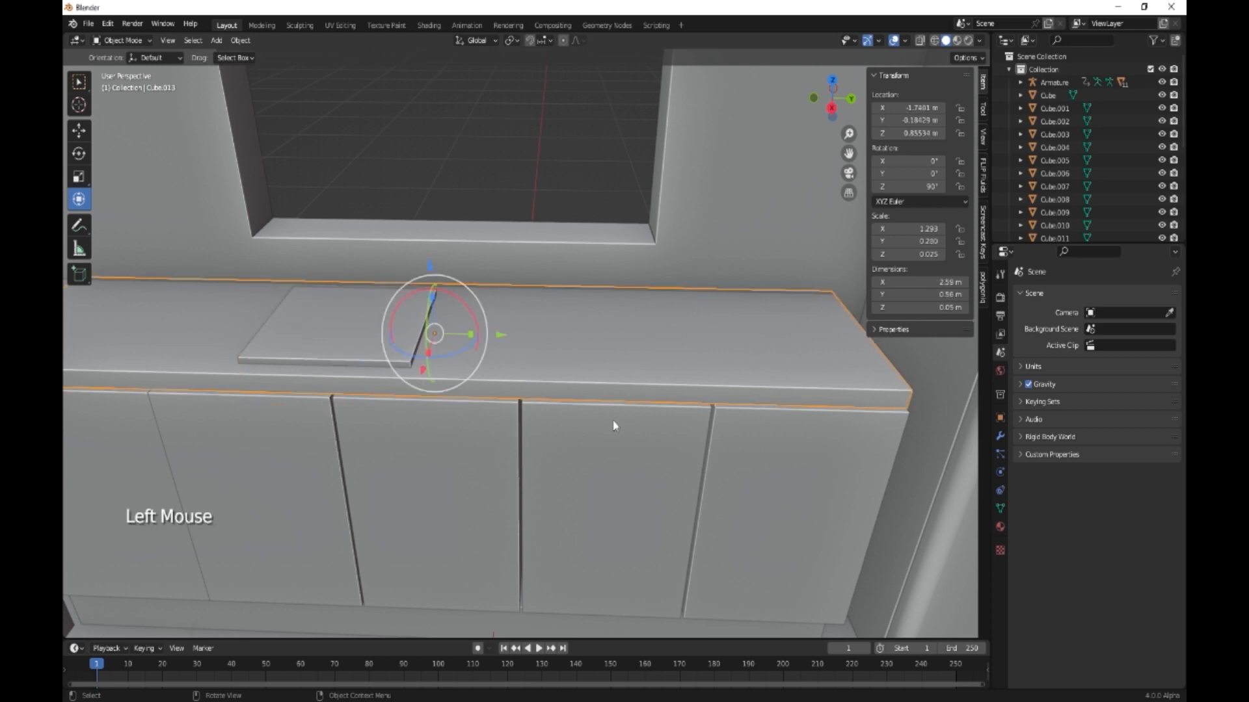
scroll(603, 434, down, 2)
key(ctrl+v)
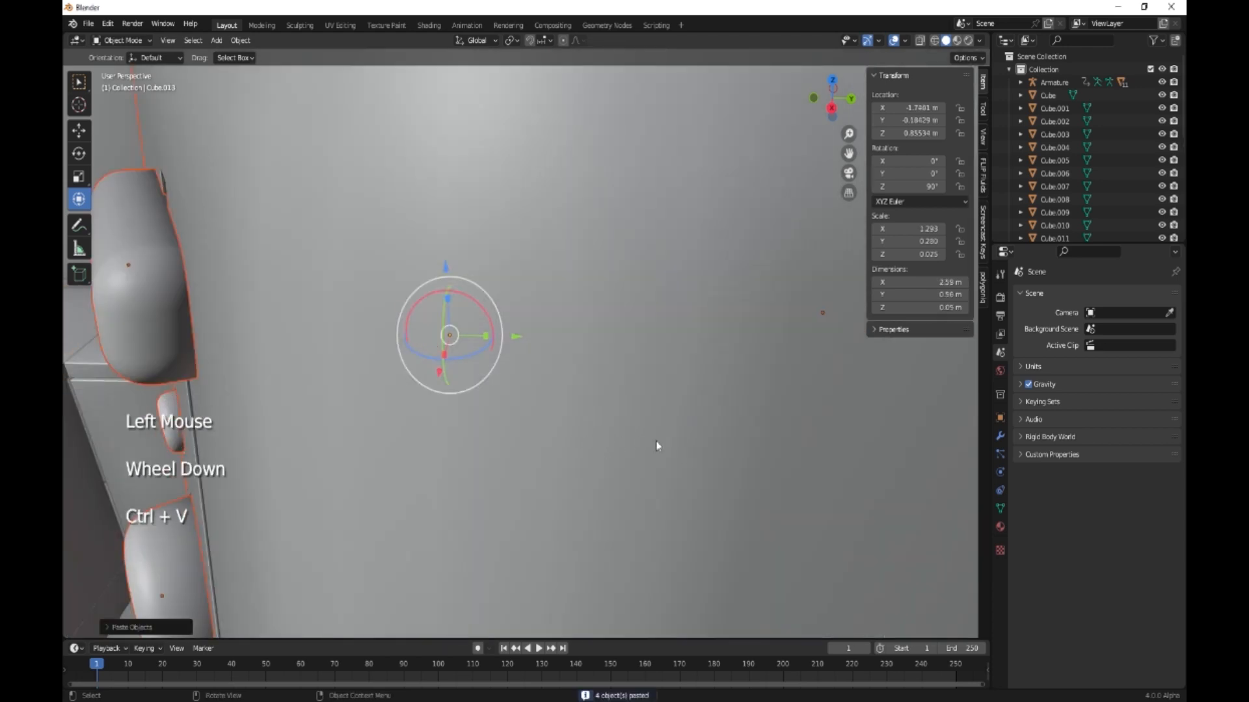
key(s)
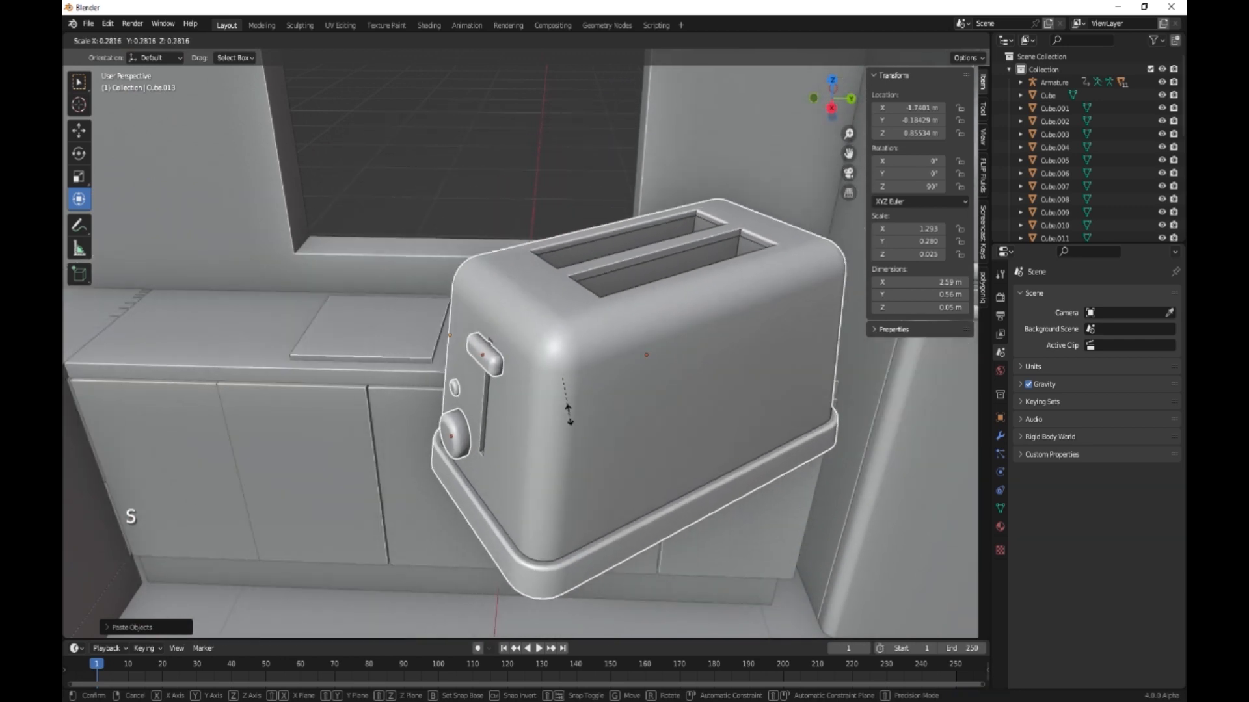
click(567, 410)
key(s)
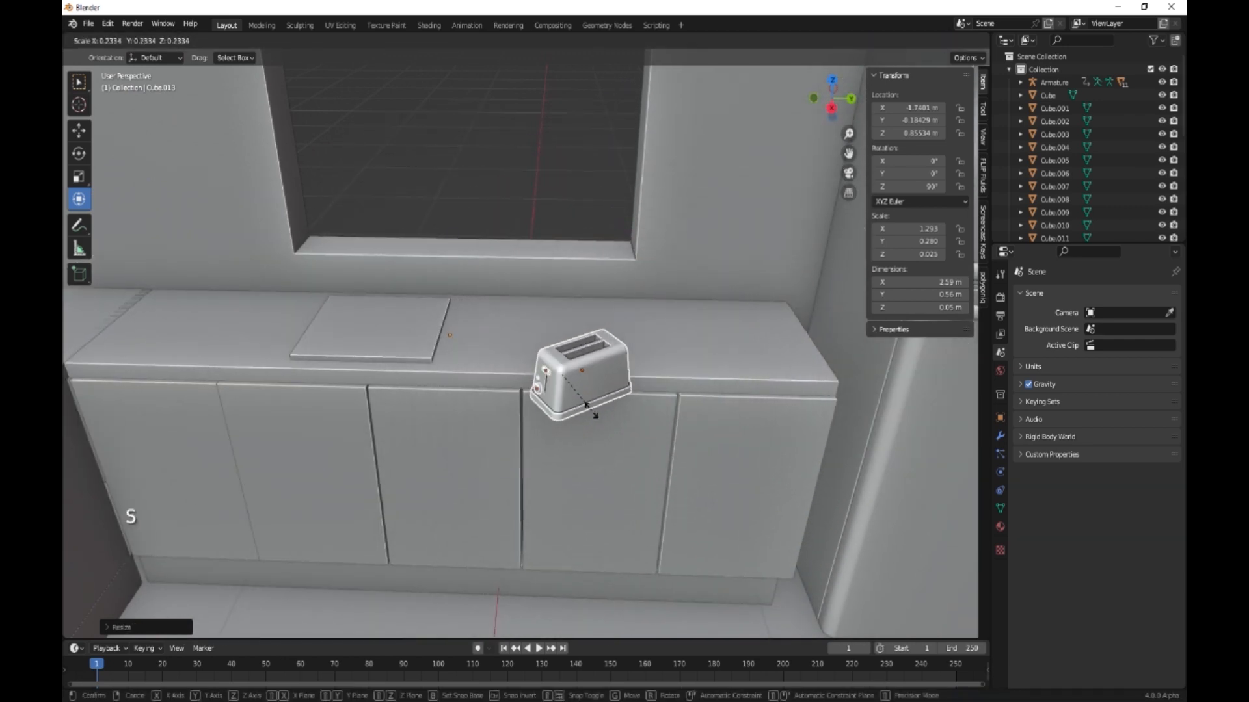
click(597, 420)
- Move the toaster along the window worktop and past the corner onto the adjoining worktop
drag(620, 385, 205, 365)
middle_drag(380, 454, 489, 482)
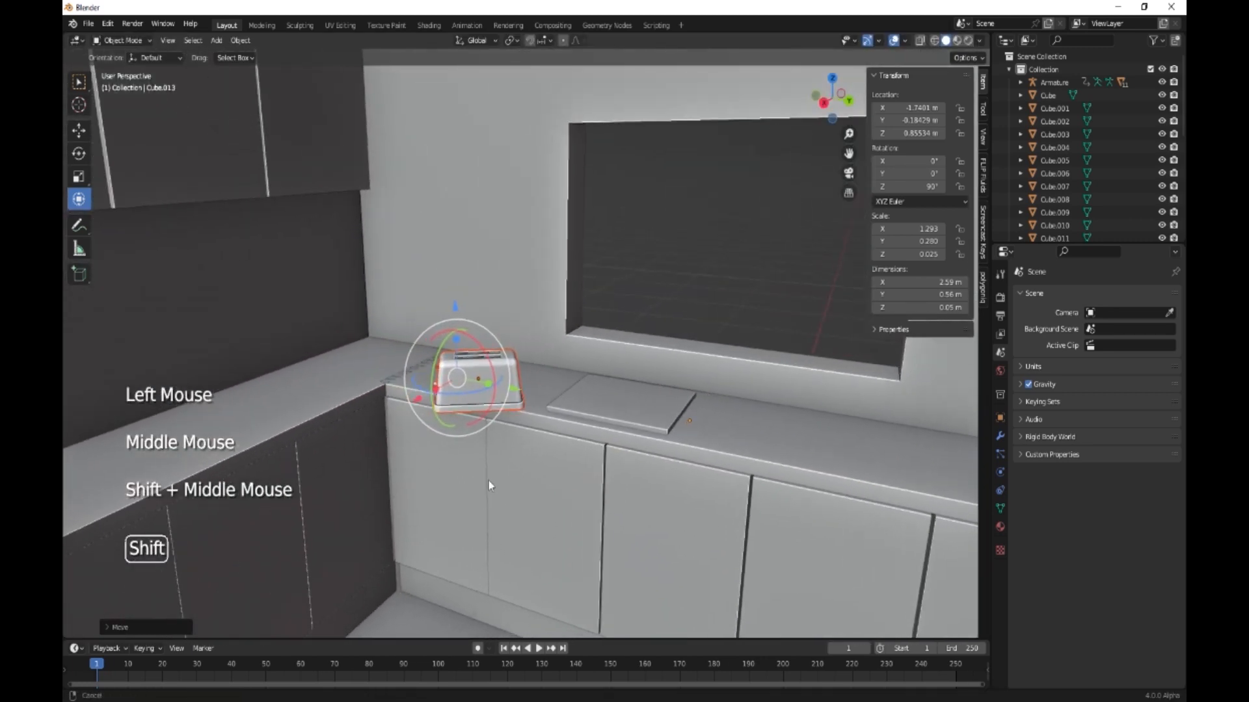
drag(524, 392, 364, 358)
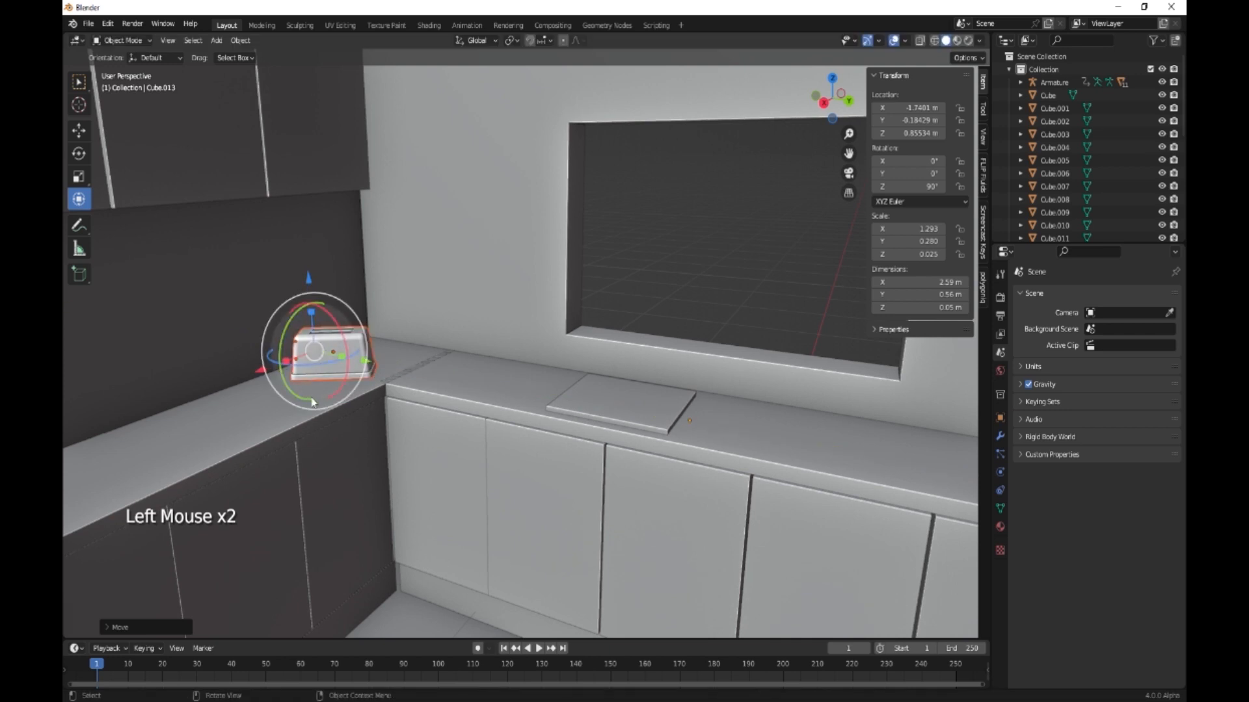
- Rotate the toaster about Z so its control side faces into the room, and settle it on the worktop near the corner
key(r)
key(z)
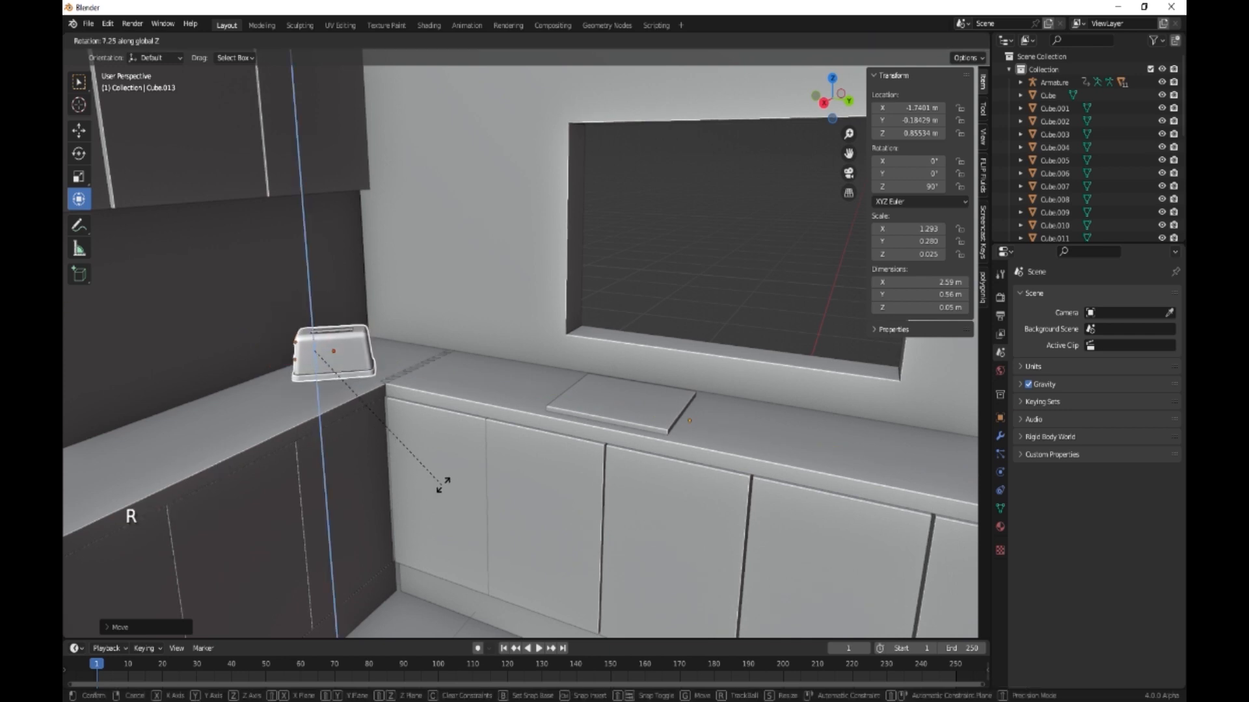
click(346, 285)
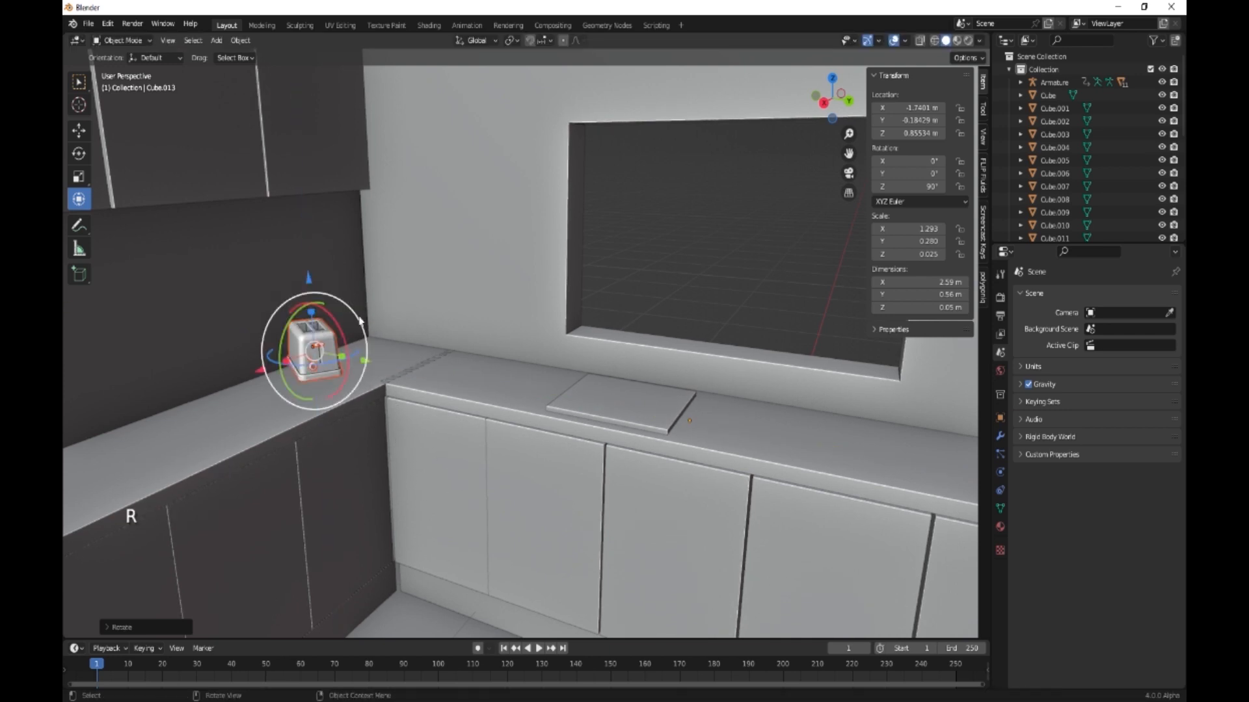
drag(305, 279, 298, 317)
drag(367, 404, 335, 391)
scroll(393, 422, down, 1)
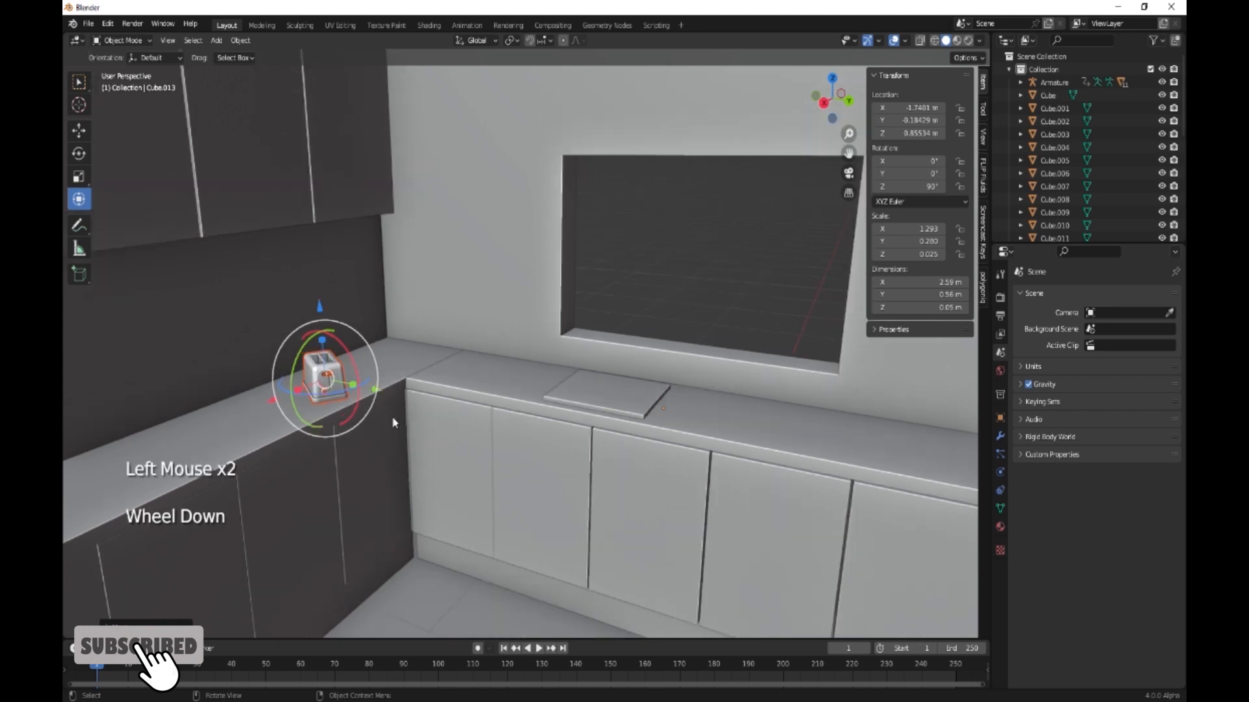
- Set the world background's colour input to an Environment Texture
middle_drag(430, 422, 475, 417)
scroll(452, 408, down, 1)
scroll(528, 408, down, 1)
scroll(533, 413, up, 1)
key(shift)
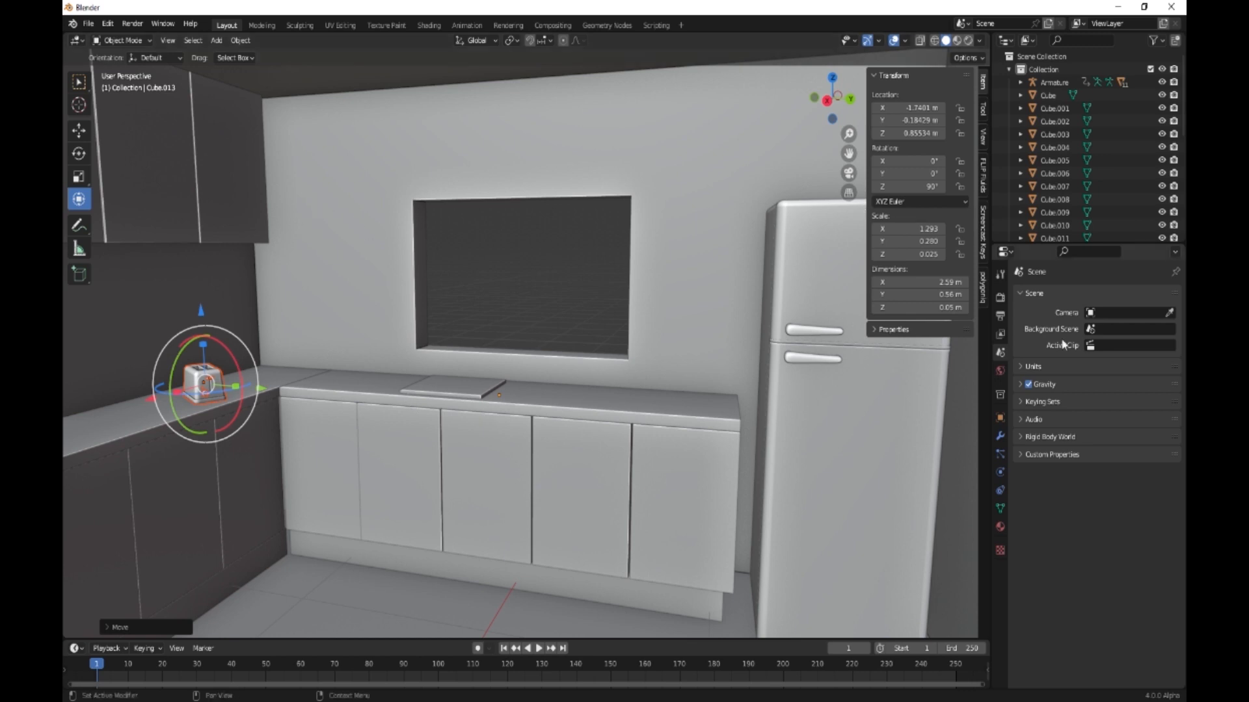
click(1000, 370)
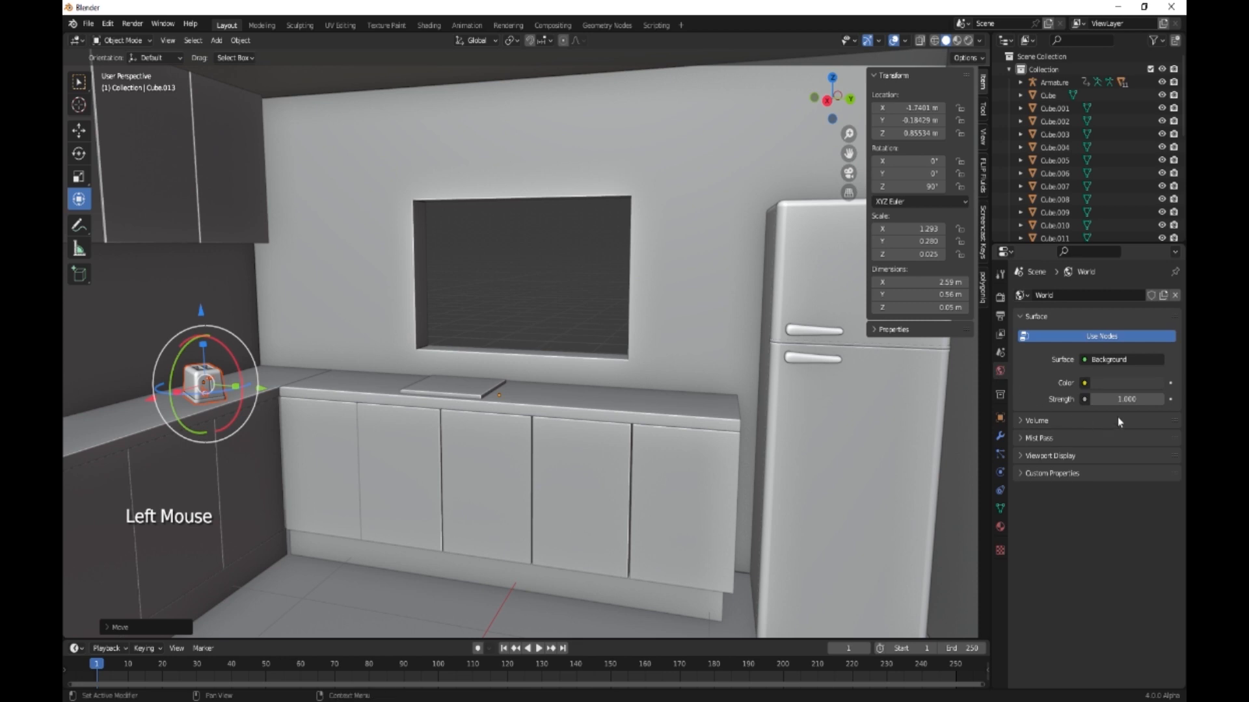
click(1084, 383)
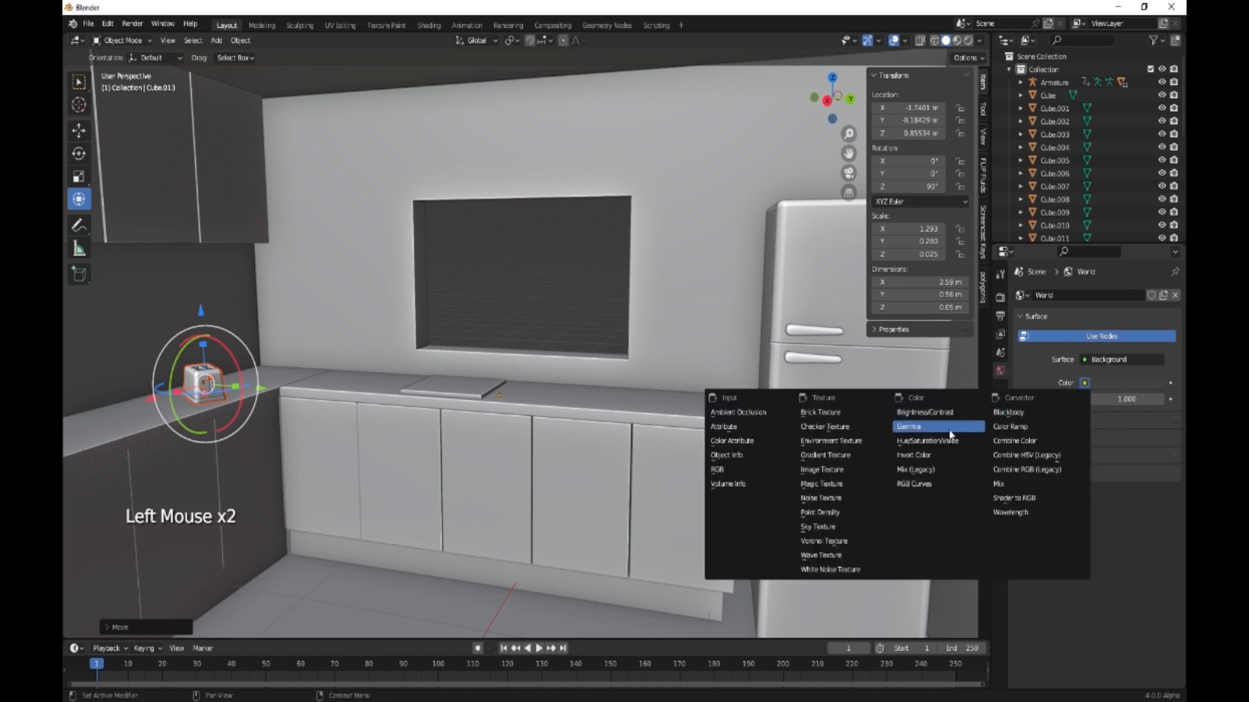
click(854, 442)
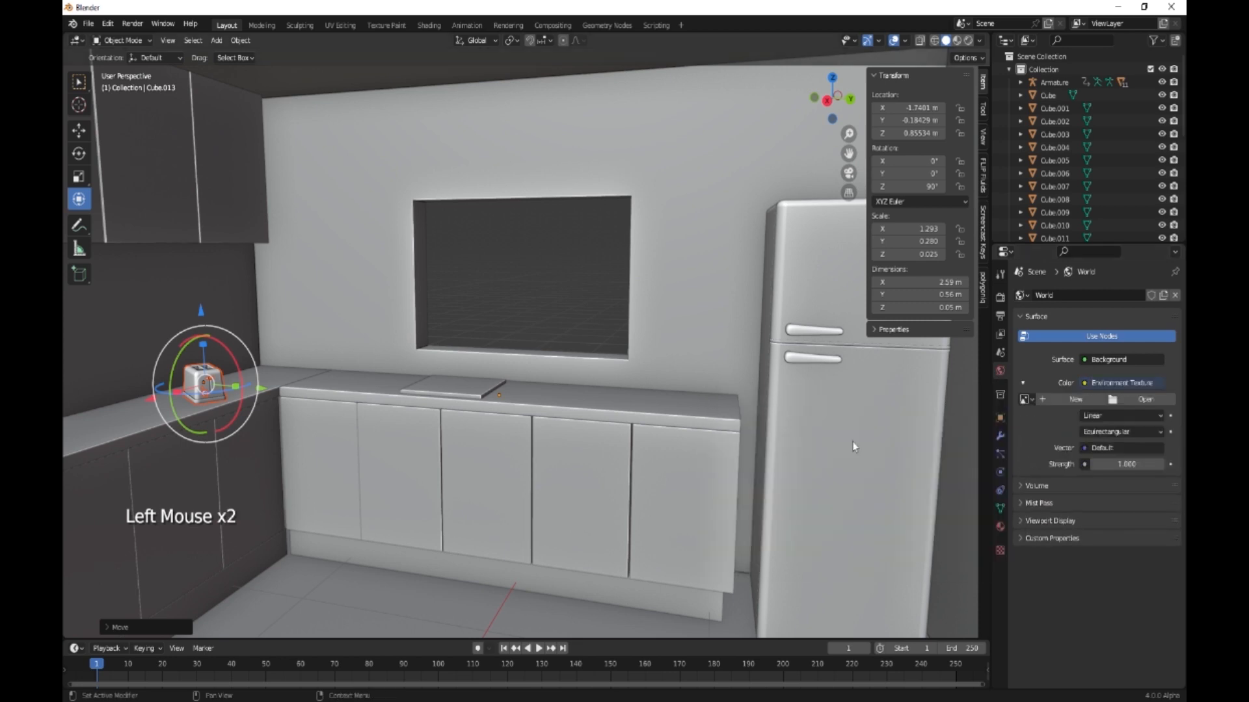
- Load symmetrical_garden_2k.hdr into the world's environment texture and switch the render engine to Cycles
click(1145, 401)
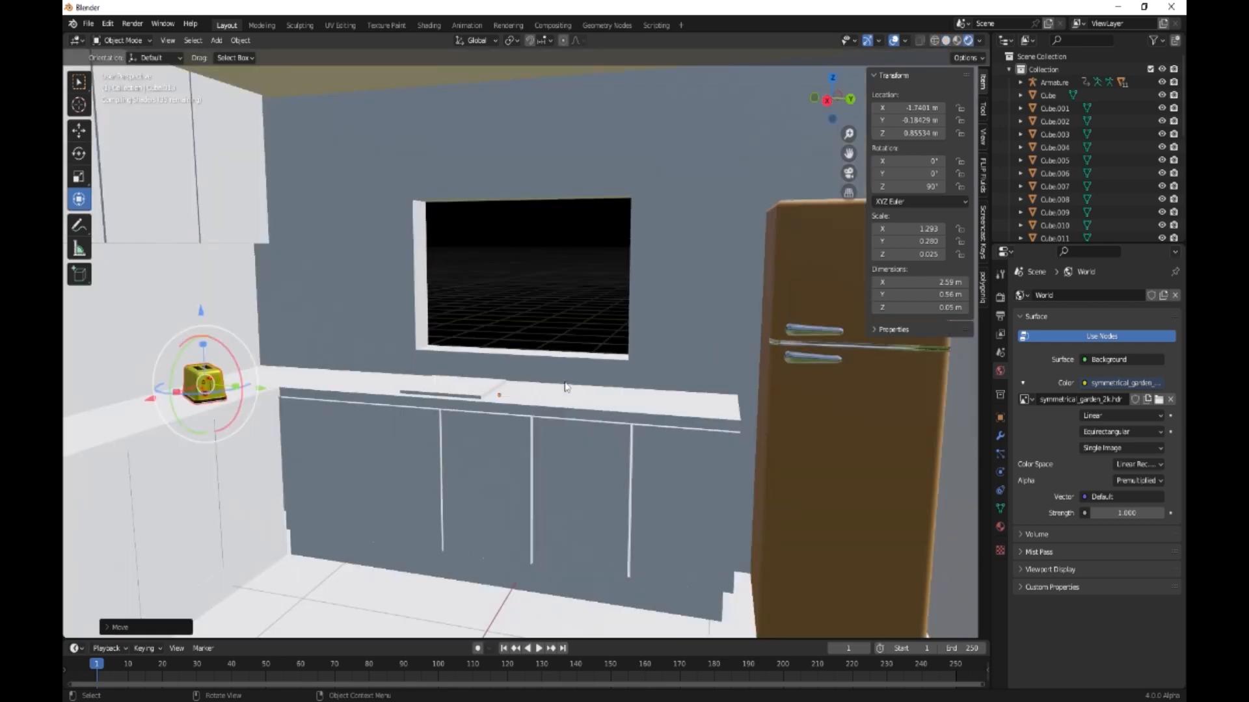
middle_drag(619, 451, 913, 408)
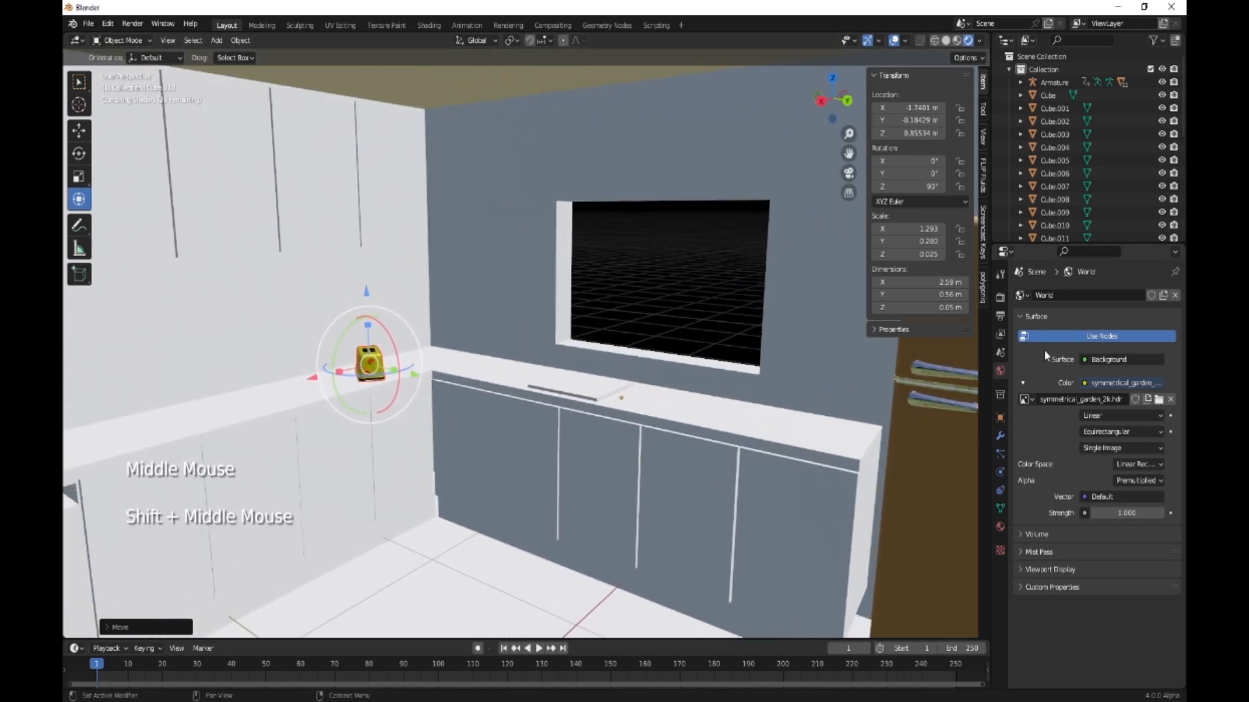
click(1000, 297)
click(1104, 299)
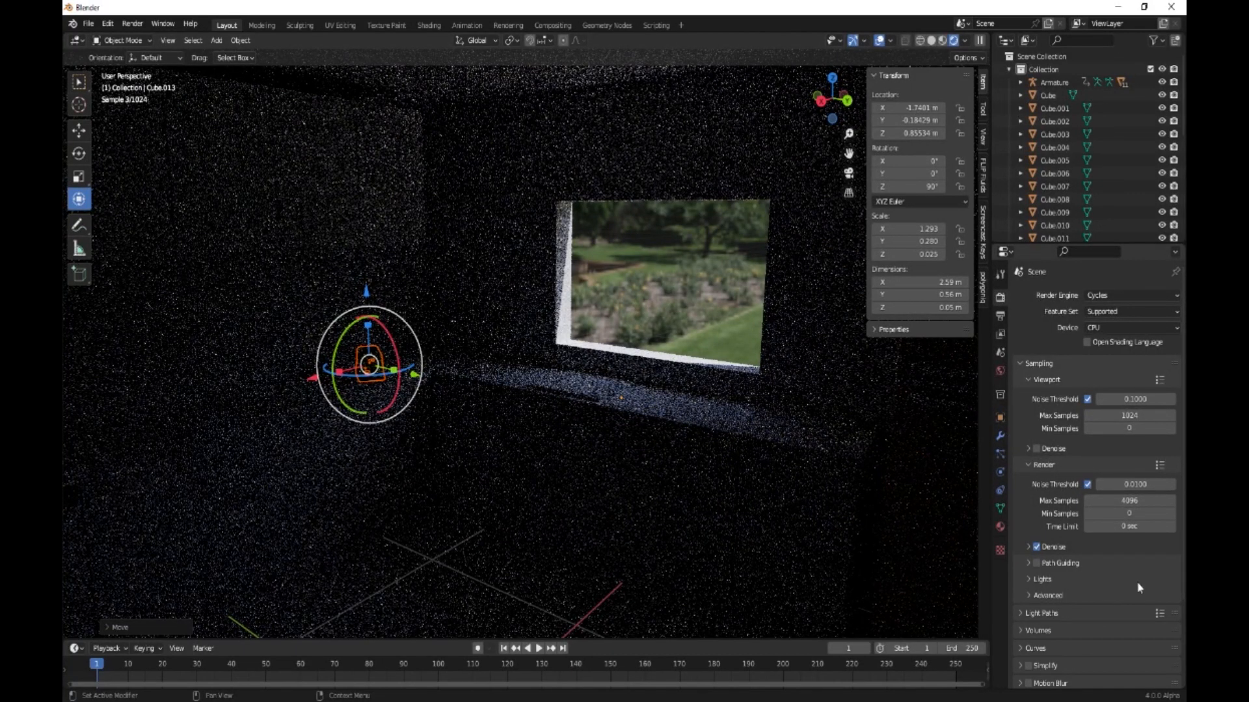
- Set the world background strength to 3 and turn on denoising for the viewport render
click(1000, 370)
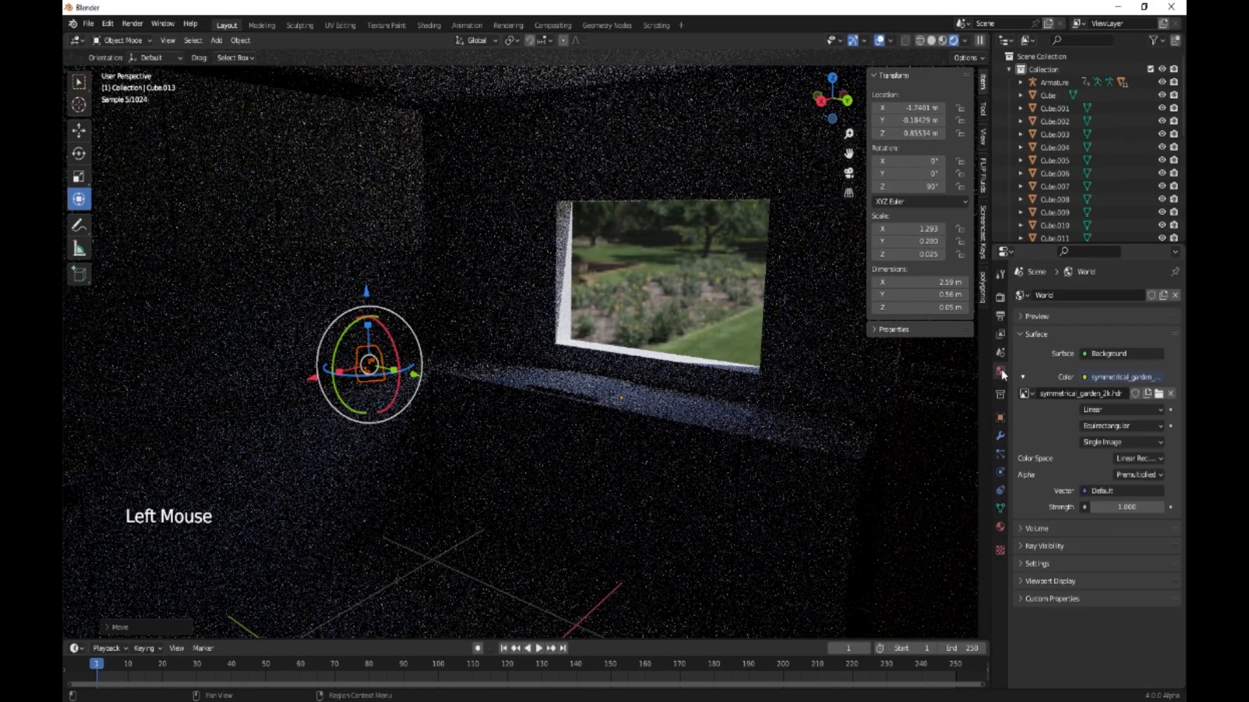
double_click(1121, 506)
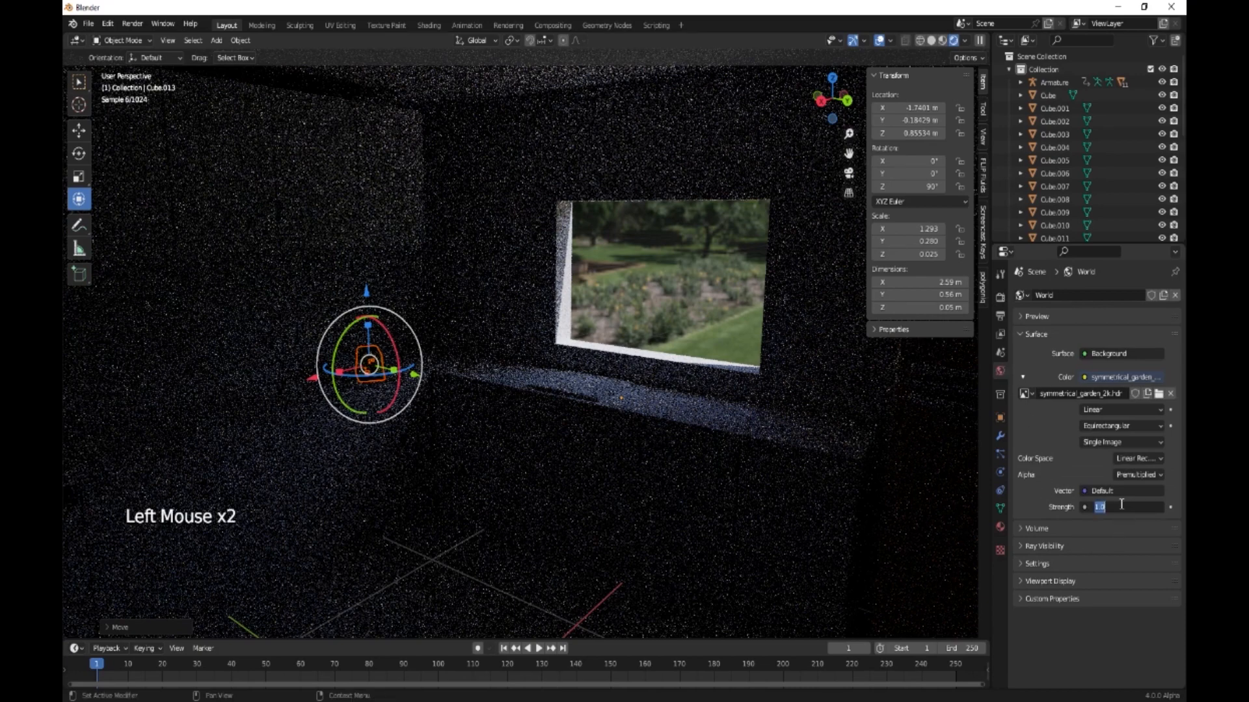
text(3)
key(Return)
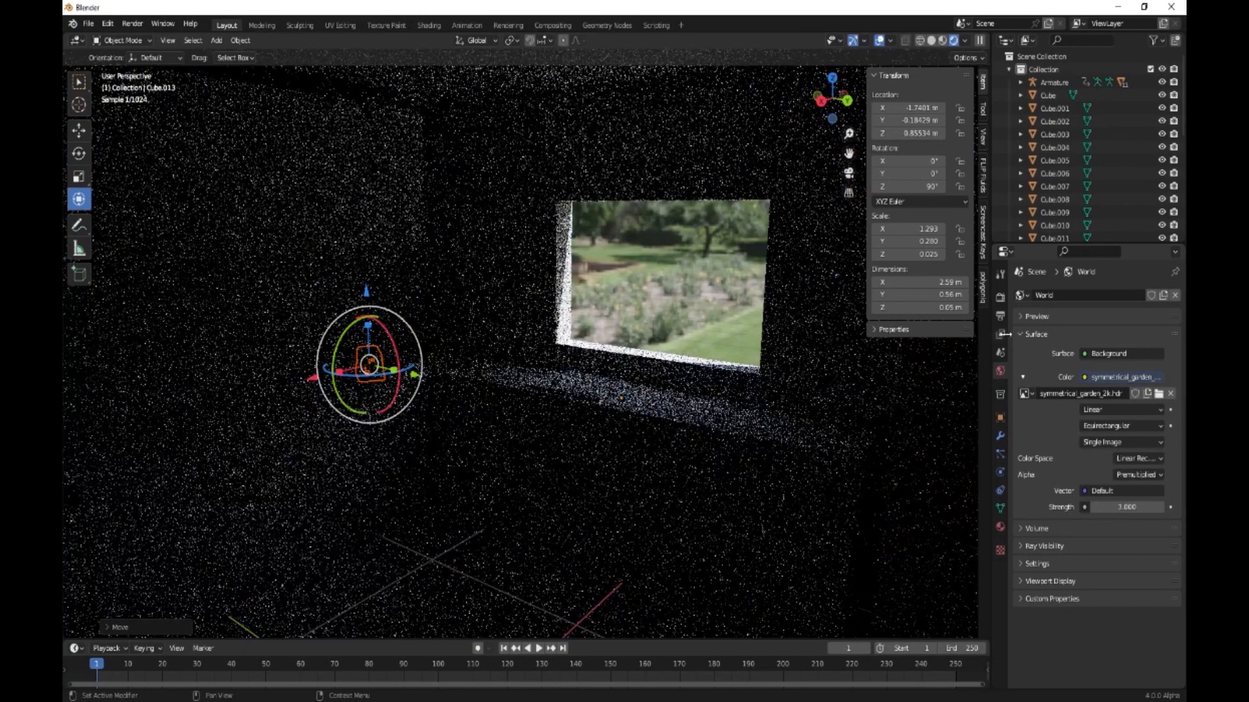
click(1000, 297)
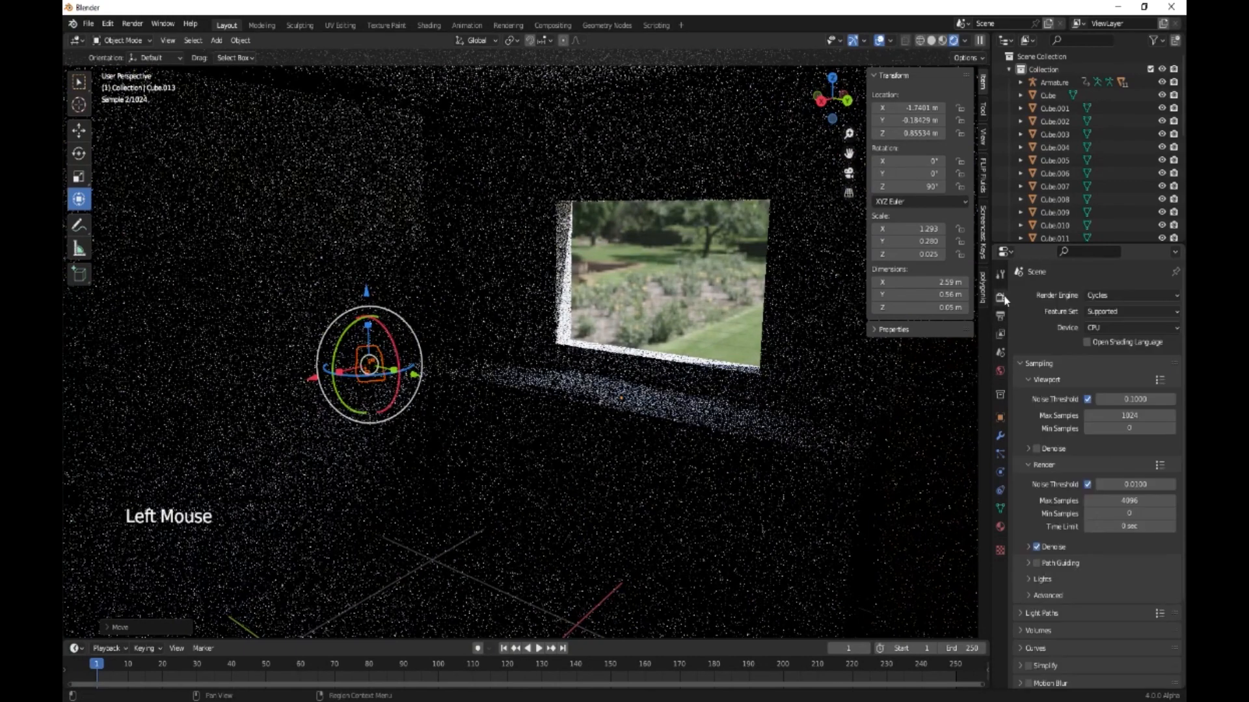
click(1037, 450)
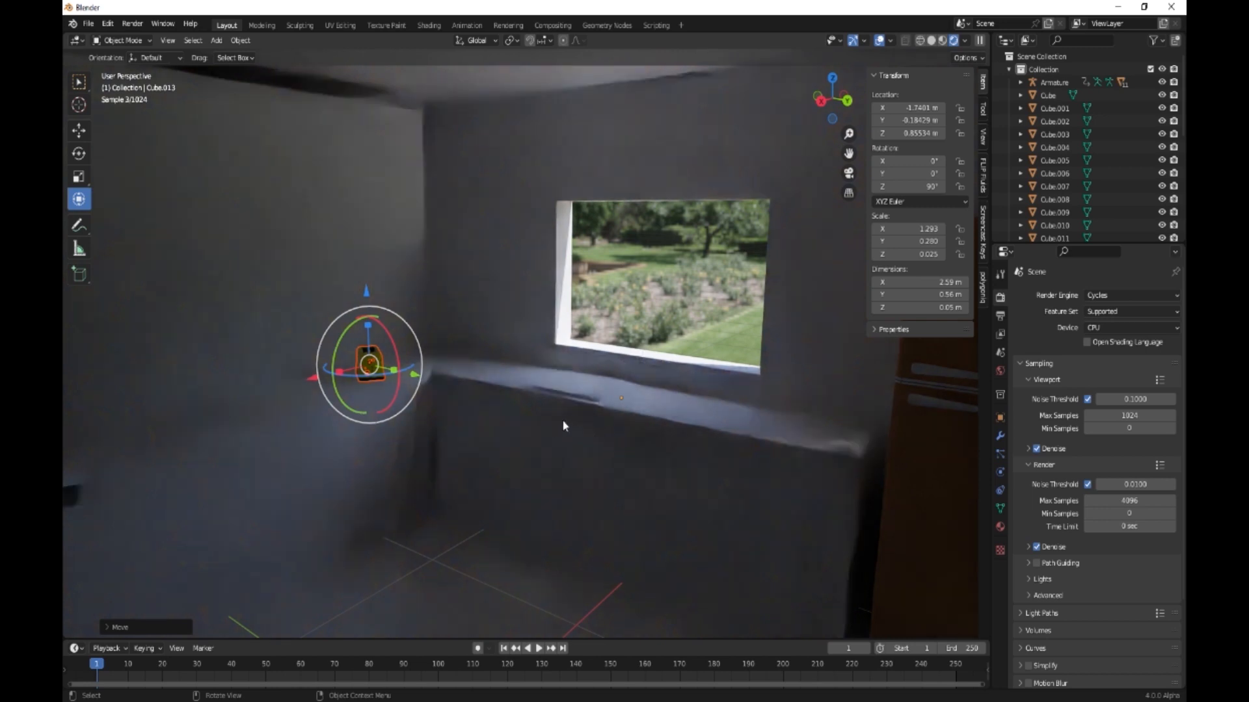
- Split the 3D viewport and turn the new area into a Shader Editor showing the World nodes
drag(65, 38, 440, 115)
click(77, 40)
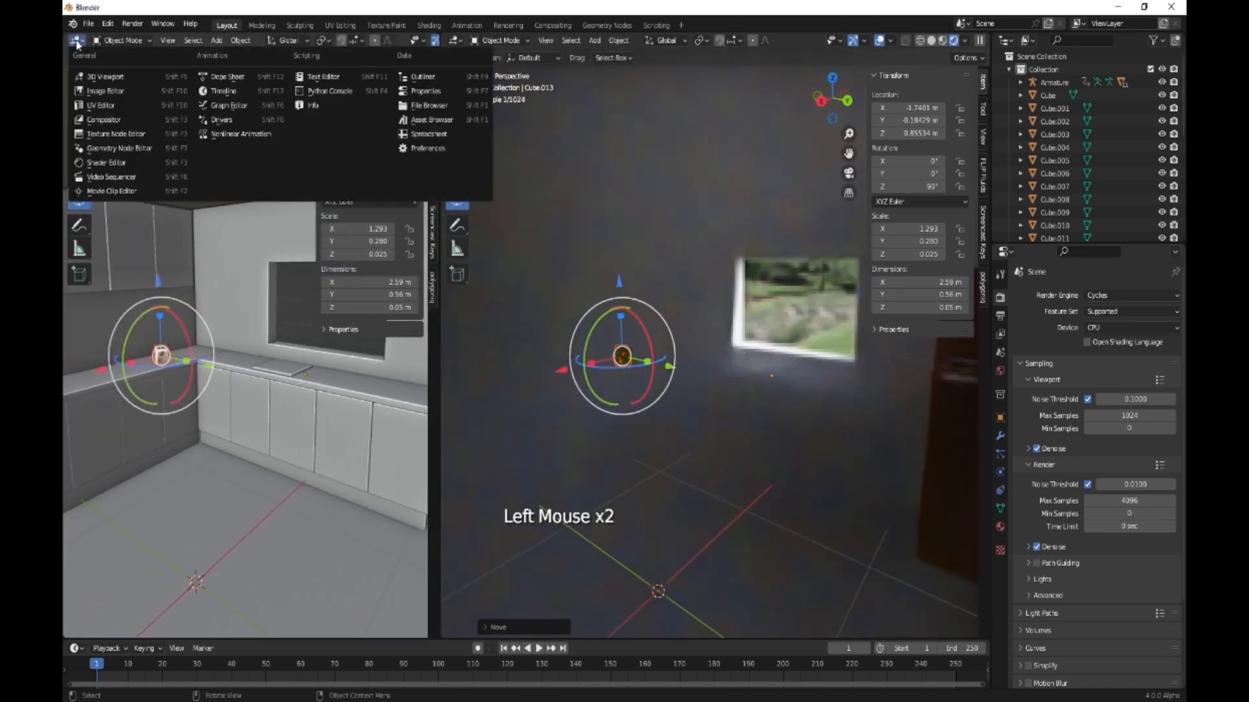
click(106, 168)
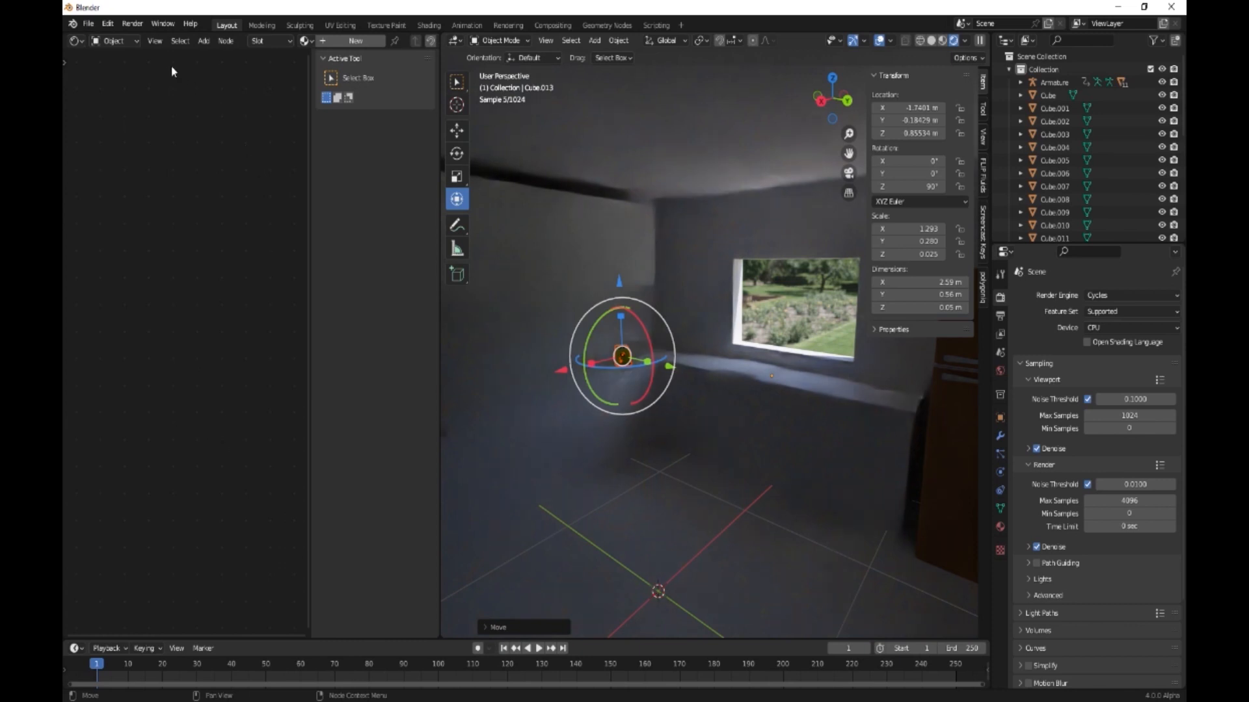
click(115, 41)
click(114, 69)
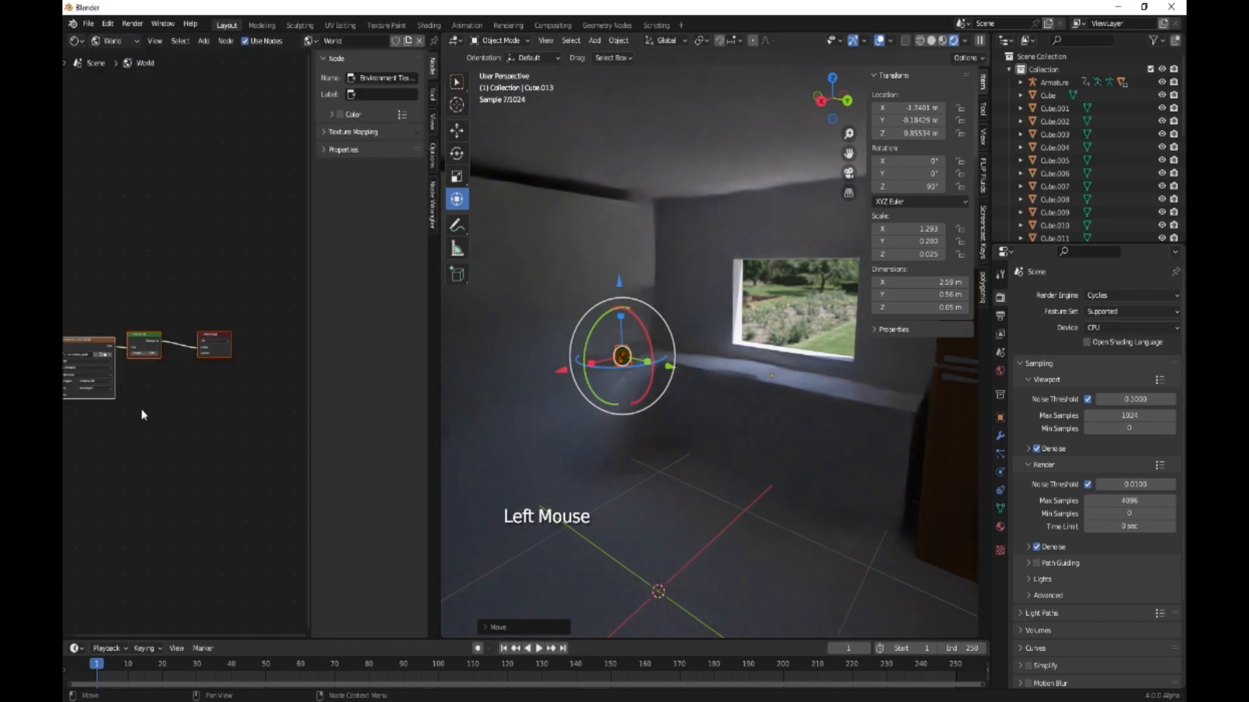
middle_drag(139, 412, 190, 380)
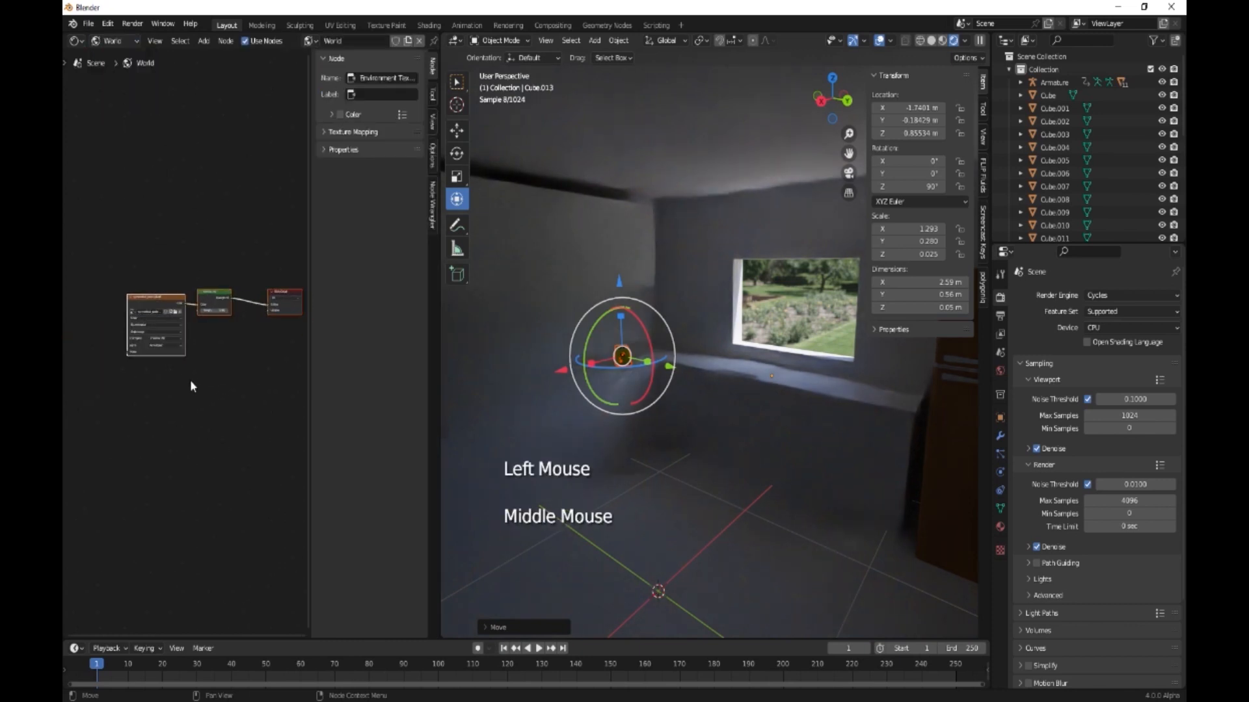
- Add Mapping and Texture Coordinate nodes to the Environment Texture node with Node Wrangler
click(158, 298)
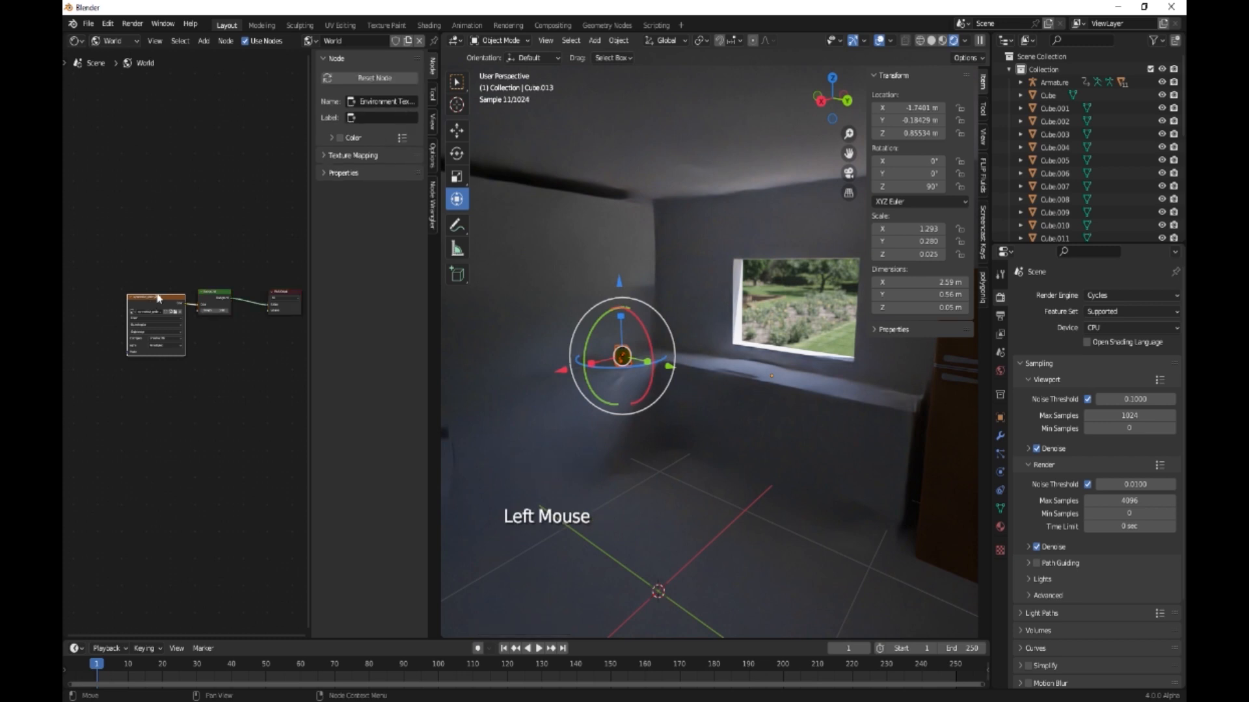
key(ctrl)
key(ctrl+t)
- Rotate the garden HDRI in the Mapping node to Z 220° and Y 34.2°
middle_drag(139, 410, 235, 394)
scroll(151, 356, up, 2)
scroll(150, 356, up, 5)
scroll(215, 401, up, 2)
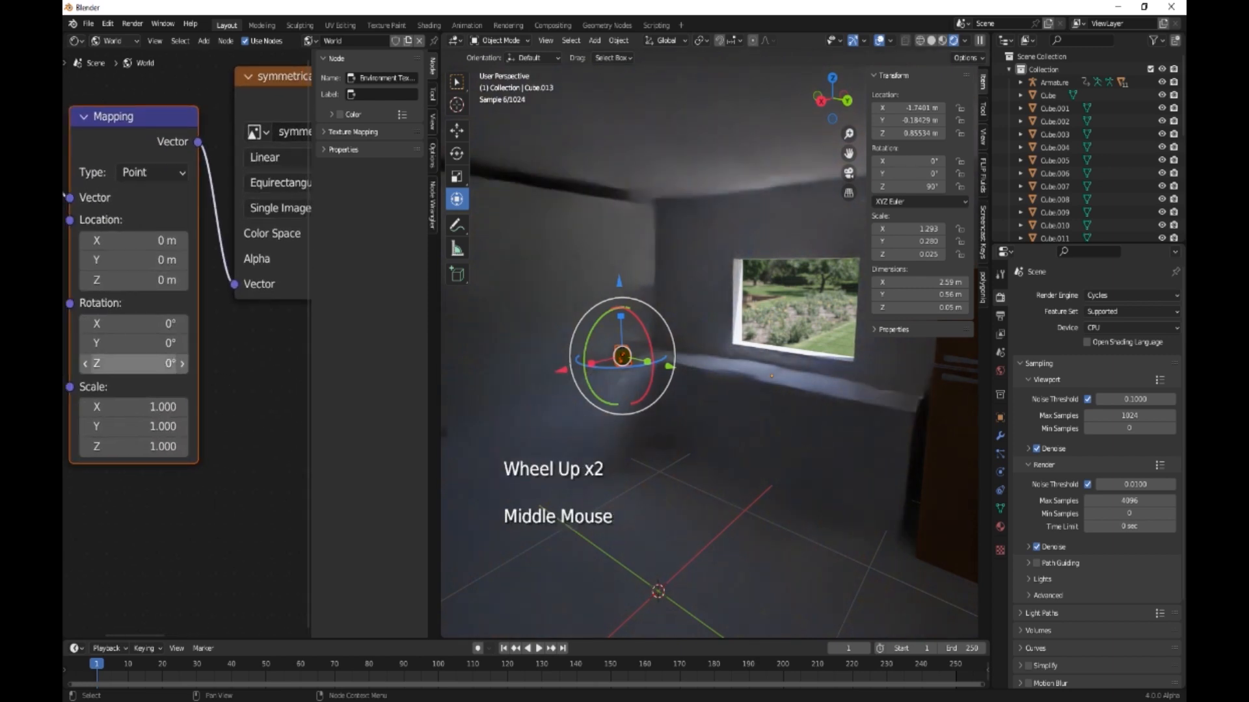
drag(134, 363, 872, 363)
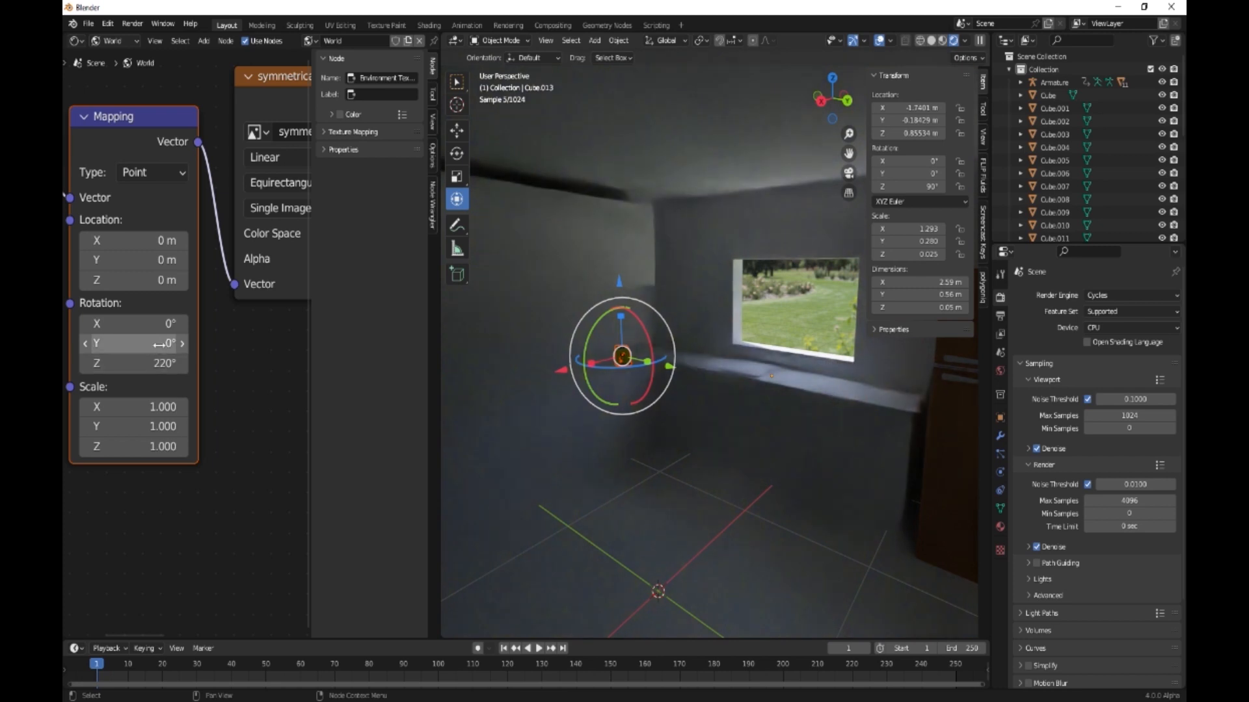
drag(158, 345, 602, 345)
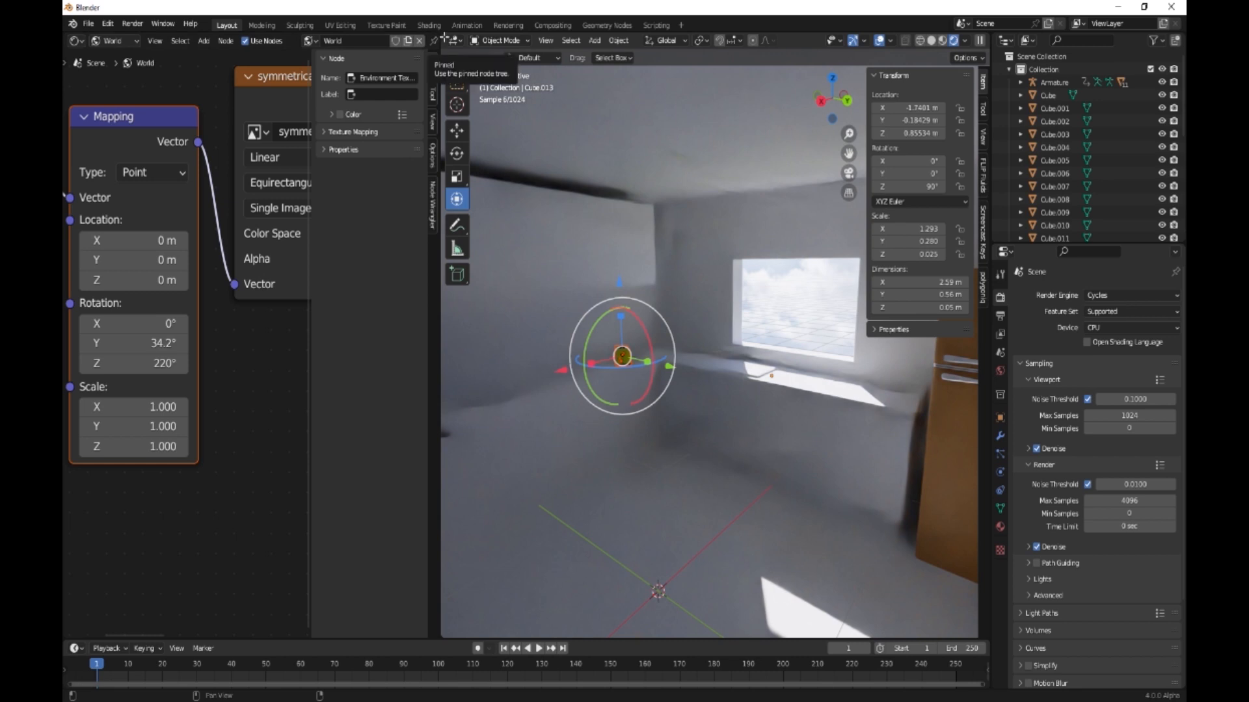
- Close the Shader Editor area and hide the 3D viewport's sidebar, toolbar and gizmos
drag(444, 39, 260, 138)
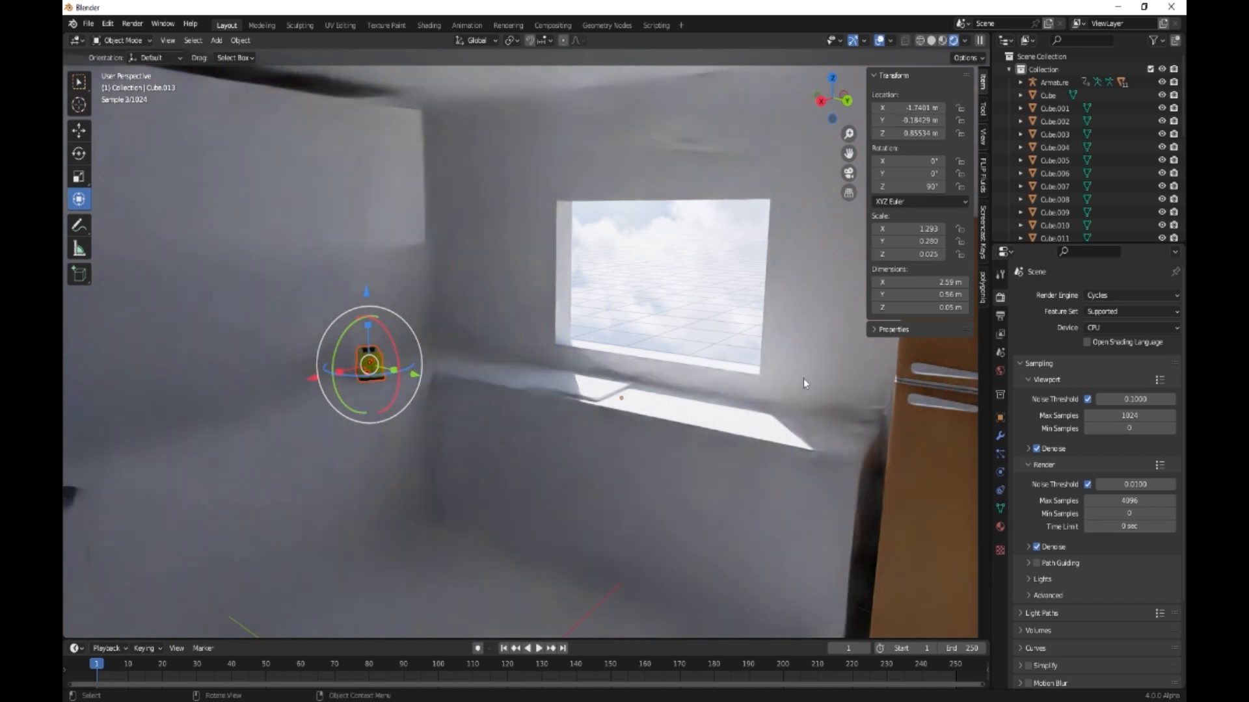
key(n)
key(t)
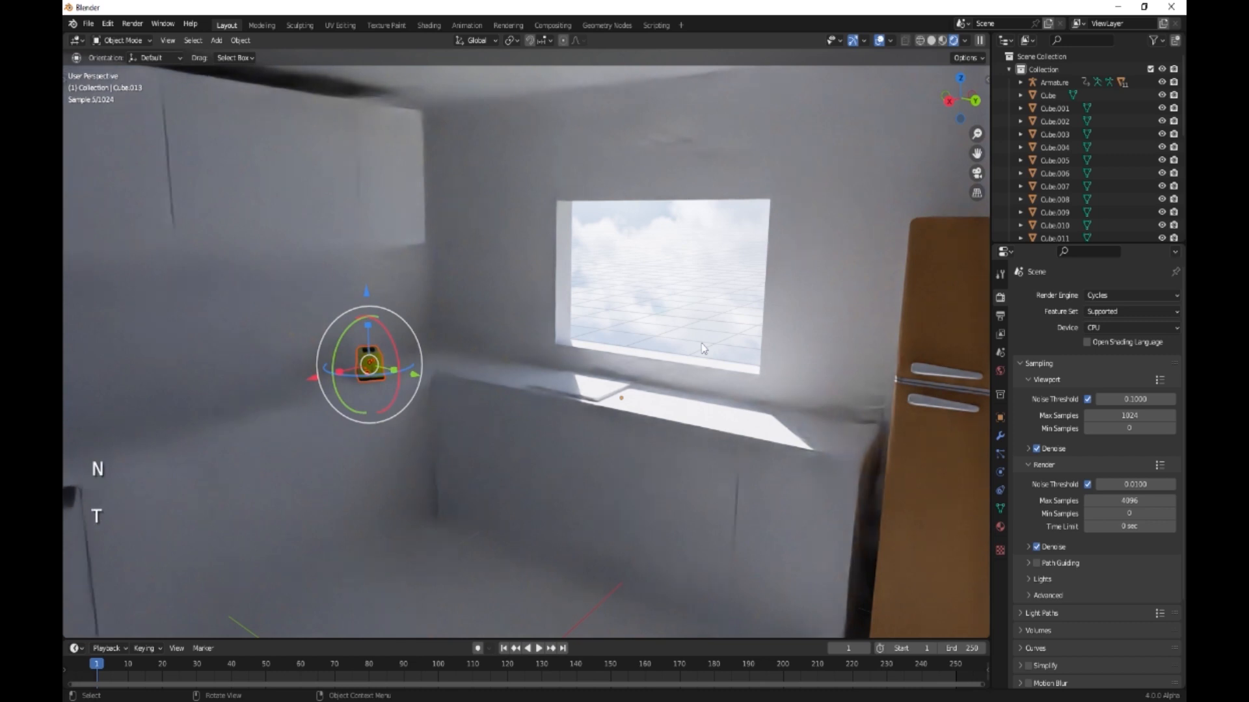
click(854, 40)
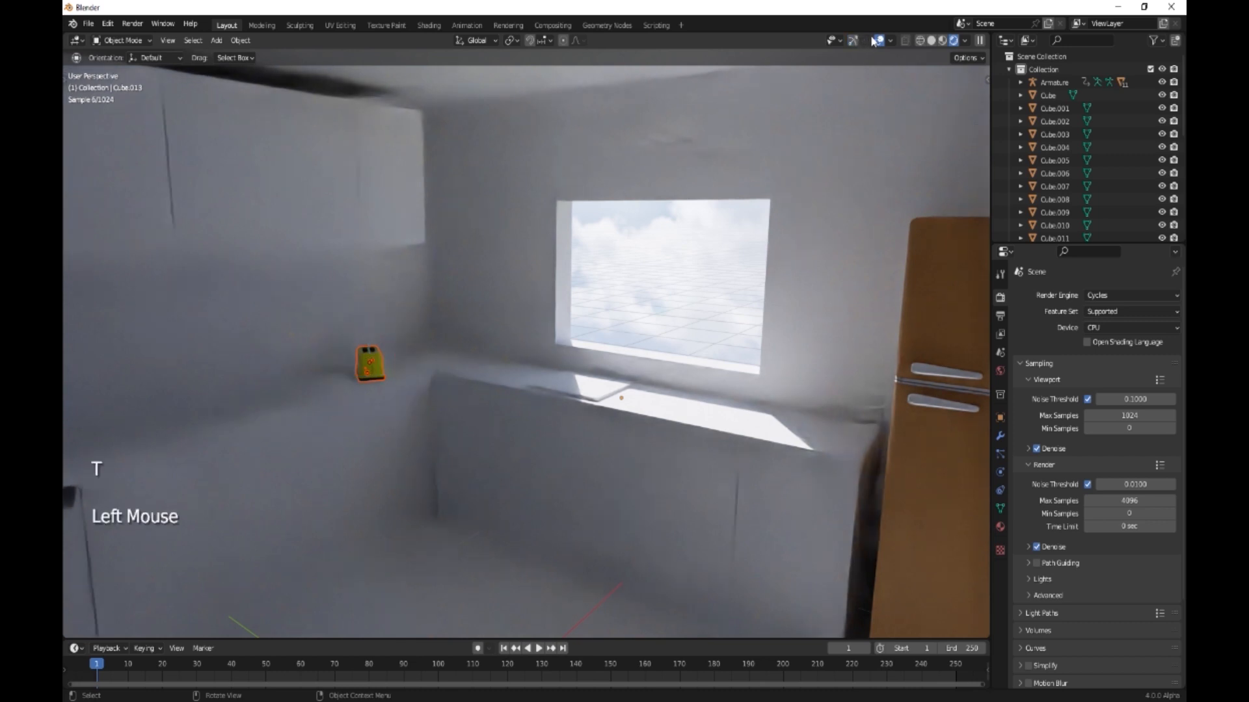
click(878, 40)
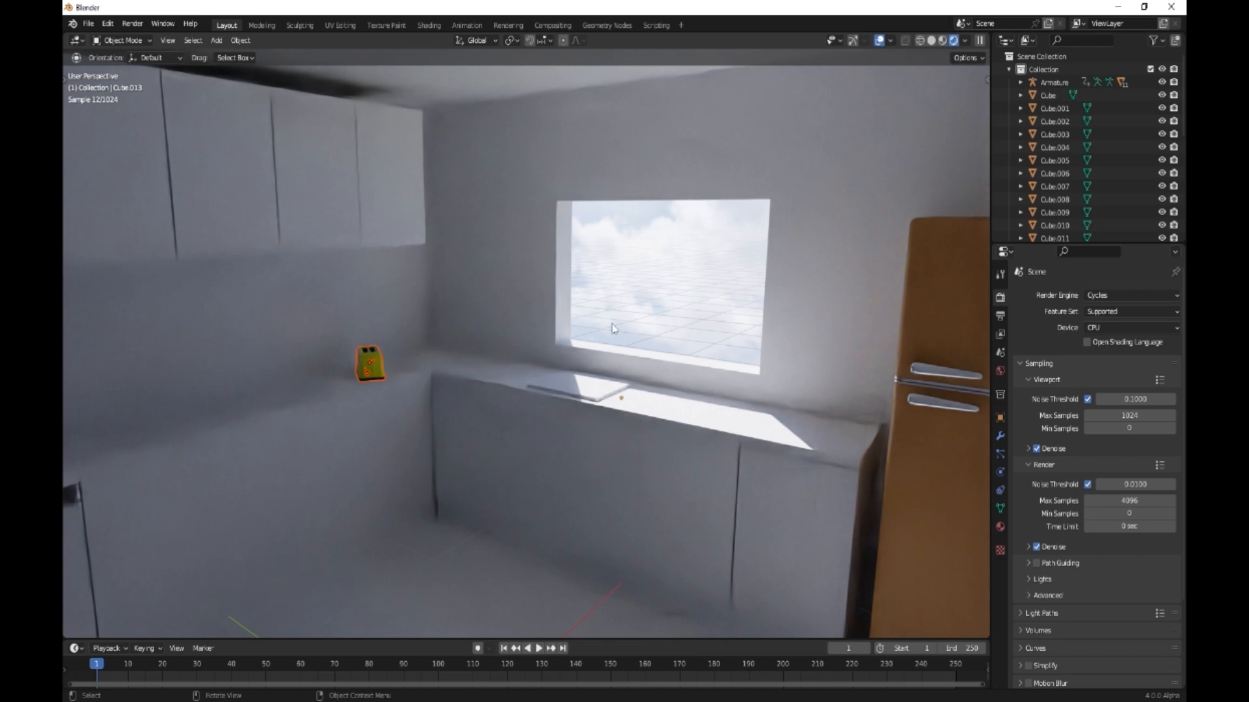
- Give the base cabinet beside the fridge a new material with a beige base colour: hue 0.128, saturation 0.423, value 0.8
click(811, 523)
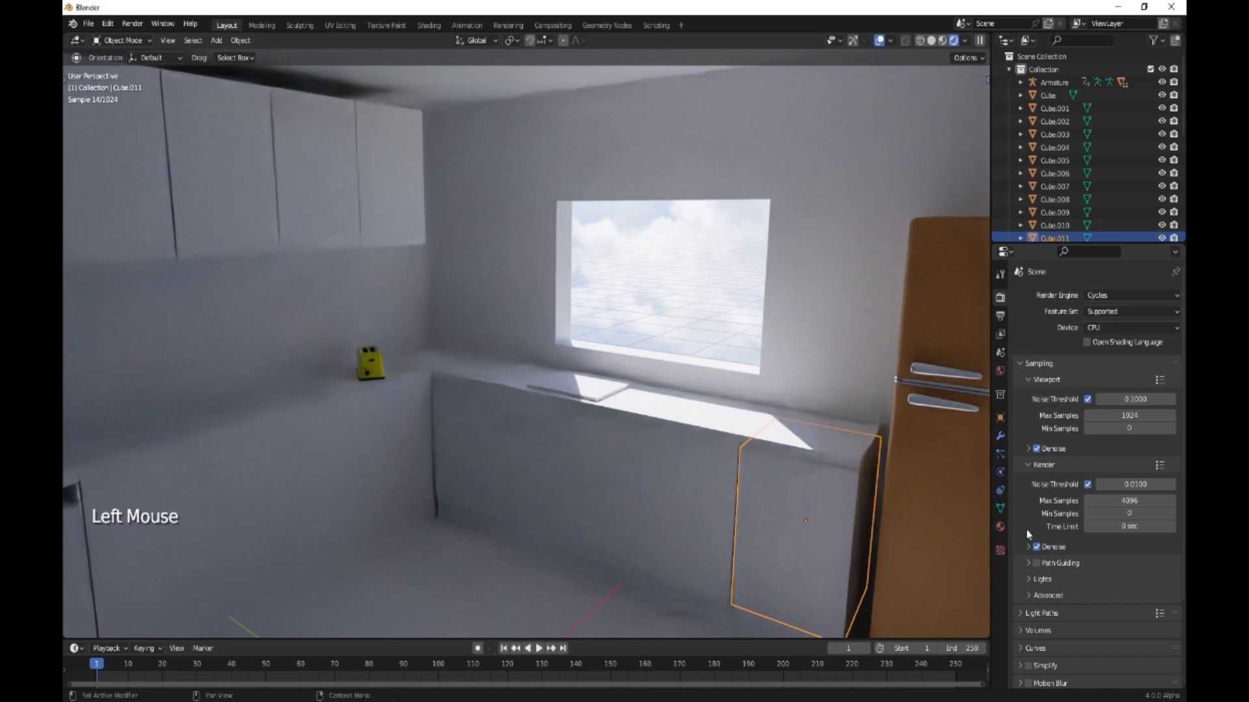
click(1000, 526)
click(1062, 352)
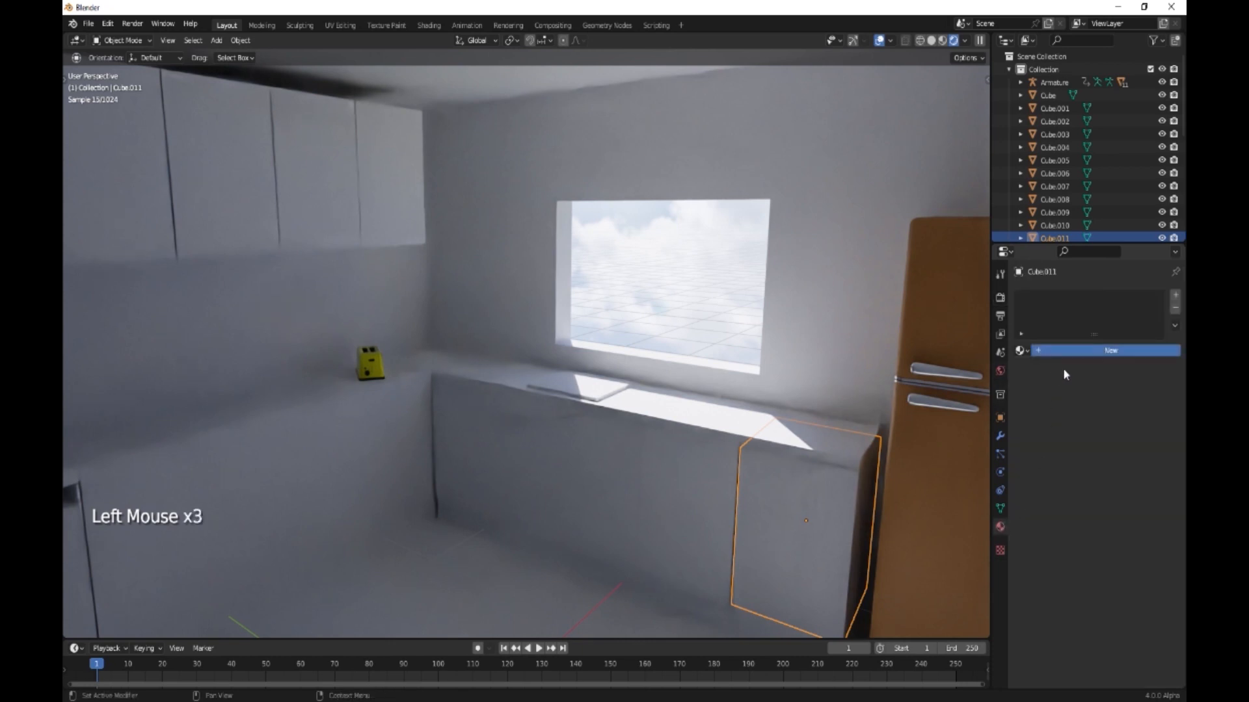
click(1101, 465)
drag(1101, 337, 1097, 325)
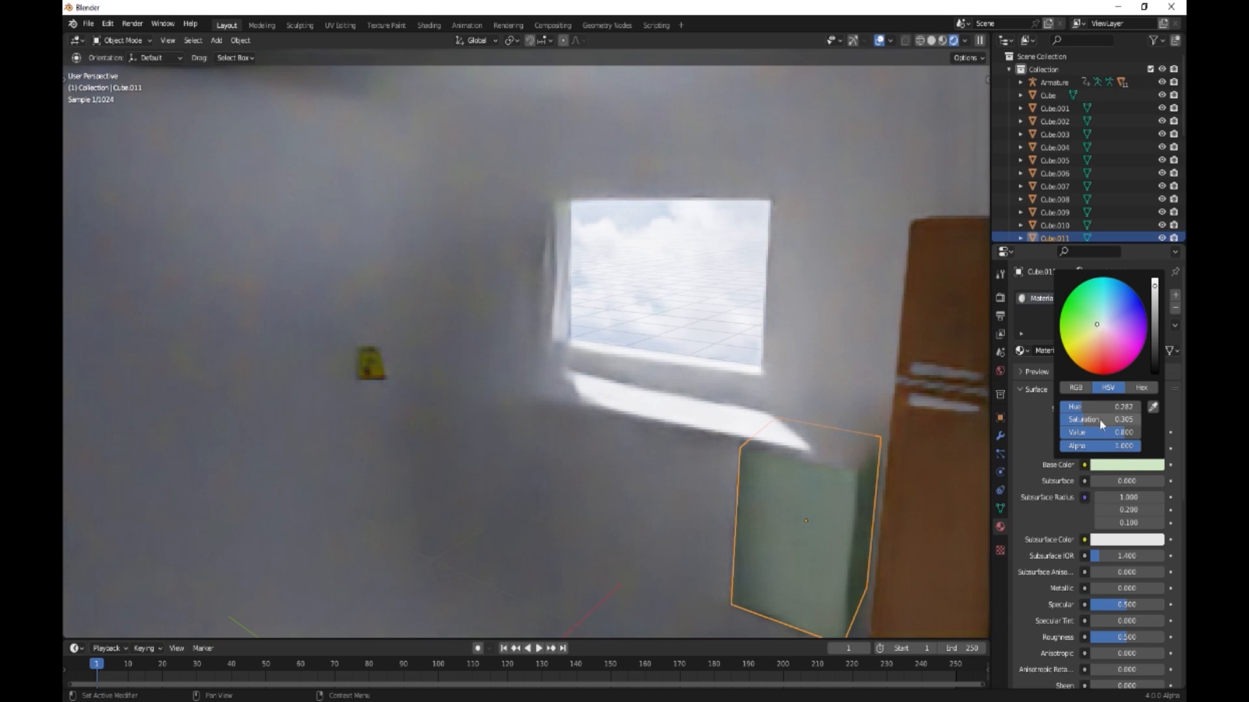
drag(1106, 331, 1096, 333)
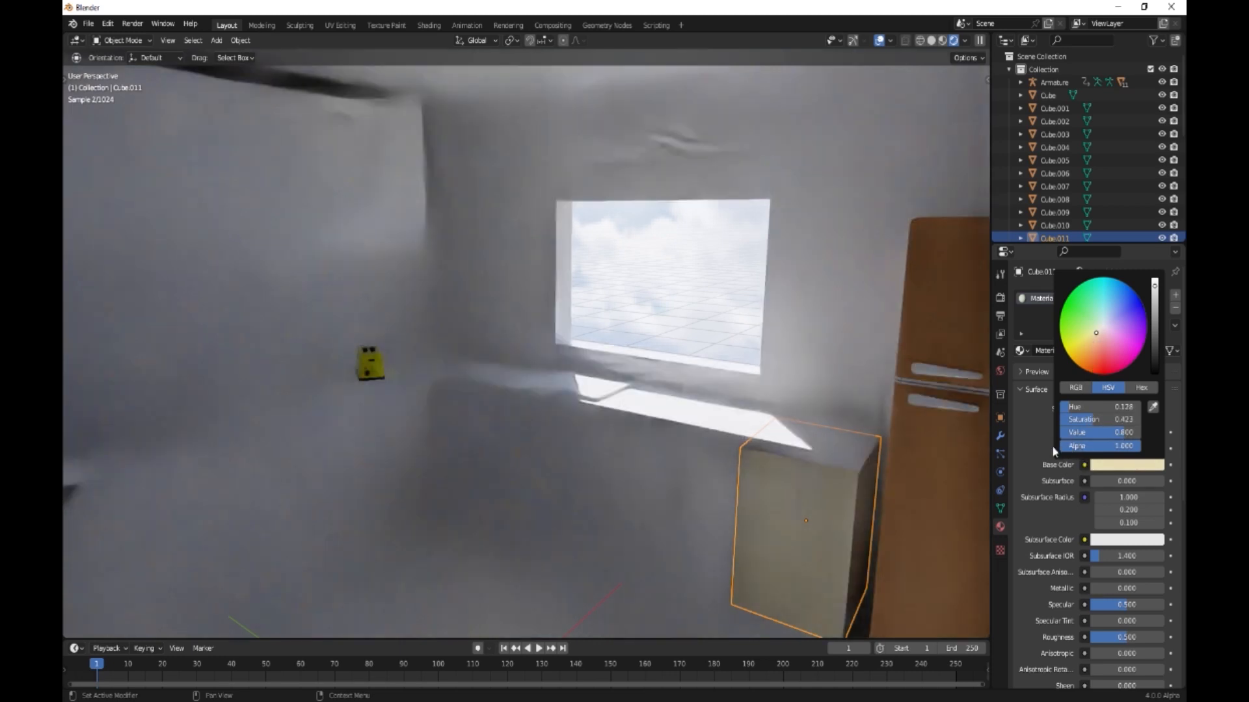
- Apply the beige cabinet material to the other base cabinets along the window wall and the adjoining wall
drag(714, 484, 709, 485)
drag(1021, 354, 611, 459)
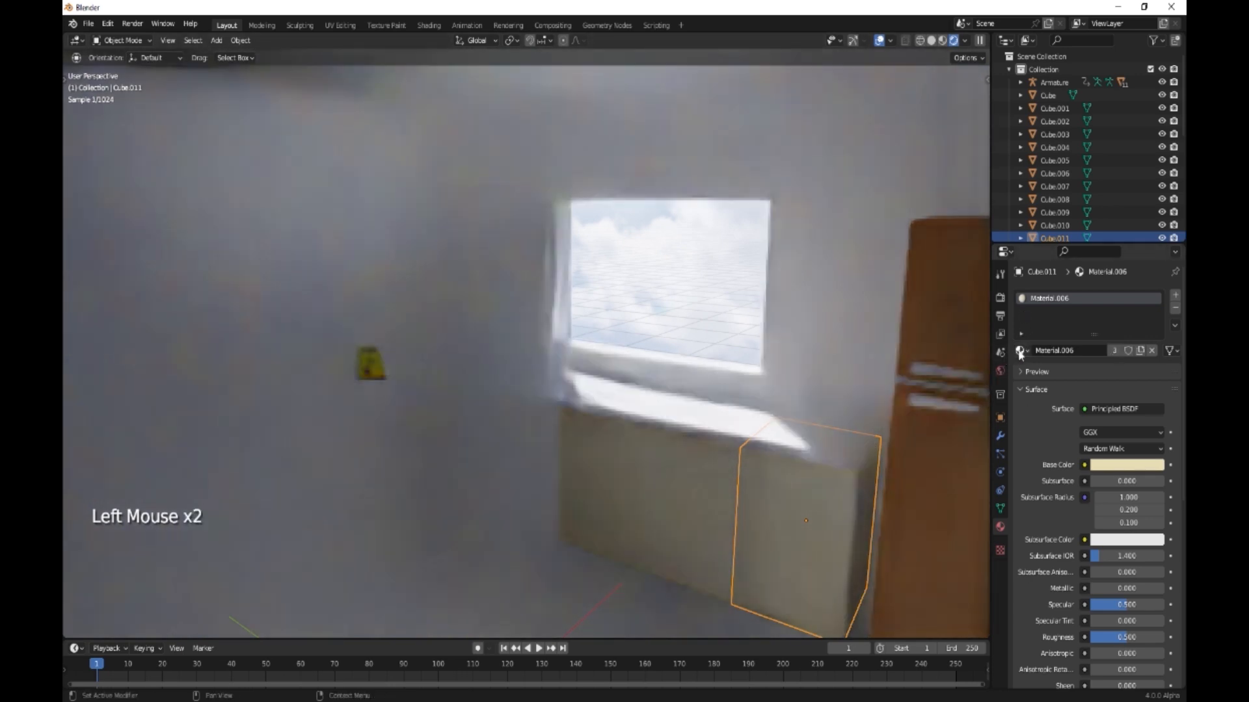
drag(1020, 354, 551, 450)
drag(1019, 353, 537, 454)
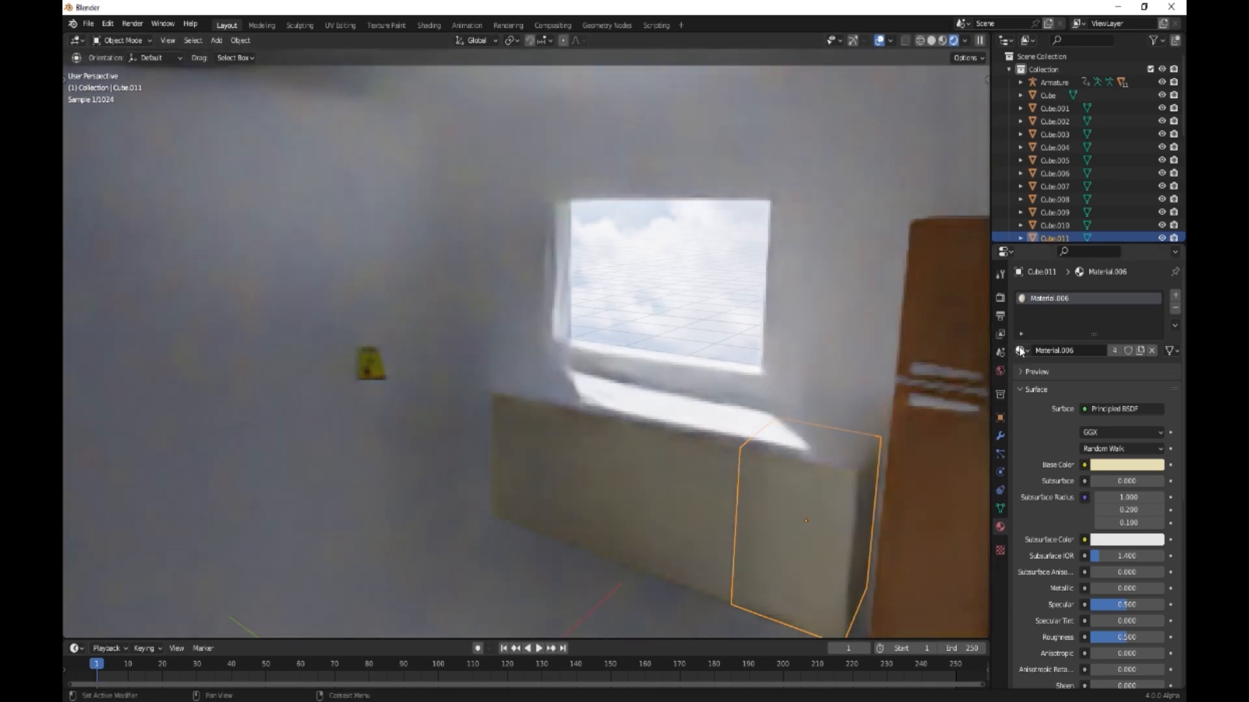
drag(1018, 354, 418, 447)
drag(1020, 352, 466, 428)
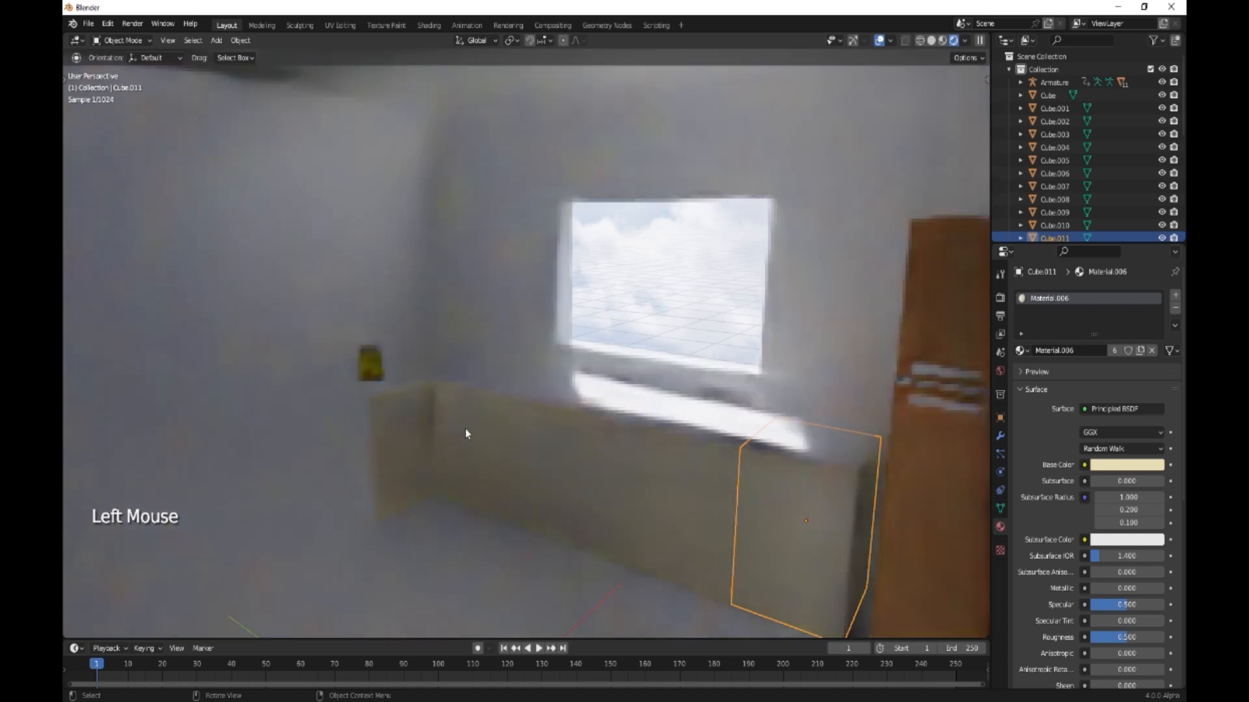
drag(1020, 354, 373, 489)
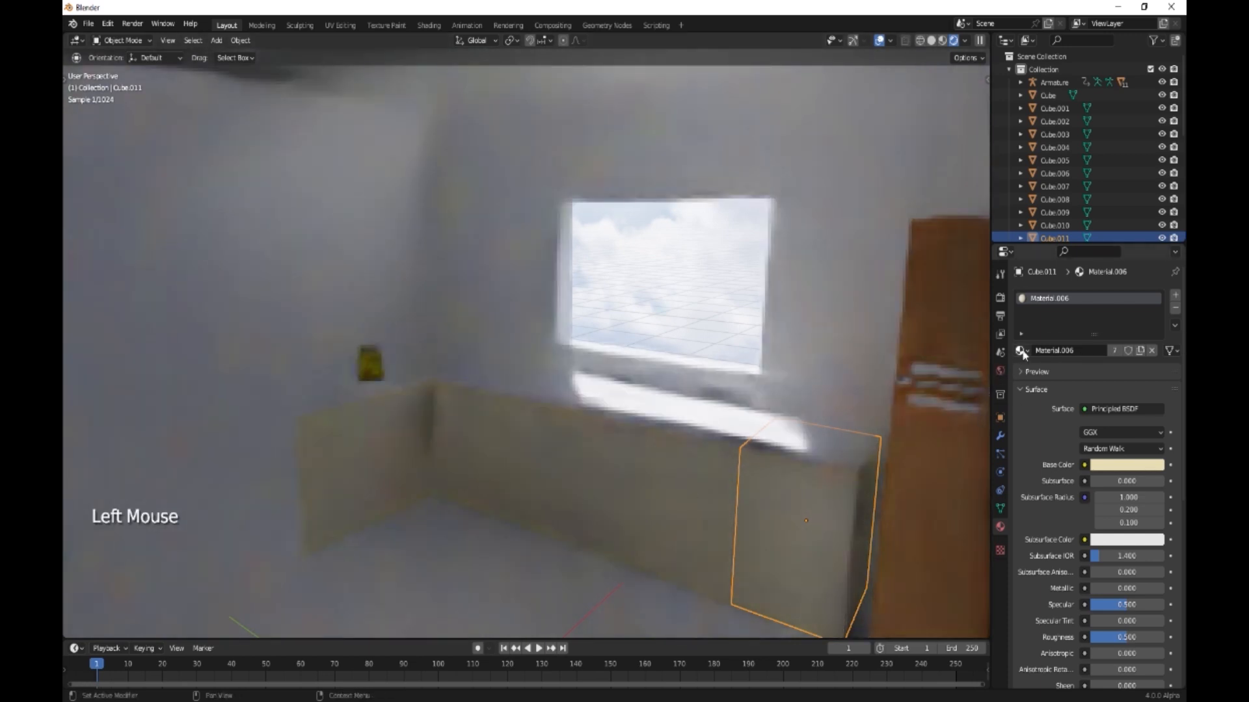
drag(1021, 355, 286, 494)
drag(1021, 354, 183, 544)
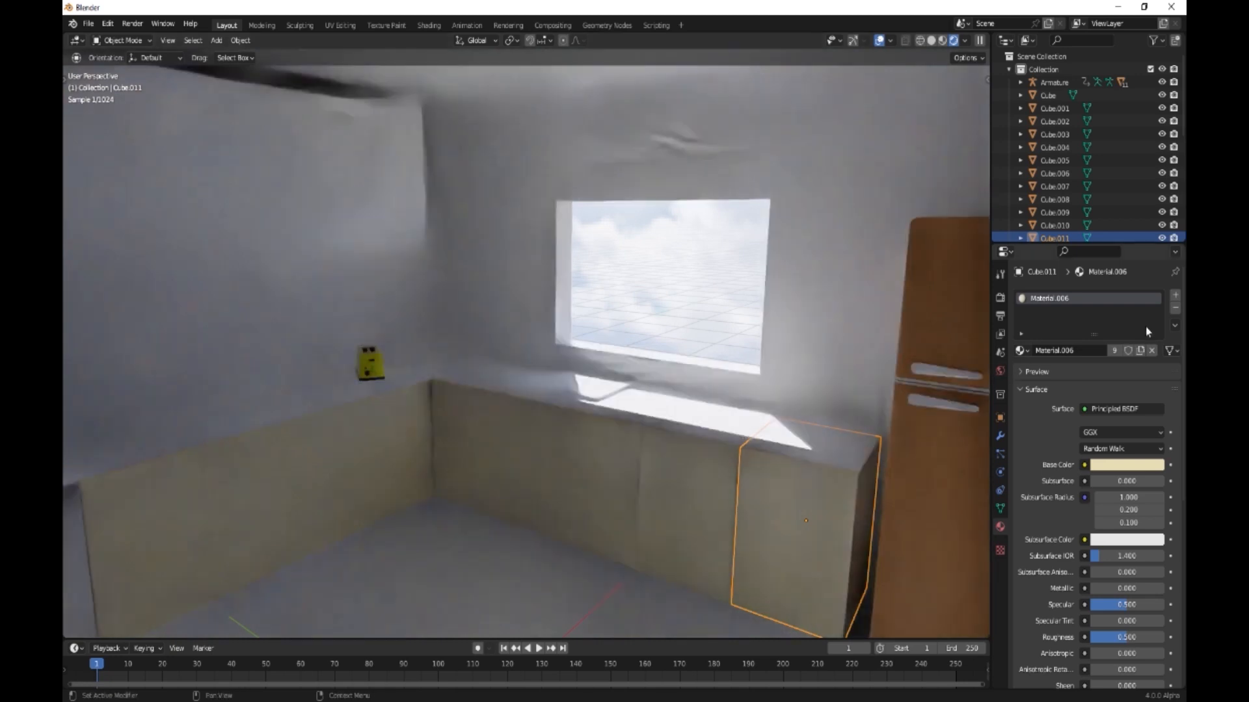
- Give the window worktop a new grey material with base colour value 0.393 and apply it to the adjoining worktop too
click(684, 422)
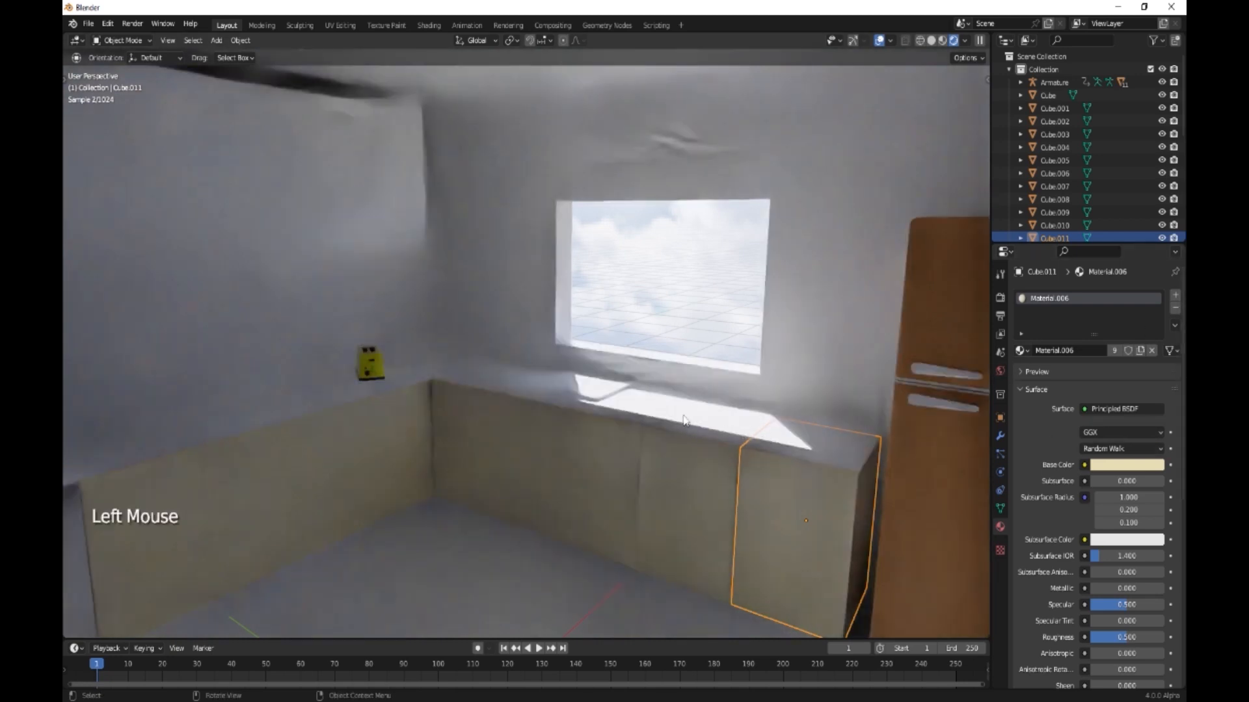
click(1071, 350)
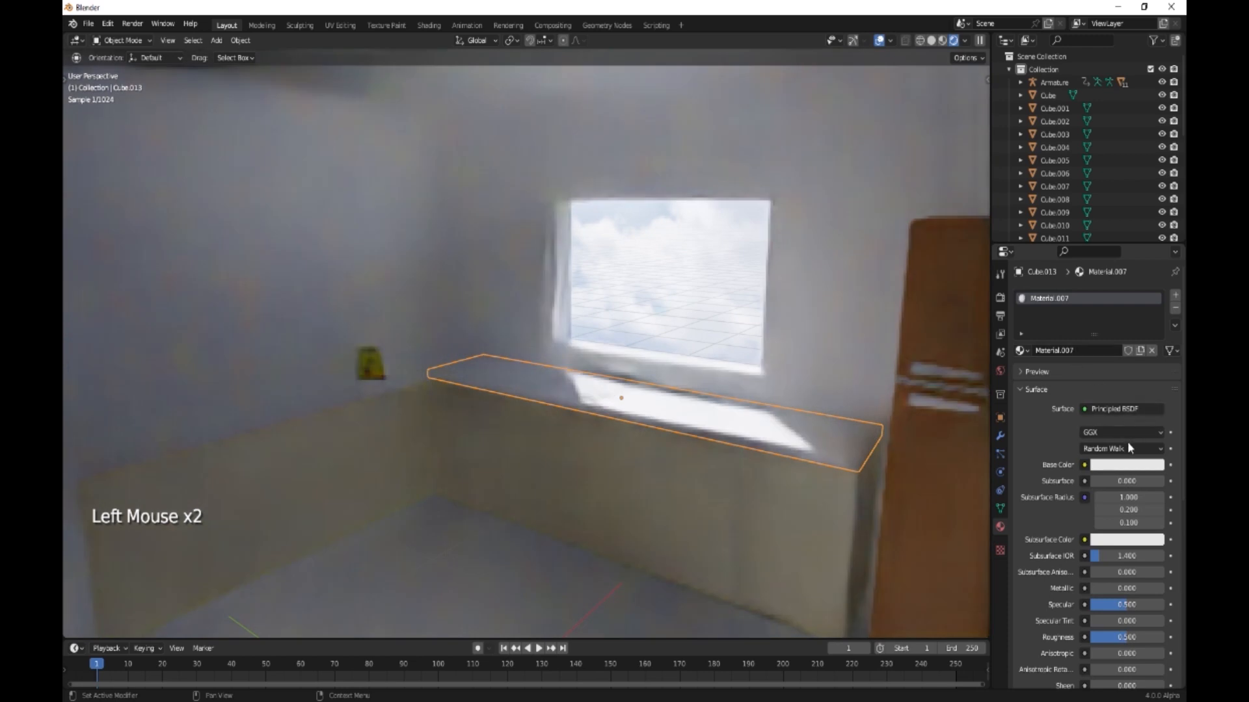
click(1113, 466)
click(1139, 466)
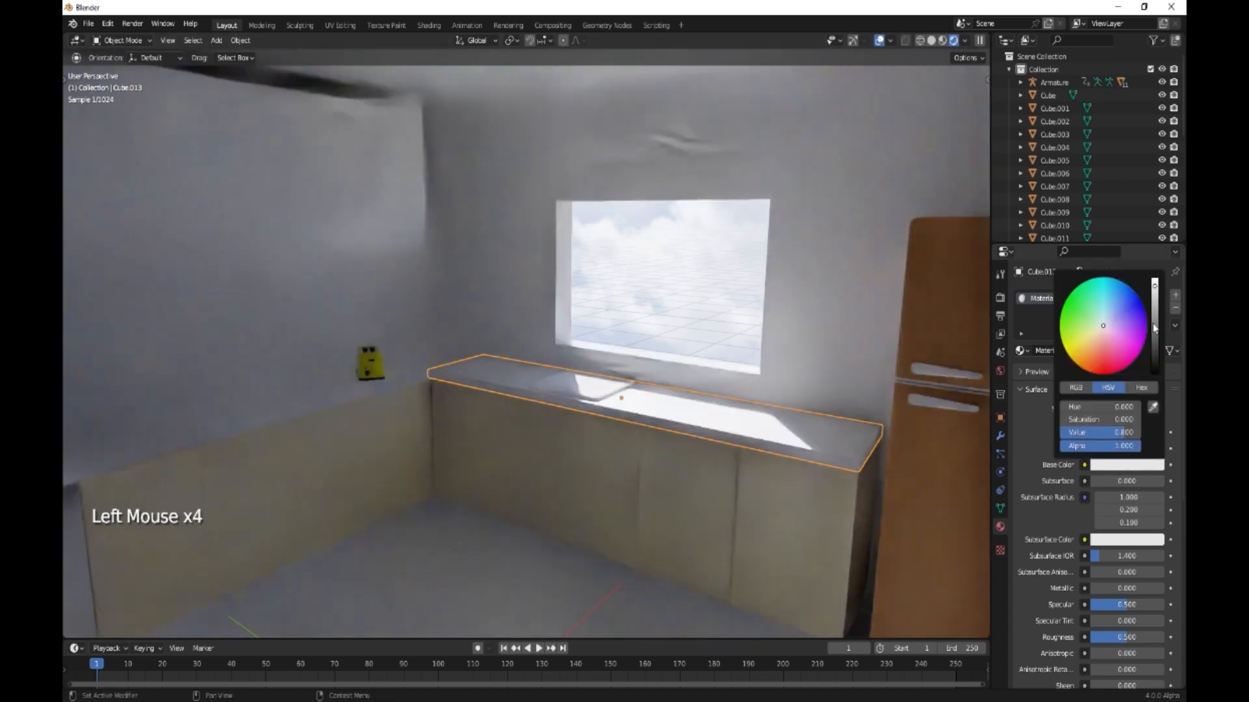
drag(1155, 328, 1155, 314)
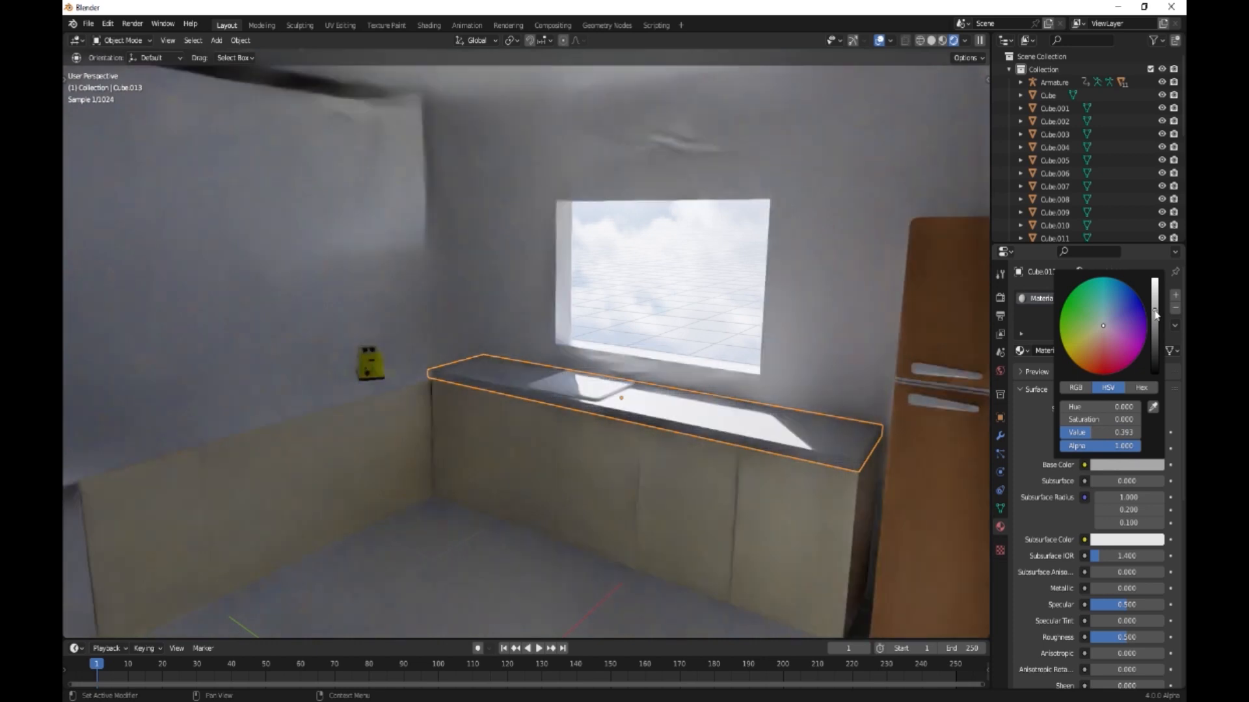
drag(1021, 351, 311, 398)
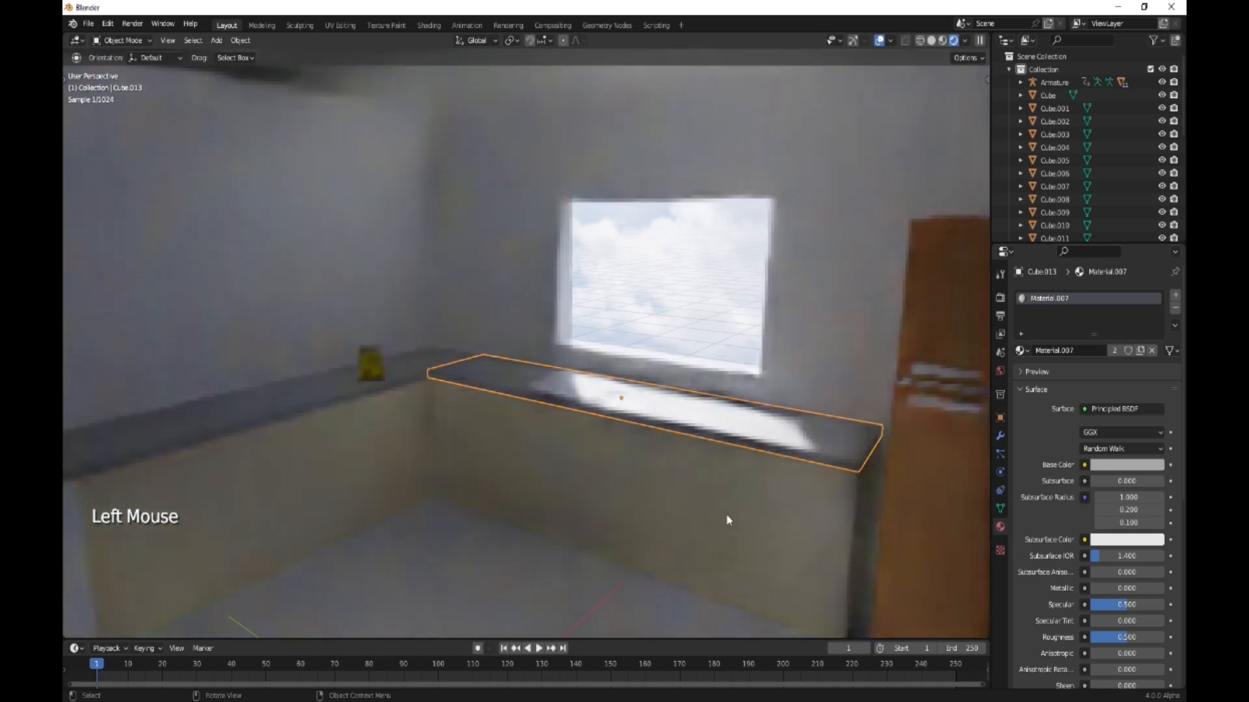
- Apply the beige material of the base cabinet beside the fridge to the wall-mounted upper cabinets
click(802, 518)
drag(1020, 350, 404, 187)
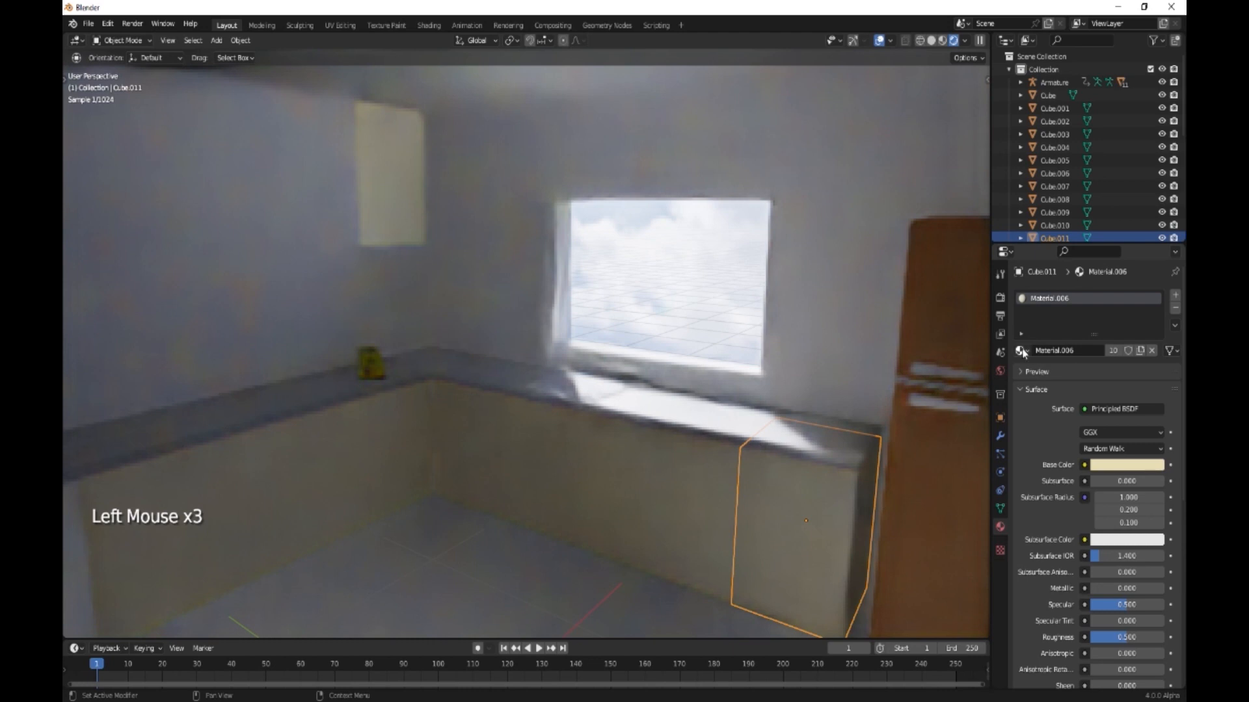
drag(1021, 351, 335, 201)
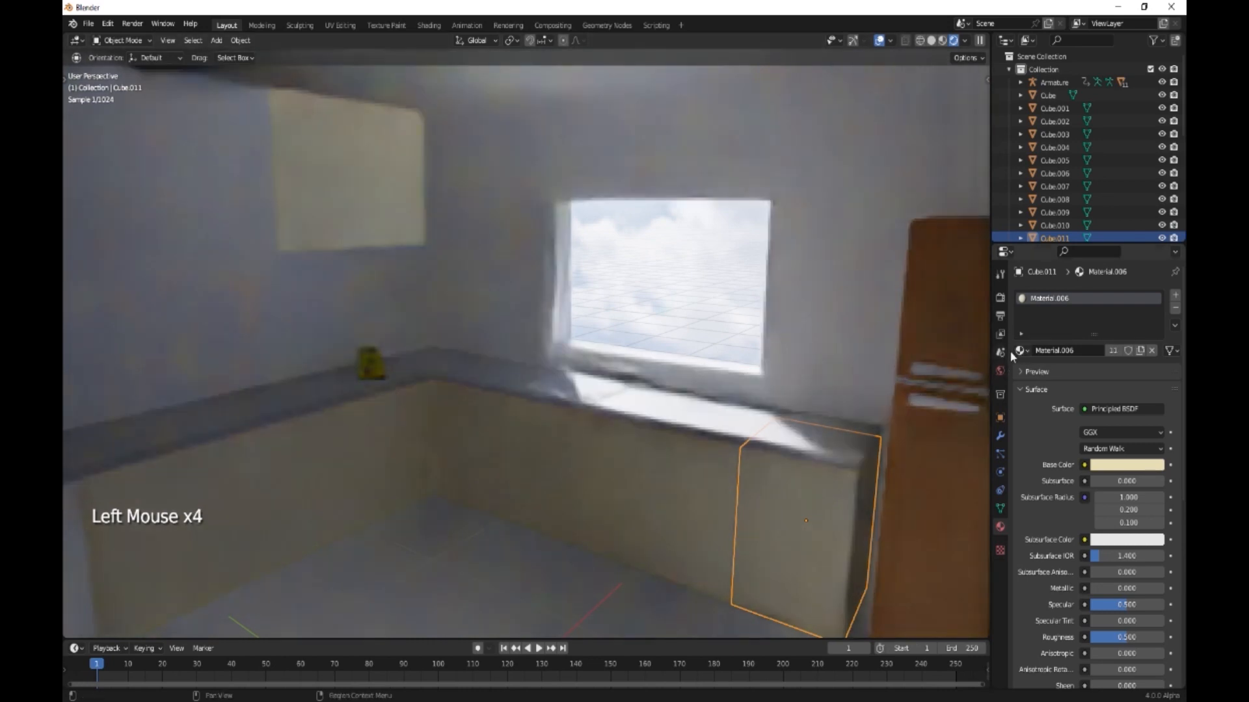
drag(1019, 352, 247, 225)
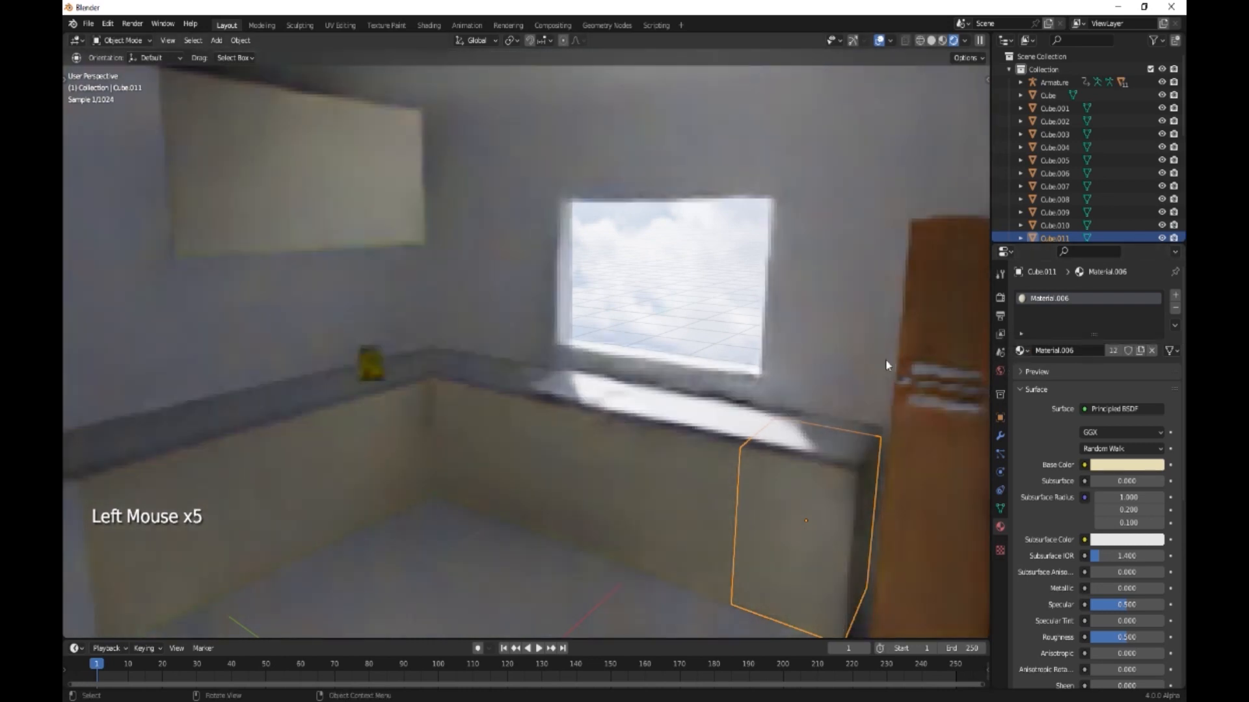
drag(1018, 351, 144, 195)
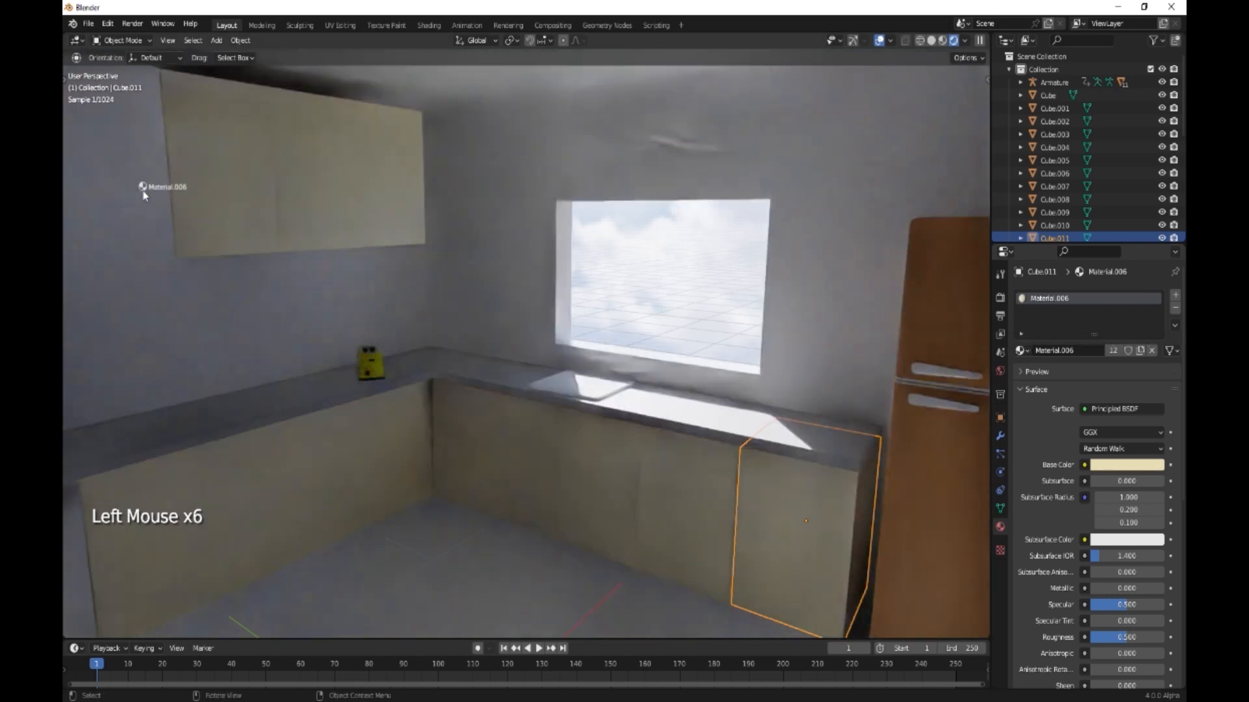
drag(218, 263, 156, 195)
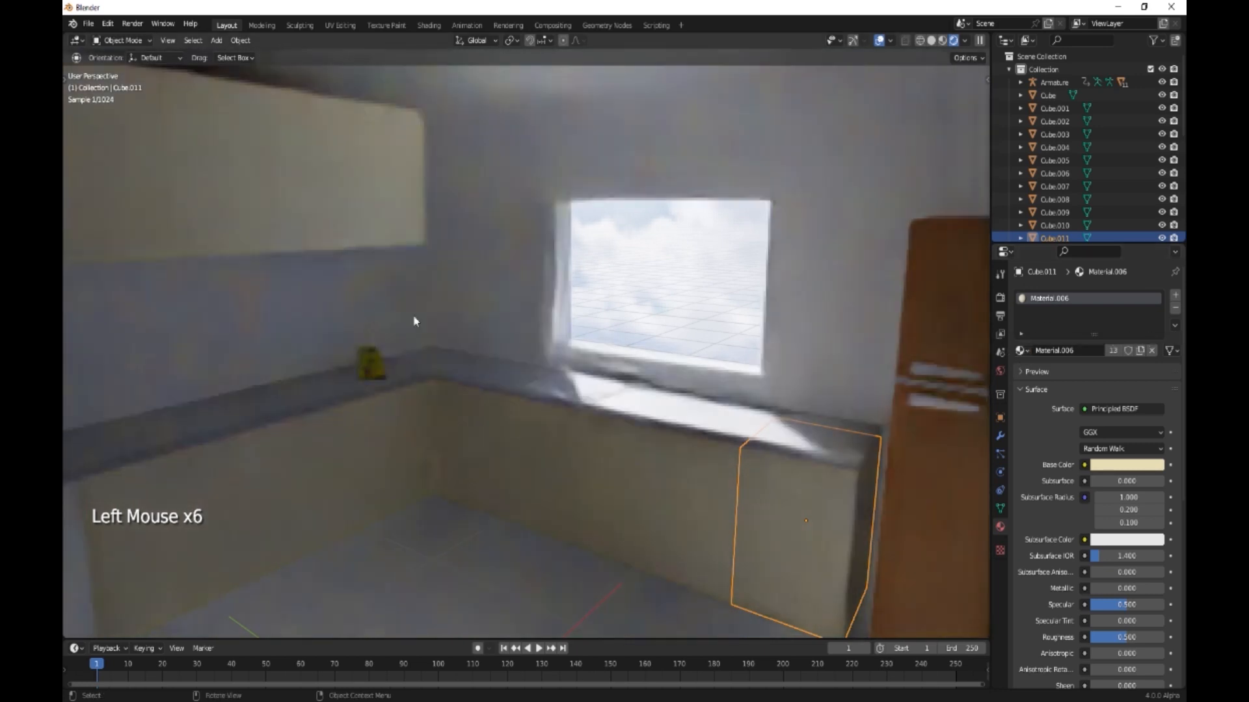
- Give the room's walls object a new material with a warm off-white base colour
click(825, 296)
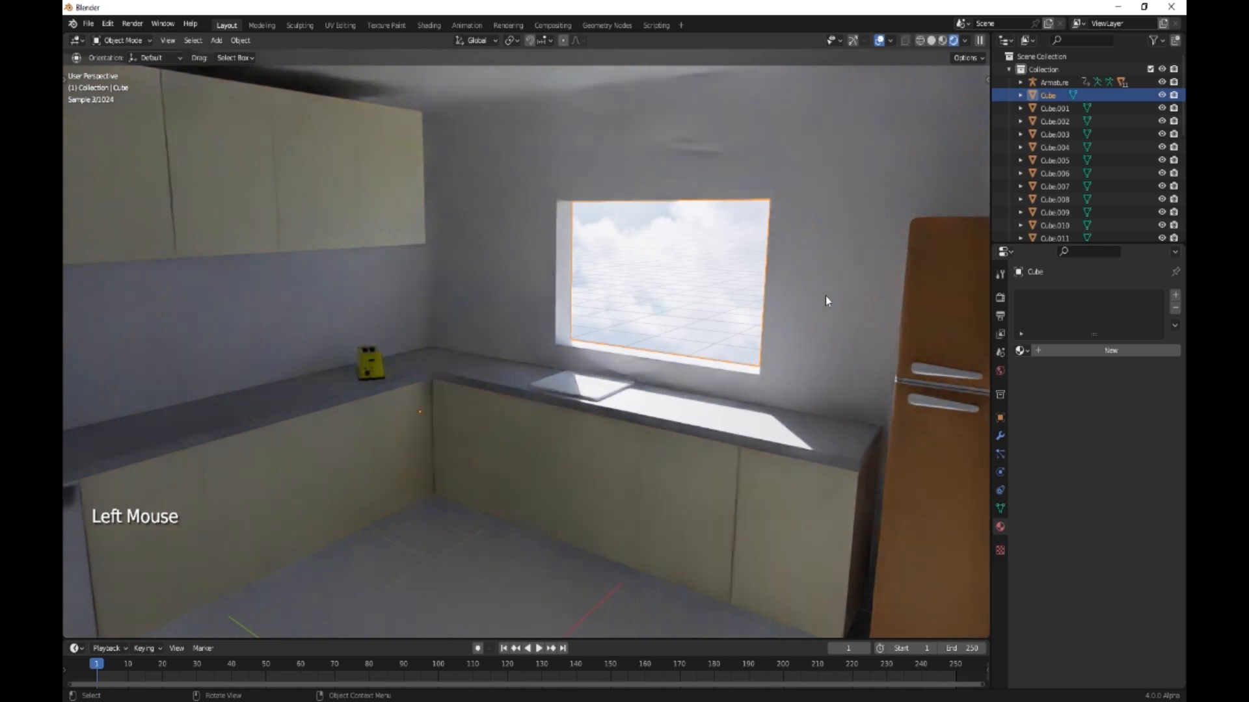
click(1099, 351)
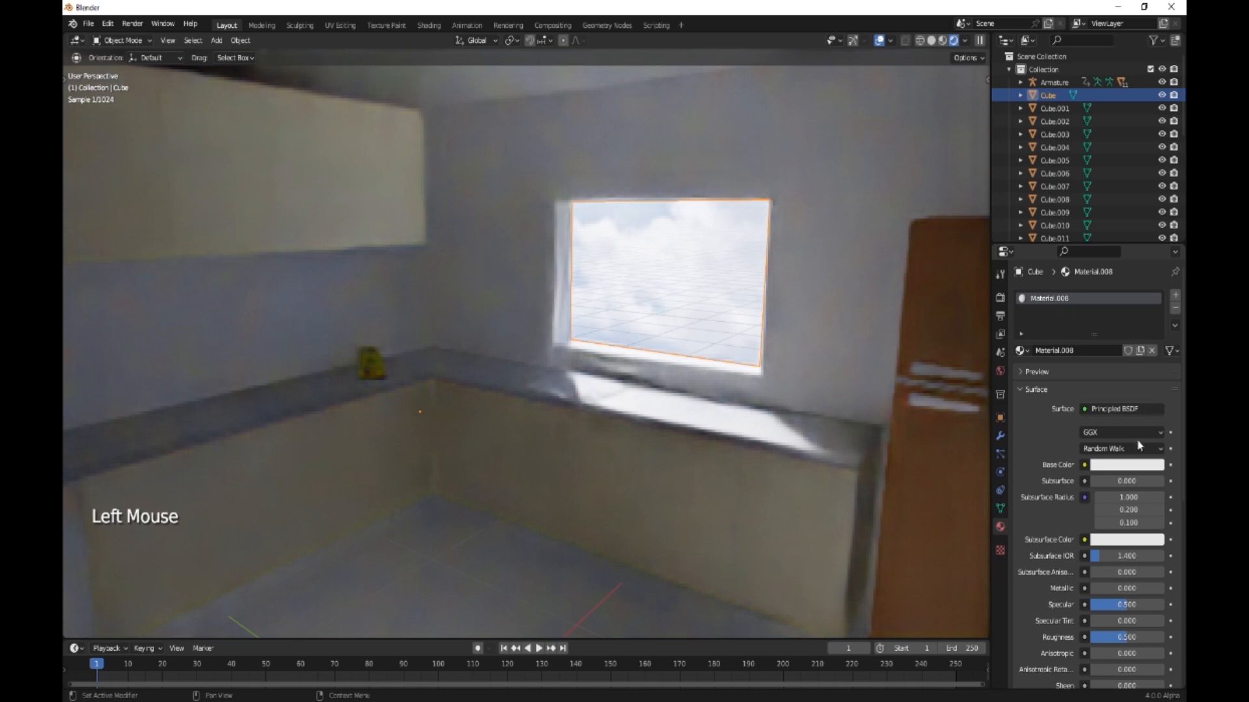
click(1127, 464)
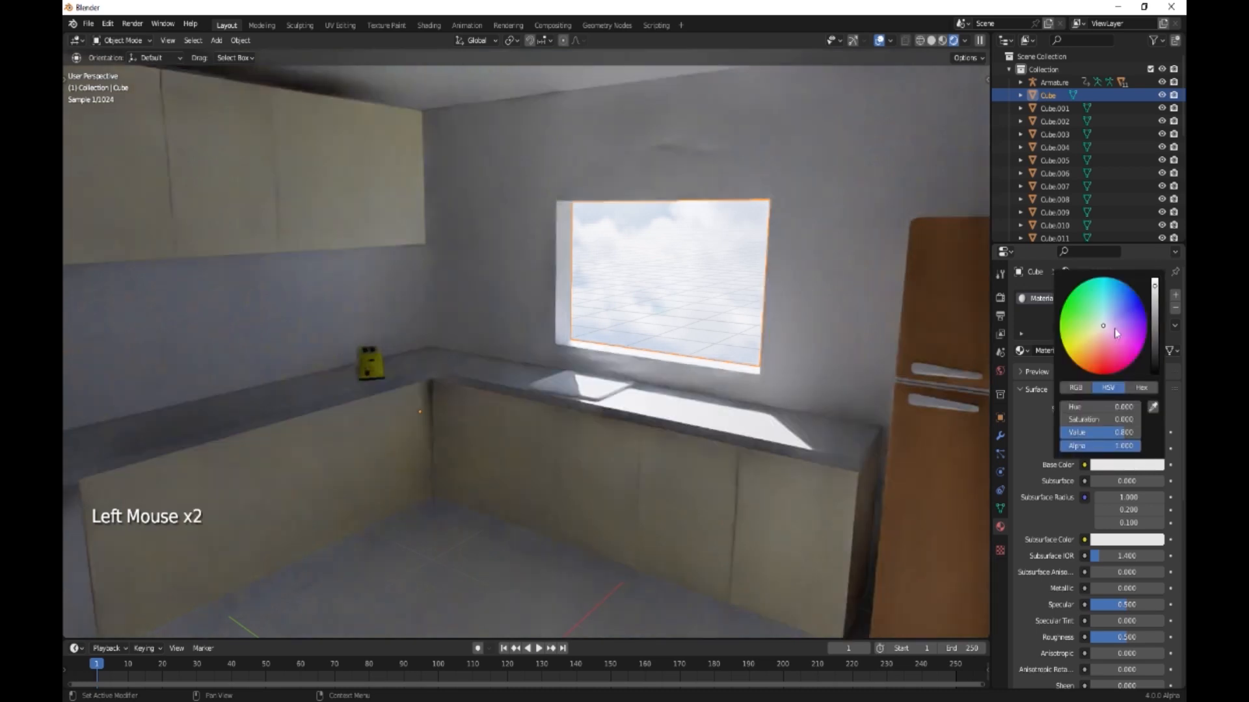
drag(1103, 331, 1100, 331)
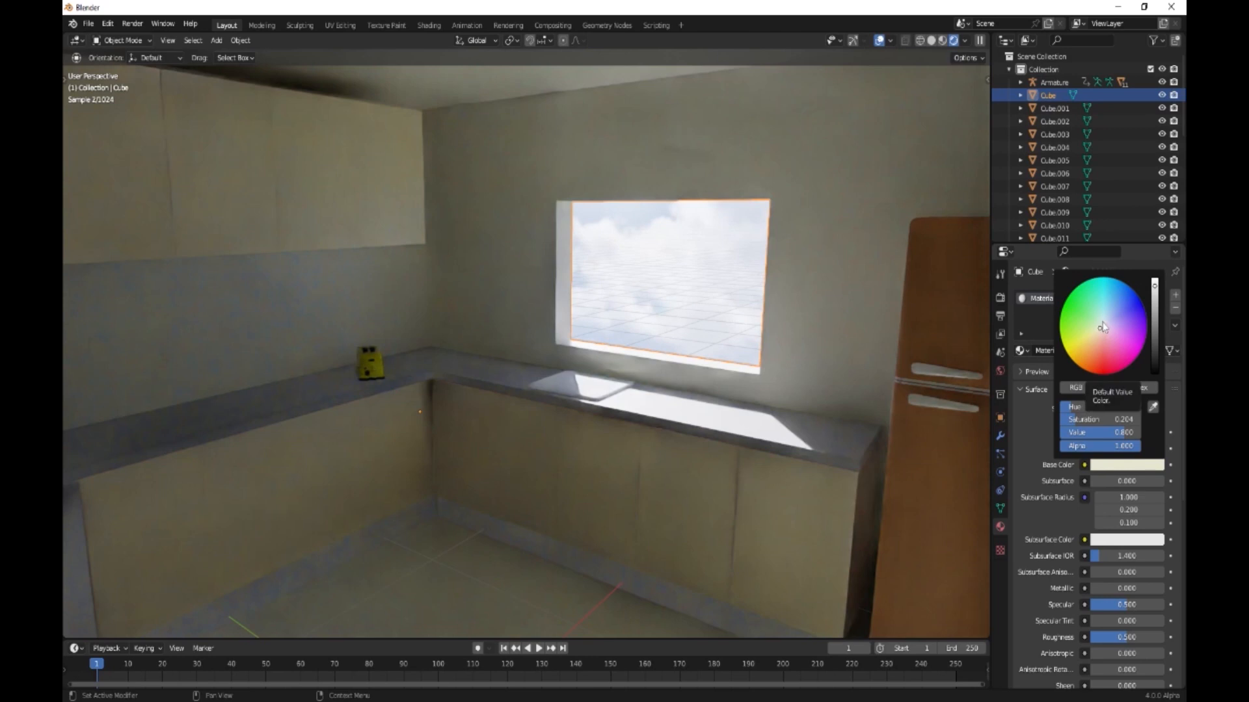
click(1100, 327)
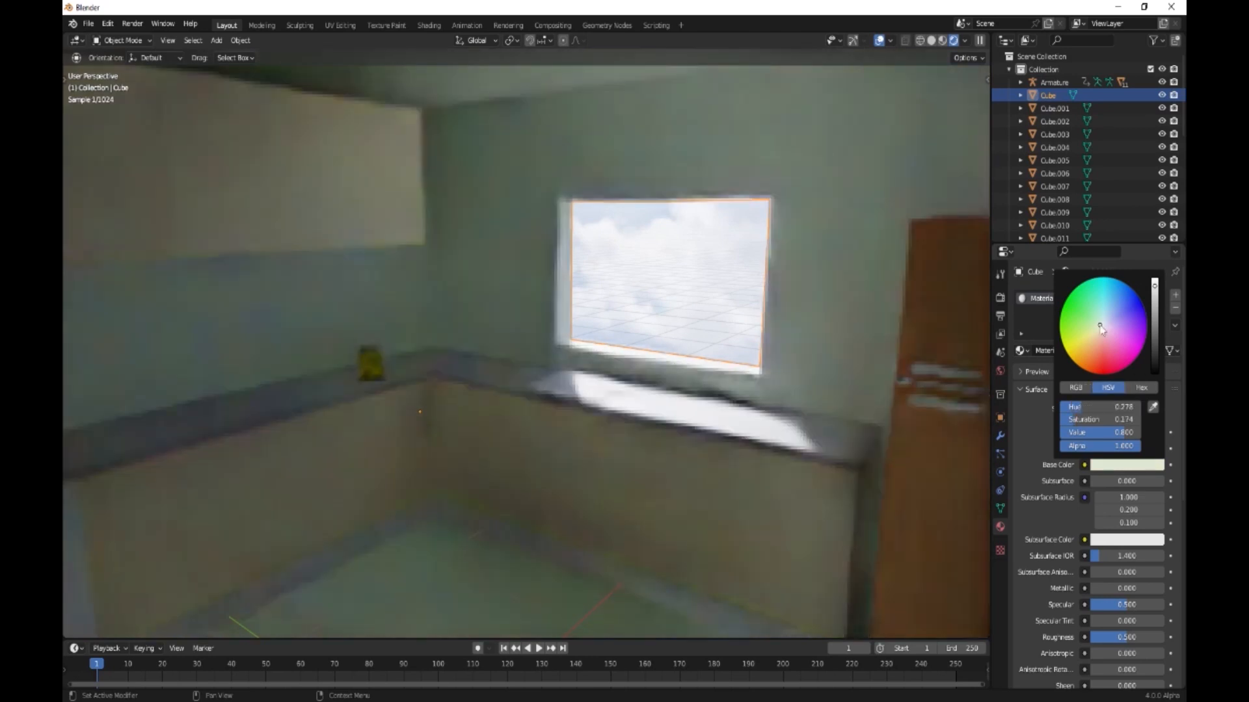
click(1101, 331)
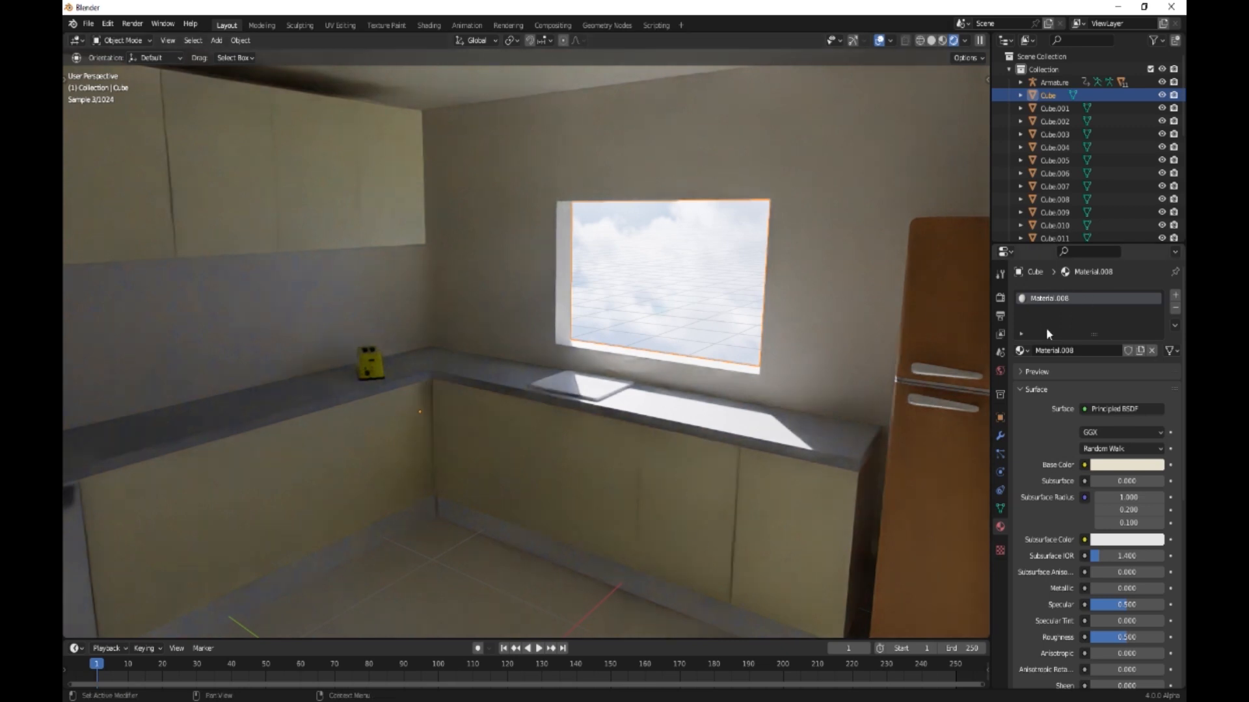
- Add a second, empty material slot to the room object and show the viewport gizmos
click(1176, 298)
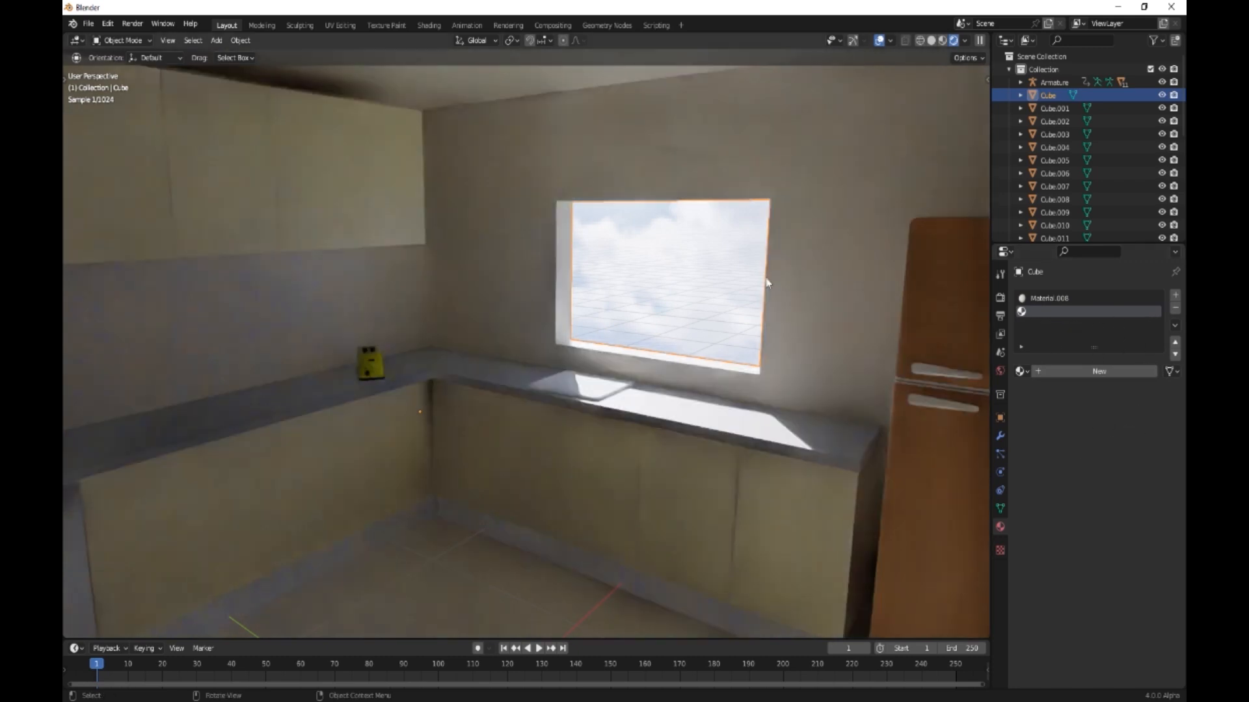
click(501, 98)
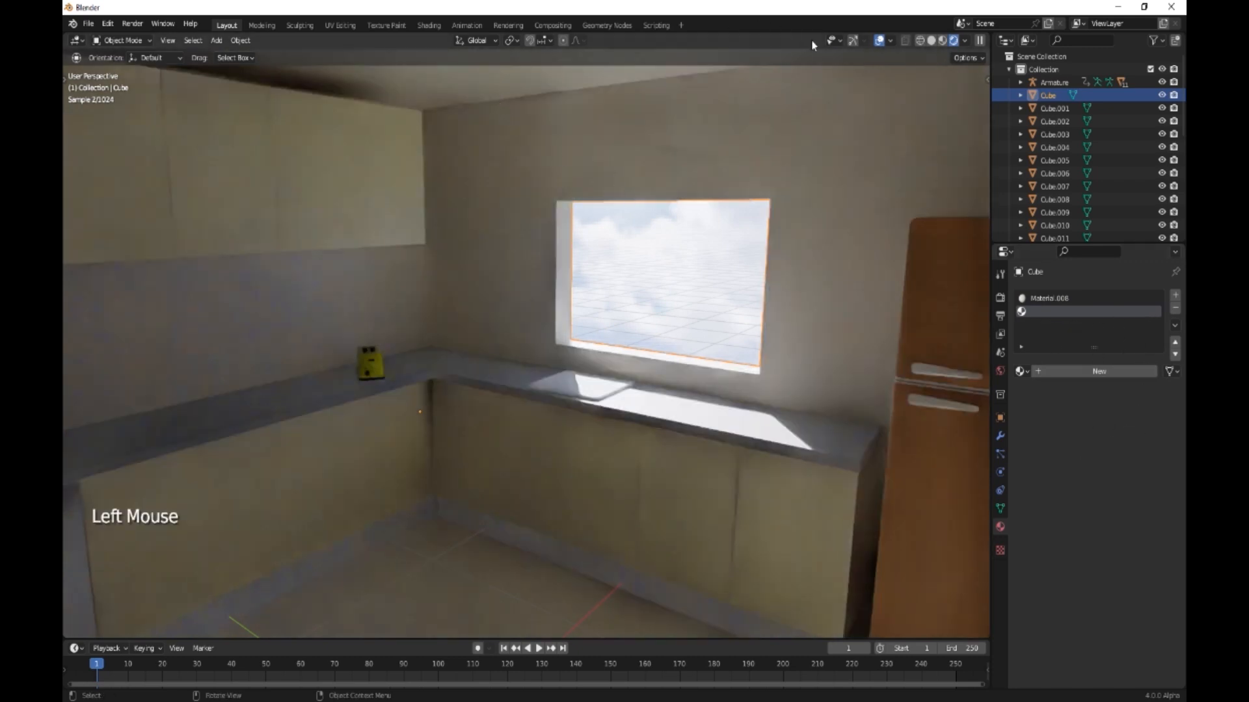
click(852, 41)
click(501, 83)
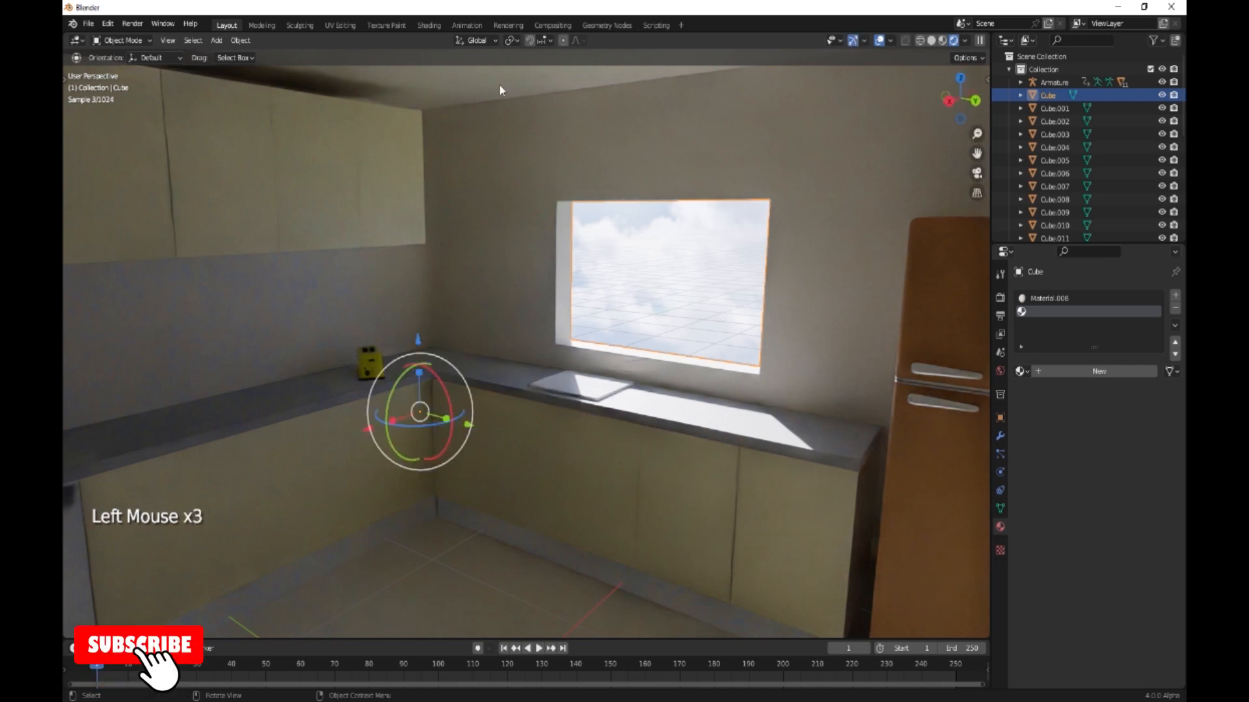
- Select the room's ceiling faces in Edit Mode and assign them a new default white material in the second slot
key(Tab)
click(468, 90)
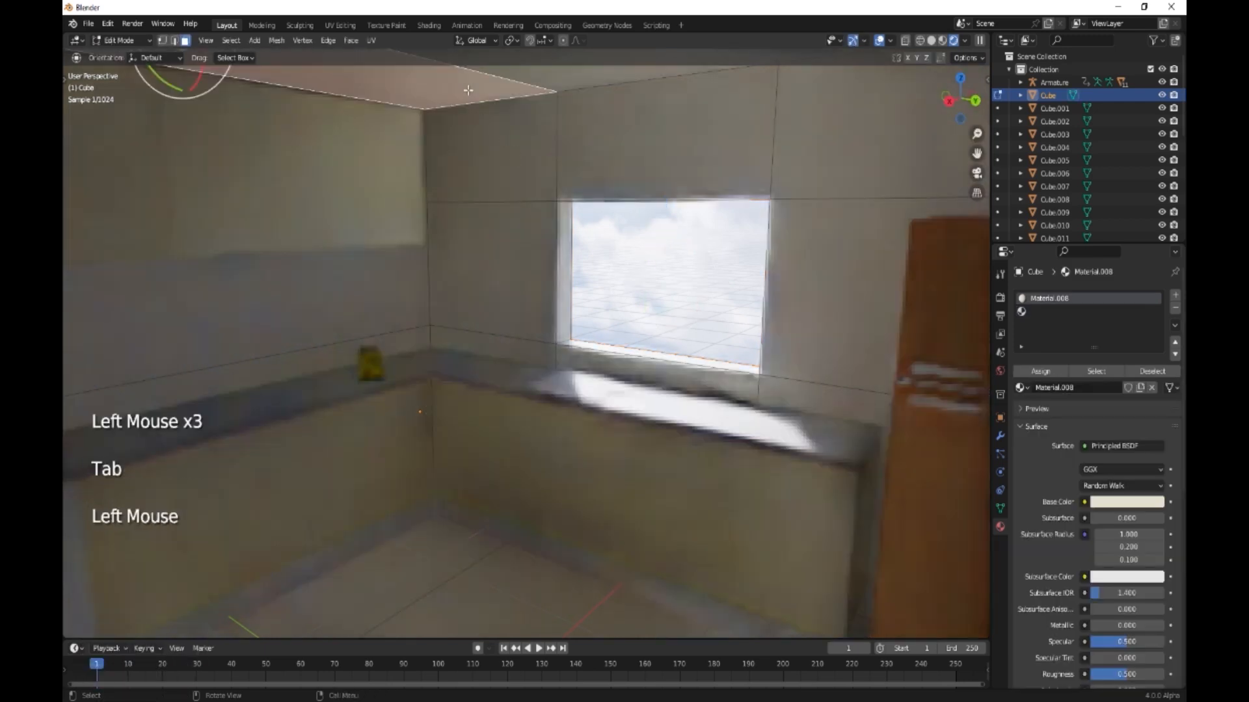
shift+click(541, 80)
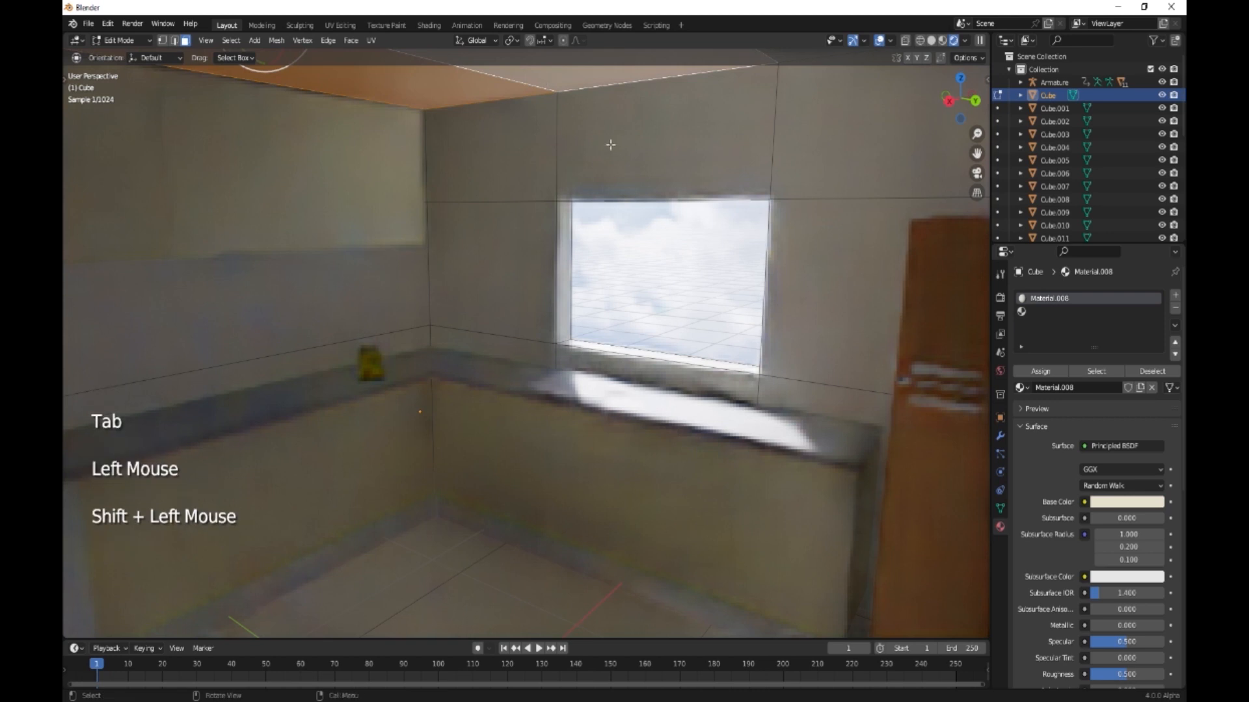
middle_drag(611, 145, 629, 132)
shift+click(766, 85)
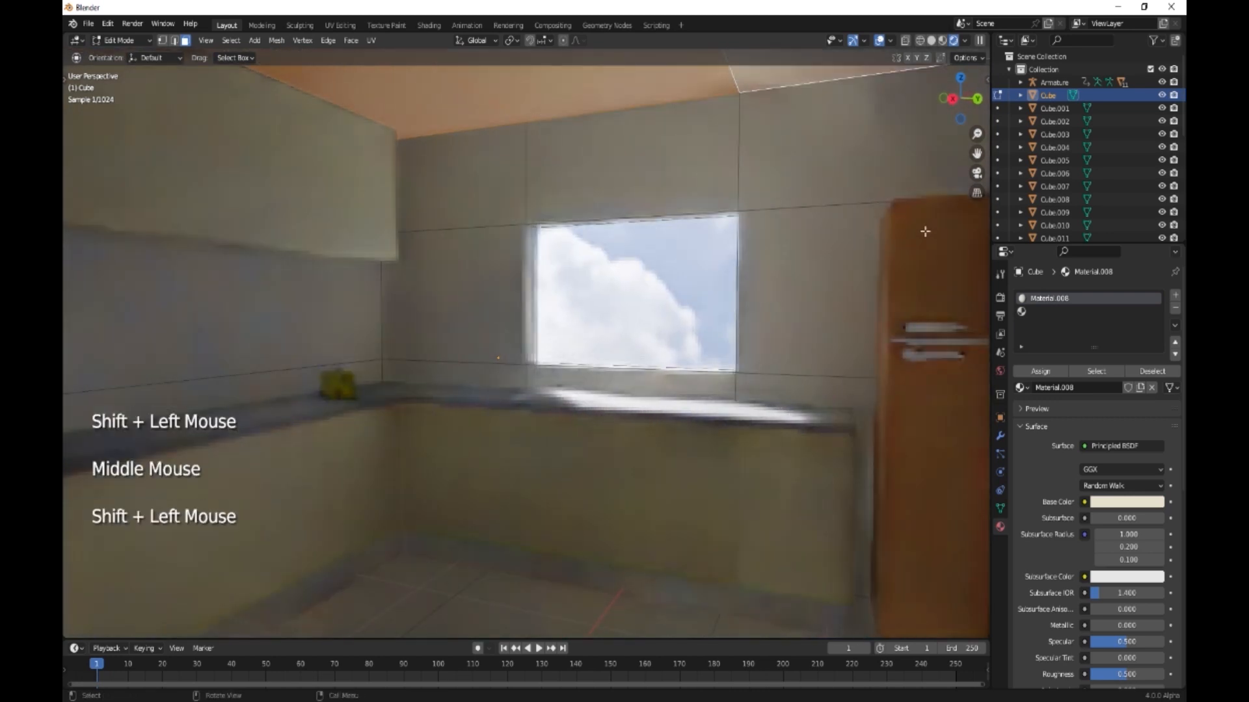
click(1043, 314)
click(1050, 372)
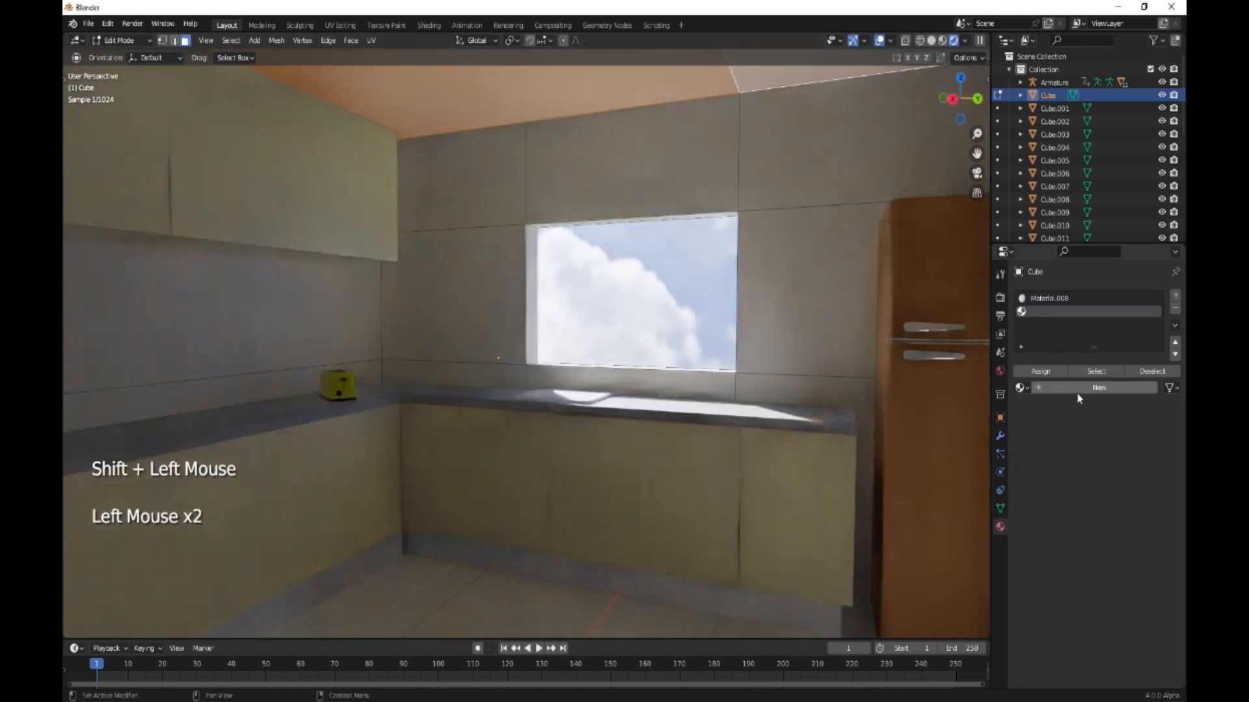
click(1077, 390)
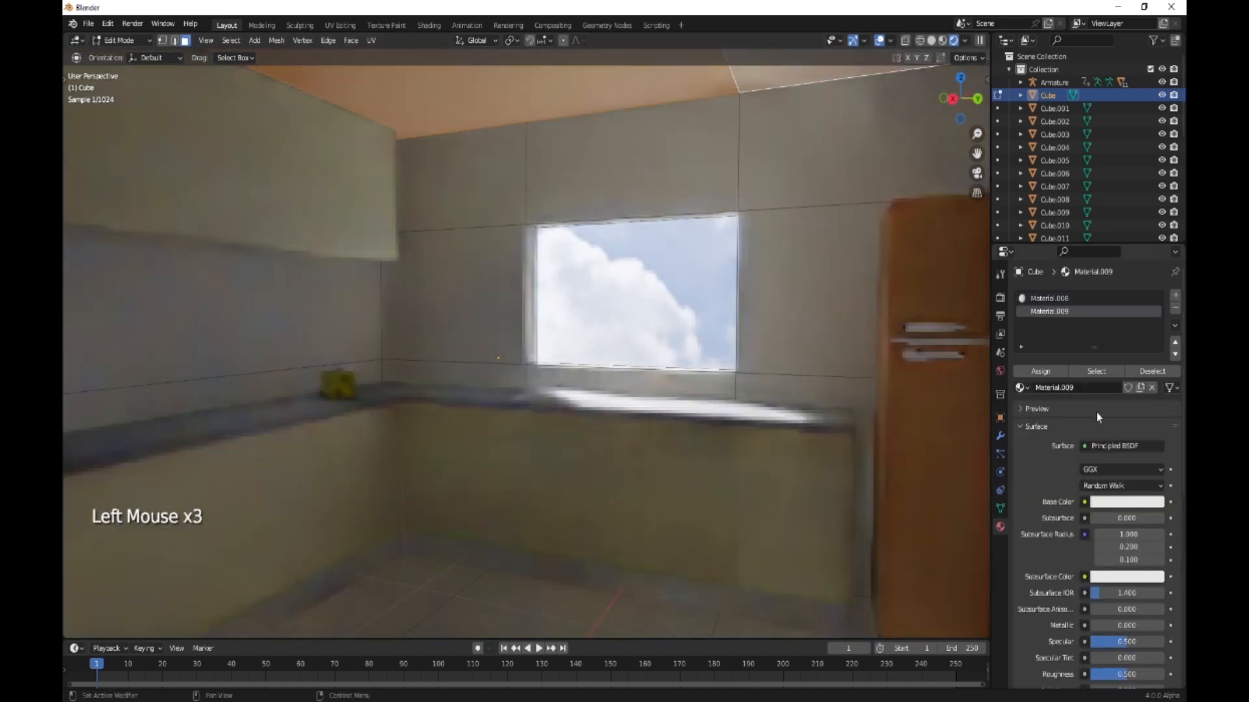
click(1039, 372)
- Assign the room's floor faces a new grey material in a third slot, base colour value about 0.33, and return to Object Mode
middle_drag(620, 552, 540, 588)
click(517, 589)
shift+click(418, 537)
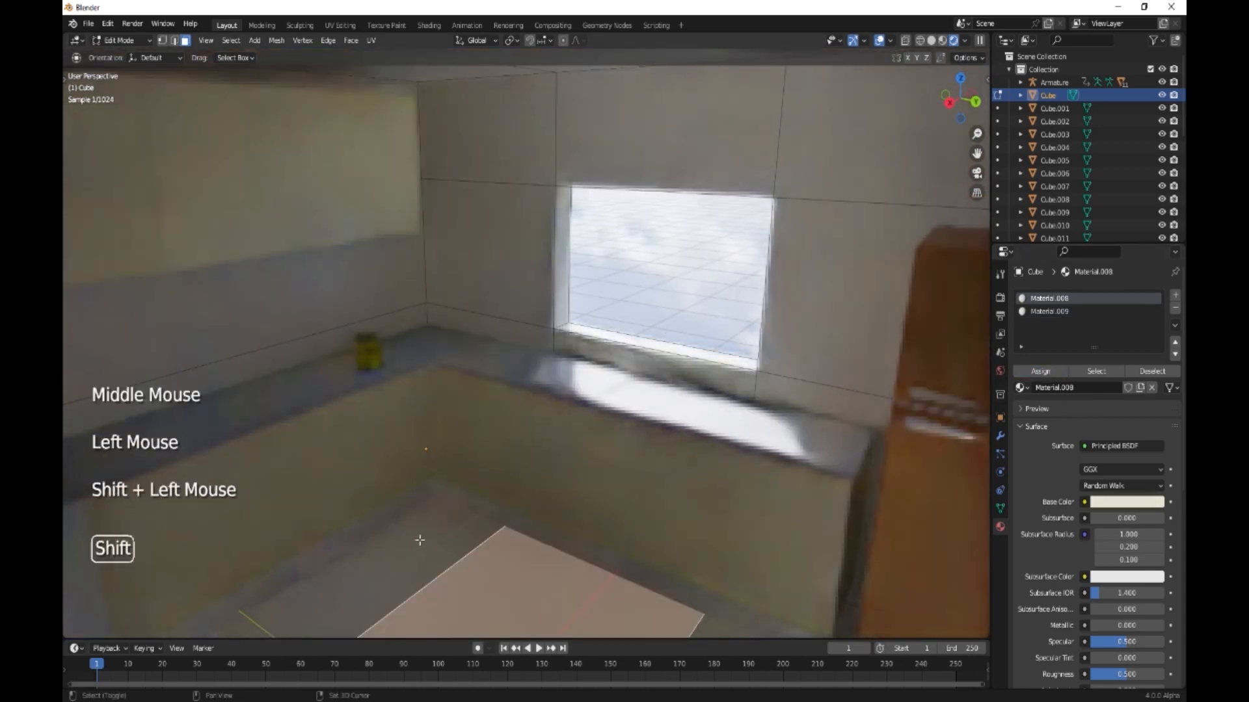
shift+click(697, 632)
click(1175, 295)
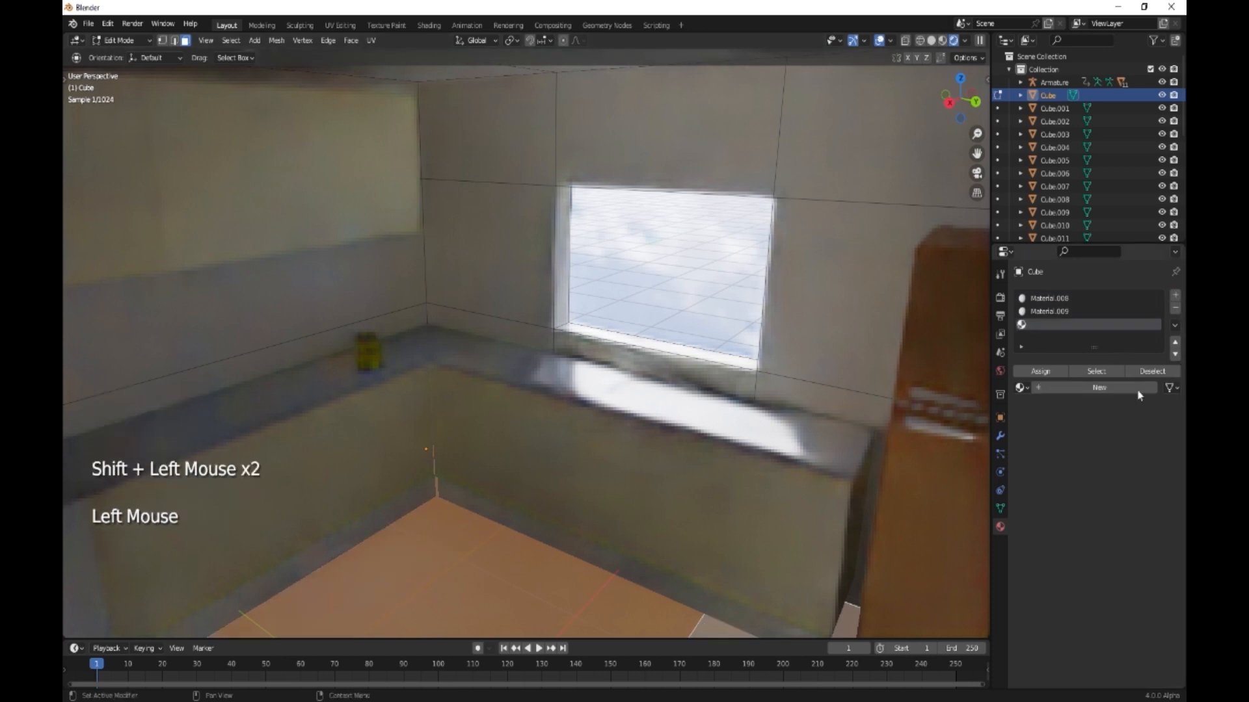
click(1079, 388)
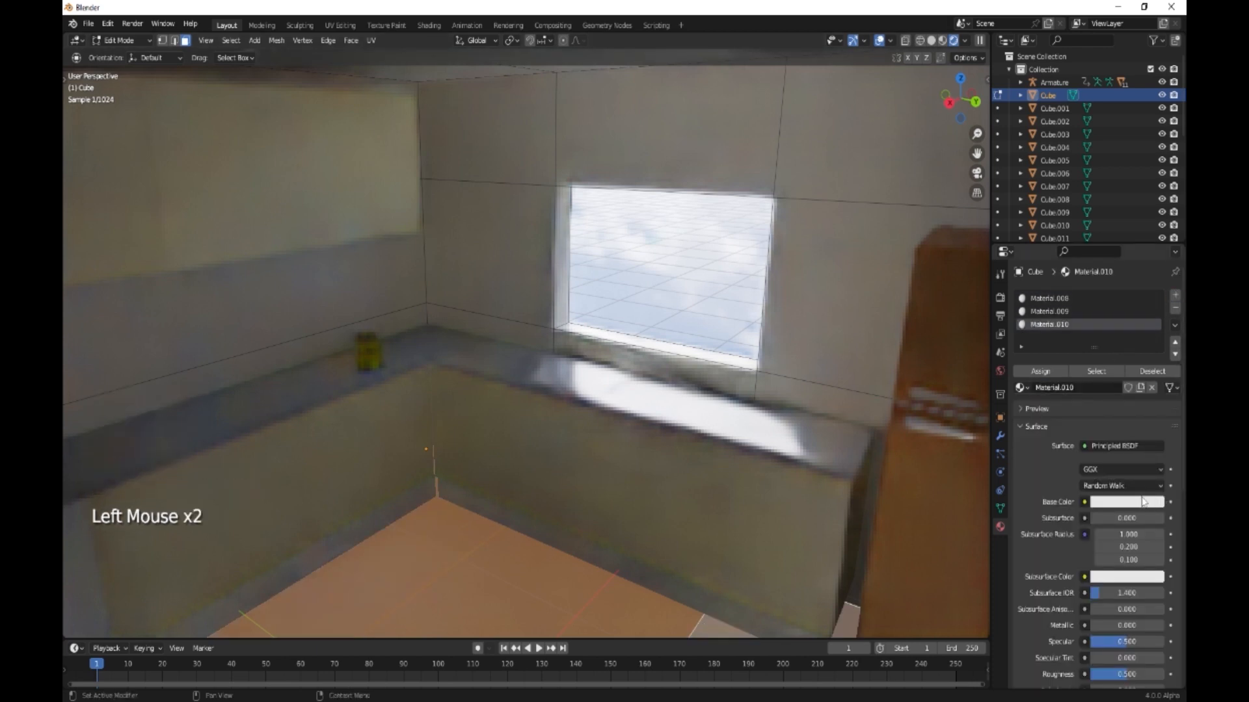
click(1143, 502)
drag(1157, 340, 1156, 356)
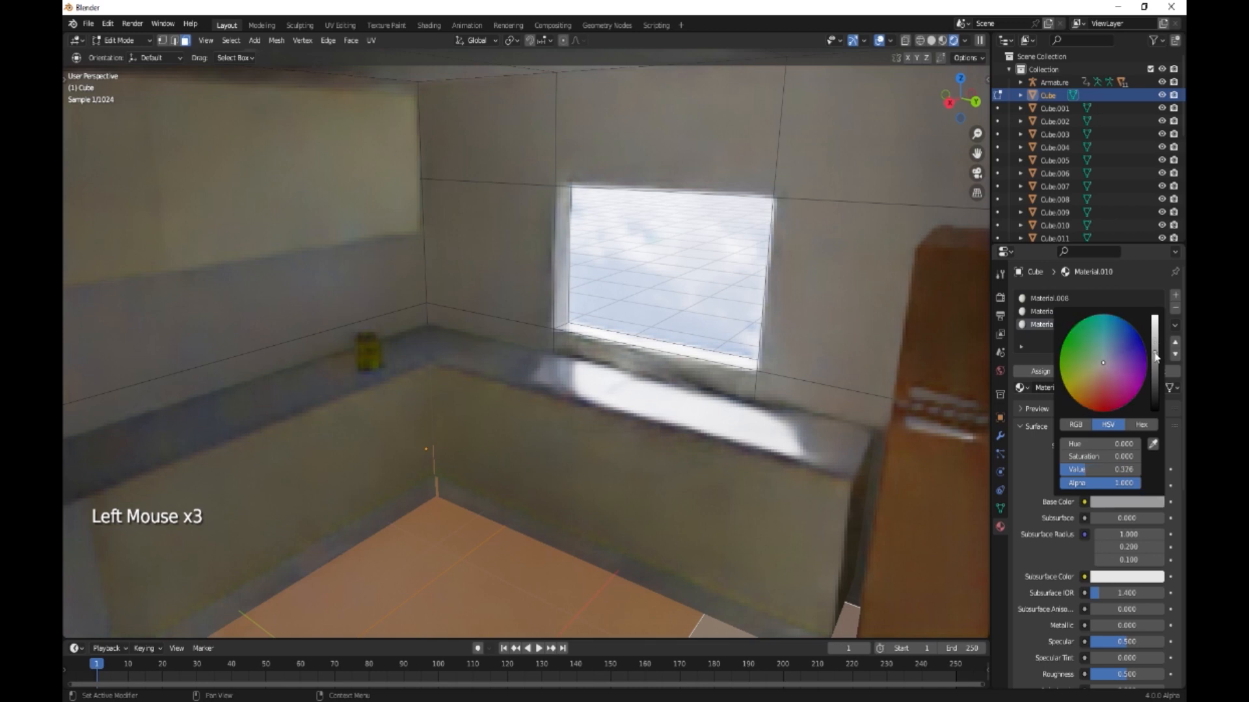
click(1040, 371)
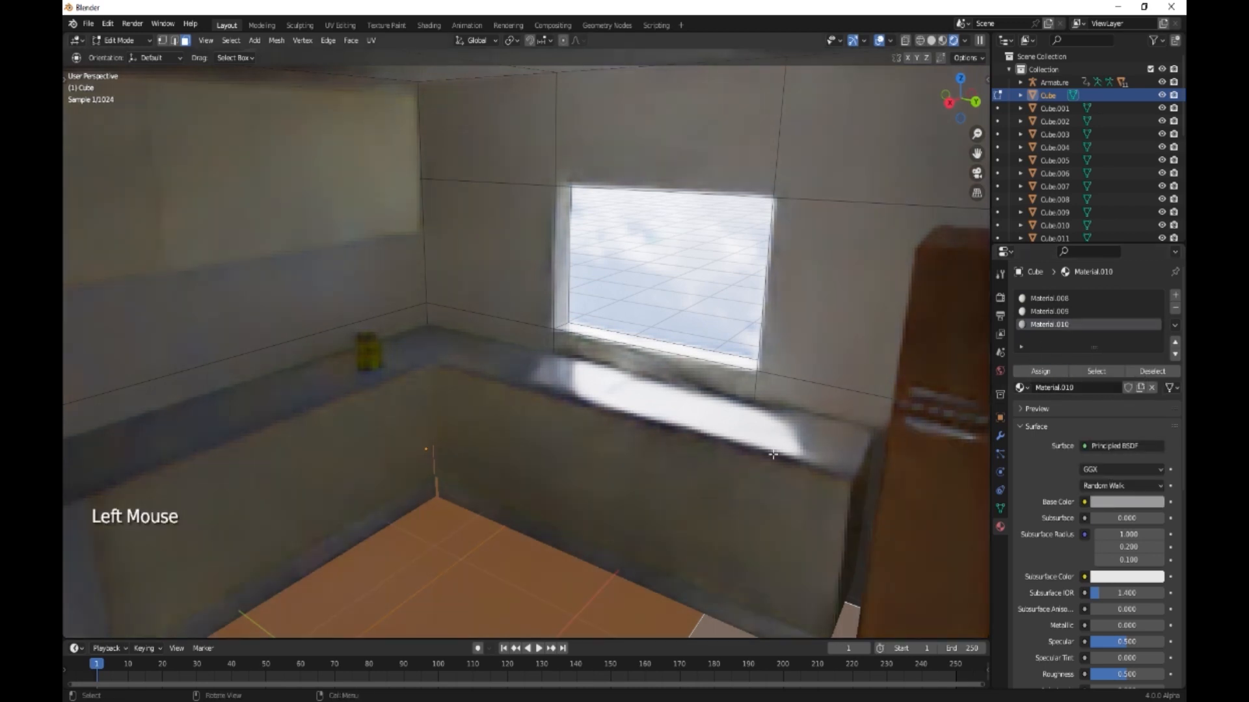
key(Tab)
middle_drag(631, 506, 641, 481)
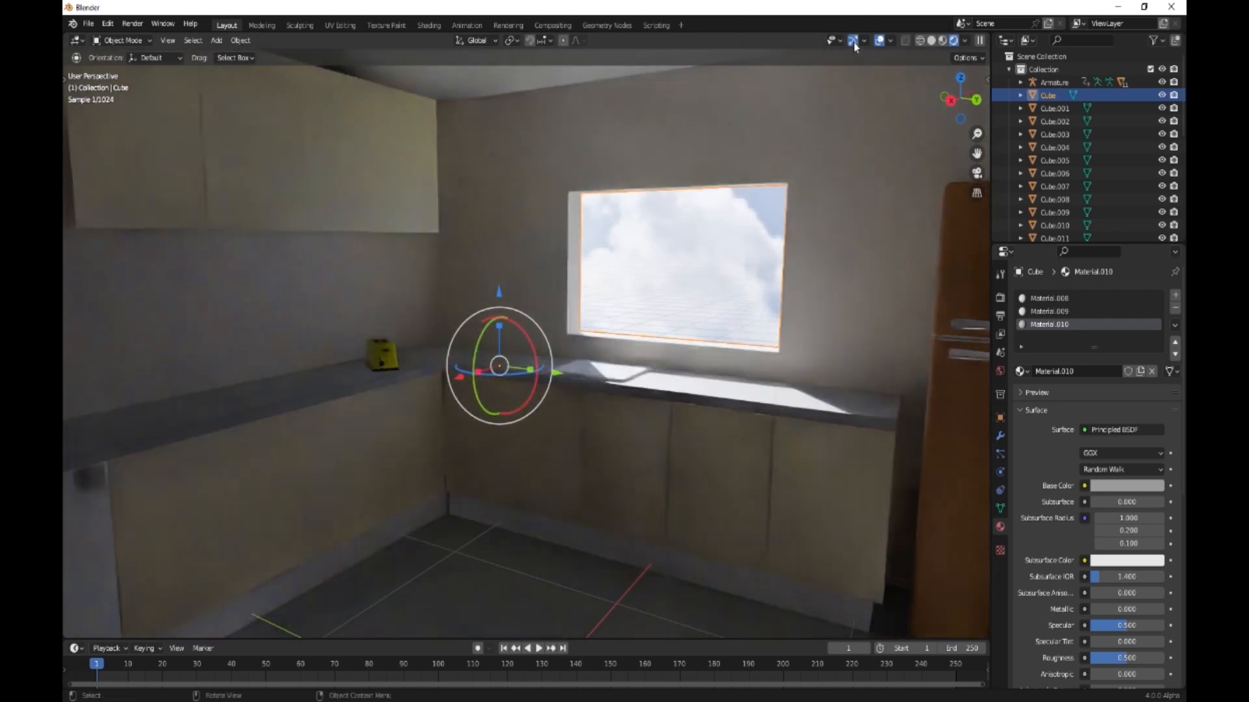
- Hide the viewport gizmos and overlays and apply the beige cabinet material to the end base unit with the dark recess
click(852, 40)
click(879, 40)
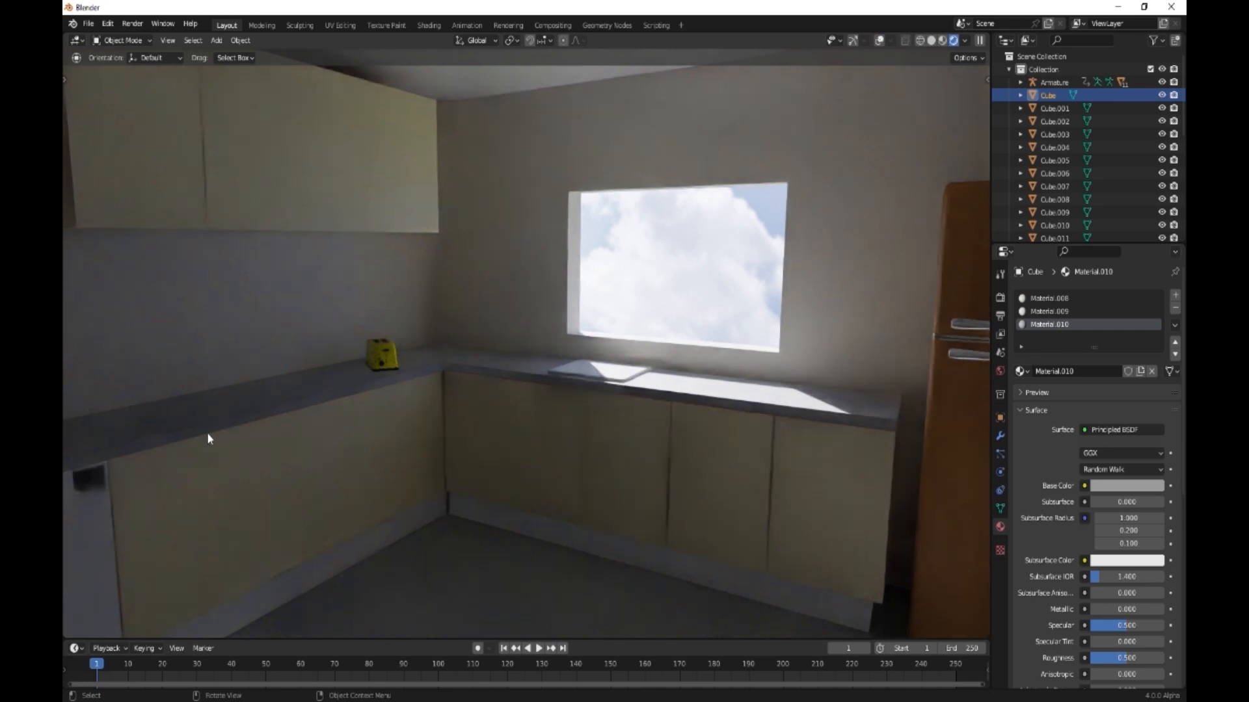
click(186, 482)
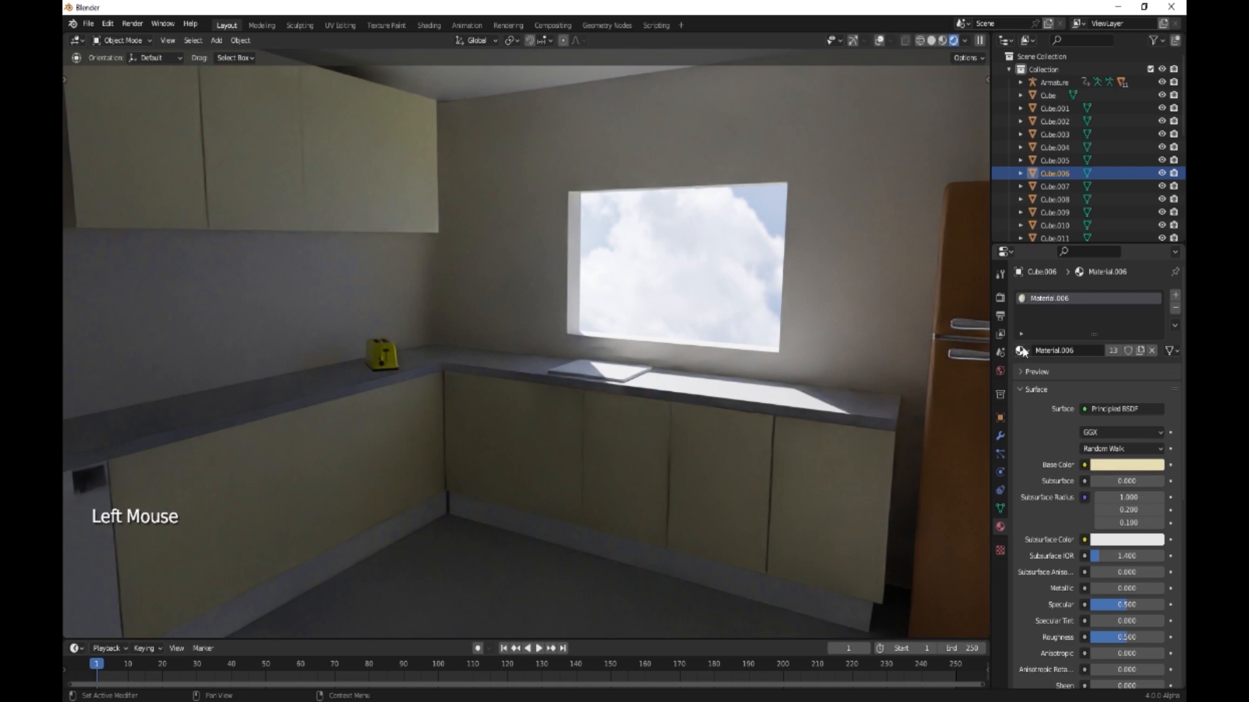
drag(1021, 352, 92, 555)
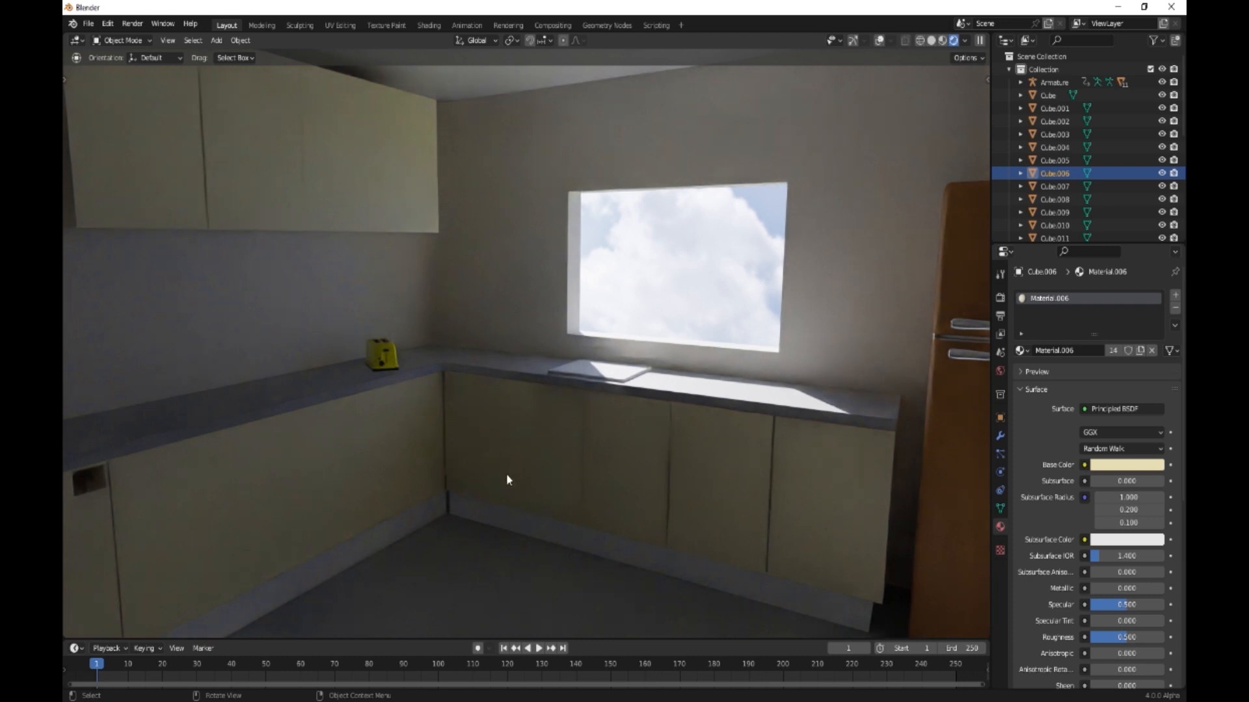
- Show the overlays and gizmos and move the human figure's armature along the global X axis to stand near the worktop corner
middle_drag(506, 480, 538, 474)
scroll(472, 479, up, 2)
shift+scroll(408, 478, up, 1)
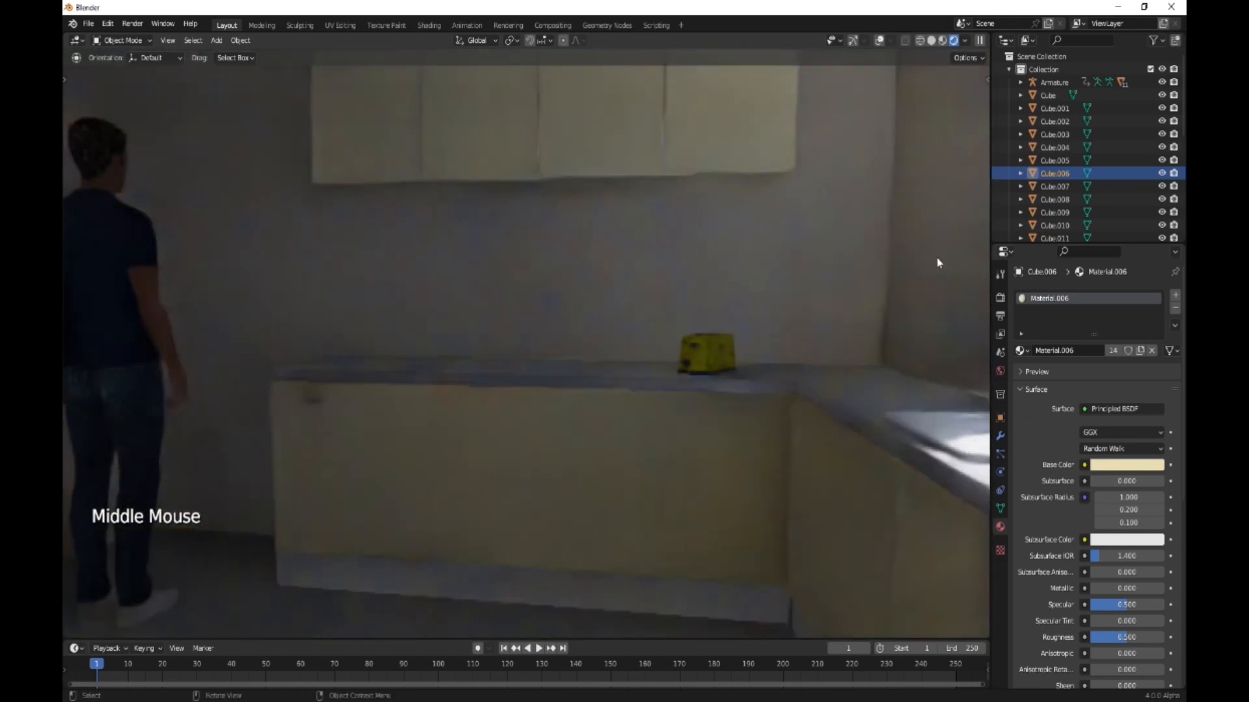
click(1055, 82)
right_click(1054, 82)
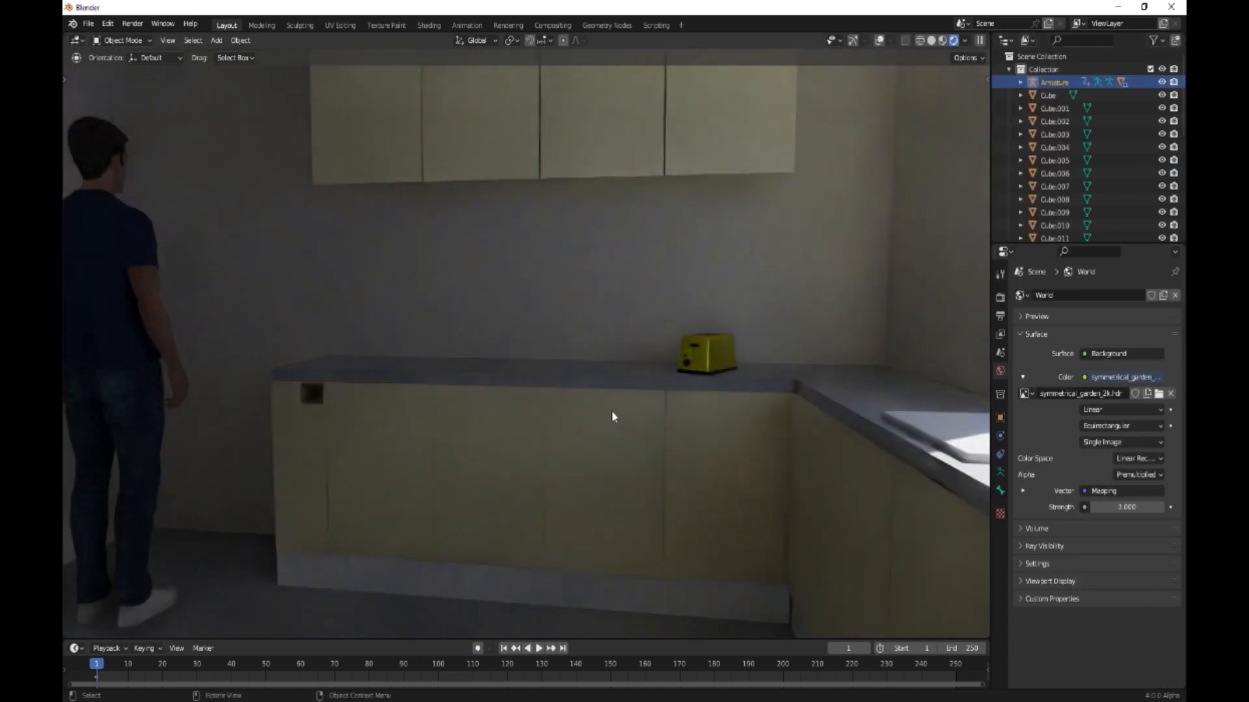
click(878, 40)
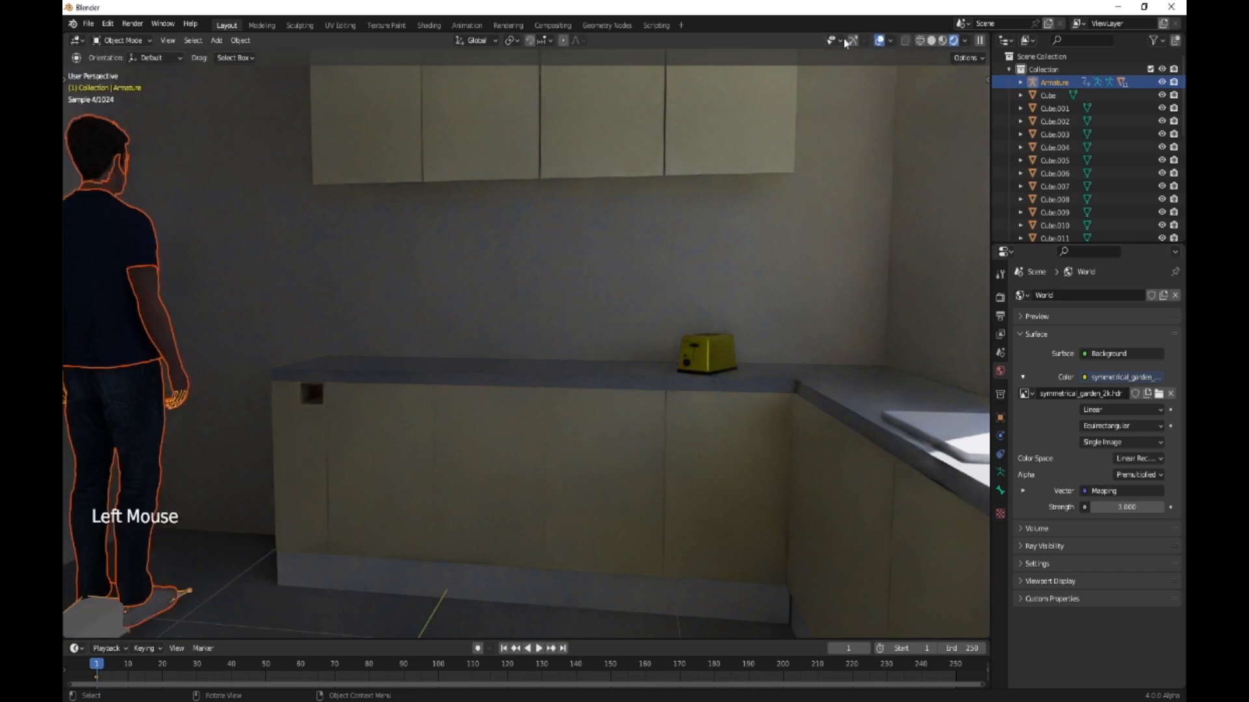
click(852, 41)
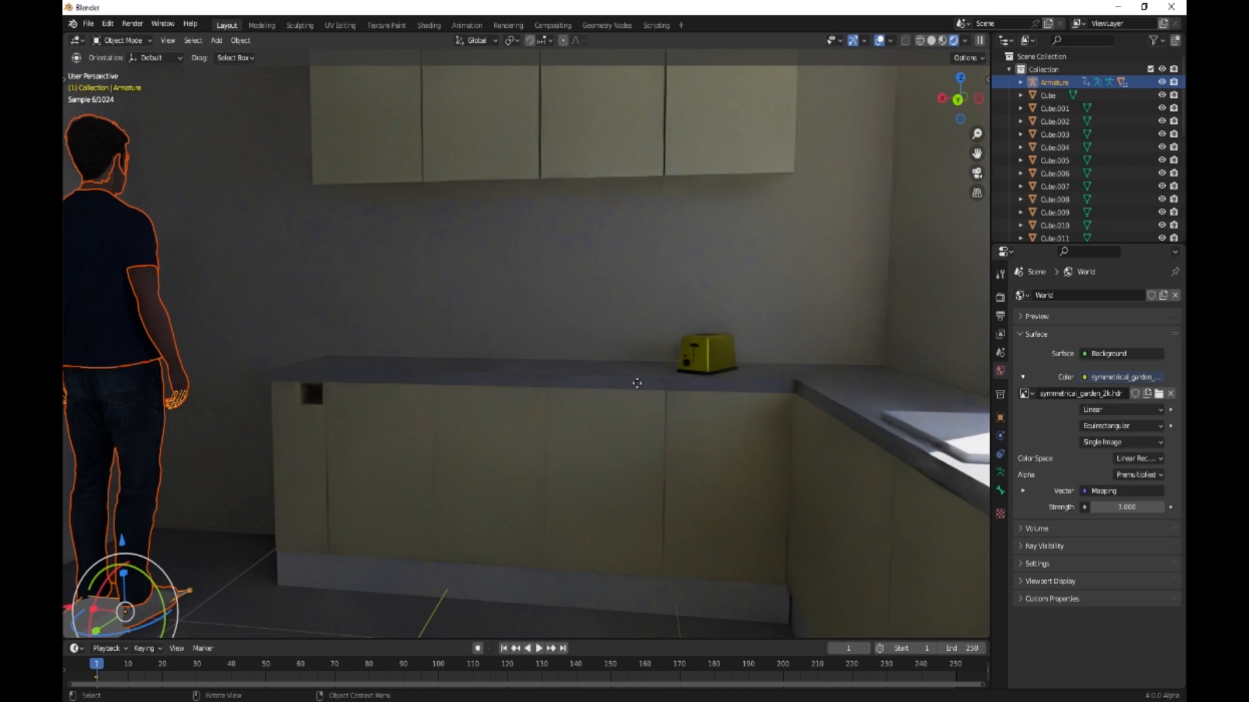
key(g)
key(x)
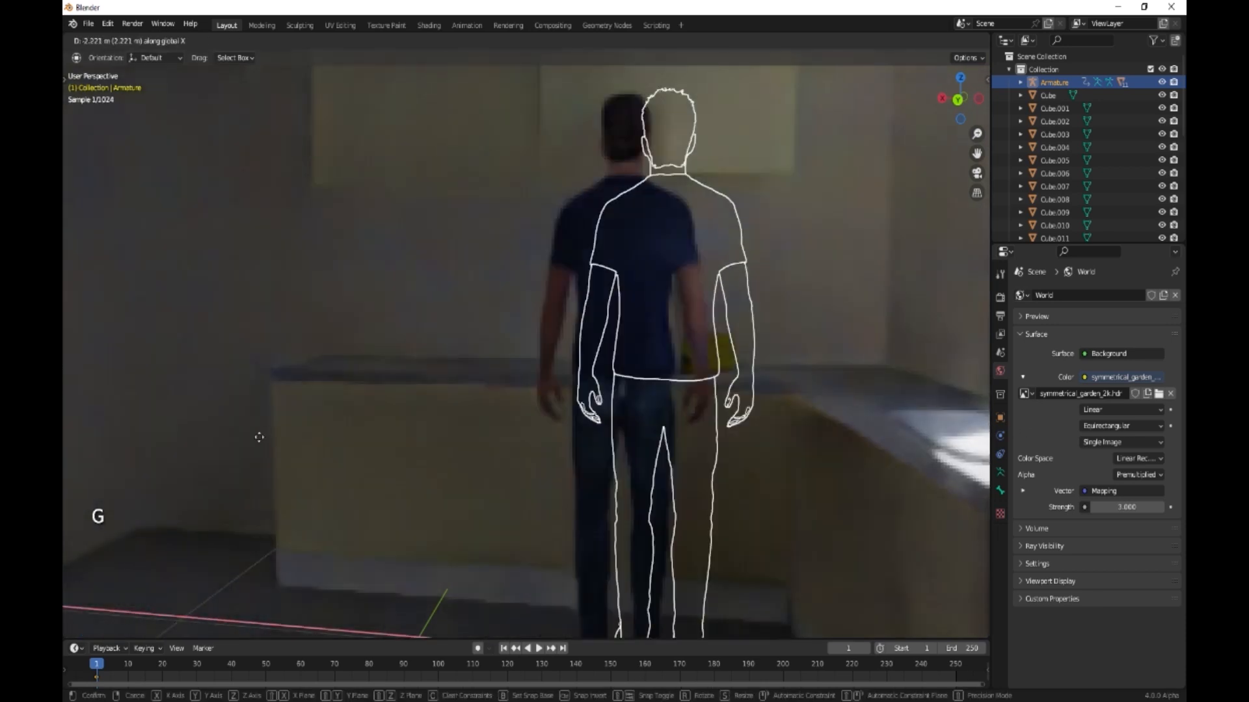
click(321, 439)
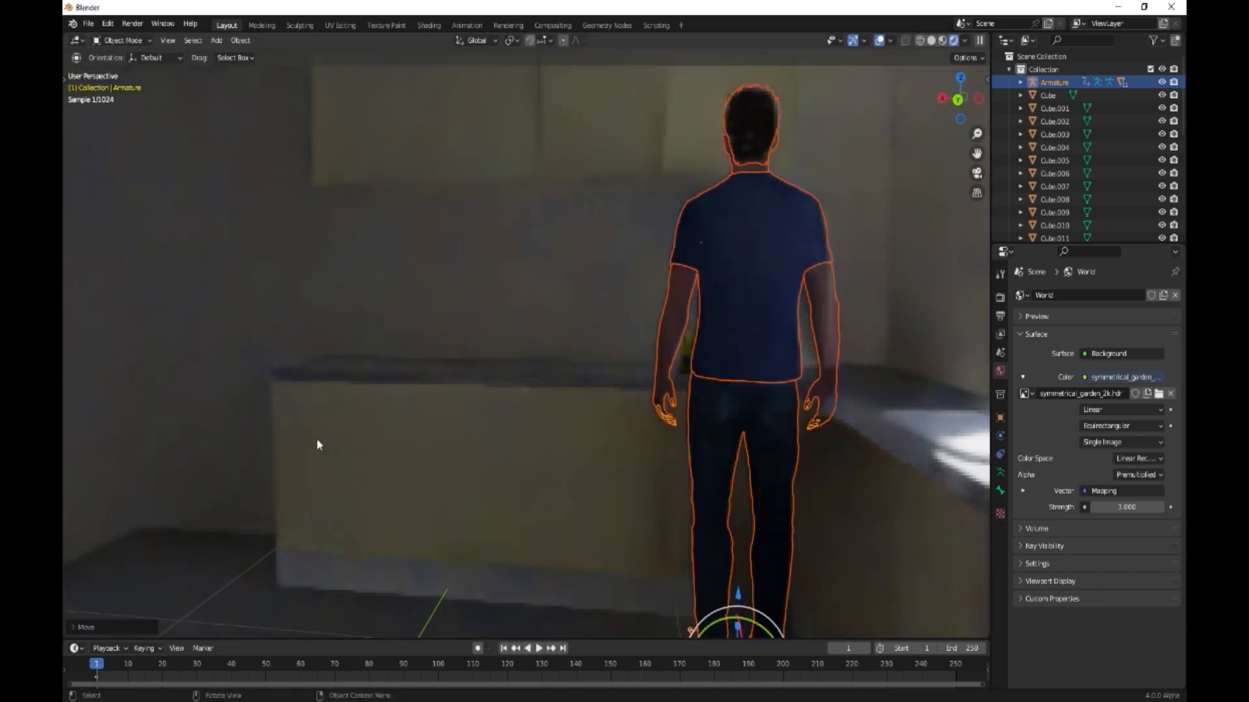
- Frame the figure, window and fridge in the view, deselect the figure and hide the viewport overlays
middle_drag(270, 432, 492, 449)
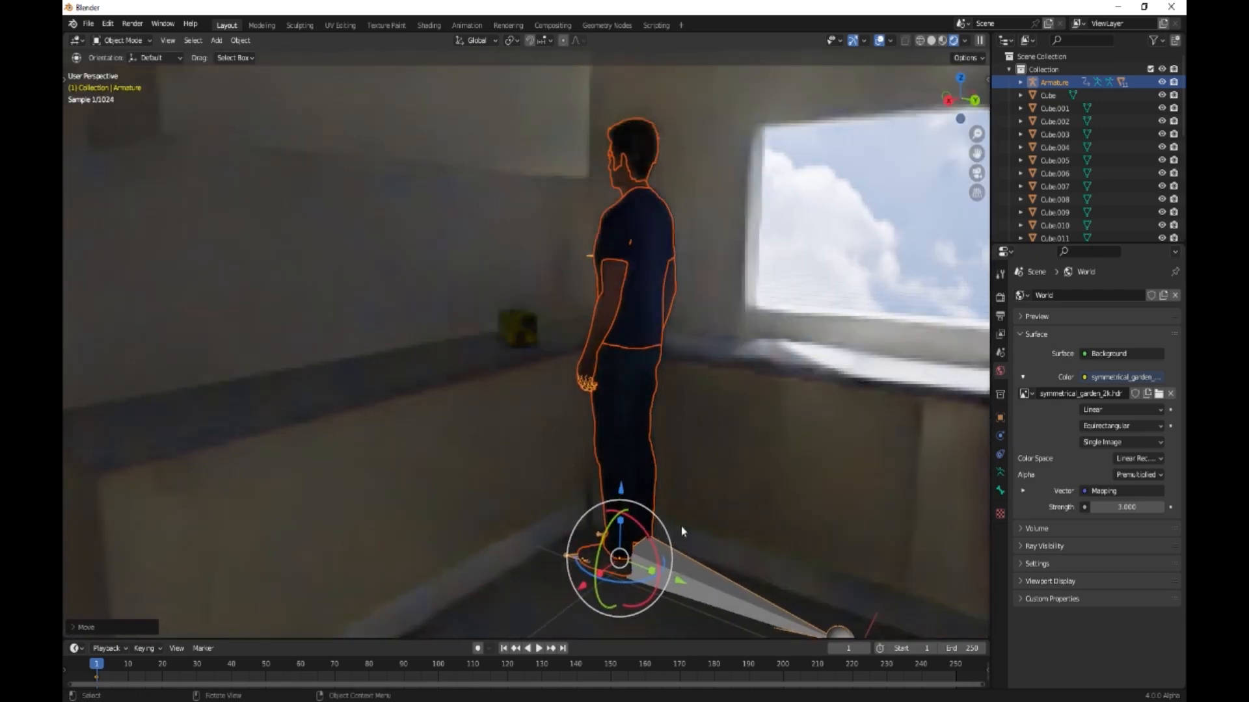
shift+middle_drag(681, 526, 720, 582)
scroll(752, 538, down, 2)
scroll(756, 524, up, 1)
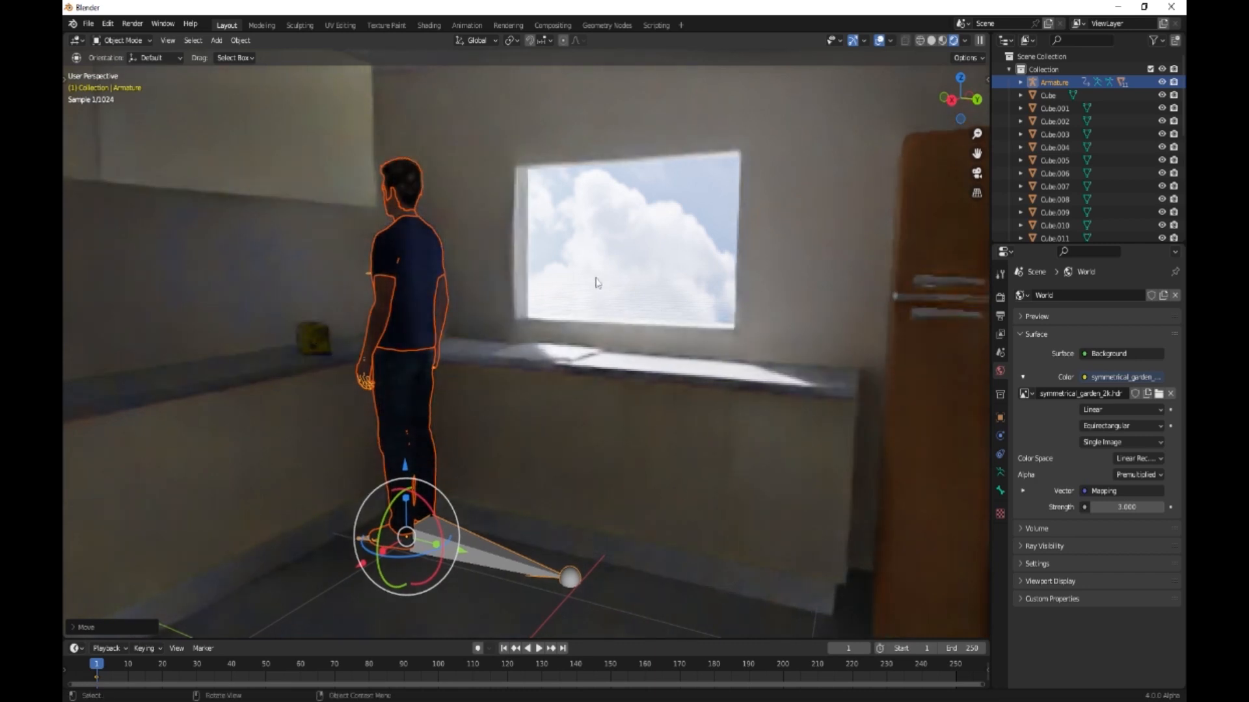
click(568, 304)
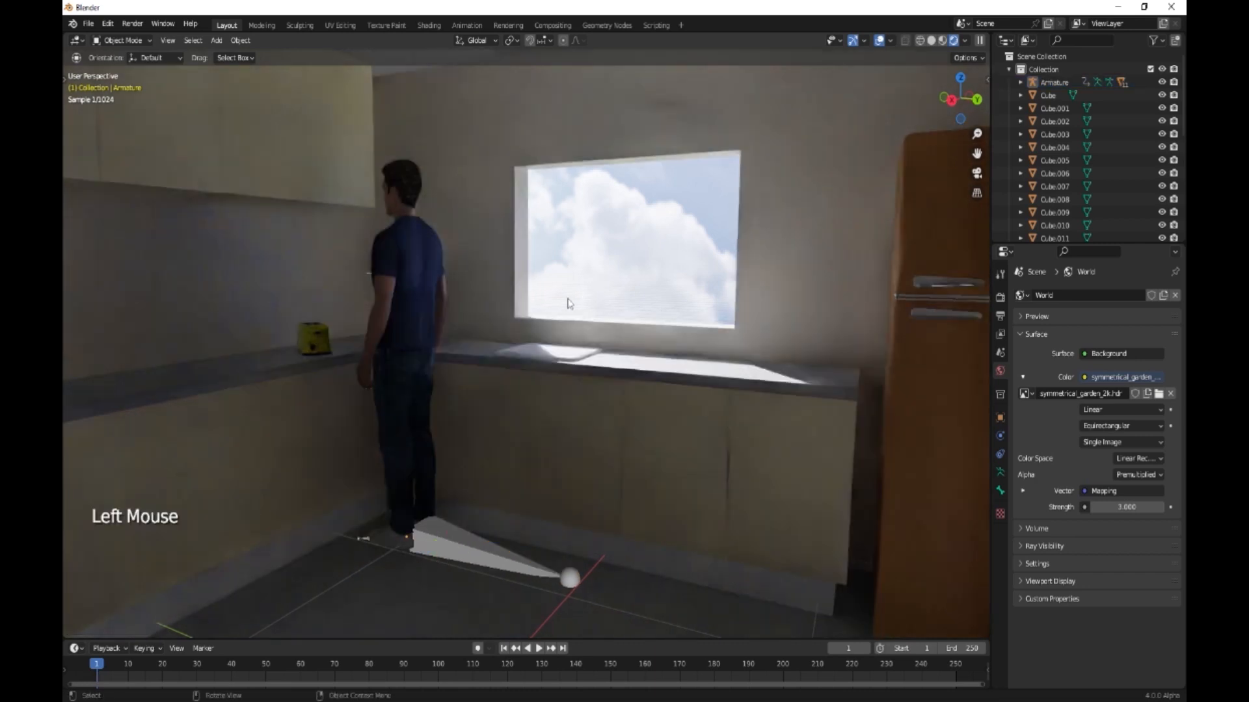
click(875, 41)
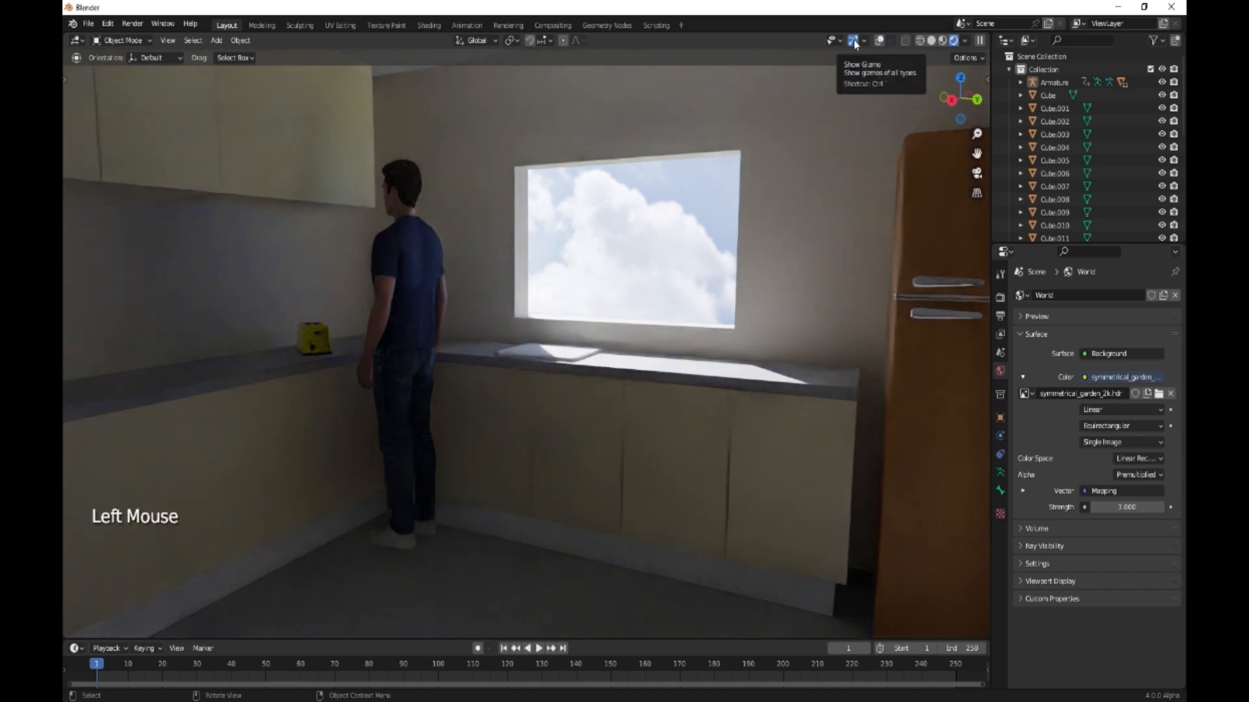